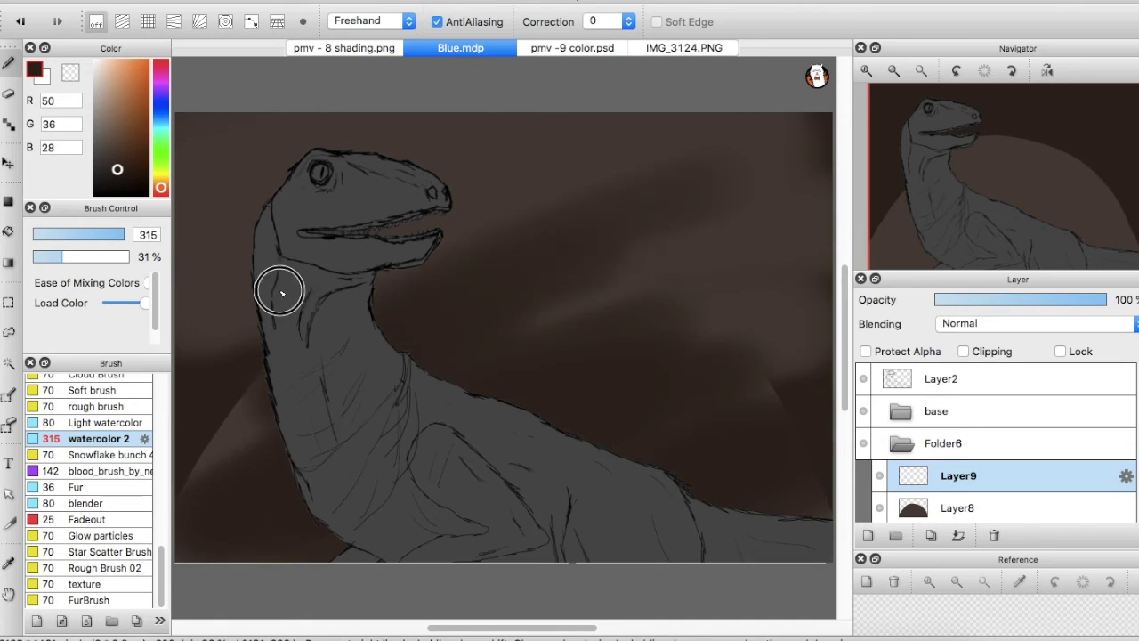
Shade the background darker brown with the watercolor 2 brush at size 463, working on new layers with reduced opacity
{"action": "left_click_drag", "start_coordinate": [158, 238], "coordinate": [191, 238]}
{"action": "key", "text": "super+minus"}
{"action": "mouse_move", "coordinate": [694, 209]}
{"action": "left_mouse_down"}
{"action": "mouse_move", "coordinate": [524, 199]}
{"action": "mouse_move", "coordinate": [722, 300]}
{"action": "mouse_move", "coordinate": [579, 360]}
{"action": "left_mouse_up"}
{"action": "left_click_drag", "start_coordinate": [1077, 301], "coordinate": [1045, 301]}
{"action": "left_click", "coordinate": [869, 536]}
{"action": "mouse_move", "coordinate": [635, 3]}
{"action": "left_mouse_down"}
{"action": "mouse_move", "coordinate": [374, 3]}
{"action": "mouse_move", "coordinate": [653, 3]}
{"action": "left_mouse_up"}
{"action": "left_click_drag", "start_coordinate": [153, 189], "coordinate": [178, 187]}
{"action": "key", "text": "ctrl+plus"}
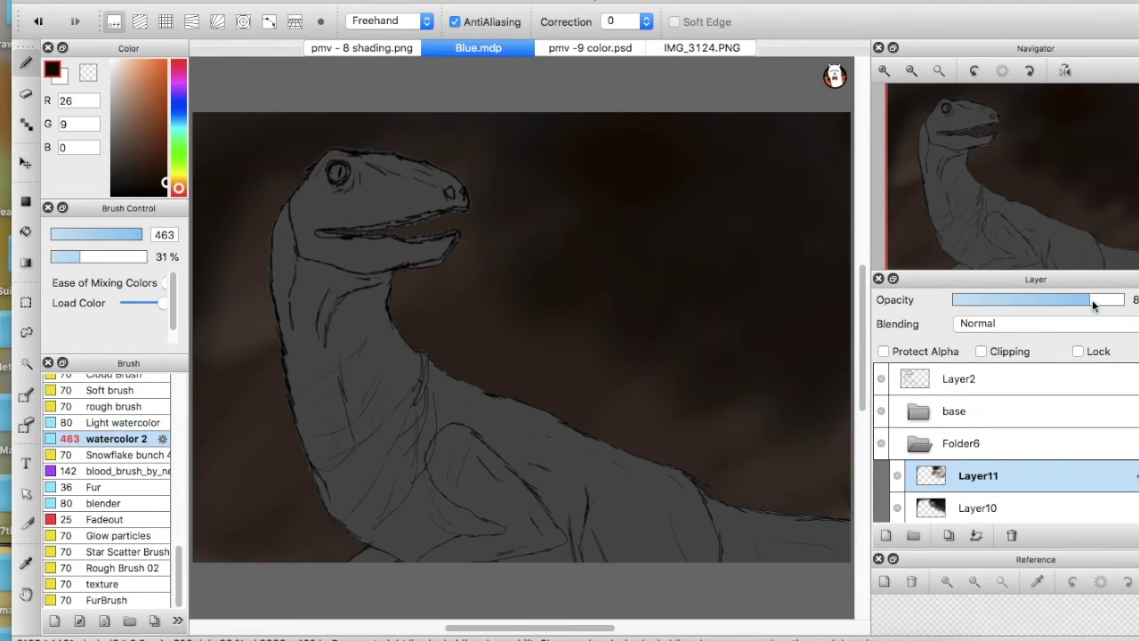
Brush a red-orange glow (RGB 255, 71, 0) into the upper background with watercolor 2 and set that layer's opacity to 54%
{"action": "left_click_drag", "start_coordinate": [182, 190], "coordinate": [183, 192]}
{"action": "left_click", "coordinate": [122, 423]}
{"action": "mouse_move", "coordinate": [636, 3]}
{"action": "left_mouse_down"}
{"action": "mouse_move", "coordinate": [367, 3]}
{"action": "mouse_move", "coordinate": [611, 3]}
{"action": "left_mouse_up"}
{"action": "left_click", "coordinate": [92, 439]}
{"action": "left_click_drag", "start_coordinate": [182, 325], "coordinate": [239, 204]}
{"action": "left_click_drag", "start_coordinate": [472, 133], "coordinate": [743, 99]}
{"action": "key", "text": "super+z"}
{"action": "key", "text": "super+z"}
{"action": "left_click", "coordinate": [1020, 303]}
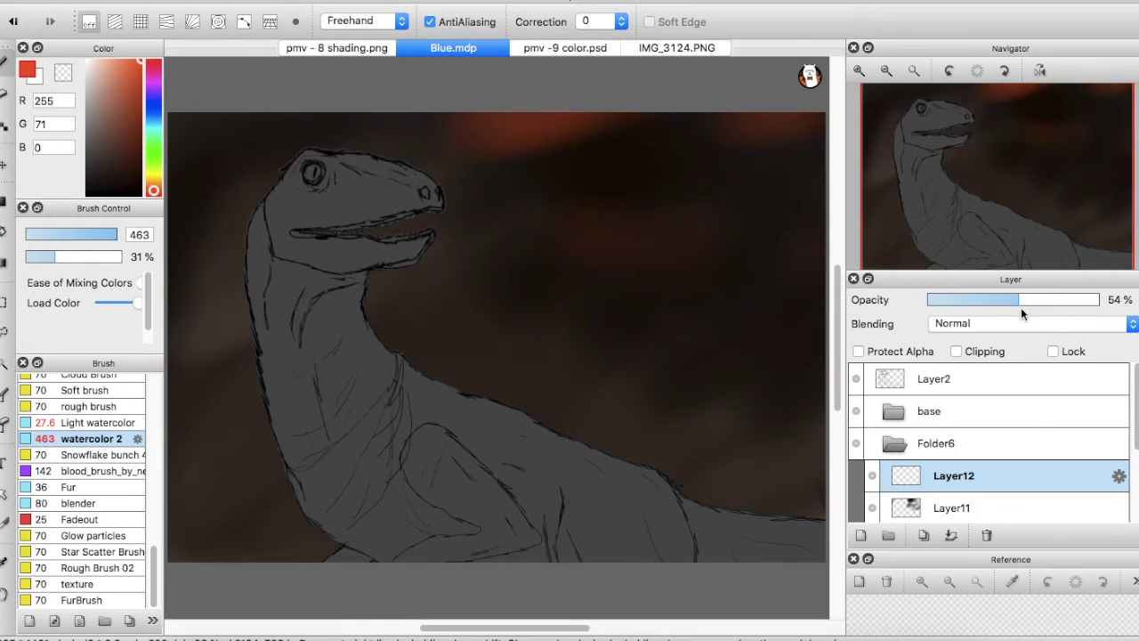
Paint soft white smoke patches across the background on Layer13 with the watercolor 2 brush
{"action": "left_click_drag", "start_coordinate": [458, 147], "coordinate": [512, 173]}
{"action": "left_click_drag", "start_coordinate": [805, 173], "coordinate": [747, 209]}
{"action": "left_click_drag", "start_coordinate": [699, 378], "coordinate": [797, 387]}
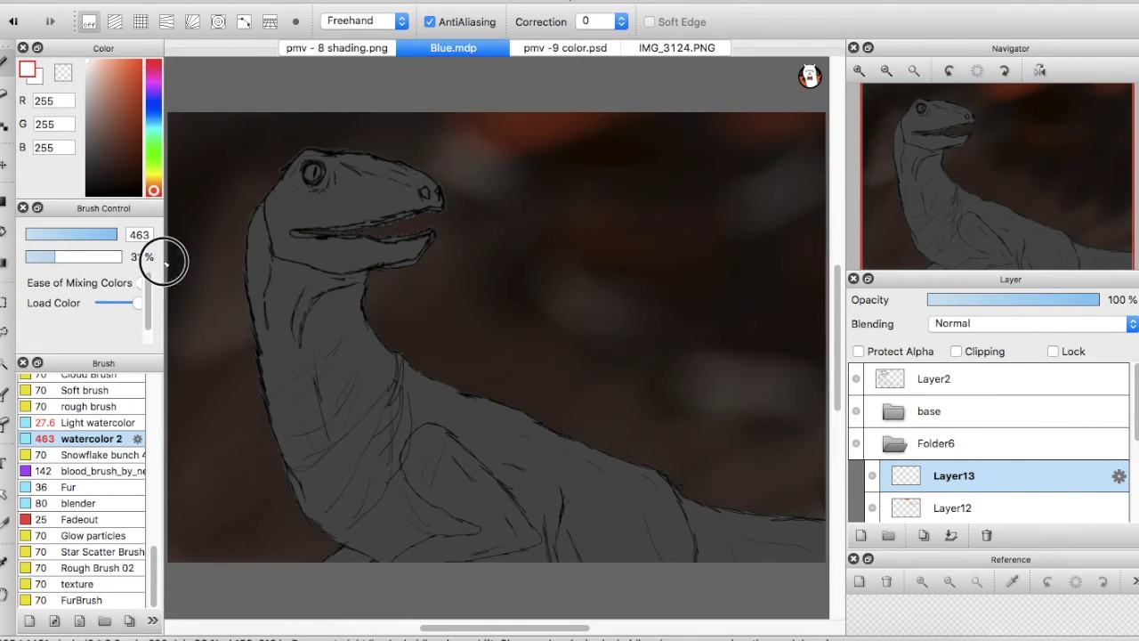
{"action": "left_click", "coordinate": [674, 405]}
Lower the opacity of the white smoke and red glow layers, and add a new layer above them
{"action": "left_click", "coordinate": [995, 301]}
{"action": "left_click", "coordinate": [952, 508]}
{"action": "left_click", "coordinate": [994, 301]}
{"action": "left_click", "coordinate": [954, 477]}
{"action": "left_click", "coordinate": [861, 535]}
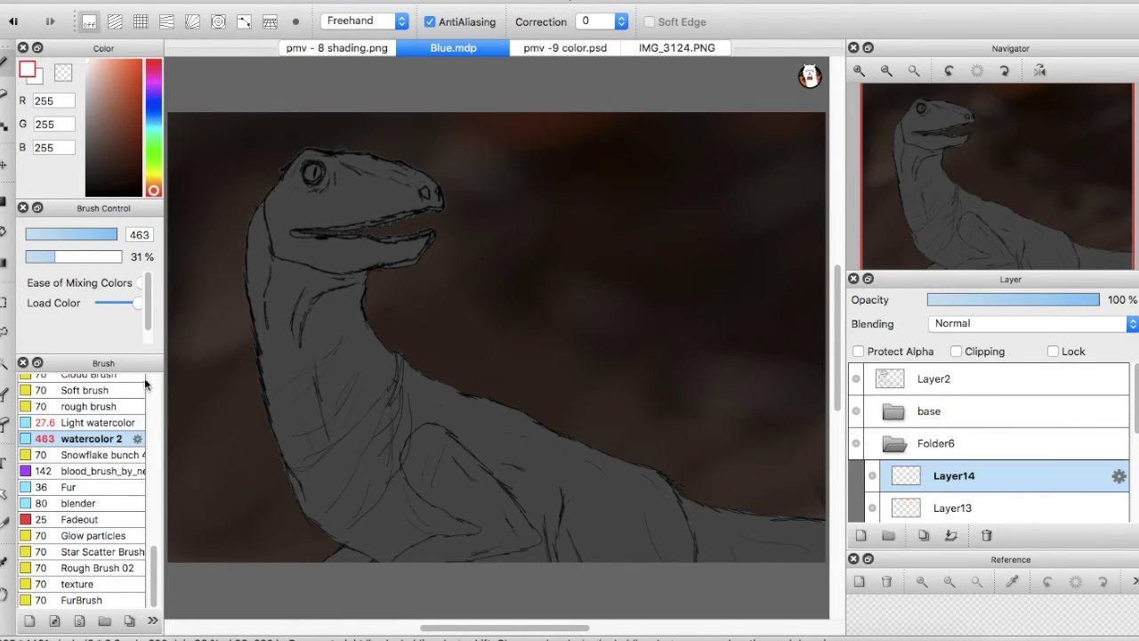
Scatter small yellow sparks (RGB 255, 205, 0) over the background with the Polka Dot brush at size 10
{"action": "scroll", "coordinate": [133, 392], "scroll_direction": "up", "scroll_amount": 15}
{"action": "left_click", "coordinate": [80, 383]}
{"action": "left_click", "coordinate": [141, 62]}
{"action": "left_click_drag", "start_coordinate": [155, 413], "coordinate": [157, 492]}
{"action": "left_click", "coordinate": [84, 543]}
{"action": "left_click_drag", "start_coordinate": [587, 312], "coordinate": [588, 269]}
{"action": "key", "text": "super+z"}
{"action": "mouse_move", "coordinate": [522, 1]}
{"action": "left_mouse_down"}
{"action": "mouse_move", "coordinate": [281, 1]}
{"action": "mouse_move", "coordinate": [522, 2]}
{"action": "mouse_move", "coordinate": [510, 2]}
{"action": "left_mouse_up"}
{"action": "left_click", "coordinate": [154, 178]}
{"action": "left_click", "coordinate": [625, 224]}
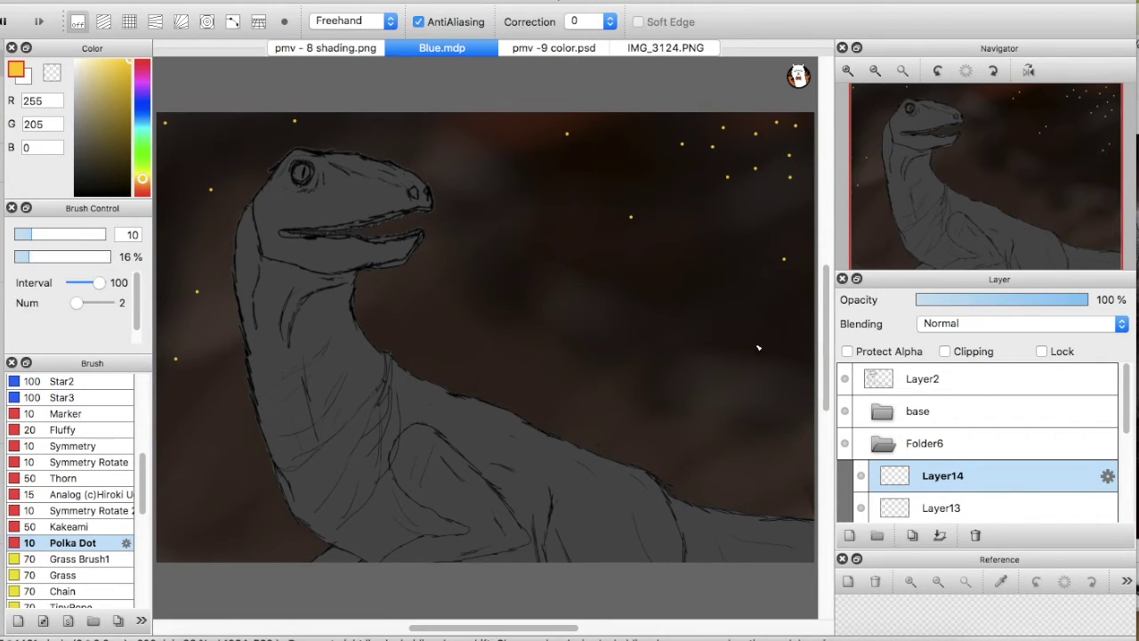
{"action": "left_click", "coordinate": [417, 131]}
{"action": "key", "text": "b"}
{"action": "left_click", "coordinate": [596, 254]}
Soften the painted sparks with a blur filter
{"action": "left_click", "coordinate": [269, 2]}
{"action": "left_click", "coordinate": [258, 109]}
{"action": "left_click_drag", "start_coordinate": [842, 244], "coordinate": [878, 245]}
{"action": "left_click", "coordinate": [990, 280]}
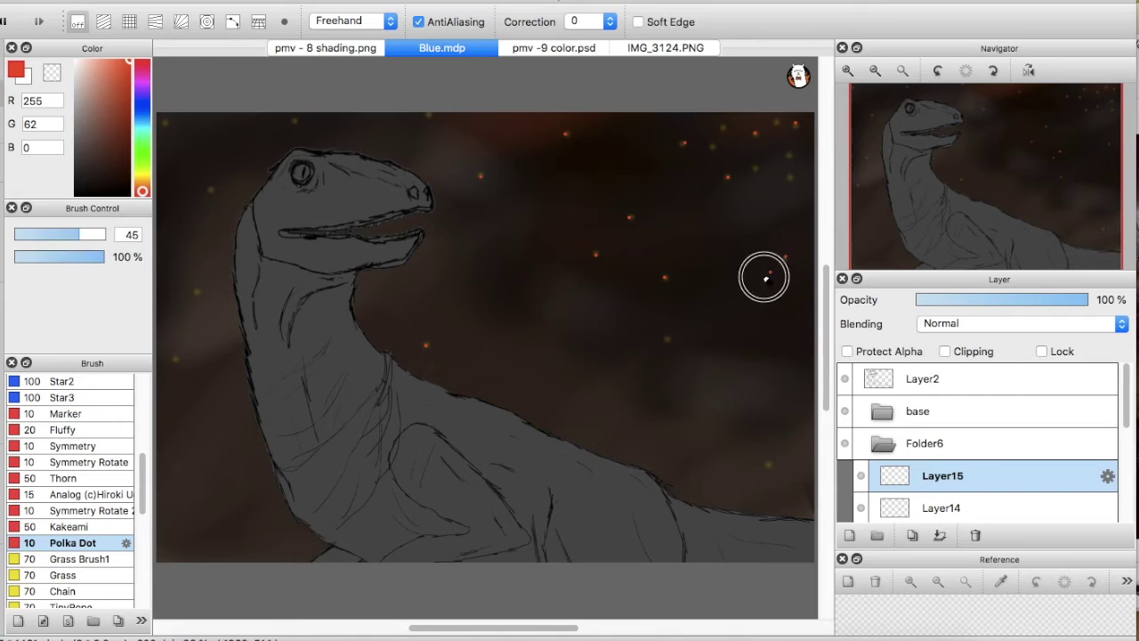
Toggle the sketch layer to check the silhouette against the background, and set the sketch's opacity to 100%
{"action": "left_click", "coordinate": [846, 380]}
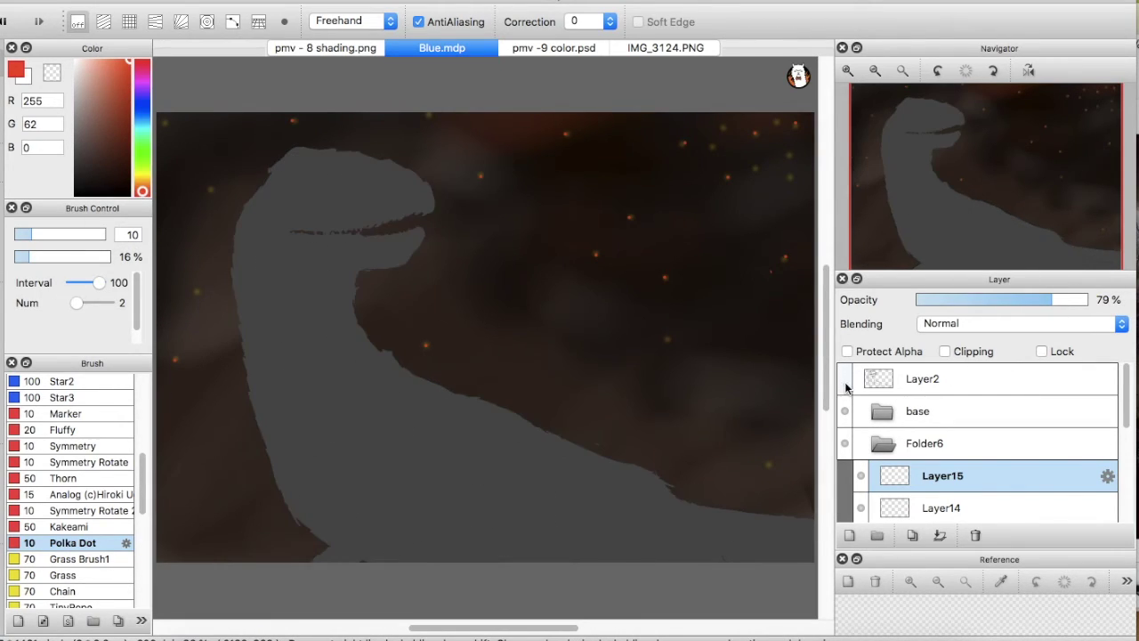
{"action": "left_click", "coordinate": [846, 379]}
{"action": "left_click", "coordinate": [923, 379]}
{"action": "mouse_move", "coordinate": [1030, 300]}
{"action": "left_mouse_down"}
{"action": "mouse_move", "coordinate": [922, 303]}
{"action": "mouse_move", "coordinate": [1091, 301]}
{"action": "left_mouse_up"}
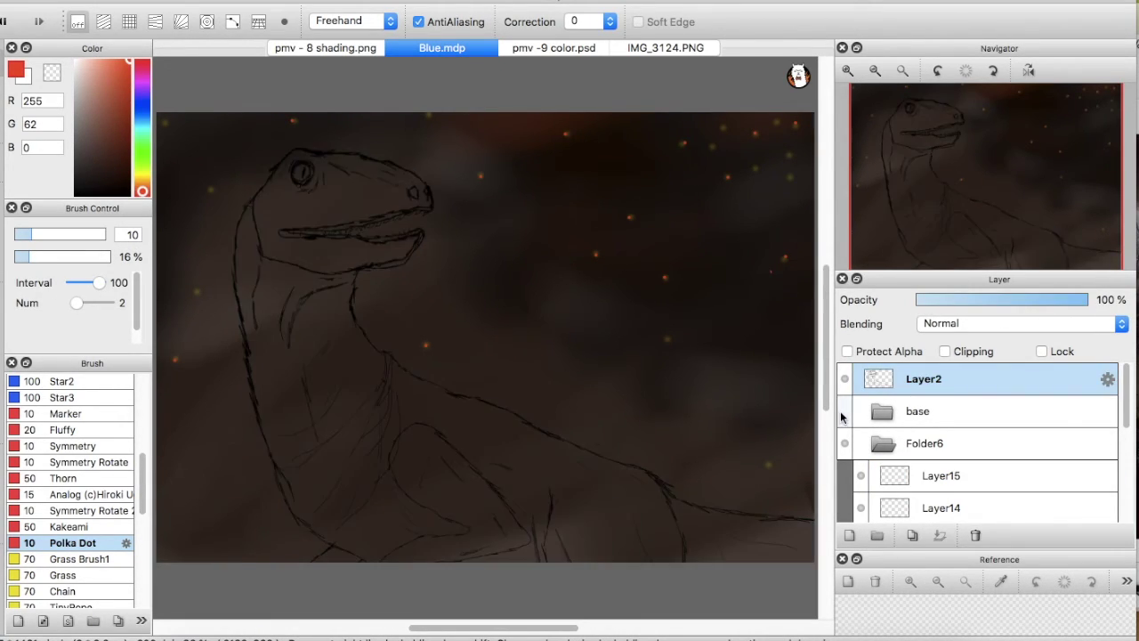
{"action": "left_click", "coordinate": [1028, 73]}
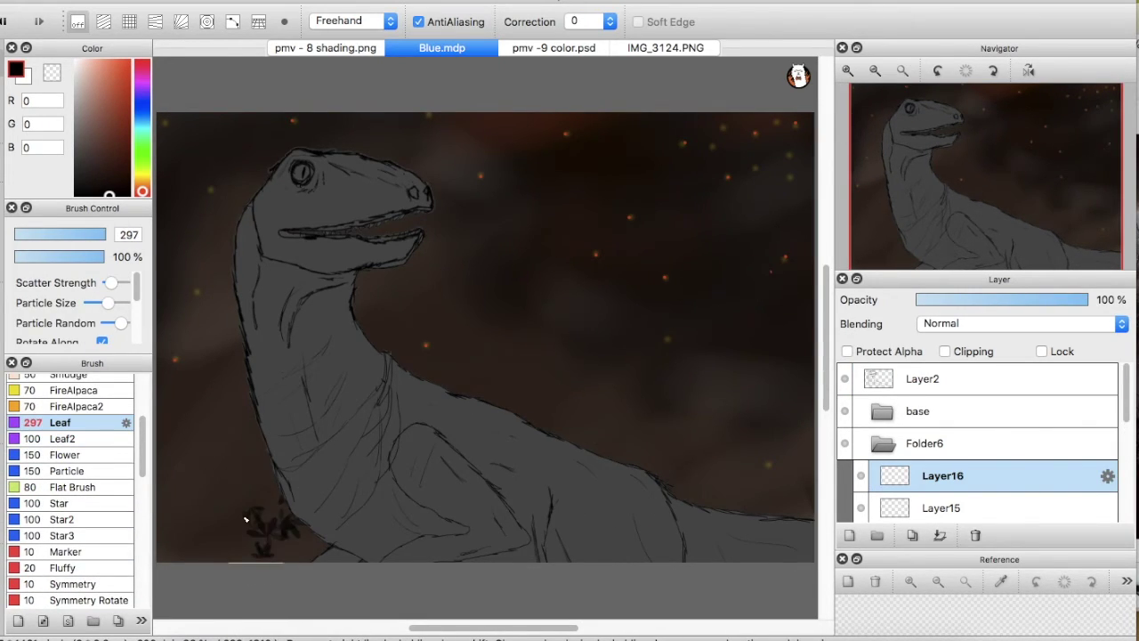
{"action": "key", "text": "super+z"}
{"action": "left_click", "coordinate": [62, 439]}
{"action": "left_click", "coordinate": [60, 422]}
{"action": "left_click_drag", "start_coordinate": [486, 294], "coordinate": [567, 333]}
{"action": "key", "text": "super+z"}
Paint black foliage along both lower corners of the picture with the yellow-tagged Leaf brush at size 278
{"action": "left_click_drag", "start_coordinate": [143, 445], "coordinate": [155, 496]}
{"action": "left_click", "coordinate": [60, 529]}
{"action": "left_click_drag", "start_coordinate": [89, 235], "coordinate": [130, 238]}
{"action": "key", "text": "super+z"}
{"action": "left_click_drag", "start_coordinate": [169, 530], "coordinate": [316, 545]}
{"action": "mouse_move", "coordinate": [739, 492]}
{"action": "left_mouse_down"}
{"action": "mouse_move", "coordinate": [739, 509]}
{"action": "mouse_move", "coordinate": [796, 543]}
{"action": "left_mouse_up"}
Add a layer above the sketch for foreground leaves and set the Layer16 foliage's opacity to 80%
{"action": "left_click", "coordinate": [923, 379]}
{"action": "left_click", "coordinate": [850, 536]}
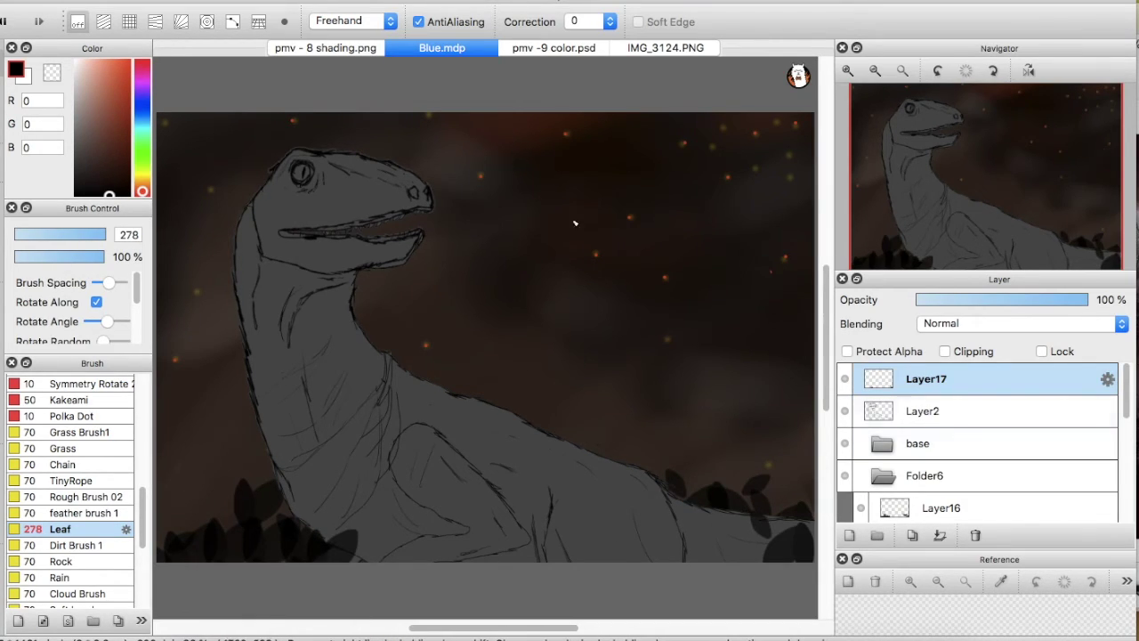
{"action": "left_click_drag", "start_coordinate": [1073, 301], "coordinate": [1053, 304]}
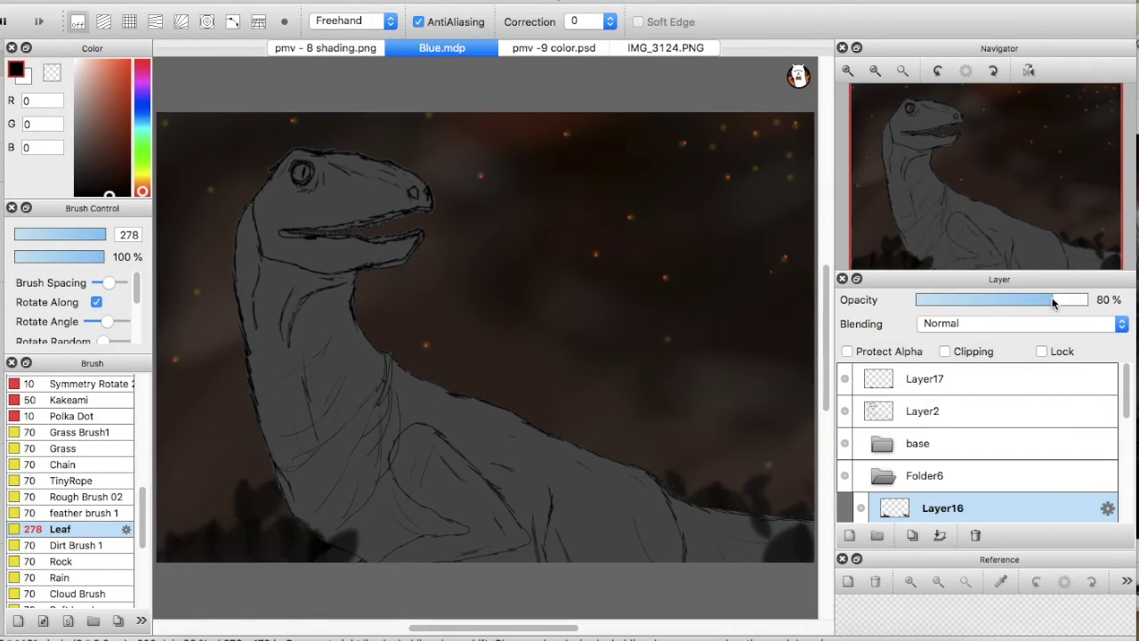
{"action": "left_click", "coordinate": [1002, 381]}
{"action": "left_click", "coordinate": [944, 506]}
Switch to the eraser at size 45 and set the Layer16 foliage's opacity to 60%
{"action": "key", "text": "e"}
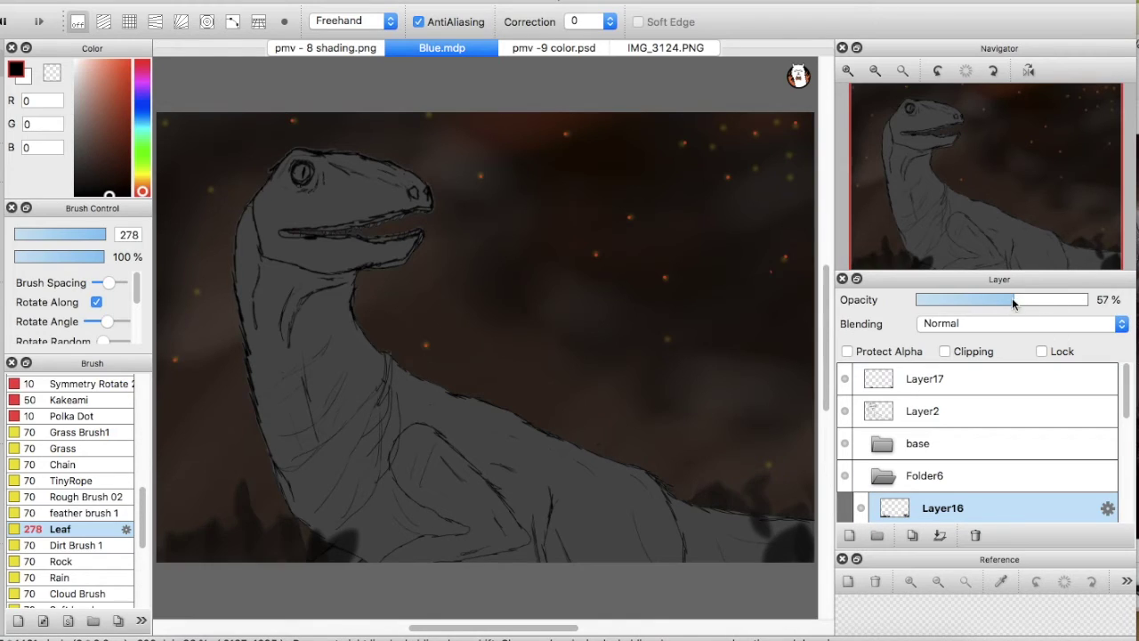
{"action": "key", "text": "super+z"}
{"action": "left_click_drag", "start_coordinate": [143, 513], "coordinate": [144, 400]}
{"action": "left_click", "coordinate": [66, 382]}
{"action": "key", "text": "e"}
{"action": "left_click", "coordinate": [925, 379]}
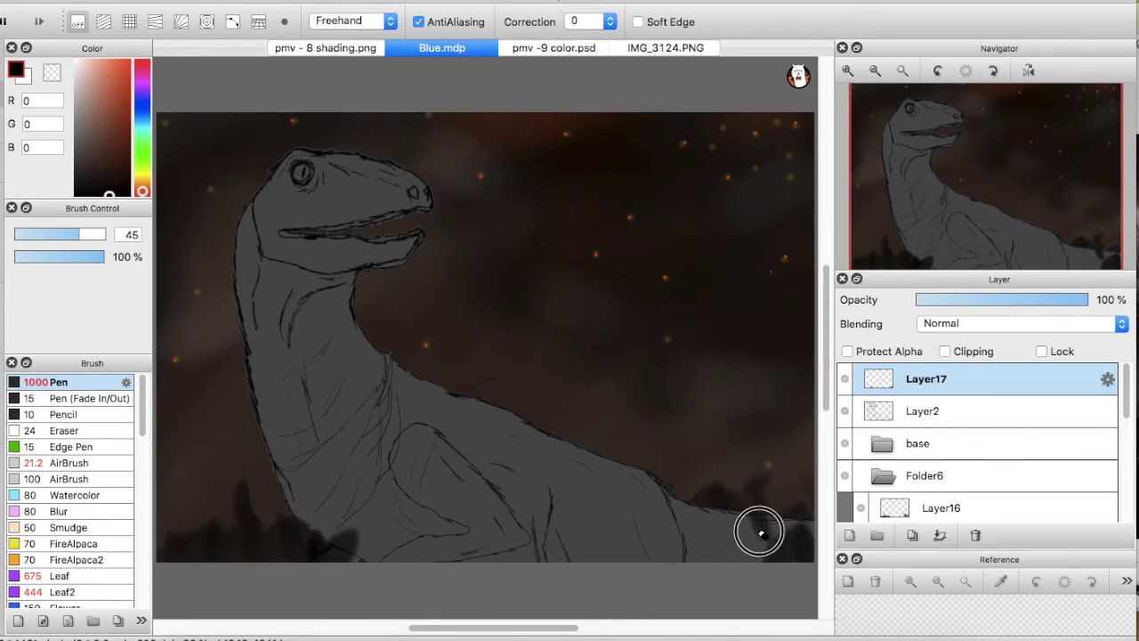
{"action": "key", "text": "ctrl+Down"}
{"action": "left_click", "coordinate": [975, 300]}
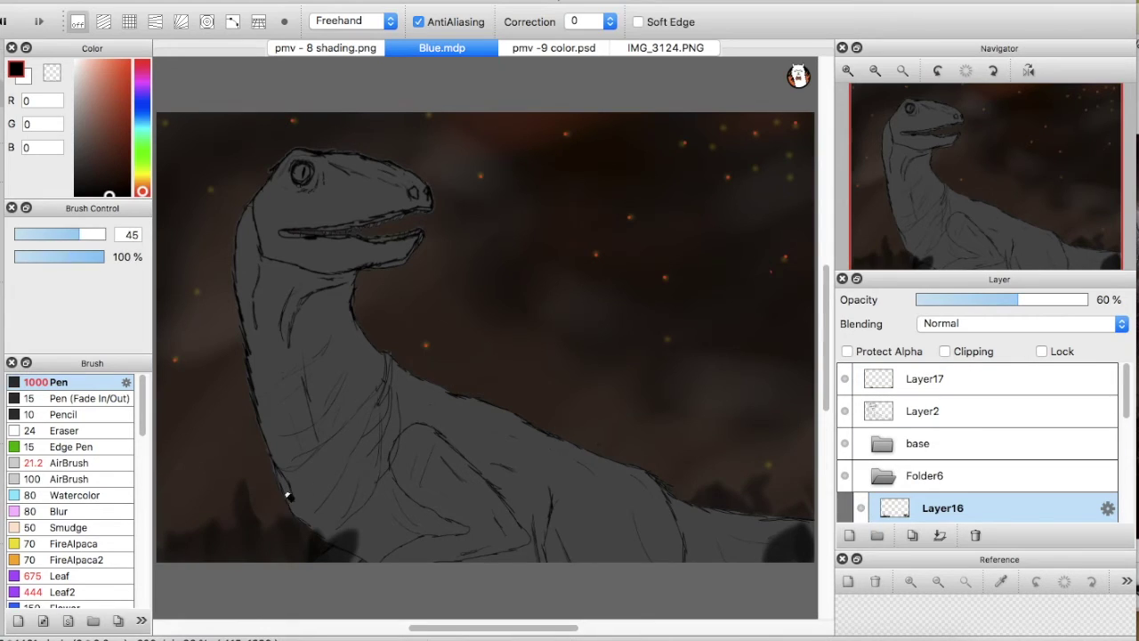
Erase the leaves in the canvas's lower-left corner on both foliage layers, and add a new layer
{"action": "left_click_drag", "start_coordinate": [302, 497], "coordinate": [231, 547]}
{"action": "left_click", "coordinate": [879, 392]}
{"action": "left_click_drag", "start_coordinate": [307, 538], "coordinate": [346, 550]}
{"action": "left_click", "coordinate": [926, 500]}
{"action": "key", "text": "b"}
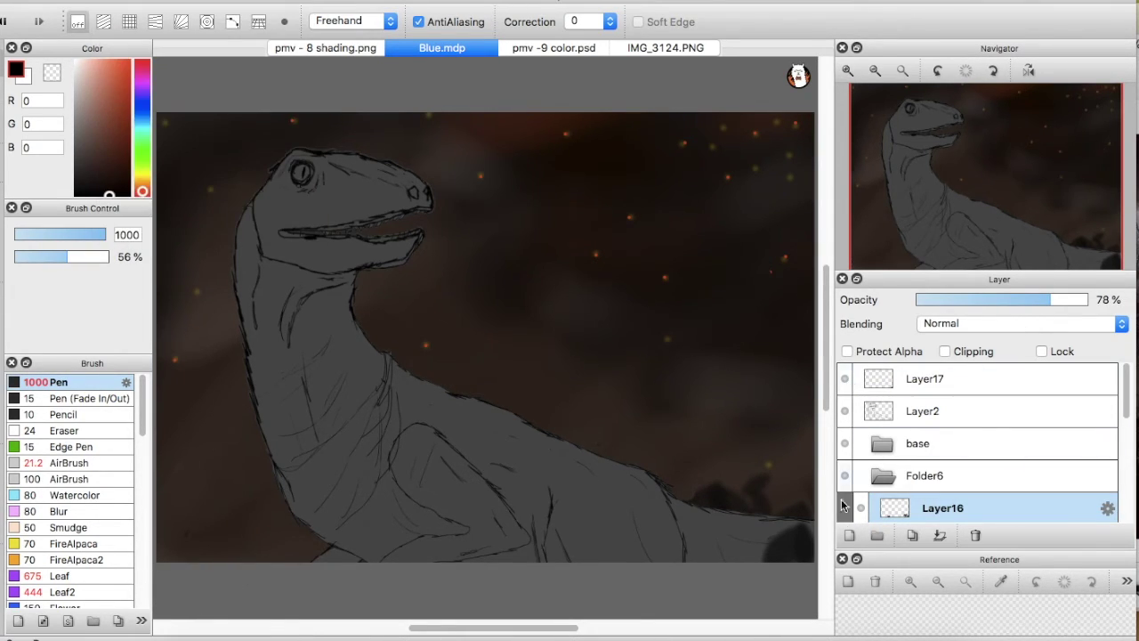
{"action": "left_click", "coordinate": [850, 535]}
Switch to the browser and search Google Images for "dinosaur silhouette"
{"action": "left_click", "coordinate": [556, 3]}
{"action": "scroll", "coordinate": [732, 264], "scroll_direction": "down", "scroll_amount": 5}
{"action": "left_click", "coordinate": [427, 414]}
{"action": "type", "text": "dinosaur s"}
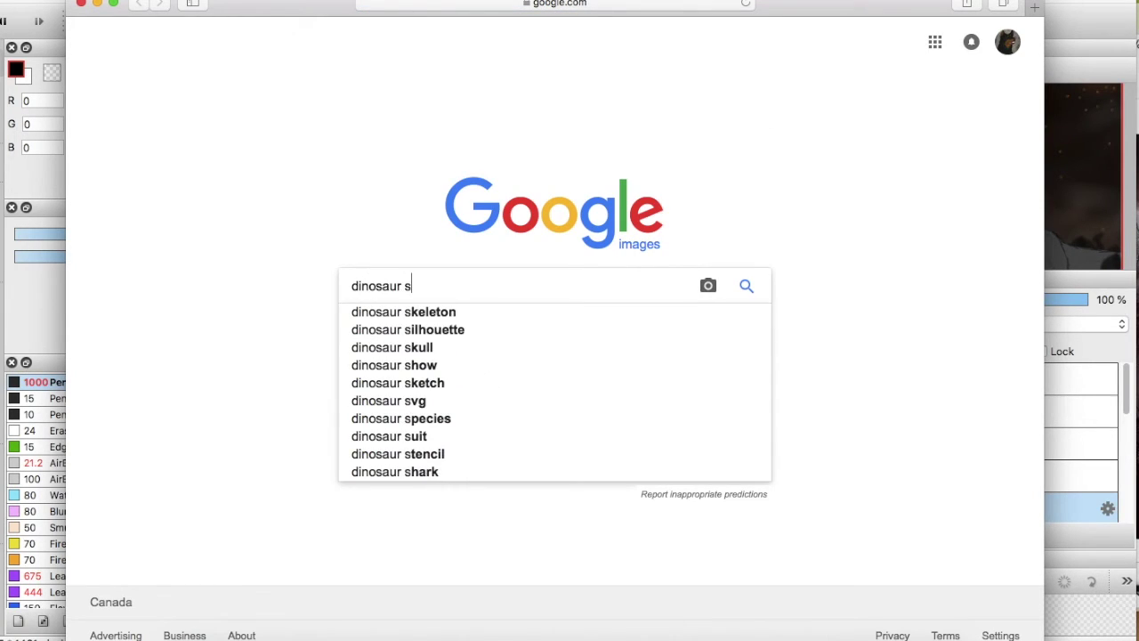
{"action": "key", "text": "Down"}
{"action": "key", "text": "Down"}
{"action": "key", "text": "Return"}
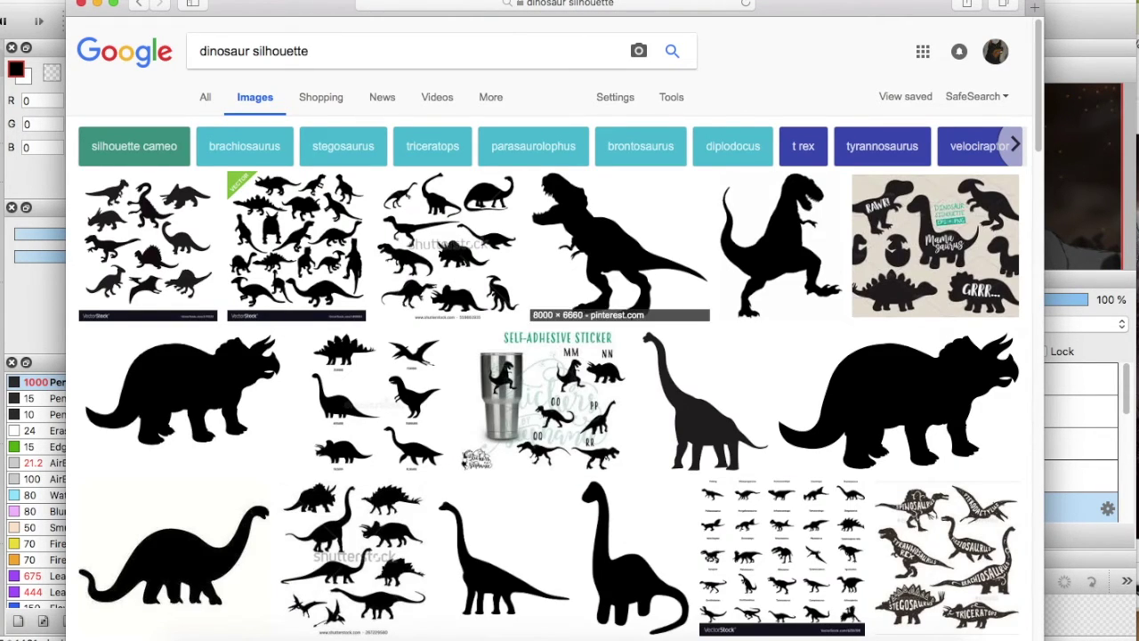
Browse the silhouette images and refine the search to "dinosaur silhouette transparent"
{"action": "left_click", "coordinate": [620, 246]}
{"action": "scroll", "coordinate": [620, 267], "scroll_direction": "down", "scroll_amount": 16}
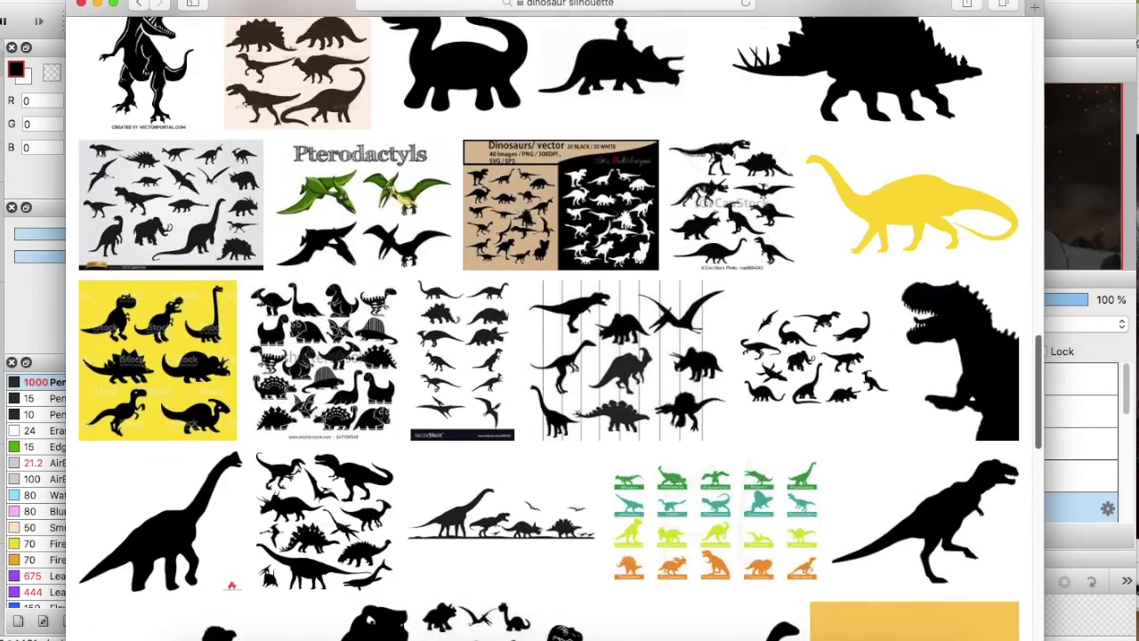
{"action": "left_click", "coordinate": [926, 521]}
{"action": "left_click", "coordinate": [152, 77]}
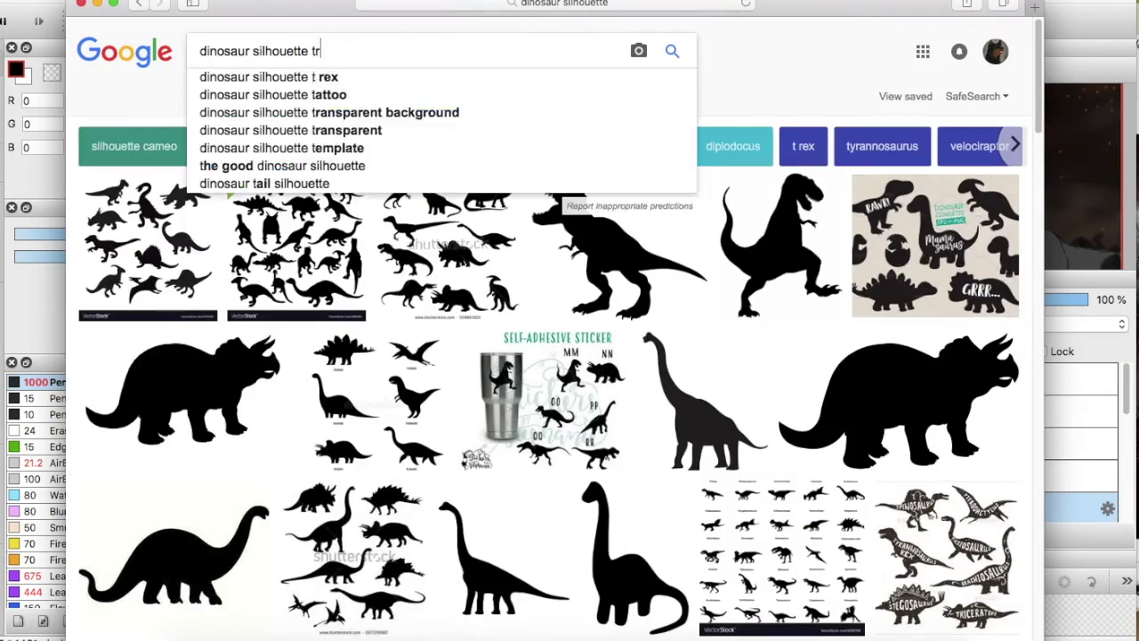
{"action": "type", "text": "anspa"}
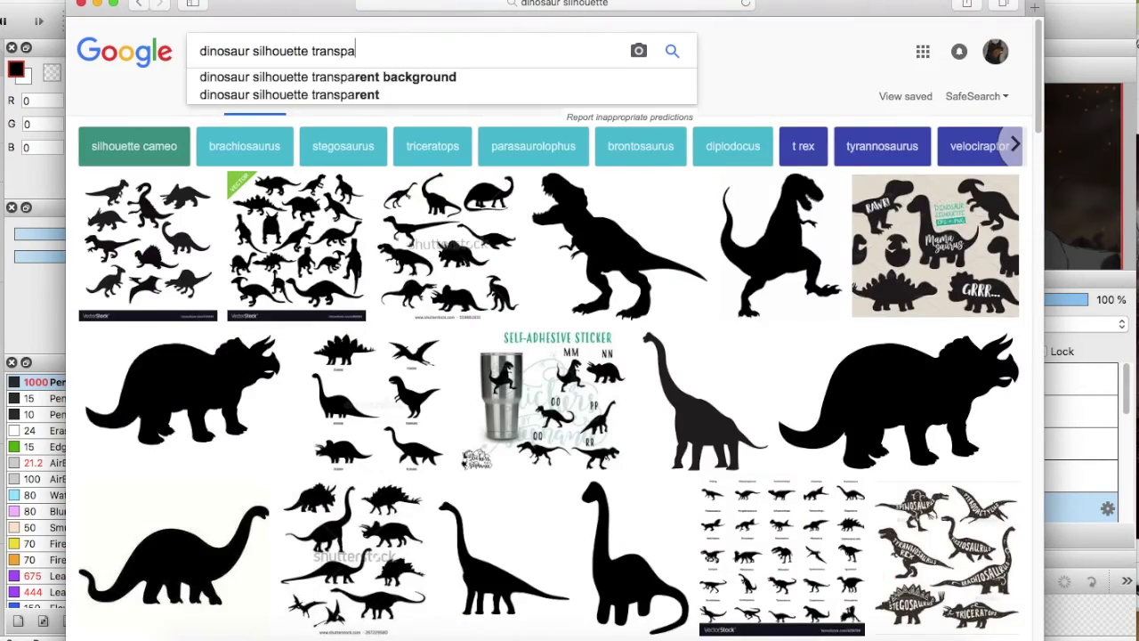
{"action": "key", "text": "Down"}
{"action": "key", "text": "Down"}
{"action": "key", "text": "Return"}
Pick a transparent dinosaur silhouette, paste it into Blue.mdp in FireAlpaca, and close the source images
{"action": "left_click", "coordinate": [214, 387]}
{"action": "left_click", "coordinate": [686, 76]}
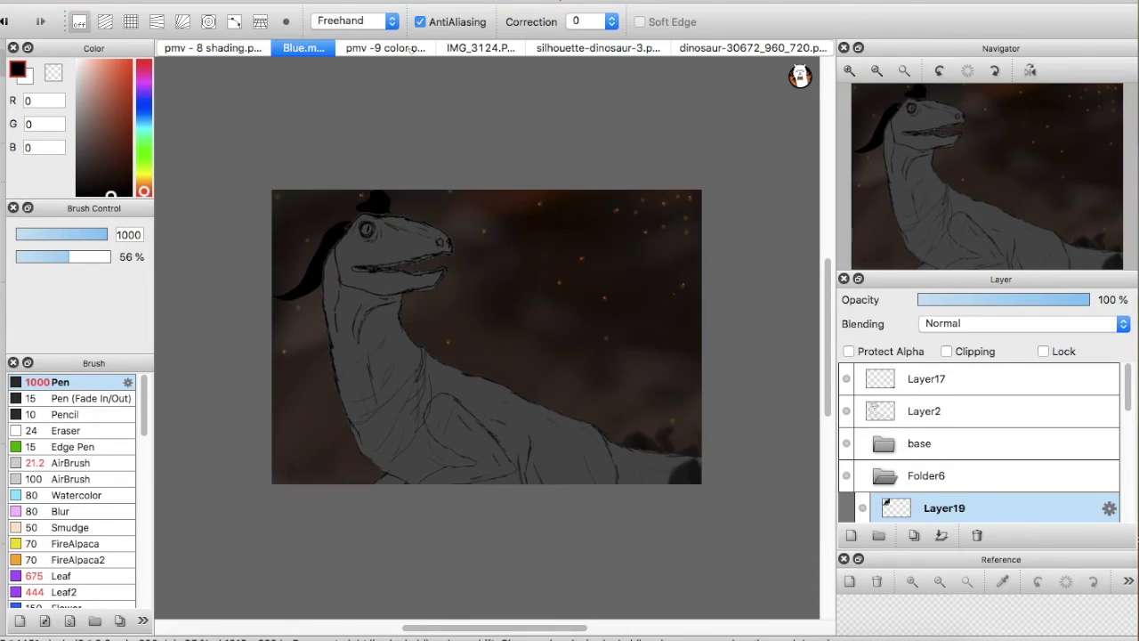
{"action": "key", "text": "super+v"}
{"action": "key", "text": "super+t"}
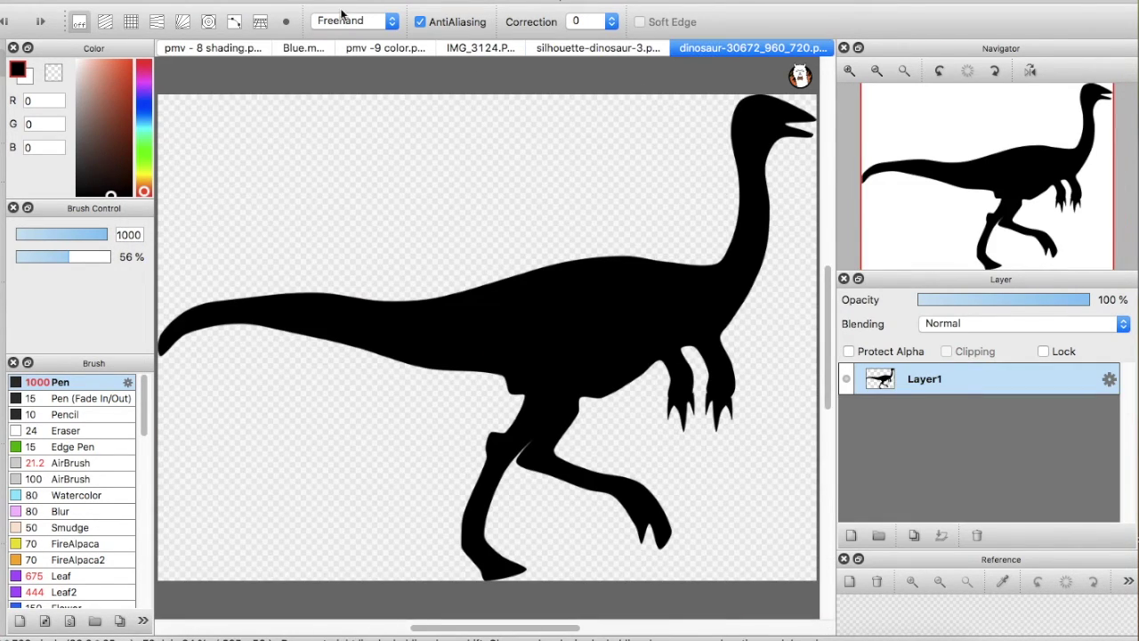
{"action": "key", "text": "super+w"}
{"action": "left_click", "coordinate": [550, 52]}
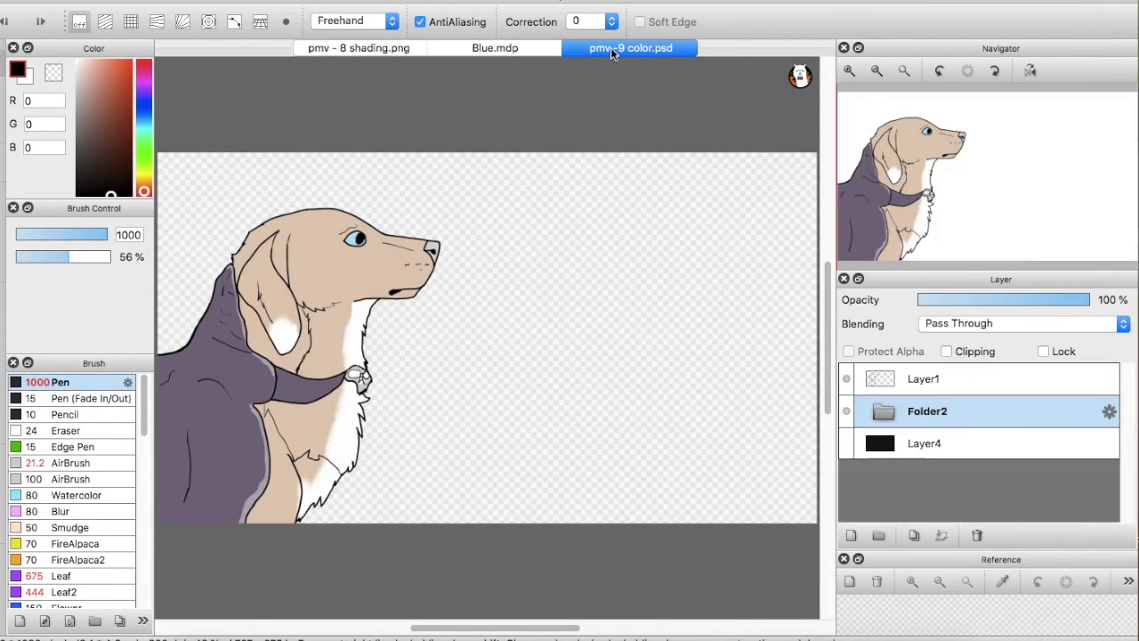
Paste the long-necked dinosaur silhouette into Blue.mdp and position it behind the raptor's back
{"action": "left_click", "coordinate": [495, 48]}
{"action": "key", "text": "super+v"}
{"action": "key", "text": "super+t"}
{"action": "left_click_drag", "start_coordinate": [596, 364], "coordinate": [512, 372]}
{"action": "left_click", "coordinate": [809, 619]}
Merge the pasted silhouettes into one layer and set its opacity to 33%
{"action": "key", "text": "super+0"}
{"action": "left_click", "coordinate": [942, 536]}
{"action": "left_click", "coordinate": [973, 303]}
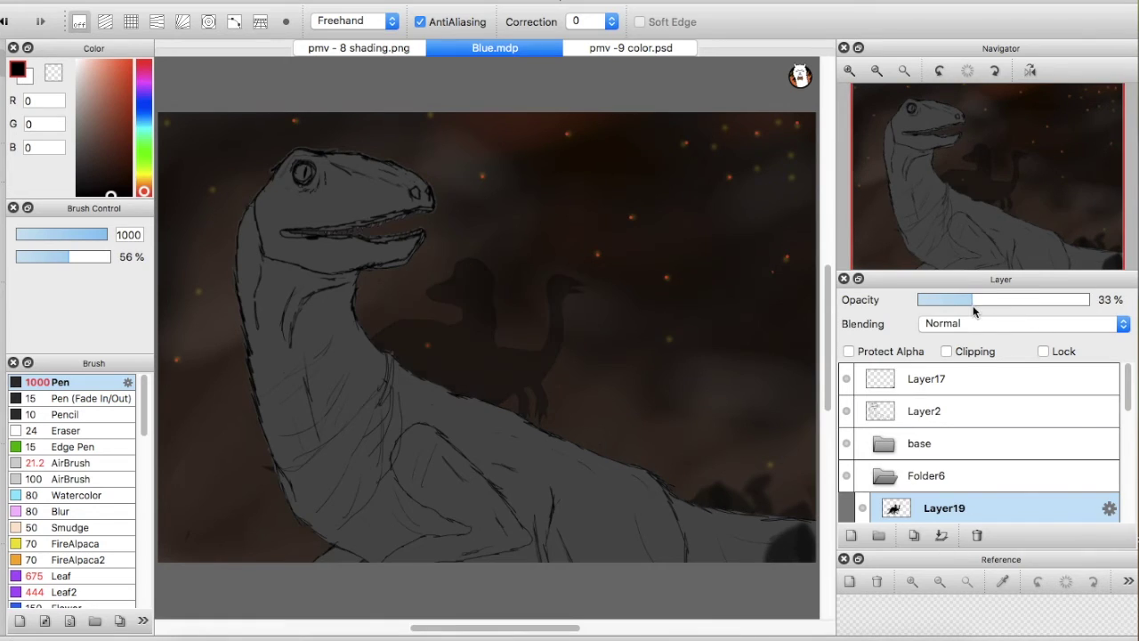
Move the silhouette layer directly beneath Layer10 and soften it with a blur filter
{"action": "left_click_drag", "start_coordinate": [1128, 387], "coordinate": [1128, 416]}
{"action": "left_click_drag", "start_coordinate": [944, 411], "coordinate": [944, 521]}
{"action": "left_click_drag", "start_coordinate": [1123, 430], "coordinate": [1125, 480]}
{"action": "left_click_drag", "start_coordinate": [943, 383], "coordinate": [942, 450]}
{"action": "left_click", "coordinate": [223, 2]}
{"action": "left_click", "coordinate": [232, 87]}
{"action": "left_click_drag", "start_coordinate": [877, 242], "coordinate": [932, 244]}
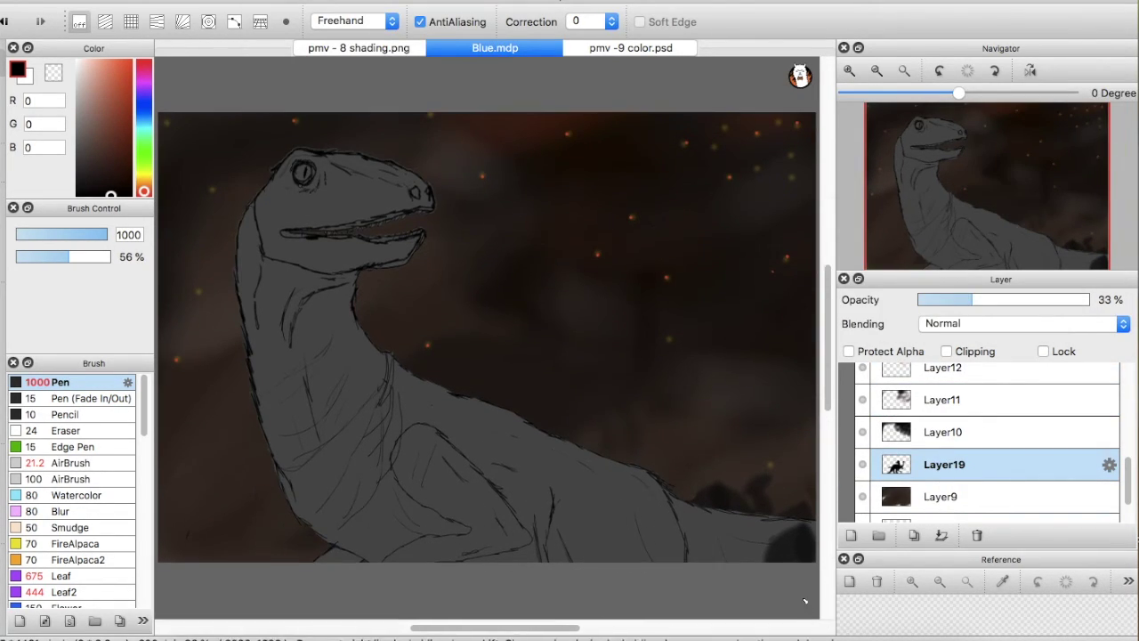
Collapse the background folder and toggle layer visibility to check the composition without the sketch
{"action": "scroll", "coordinate": [843, 465], "scroll_direction": "up", "scroll_amount": 10}
{"action": "left_click", "coordinate": [844, 466]}
{"action": "left_click", "coordinate": [845, 473]}
{"action": "left_click", "coordinate": [846, 472]}
{"action": "left_click", "coordinate": [847, 411]}
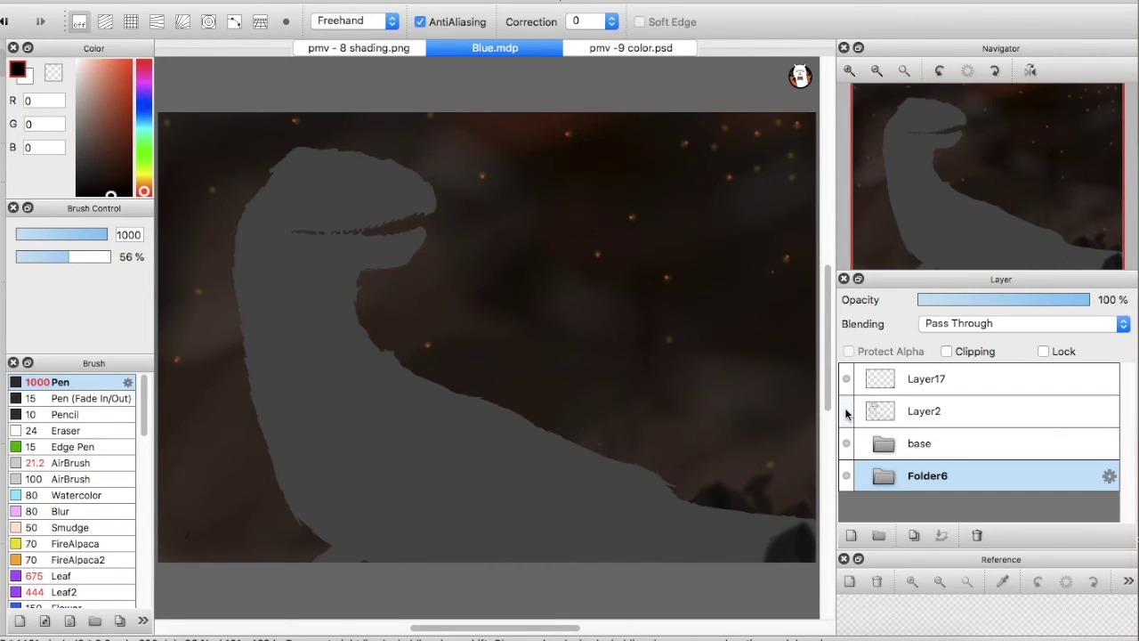
Show the sketch layer again and lower the opacity of the hanging foliage on Layer20
{"action": "left_click", "coordinate": [877, 70]}
{"action": "left_click", "coordinate": [846, 410]}
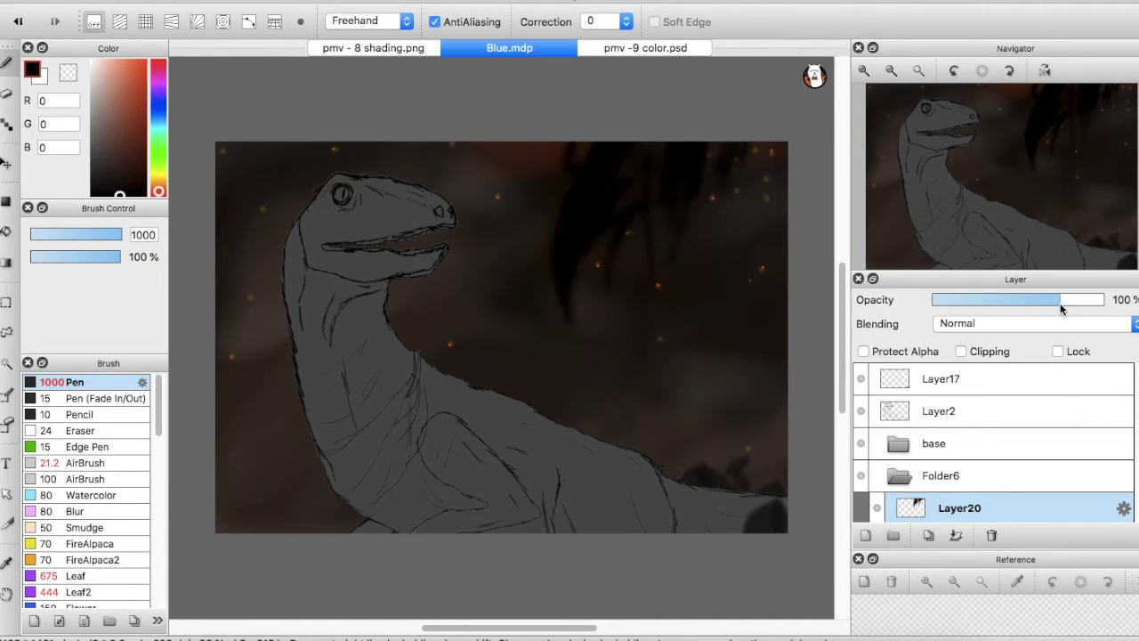
{"action": "left_click_drag", "start_coordinate": [1097, 306], "coordinate": [1011, 300]}
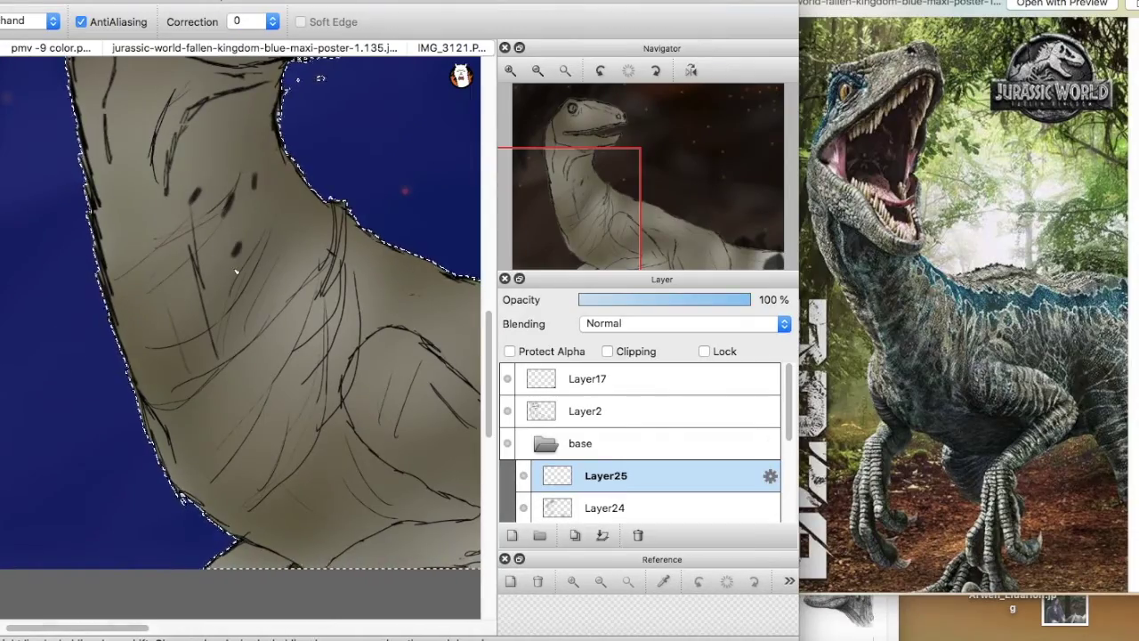
Paint dark spots over the raptor's neck and body on Layer25, following the poster reference
{"action": "left_click_drag", "start_coordinate": [430, 395], "coordinate": [424, 408]}
{"action": "left_click_drag", "start_coordinate": [445, 401], "coordinate": [187, 374]}
{"action": "left_click_drag", "start_coordinate": [241, 368], "coordinate": [248, 377]}
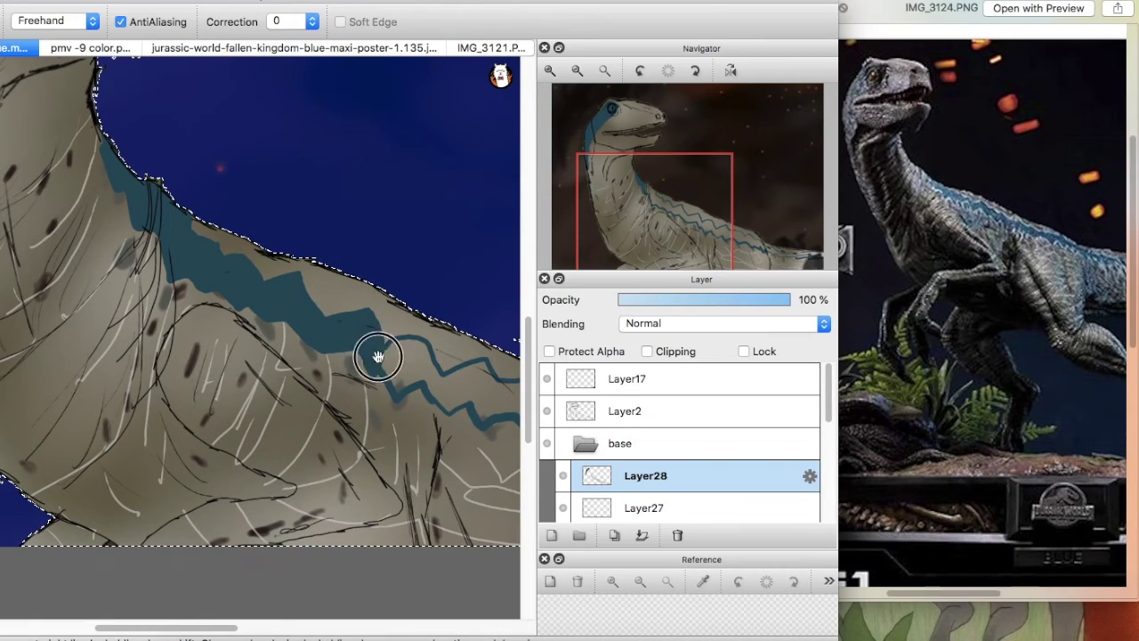
Continue the blue zigzag stripe along the raptor's back and browse the "jurassic world blue drawing" images for reference
{"action": "left_click_drag", "start_coordinate": [427, 379], "coordinate": [252, 311]}
{"action": "left_click_drag", "start_coordinate": [384, 353], "coordinate": [343, 380]}
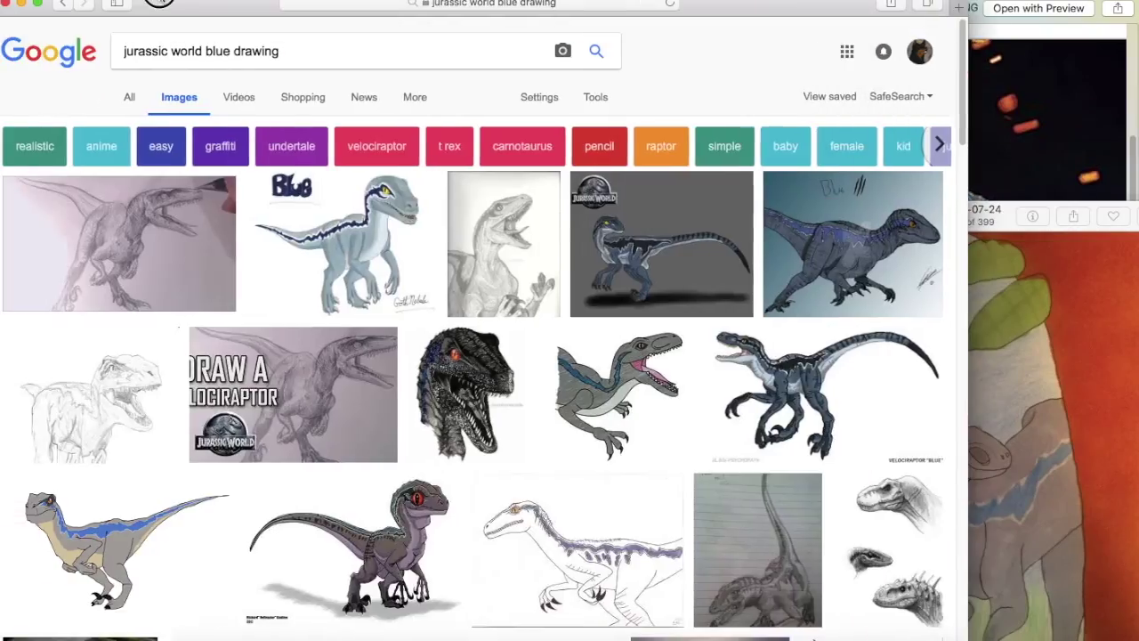
{"action": "scroll", "coordinate": [940, 195], "scroll_direction": "down", "scroll_amount": 10}
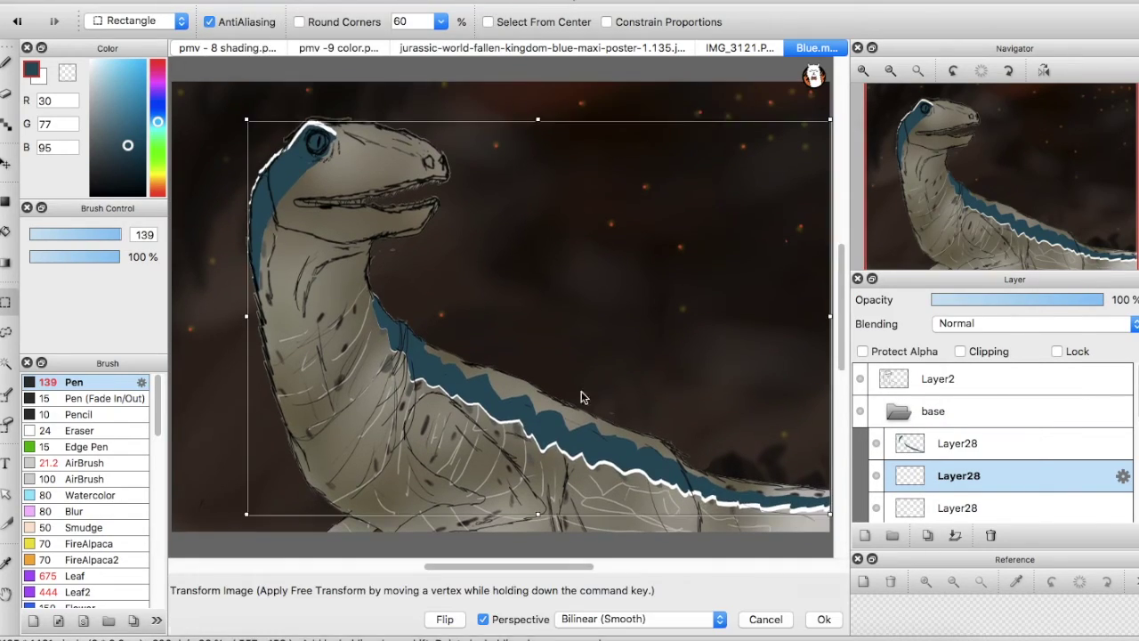
Try to shift the duplicated white stripe outline with a transform
{"action": "left_click_drag", "start_coordinate": [581, 397], "coordinate": [582, 374]}
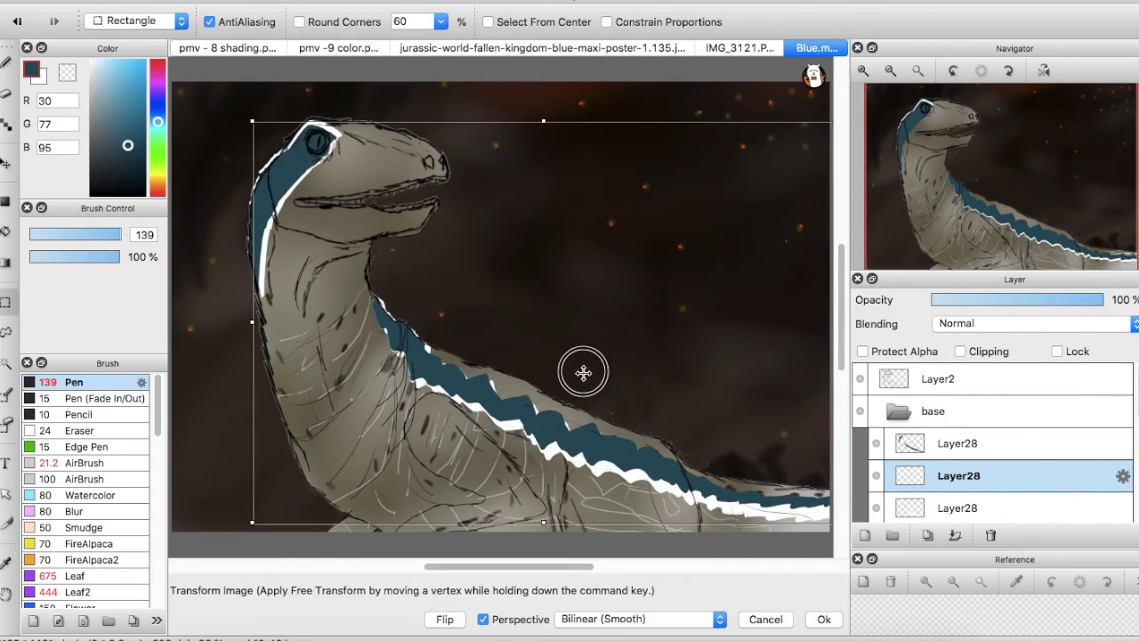
{"action": "left_click", "coordinate": [766, 618]}
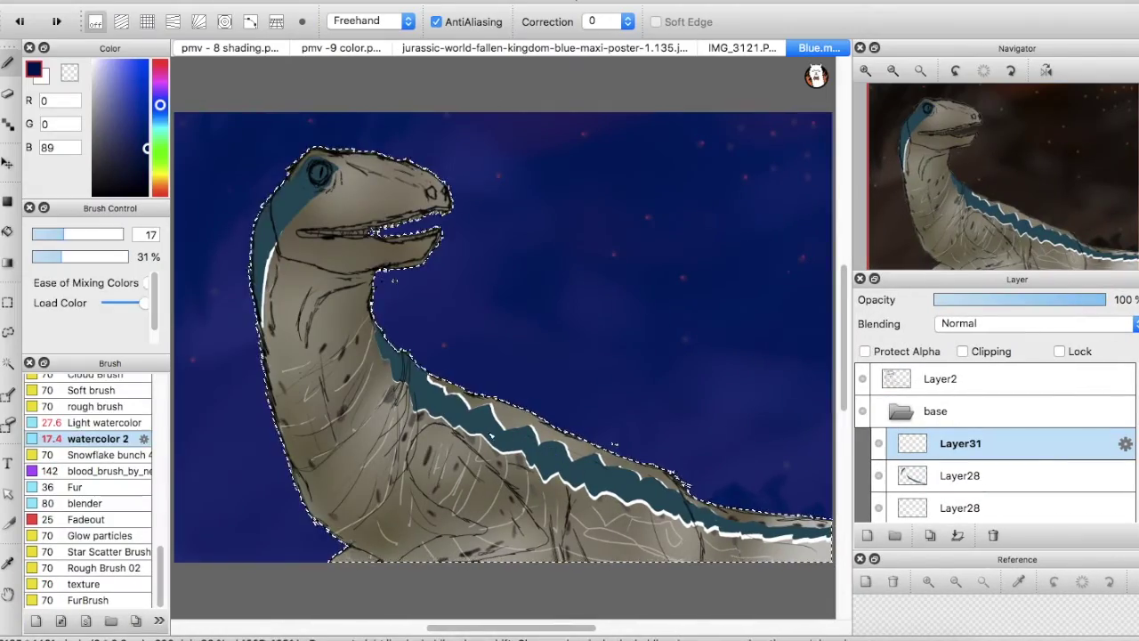
Enlarge the watercolor 2 brush and shade the stripe dark blue (RGB 0, 0, 89) along the back and behind the eye
{"action": "left_click_drag", "start_coordinate": [64, 234], "coordinate": [93, 234]}
{"action": "mouse_move", "coordinate": [390, 352]}
{"action": "left_mouse_down"}
{"action": "mouse_move", "coordinate": [438, 395]}
{"action": "mouse_move", "coordinate": [672, 496]}
{"action": "left_mouse_up"}
{"action": "left_click_drag", "start_coordinate": [307, 191], "coordinate": [263, 245]}
{"action": "right_click", "coordinate": [256, 269]}
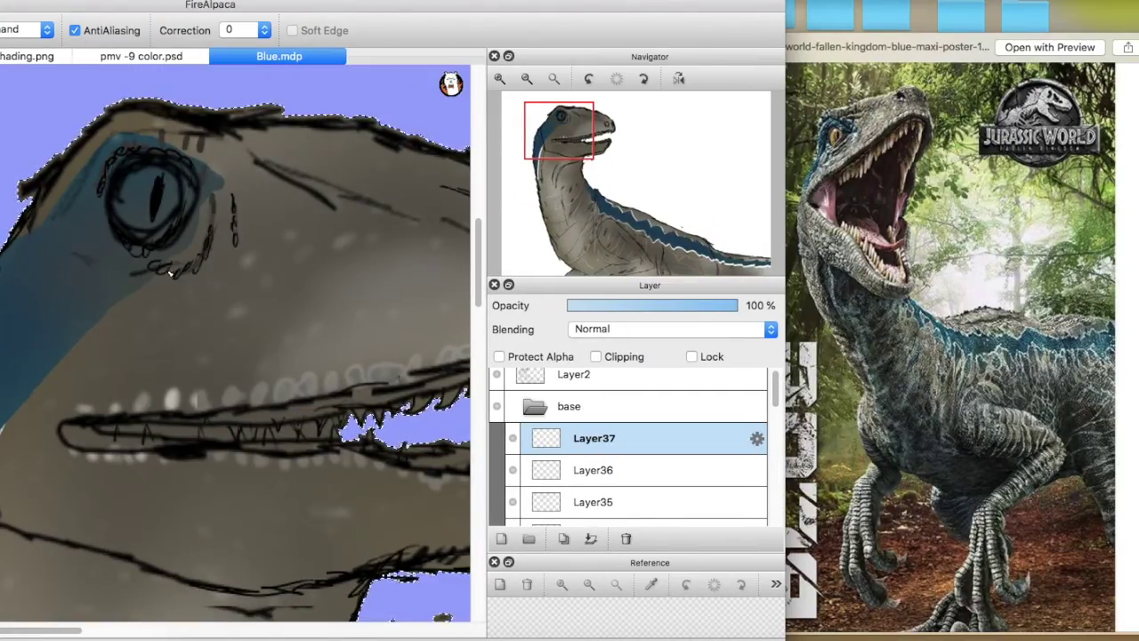
{"action": "scroll", "coordinate": [169, 273], "scroll_direction": "down", "scroll_amount": 5}
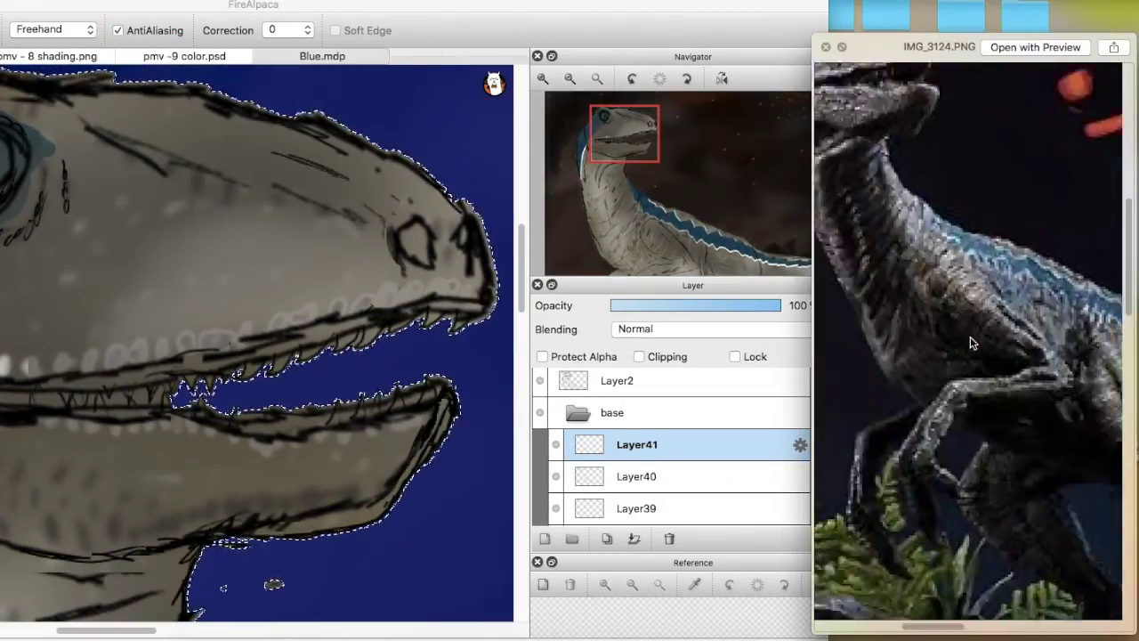
Paint the raptor's upper and lower teeth white with the pen and color the open mouth's interior muted reddish brown
{"action": "scroll", "coordinate": [972, 343], "scroll_direction": "up", "scroll_amount": 5}
{"action": "left_click_drag", "start_coordinate": [458, 9], "coordinate": [789, 10]}
{"action": "left_click_drag", "start_coordinate": [813, 308], "coordinate": [731, 313]}
{"action": "mouse_move", "coordinate": [228, 401]}
{"action": "left_mouse_down"}
{"action": "mouse_move", "coordinate": [483, 412]}
{"action": "mouse_move", "coordinate": [769, 396]}
{"action": "left_mouse_up"}
{"action": "left_click_drag", "start_coordinate": [788, 7], "coordinate": [456, 8]}
{"action": "key", "text": "super+d"}
{"action": "left_click_drag", "start_coordinate": [385, 388], "coordinate": [446, 321]}
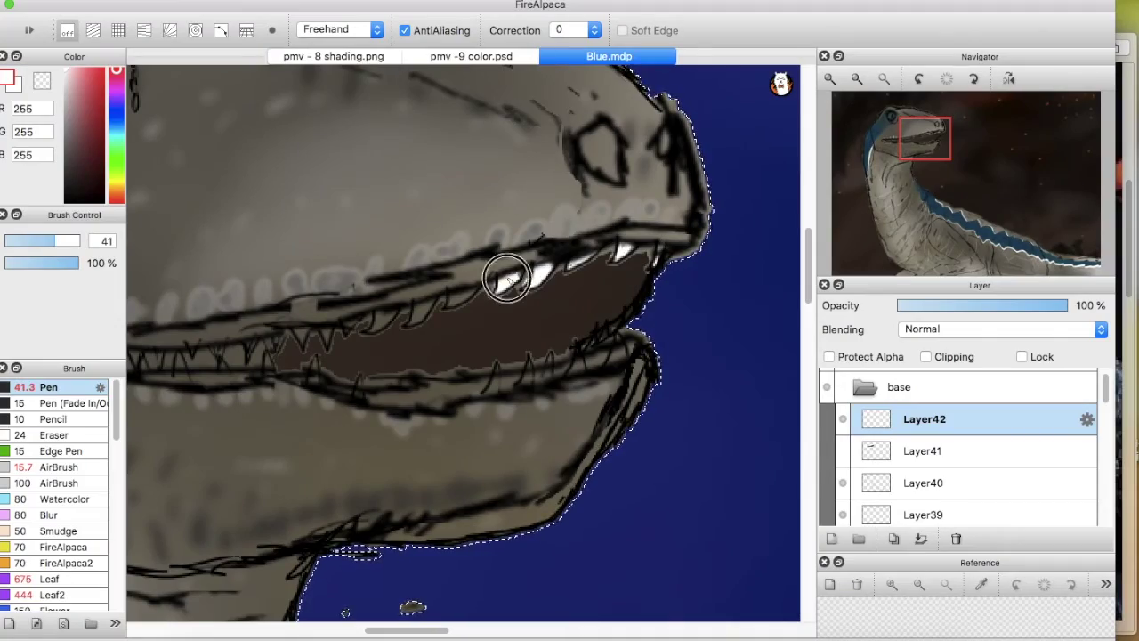
{"action": "left_click_drag", "start_coordinate": [556, 359], "coordinate": [551, 366]}
{"action": "scroll", "coordinate": [534, 356], "scroll_direction": "left", "scroll_amount": 5}
{"action": "left_click_drag", "start_coordinate": [575, 286], "coordinate": [576, 307]}
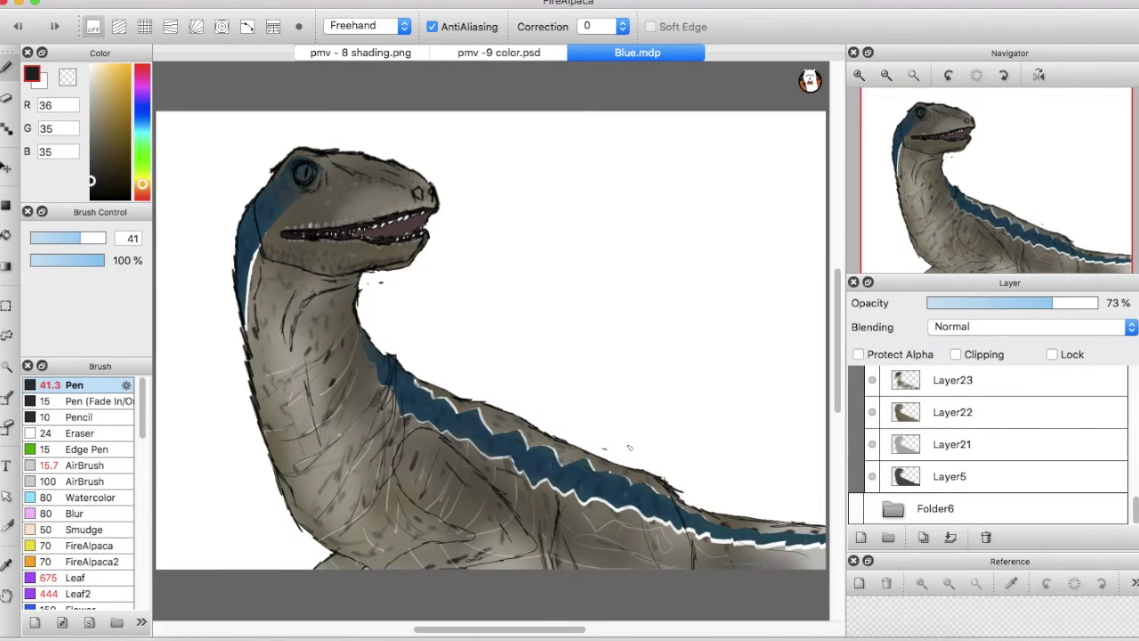
Select the blank area around the raptor with the Magic Wand, invert the selection and show the background again
{"action": "left_click", "coordinate": [7, 366]}
{"action": "left_click", "coordinate": [184, 371]}
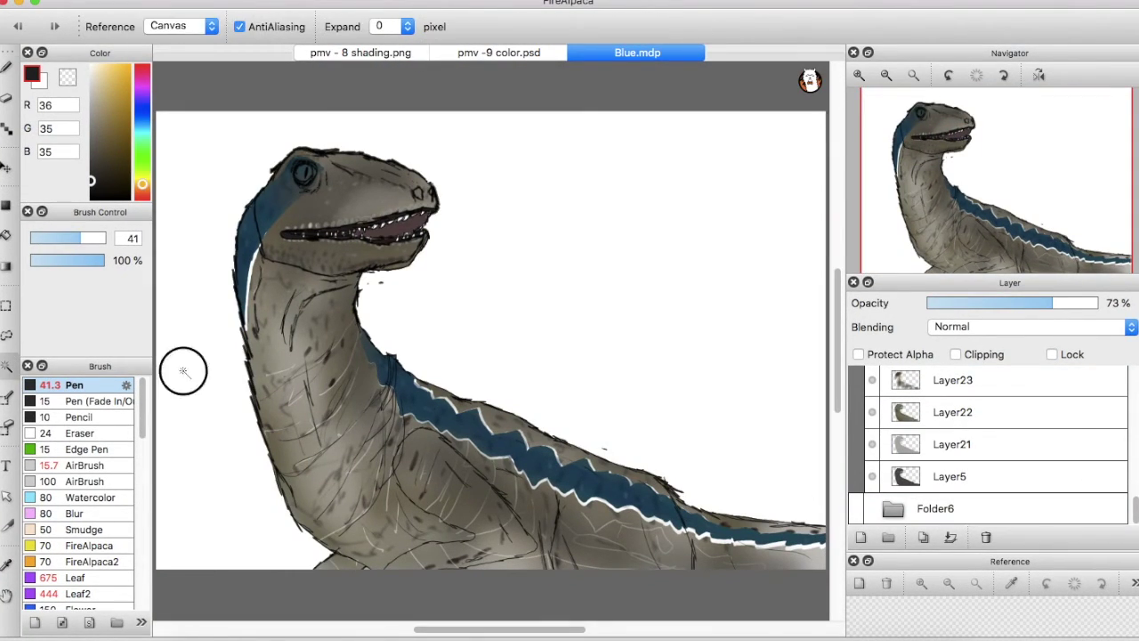
{"action": "left_click", "coordinate": [231, 1]}
{"action": "mouse_move", "coordinate": [276, 0]}
{"action": "left_click", "coordinate": [283, 29]}
{"action": "left_click", "coordinate": [283, 31]}
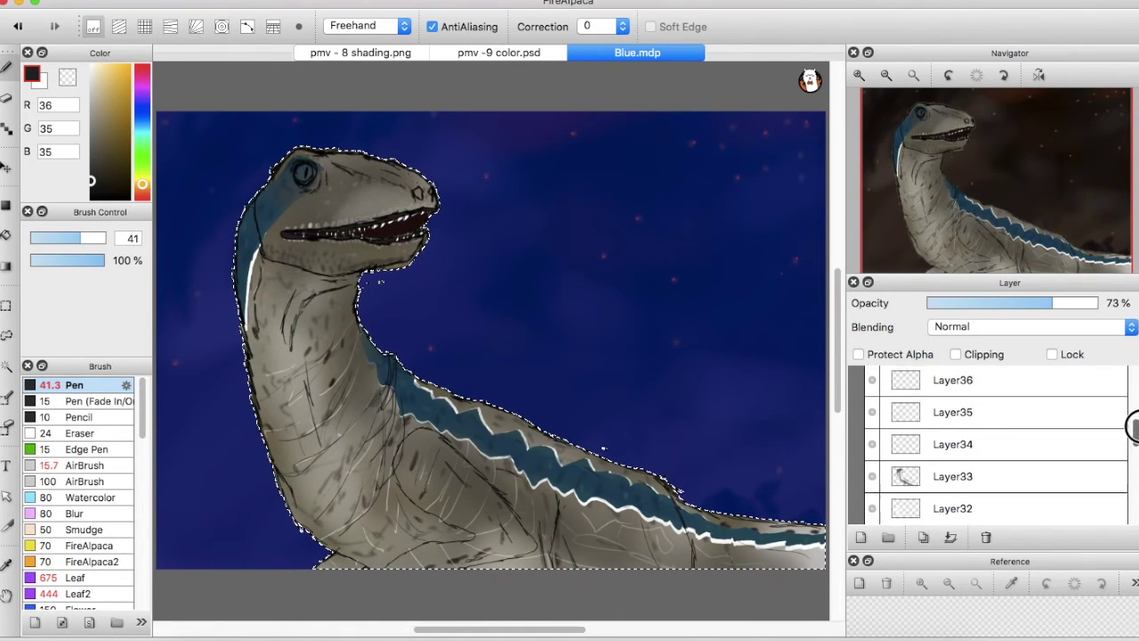
Paint black shading (RGB 0, 0, 0) inside the open mouth on a new layer above the teeth
{"action": "left_click", "coordinate": [1006, 446]}
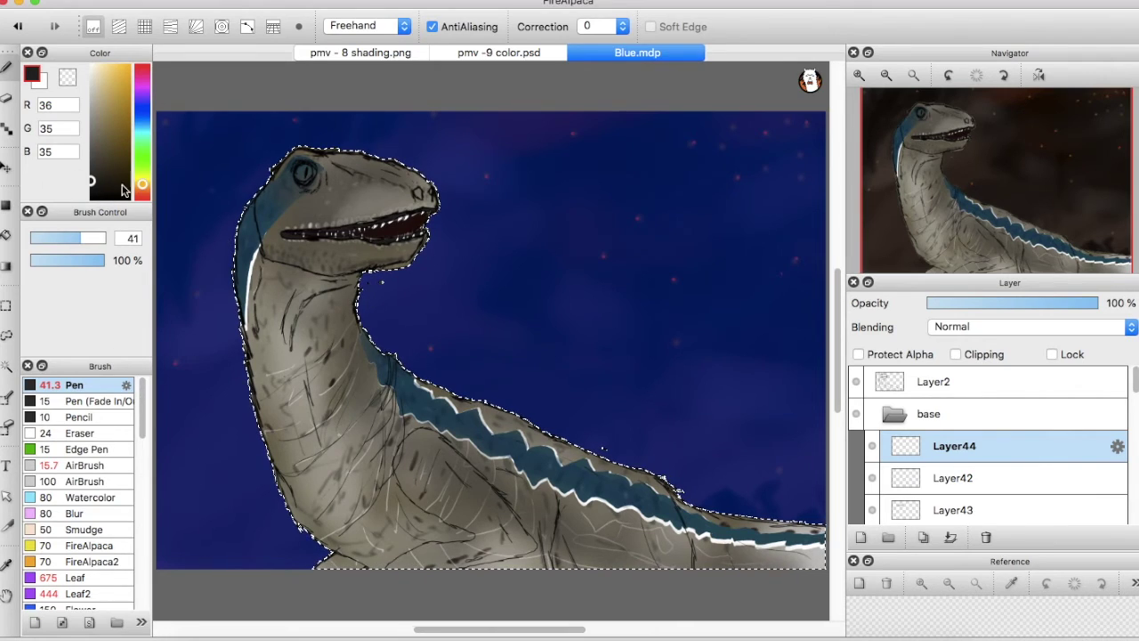
{"action": "left_click", "coordinate": [860, 75]}
{"action": "left_click_drag", "start_coordinate": [960, 154], "coordinate": [956, 156]}
{"action": "left_click_drag", "start_coordinate": [497, 297], "coordinate": [508, 303]}
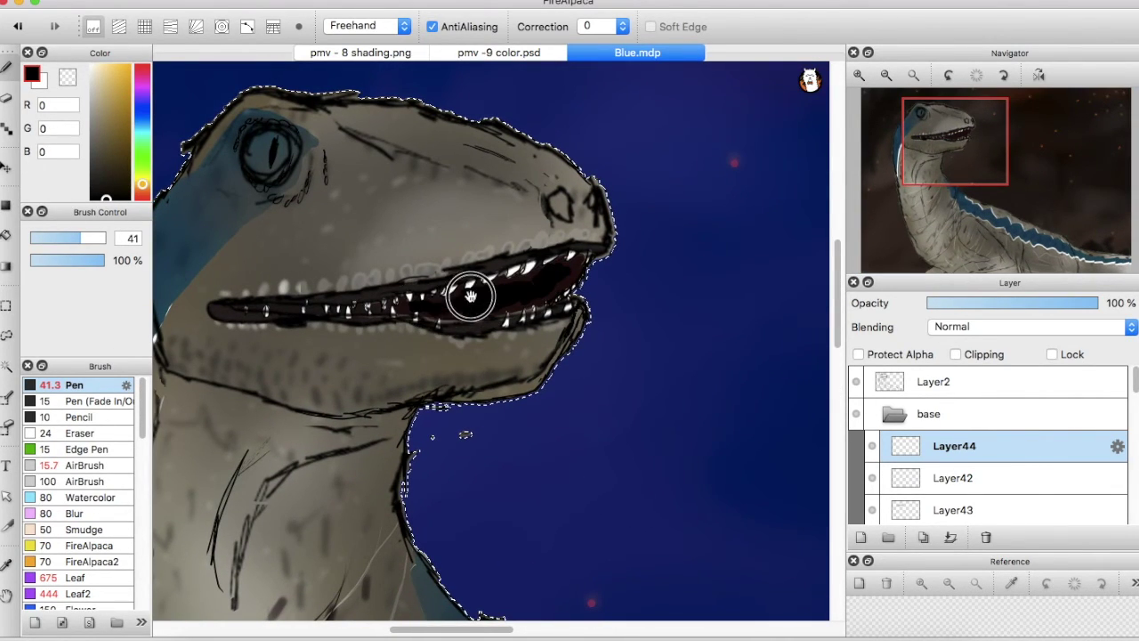
Apply a Gaussian Blur of 6.32 to the black mouth shading and set its layer opacity to 75%
{"action": "left_click", "coordinate": [268, 1]}
{"action": "mouse_move", "coordinate": [230, 2]}
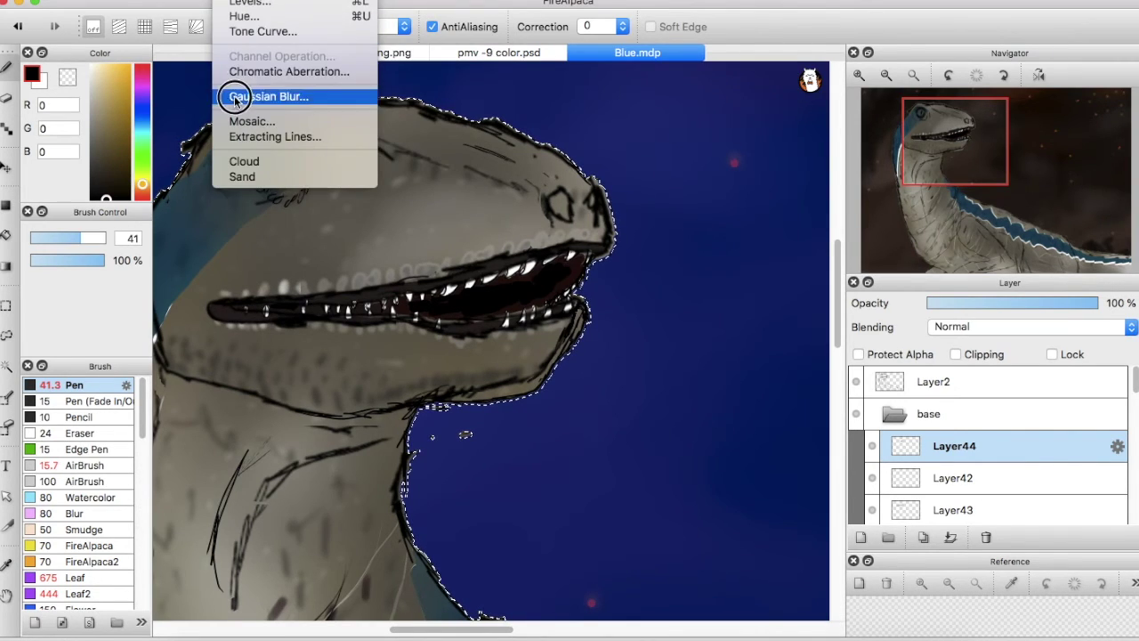
{"action": "left_click", "coordinate": [234, 97]}
{"action": "left_click_drag", "start_coordinate": [864, 245], "coordinate": [874, 247]}
{"action": "left_click", "coordinate": [994, 279]}
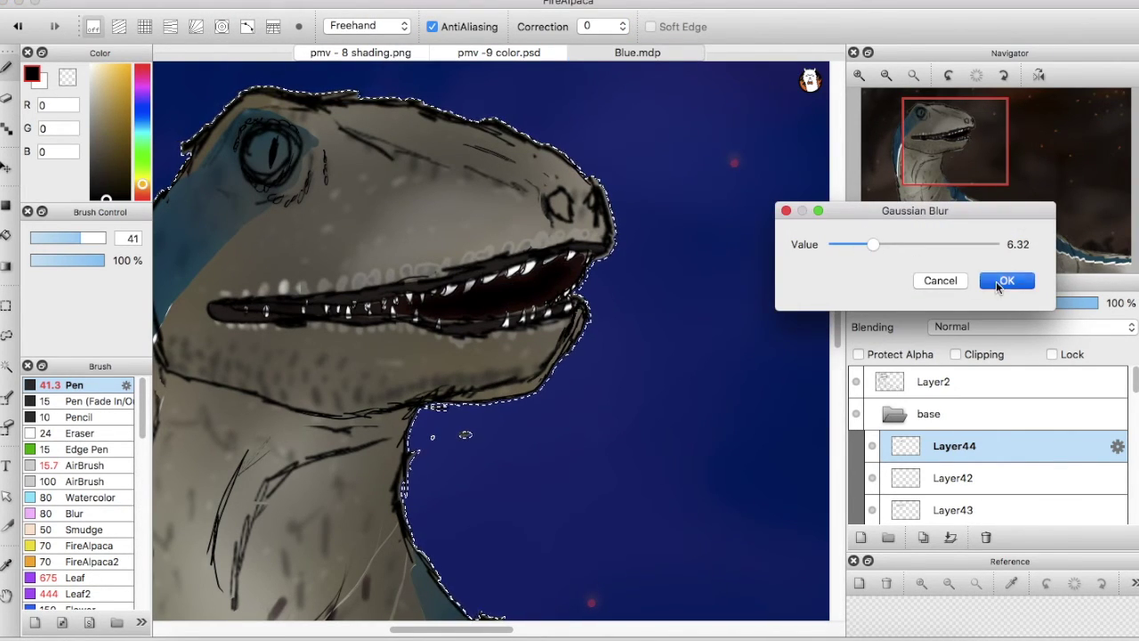
{"action": "left_click", "coordinate": [1056, 303]}
{"action": "left_click", "coordinate": [912, 77]}
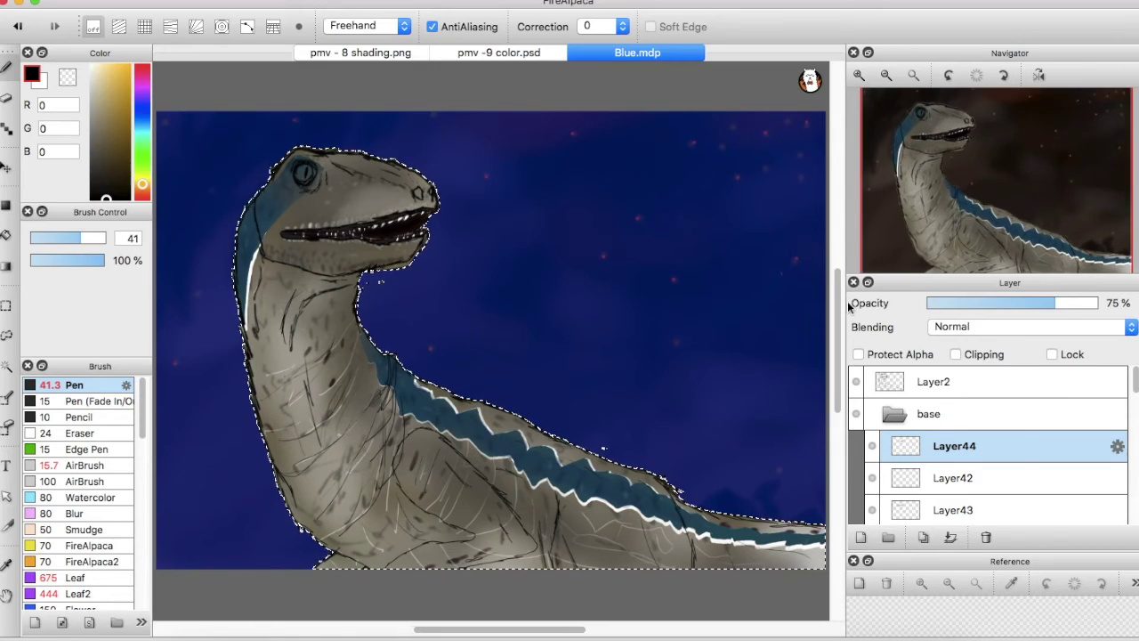
Fill the nostrils at the snout's tip with black on a new layer and lower that layer's opacity
{"action": "left_click", "coordinate": [860, 536]}
{"action": "left_click_drag", "start_coordinate": [859, 4], "coordinate": [646, 3]}
{"action": "left_click_drag", "start_coordinate": [425, 4], "coordinate": [664, 6]}
{"action": "left_click", "coordinate": [122, 198]}
{"action": "scroll", "coordinate": [989, 184], "scroll_direction": "up", "scroll_amount": 6}
{"action": "left_click_drag", "start_coordinate": [988, 184], "coordinate": [953, 135]}
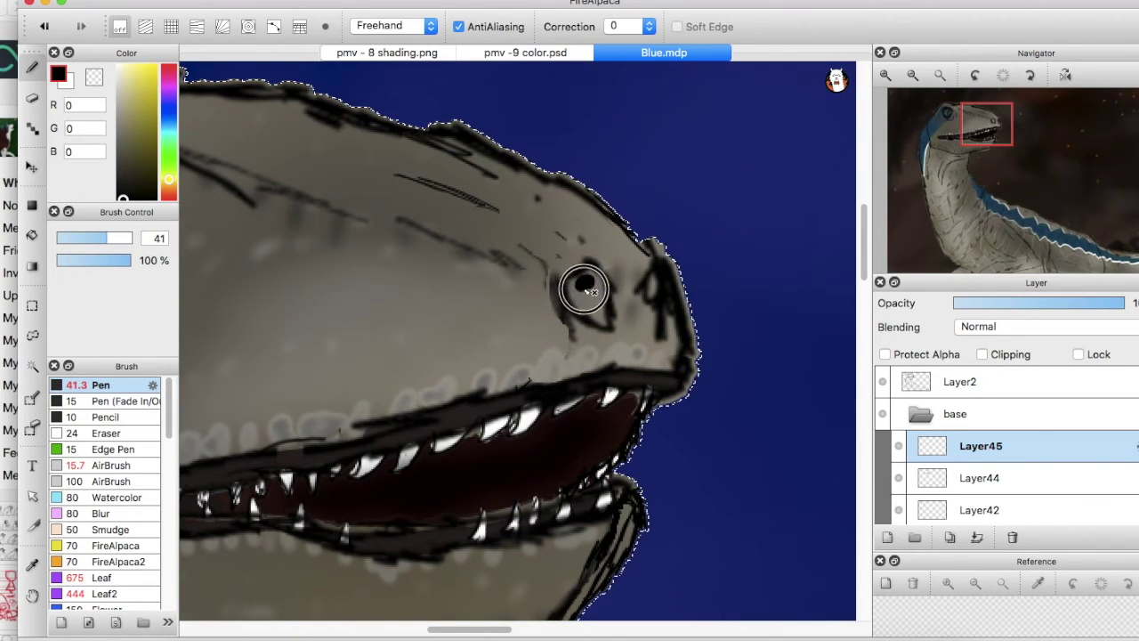
{"action": "left_click_drag", "start_coordinate": [599, 307], "coordinate": [596, 313]}
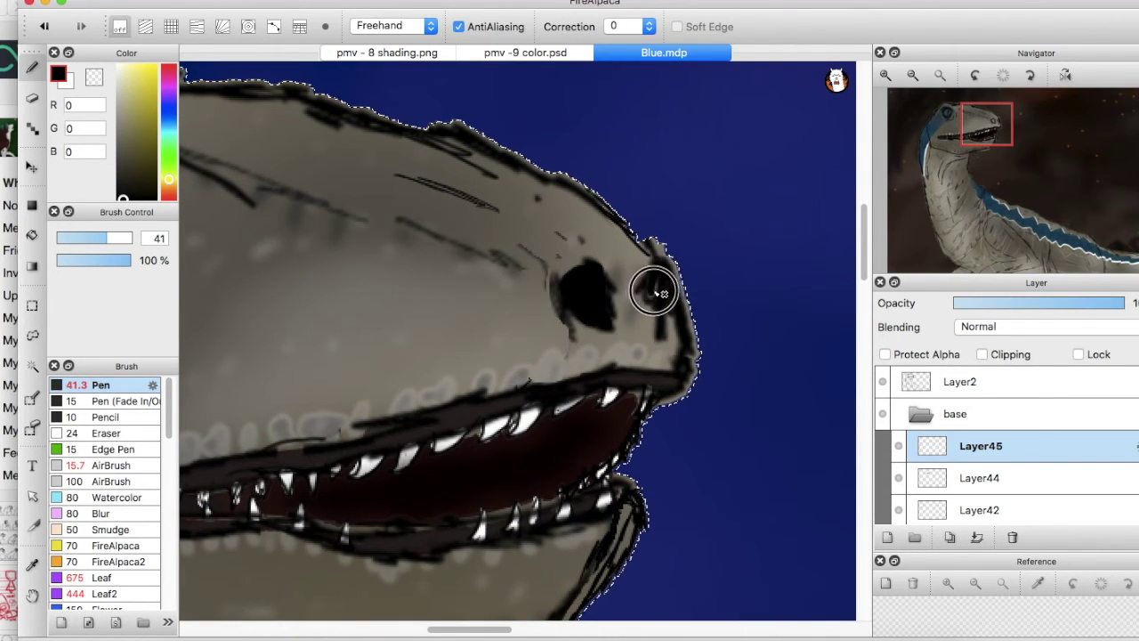
{"action": "left_click_drag", "start_coordinate": [653, 279], "coordinate": [651, 290]}
{"action": "left_click", "coordinate": [1085, 301]}
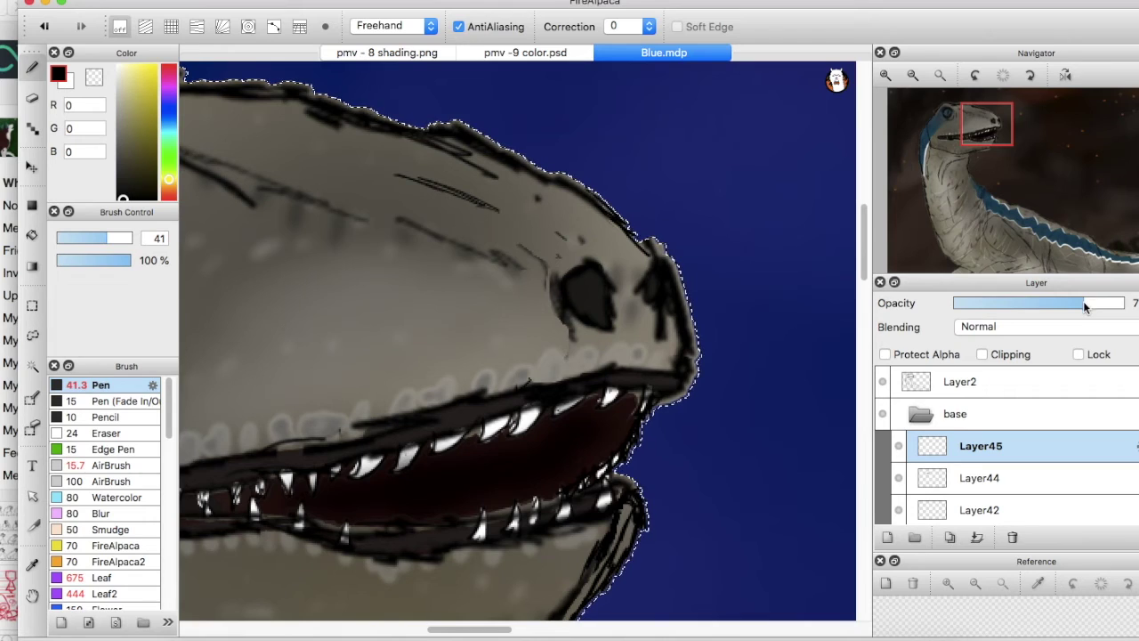
Paint the iris bright yellow (RGB 255, 241, 0) around the black slit pupil on a new layer
{"action": "left_click", "coordinate": [940, 76]}
{"action": "left_click", "coordinate": [887, 537]}
{"action": "left_click_drag", "start_coordinate": [149, 76], "coordinate": [181, 18]}
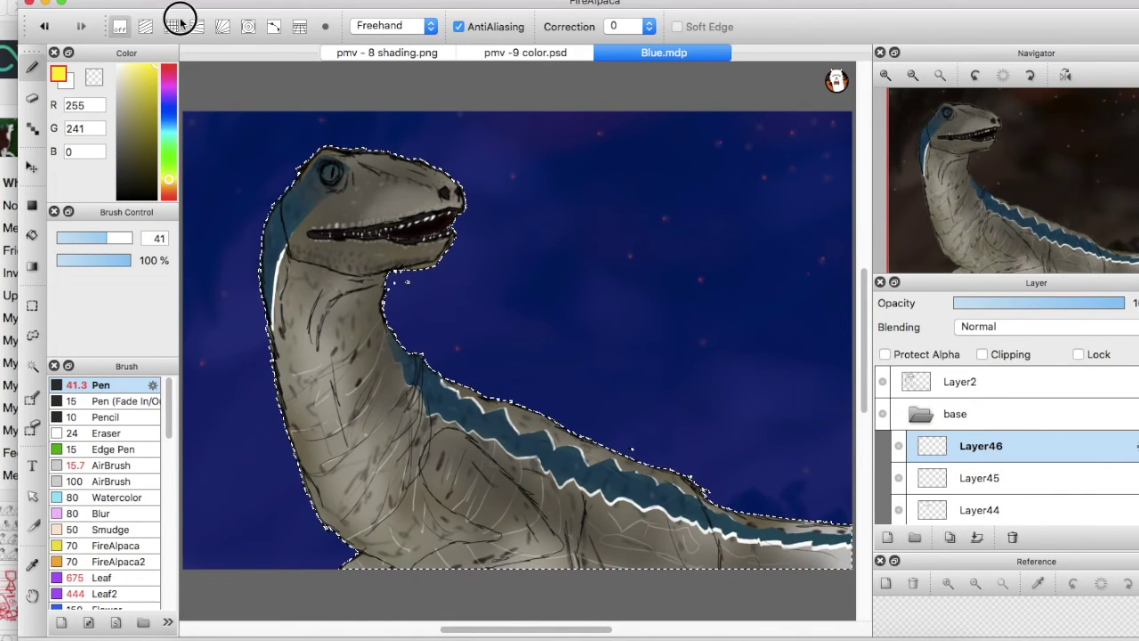
{"action": "left_click", "coordinate": [885, 75]}
{"action": "left_click", "coordinate": [885, 75]}
{"action": "left_click", "coordinate": [886, 75]}
{"action": "left_click_drag", "start_coordinate": [1020, 183], "coordinate": [956, 139]}
{"action": "mouse_move", "coordinate": [193, 180]}
{"action": "left_mouse_down"}
{"action": "mouse_move", "coordinate": [170, 195]}
{"action": "mouse_move", "coordinate": [166, 215]}
{"action": "mouse_move", "coordinate": [197, 226]}
{"action": "mouse_move", "coordinate": [195, 240]}
{"action": "mouse_move", "coordinate": [228, 217]}
{"action": "mouse_move", "coordinate": [210, 178]}
{"action": "left_mouse_up"}
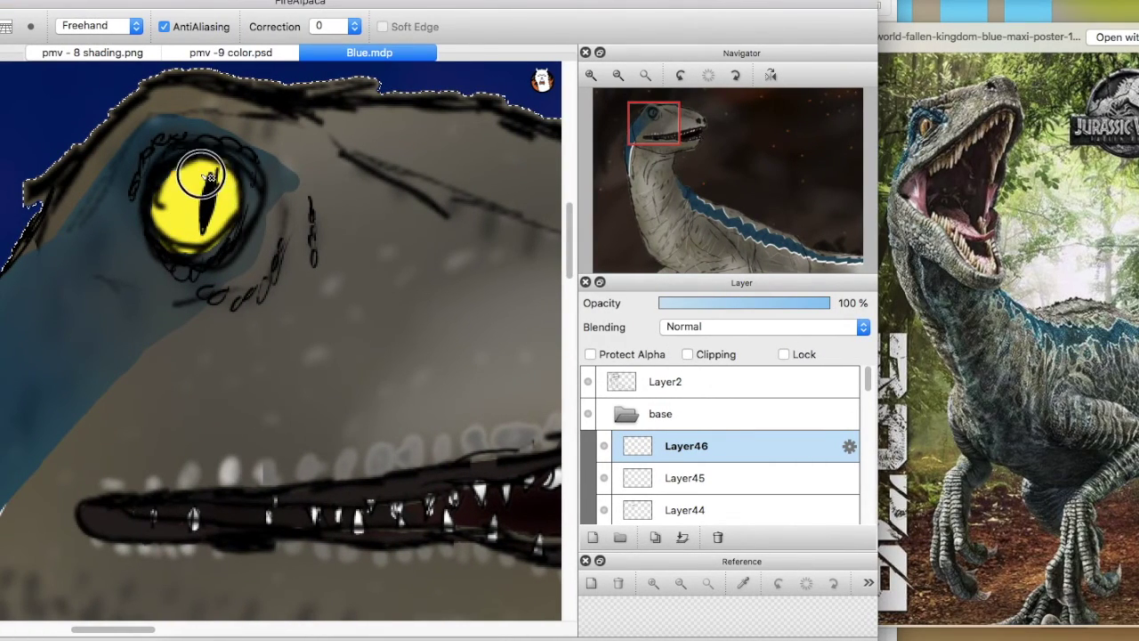
{"action": "mouse_move", "coordinate": [170, 224]}
{"action": "left_mouse_down"}
{"action": "mouse_move", "coordinate": [220, 231]}
{"action": "mouse_move", "coordinate": [227, 170]}
{"action": "left_mouse_up"}
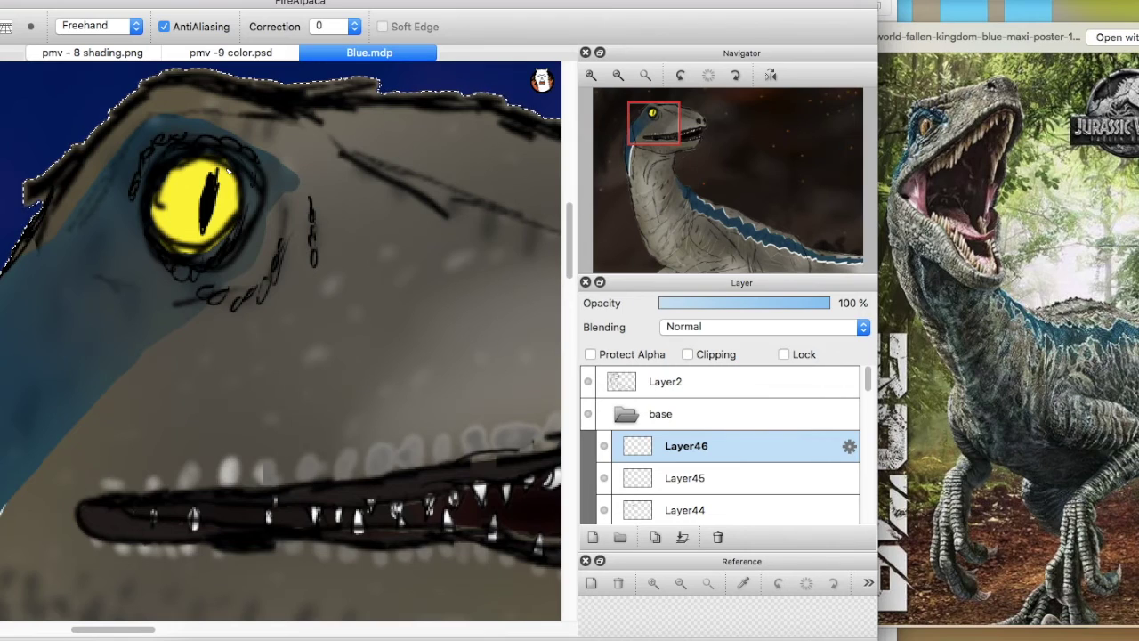
{"action": "left_click", "coordinate": [588, 381]}
{"action": "left_click", "coordinate": [589, 382]}
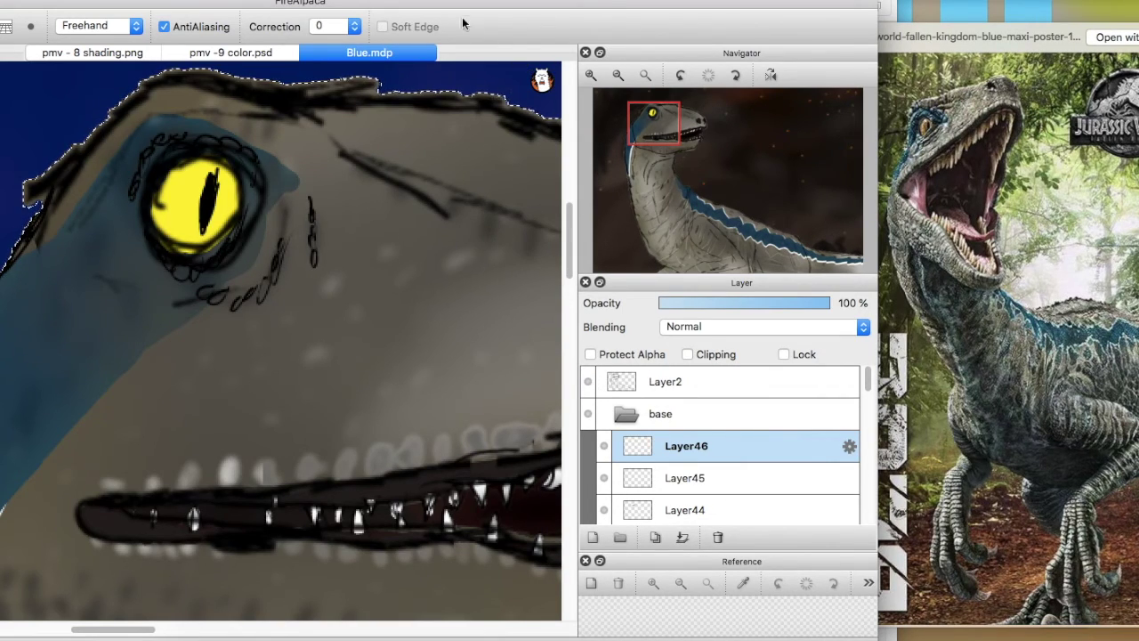
Draw thin red streaks (RGB 255, 62, 0) across the yellow iris on a new layer with the pen
{"action": "left_click", "coordinate": [590, 537]}
{"action": "left_click_drag", "start_coordinate": [322, 3], "coordinate": [625, 4]}
{"action": "left_click_drag", "start_coordinate": [178, 185], "coordinate": [179, 195]}
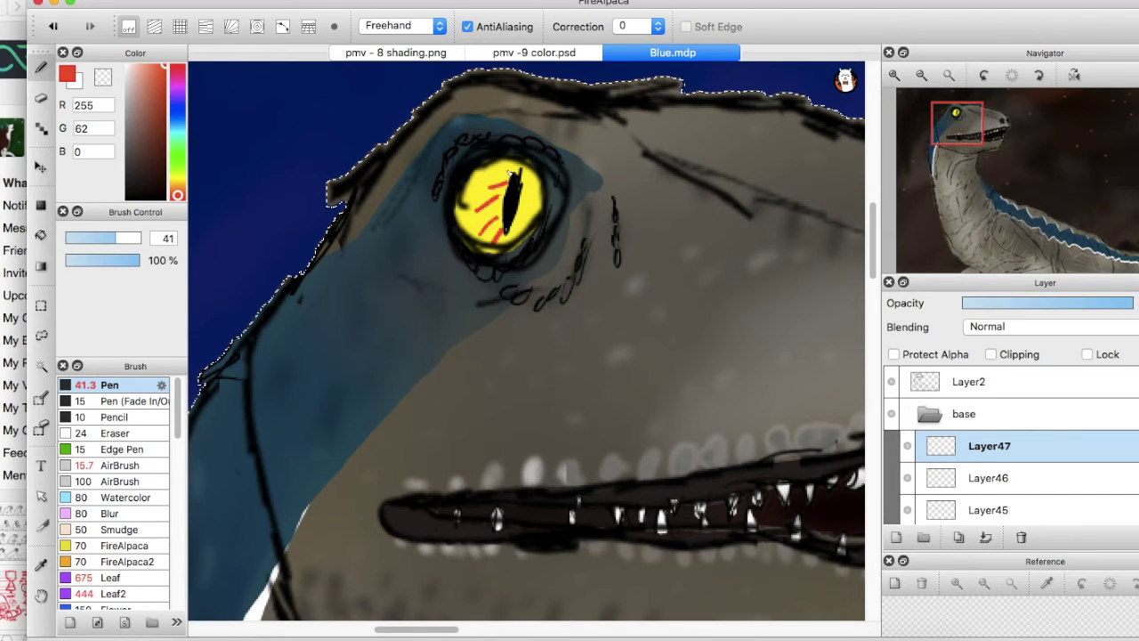
{"action": "left_click", "coordinate": [916, 78]}
{"action": "left_click", "coordinate": [917, 78]}
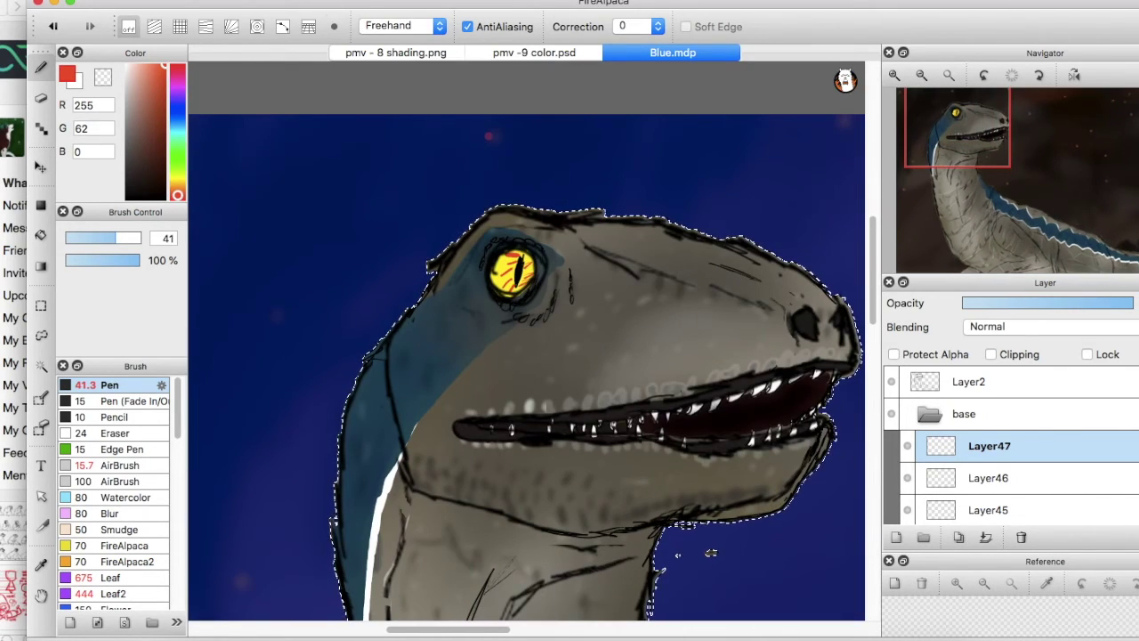
Soften the red iris streaks with a light Gaussian Blur
{"action": "left_click", "coordinate": [279, 2]}
{"action": "mouse_move", "coordinate": [233, 2]}
{"action": "left_click", "coordinate": [260, 96]}
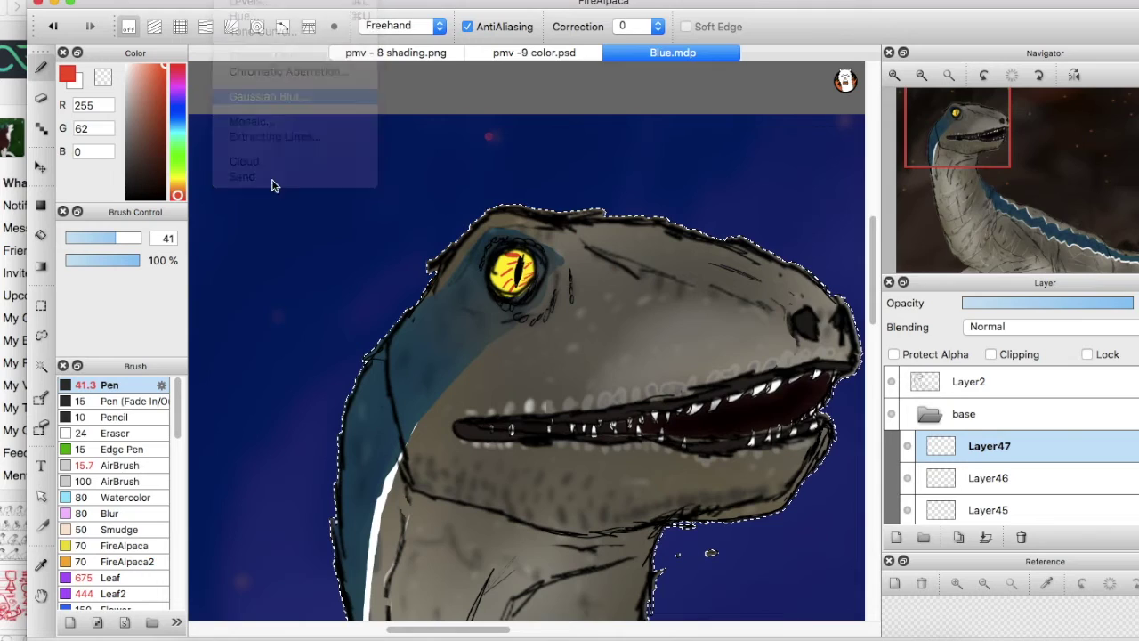
{"action": "left_click_drag", "start_coordinate": [883, 249], "coordinate": [837, 249]}
{"action": "left_click", "coordinate": [1006, 280]}
Airbrush red-orange (RGB 255, 98, 0) over the iris on a new layer, leaving a yellow rim
{"action": "left_click", "coordinate": [896, 536]}
{"action": "left_click", "coordinate": [120, 465]}
{"action": "left_click_drag", "start_coordinate": [179, 180], "coordinate": [178, 170]}
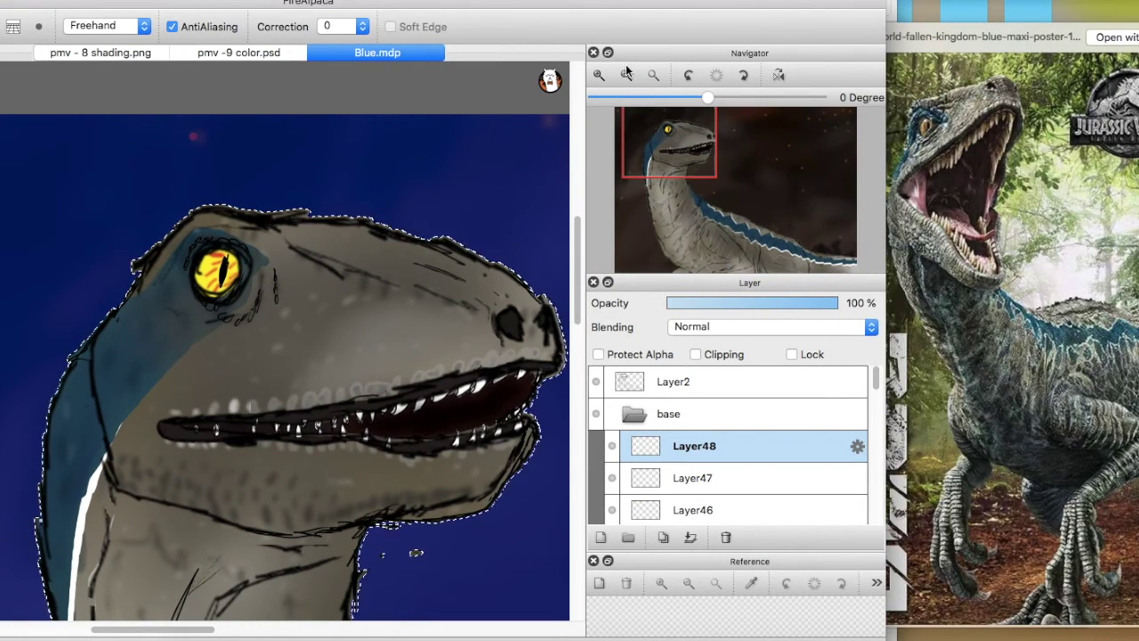
{"action": "left_click", "coordinate": [895, 75]}
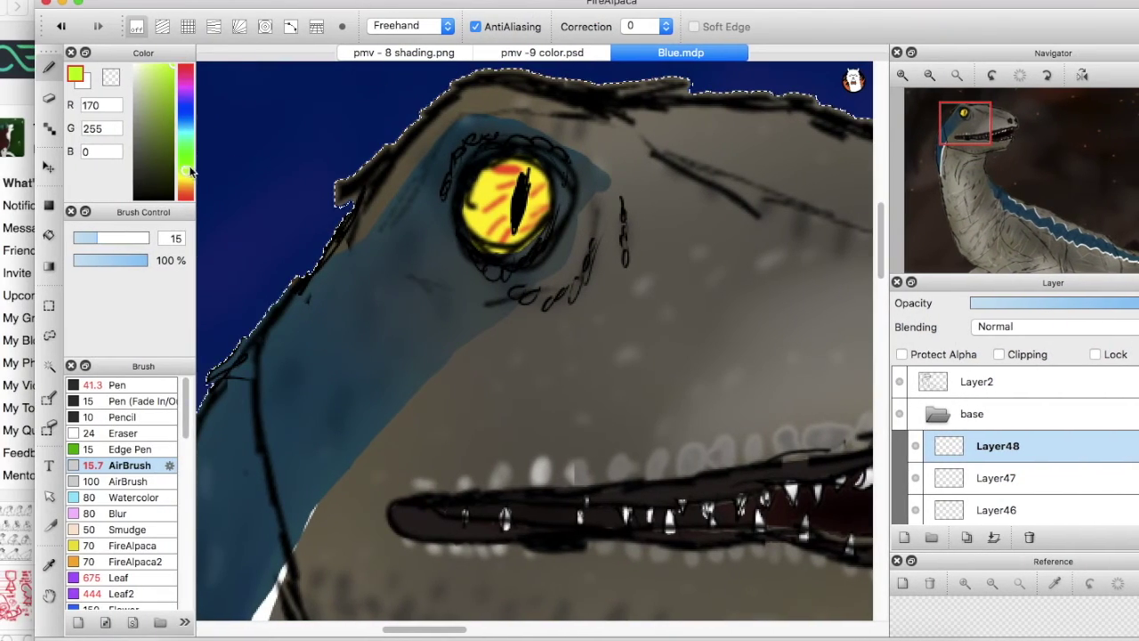
{"action": "mouse_move", "coordinate": [186, 96]}
{"action": "left_mouse_down"}
{"action": "mouse_move", "coordinate": [197, 84]}
{"action": "mouse_move", "coordinate": [198, 192]}
{"action": "mouse_move", "coordinate": [186, 192]}
{"action": "mouse_move", "coordinate": [247, 216]}
{"action": "mouse_move", "coordinate": [249, 205]}
{"action": "left_mouse_up"}
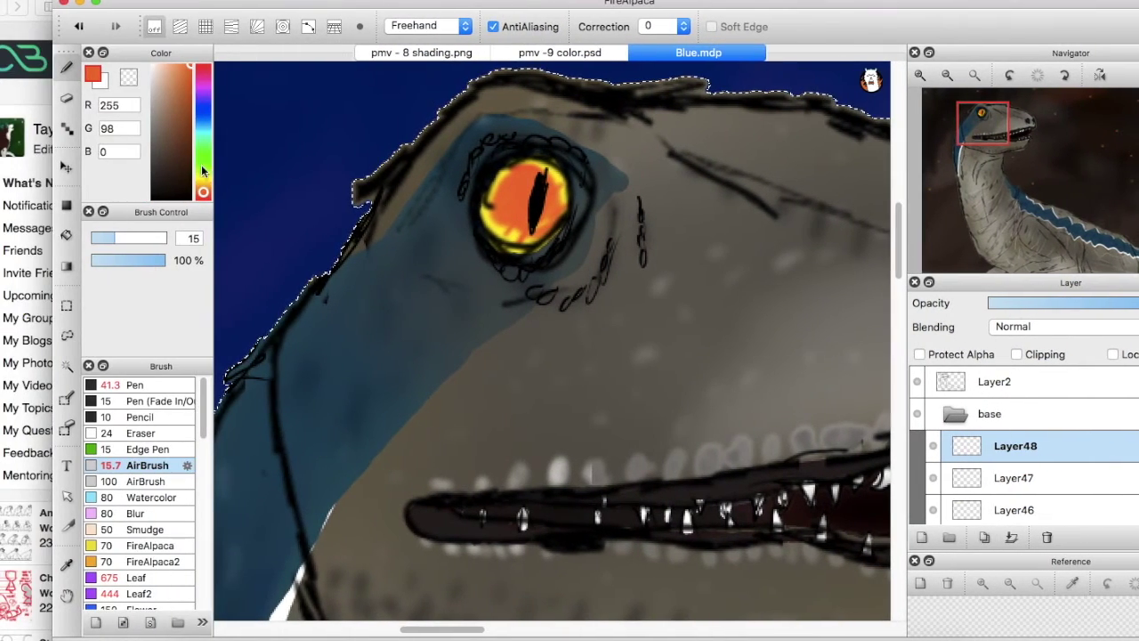
Airbrush a darker orange (RGB 213, 123, 0) over the middle and edge of the iris
{"action": "left_click", "coordinate": [190, 101]}
{"action": "mouse_move", "coordinate": [518, 200]}
{"action": "left_mouse_down"}
{"action": "mouse_move", "coordinate": [497, 238]}
{"action": "mouse_move", "coordinate": [553, 181]}
{"action": "mouse_move", "coordinate": [498, 206]}
{"action": "left_mouse_up"}
{"action": "right_click", "coordinate": [525, 176]}
{"action": "left_click", "coordinate": [489, 201], "text": "alt"}
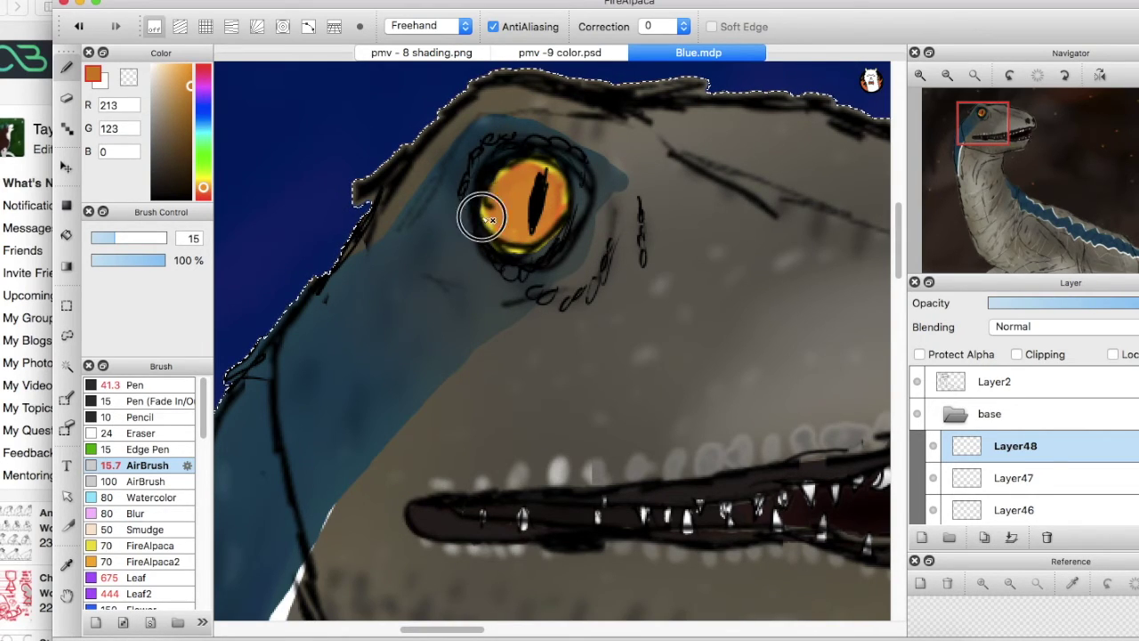
Blend golden yellow (RGB 213, 178, 0) into the iris and move the airbrushed layer beneath the red streaks
{"action": "left_click", "coordinate": [204, 181]}
{"action": "mouse_move", "coordinate": [537, 180]}
{"action": "left_mouse_down"}
{"action": "mouse_move", "coordinate": [511, 229]}
{"action": "mouse_move", "coordinate": [543, 185]}
{"action": "left_mouse_up"}
{"action": "left_click", "coordinate": [948, 76]}
{"action": "left_click_drag", "start_coordinate": [989, 446], "coordinate": [989, 497]}
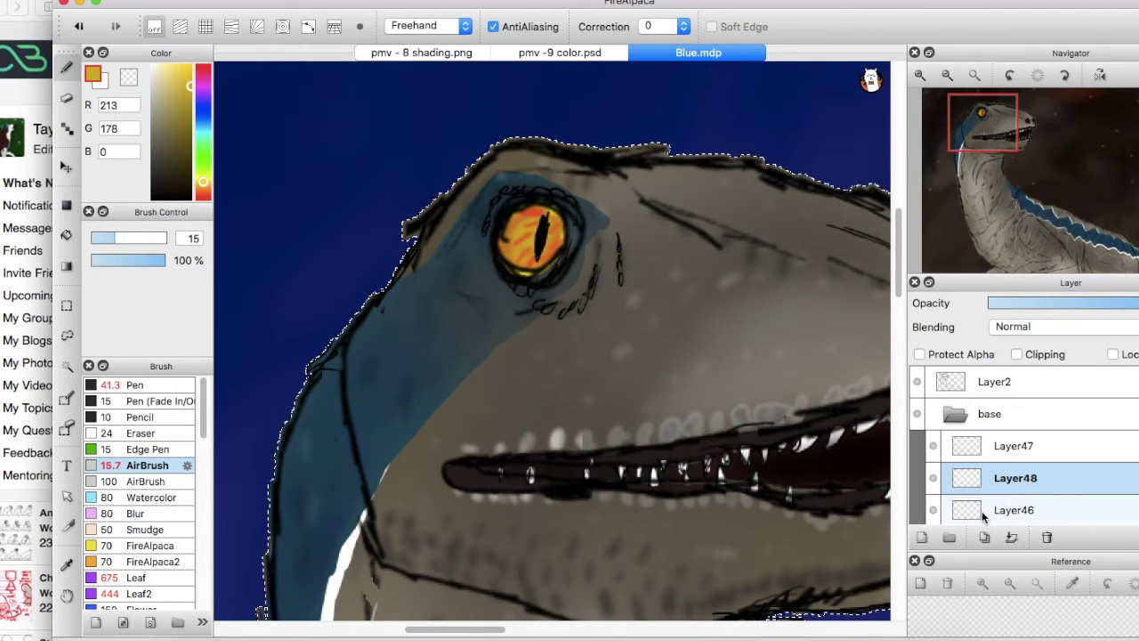
Add a new layer above the red streaks and slightly lower the opacity of the airbrushed iris color layer
{"action": "left_click_drag", "start_coordinate": [962, 3], "coordinate": [828, 2]}
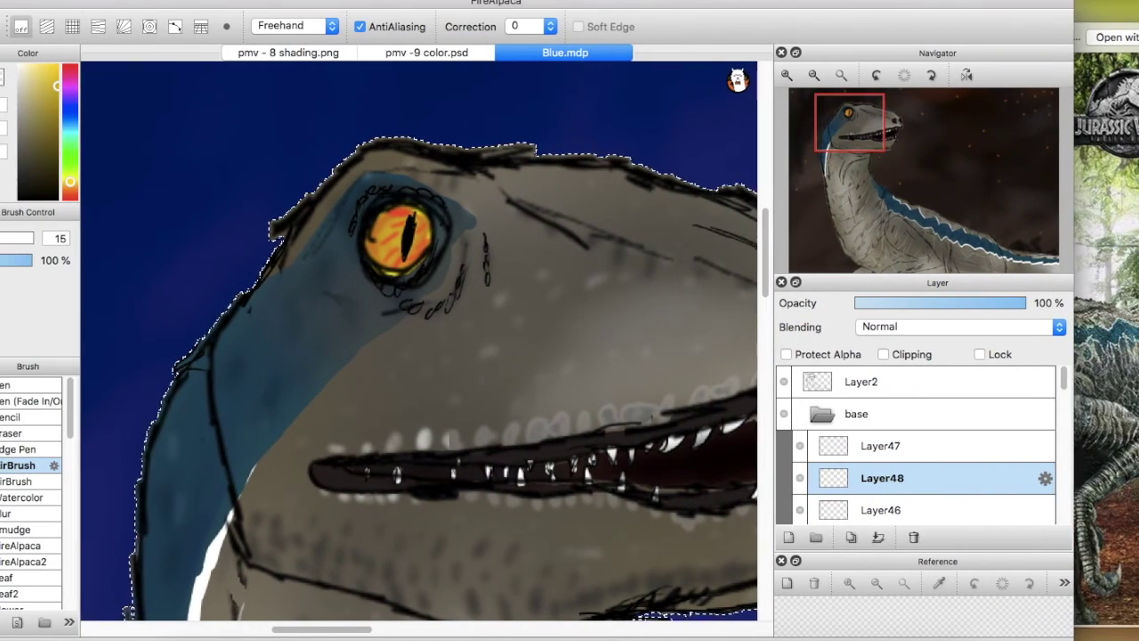
{"action": "key", "text": "super+d"}
{"action": "left_click", "coordinate": [837, 447]}
{"action": "left_click", "coordinate": [789, 536]}
{"action": "left_click", "coordinate": [841, 476]}
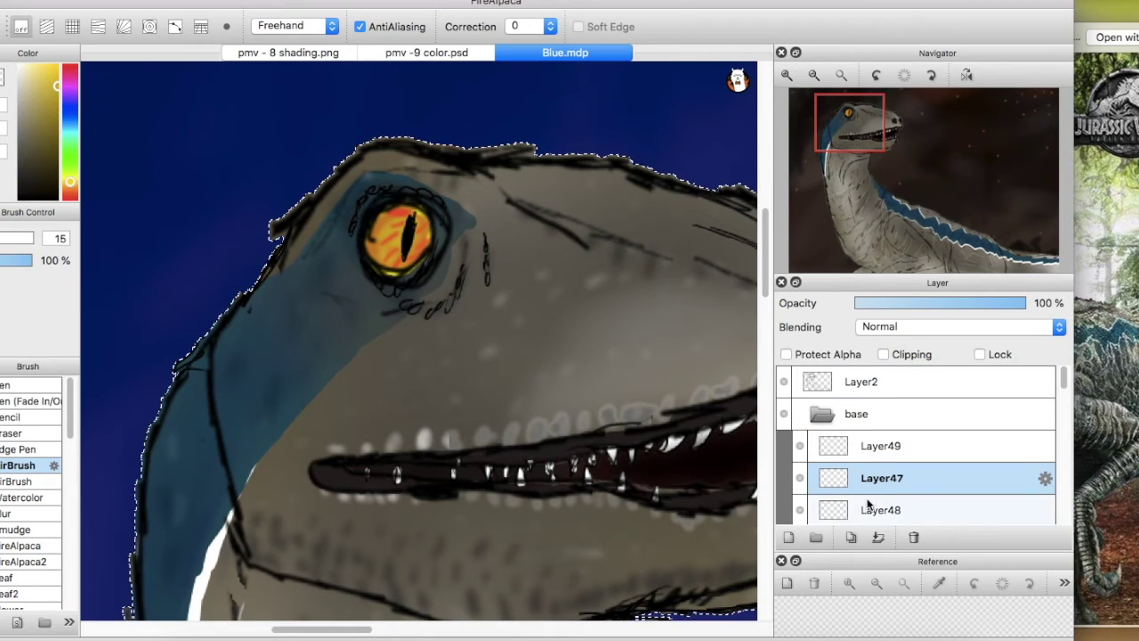
{"action": "left_click", "coordinate": [870, 508]}
{"action": "left_click_drag", "start_coordinate": [1003, 305], "coordinate": [983, 306]}
{"action": "left_click", "coordinate": [839, 446]}
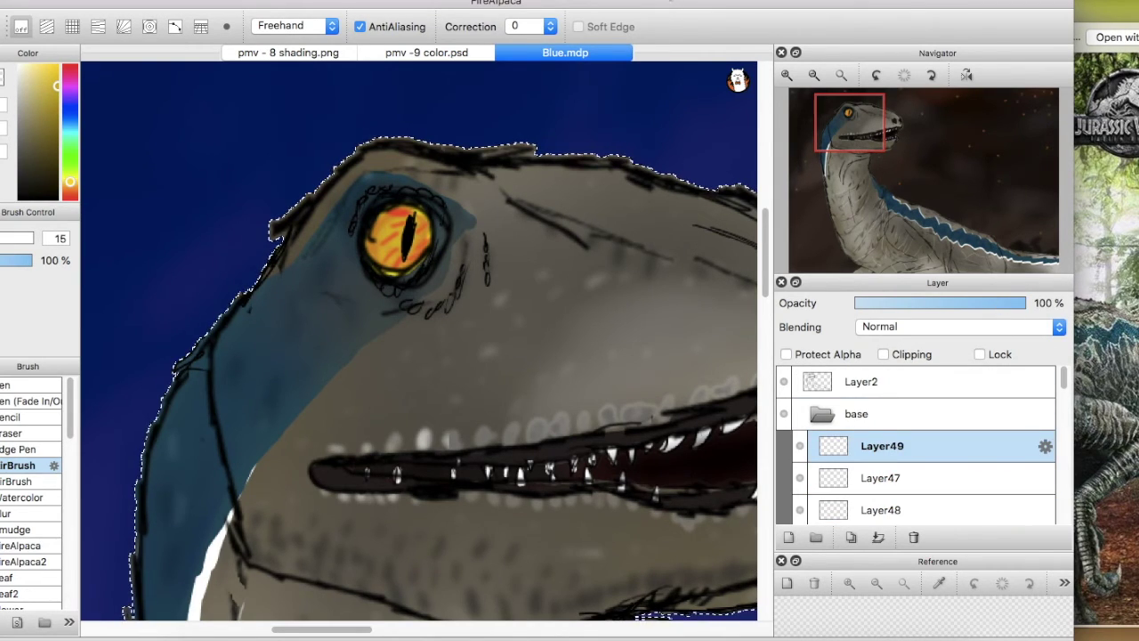
Airbrush black shading (RGB 0, 0, 0) along the inner rim of the eye on the topmost new layer
{"action": "left_click_drag", "start_coordinate": [621, 3], "coordinate": [748, 3]}
{"action": "left_click", "coordinate": [176, 198]}
{"action": "left_click_drag", "start_coordinate": [499, 248], "coordinate": [511, 267]}
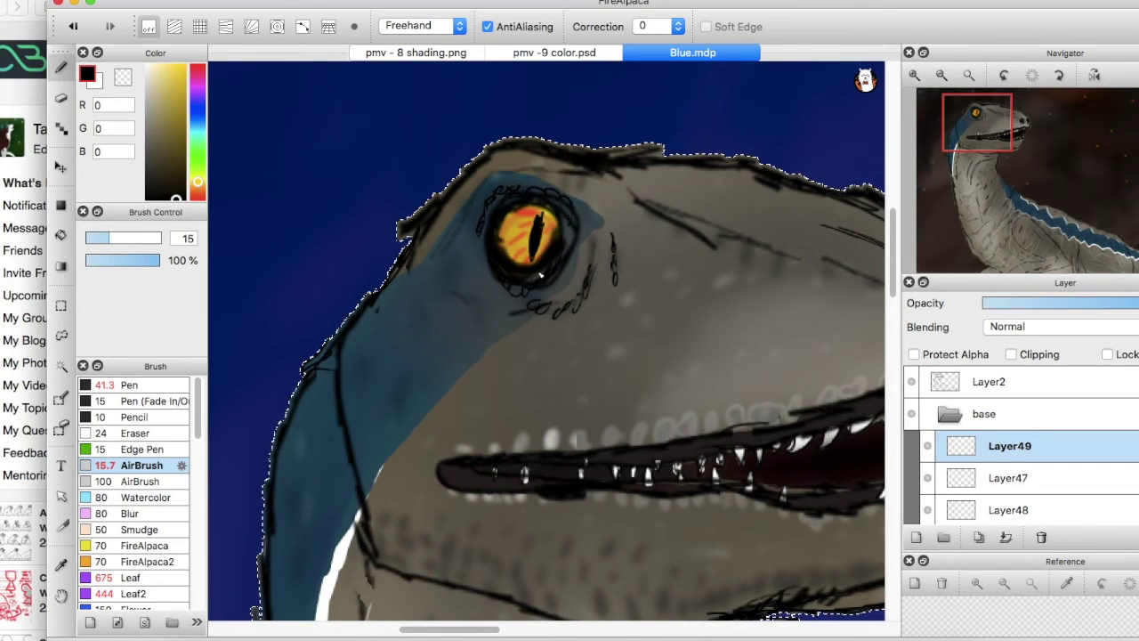
Airbrush white highlights over the iris on a new layer at 54% opacity and set the black rim shading layer to 72%
{"action": "left_click", "coordinate": [916, 537]}
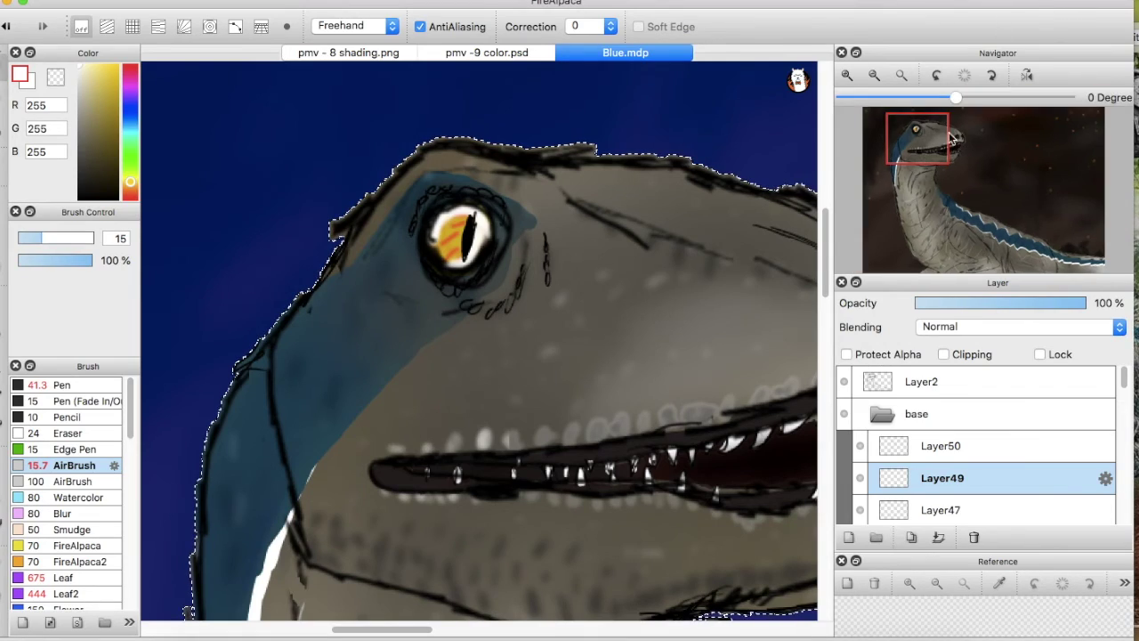
{"action": "left_click_drag", "start_coordinate": [1068, 303], "coordinate": [1026, 298]}
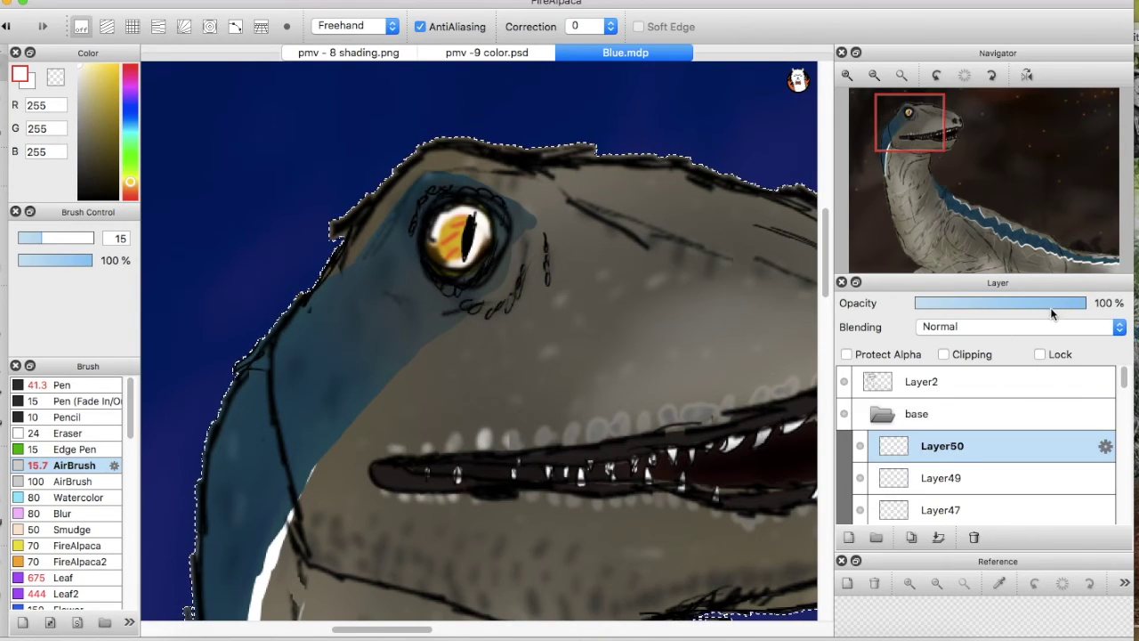
{"action": "left_click_drag", "start_coordinate": [998, 298], "coordinate": [1003, 299]}
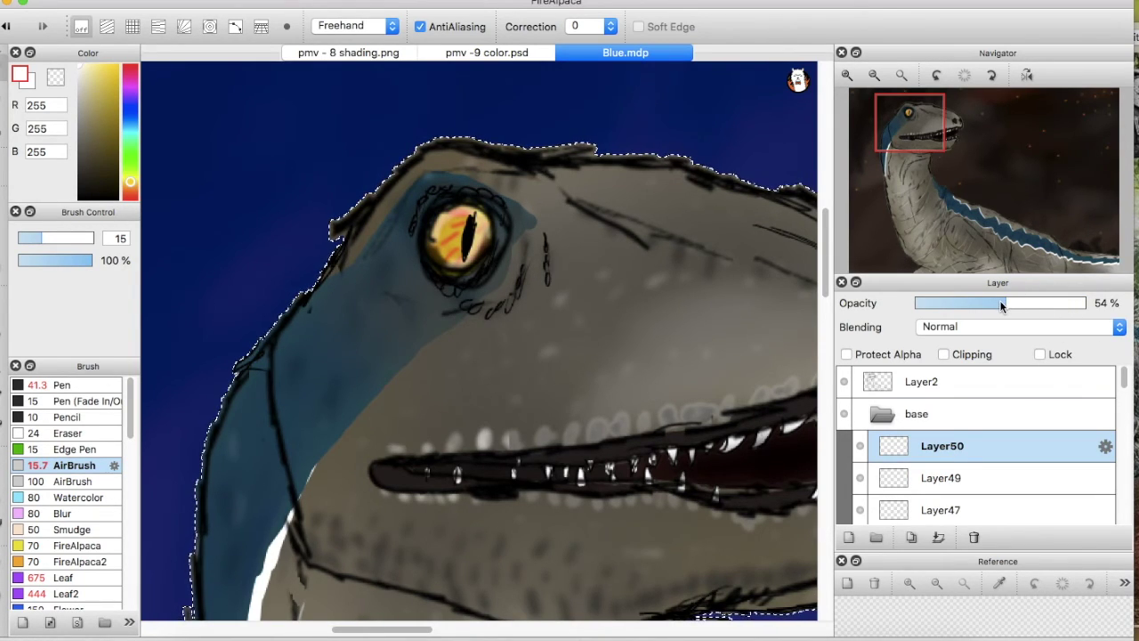
{"action": "left_click", "coordinate": [868, 478]}
{"action": "left_click", "coordinate": [875, 76]}
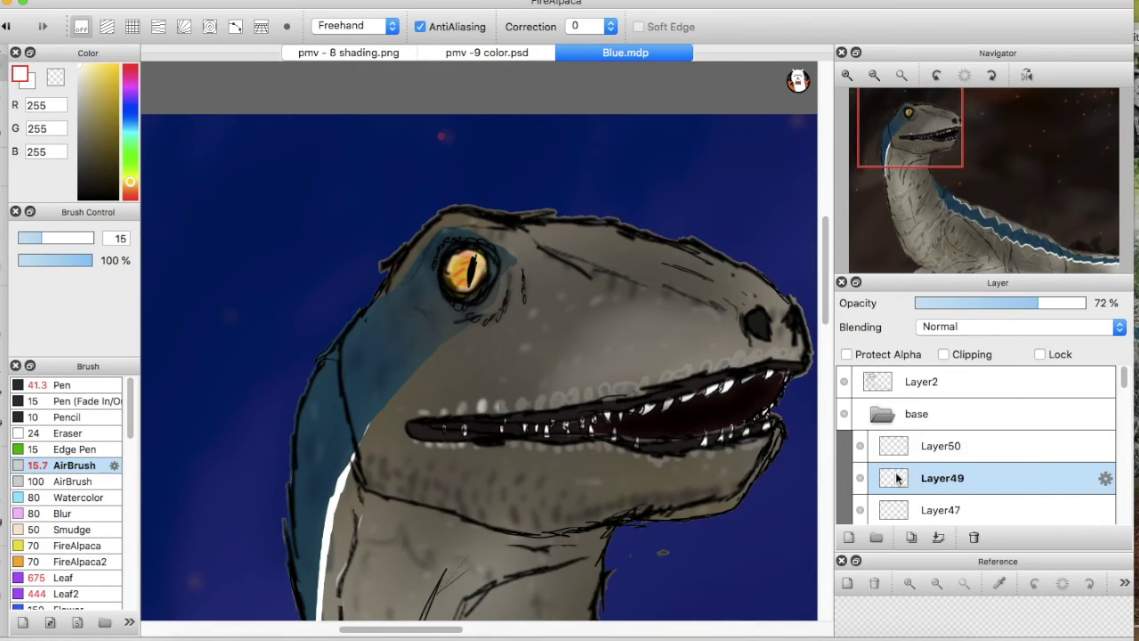
Add a new layer above the white eye highlights and reduce the airbrush size to 3
{"action": "left_click", "coordinate": [941, 446]}
{"action": "left_click", "coordinate": [848, 538]}
{"action": "left_click", "coordinate": [34, 239]}
{"action": "left_click_drag", "start_coordinate": [35, 238], "coordinate": [20, 240]}
{"action": "left_click", "coordinate": [847, 75]}
Lower the opacity of the red streak layer beneath the eye's rim shading
{"action": "left_click", "coordinate": [857, 512]}
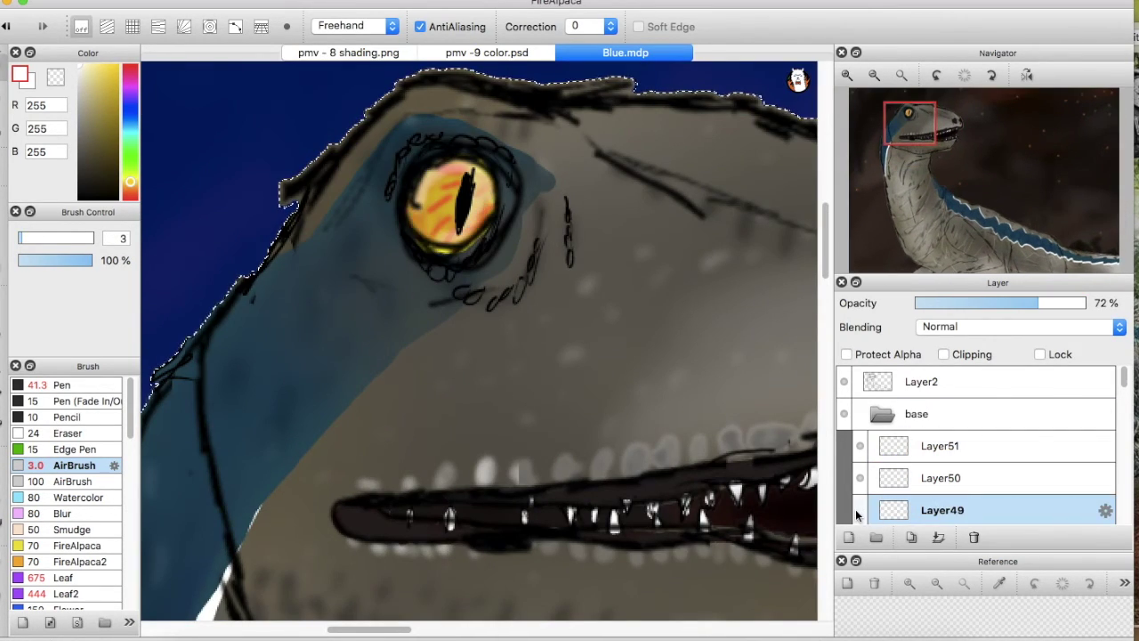
{"action": "scroll", "coordinate": [881, 472], "scroll_direction": "down", "scroll_amount": 2}
{"action": "left_click", "coordinate": [867, 480]}
{"action": "left_click_drag", "start_coordinate": [1059, 303], "coordinate": [1027, 305]}
Paint short black marks around the iris on the topmost eye layer and set its opacity to 67%
{"action": "scroll", "coordinate": [1104, 411], "scroll_direction": "up", "scroll_amount": 2}
{"action": "left_click", "coordinate": [926, 438]}
{"action": "left_click", "coordinate": [863, 436]}
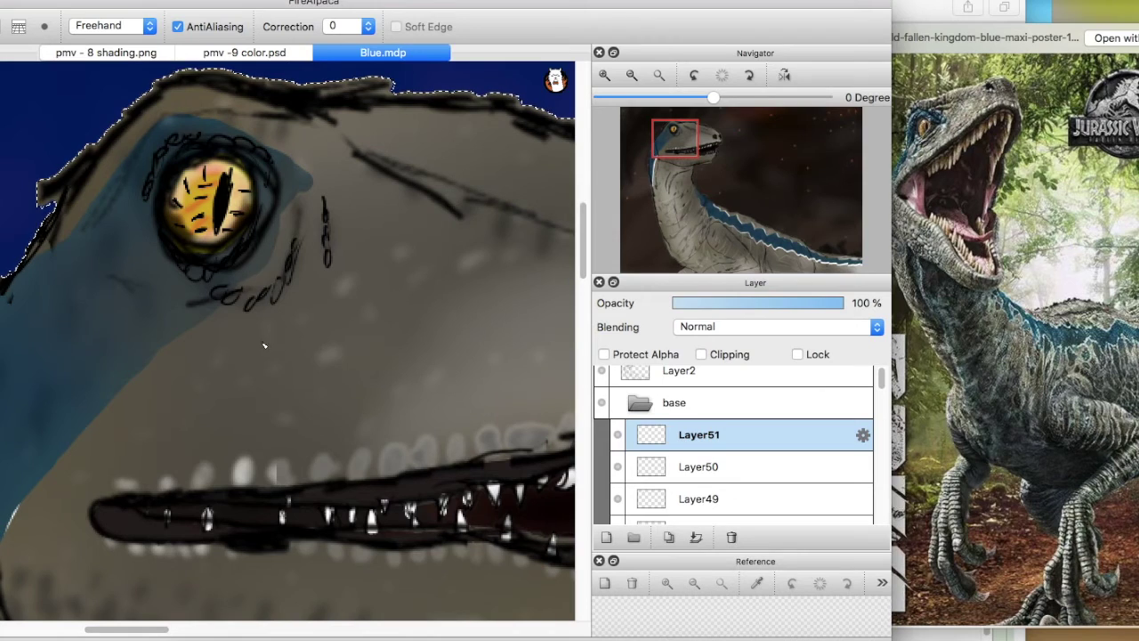
{"action": "left_click_drag", "start_coordinate": [854, 310], "coordinate": [789, 308]}
{"action": "left_click", "coordinate": [631, 74]}
{"action": "left_click", "coordinate": [631, 75]}
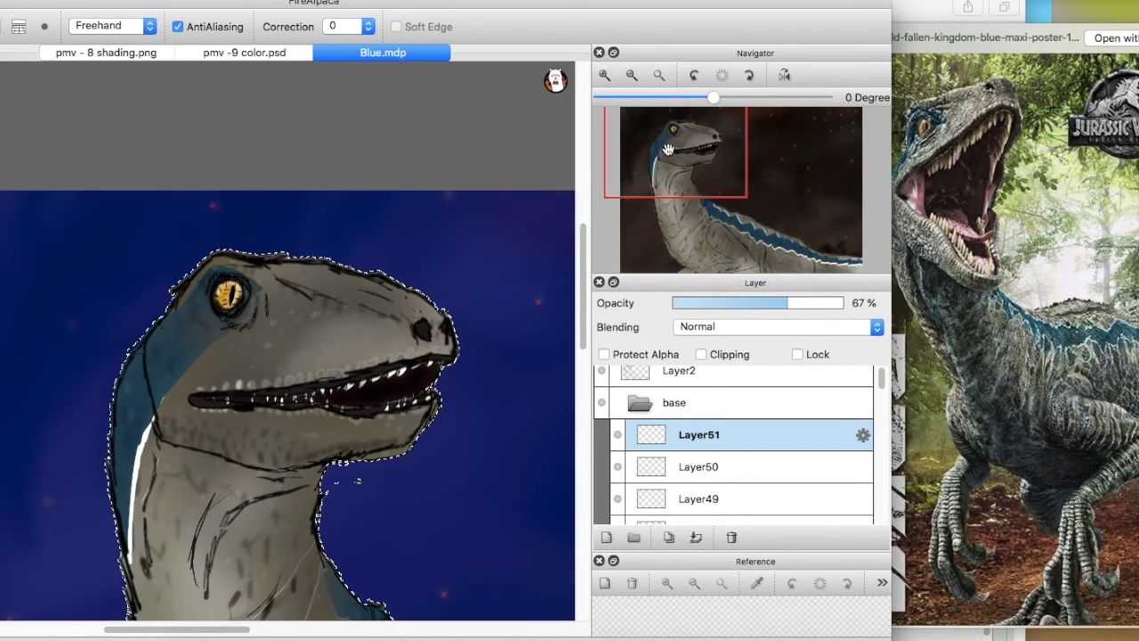
Set the opacity of the black eye-mark layer to 44% and add a new layer above it
{"action": "left_click_drag", "start_coordinate": [757, 303], "coordinate": [748, 306]}
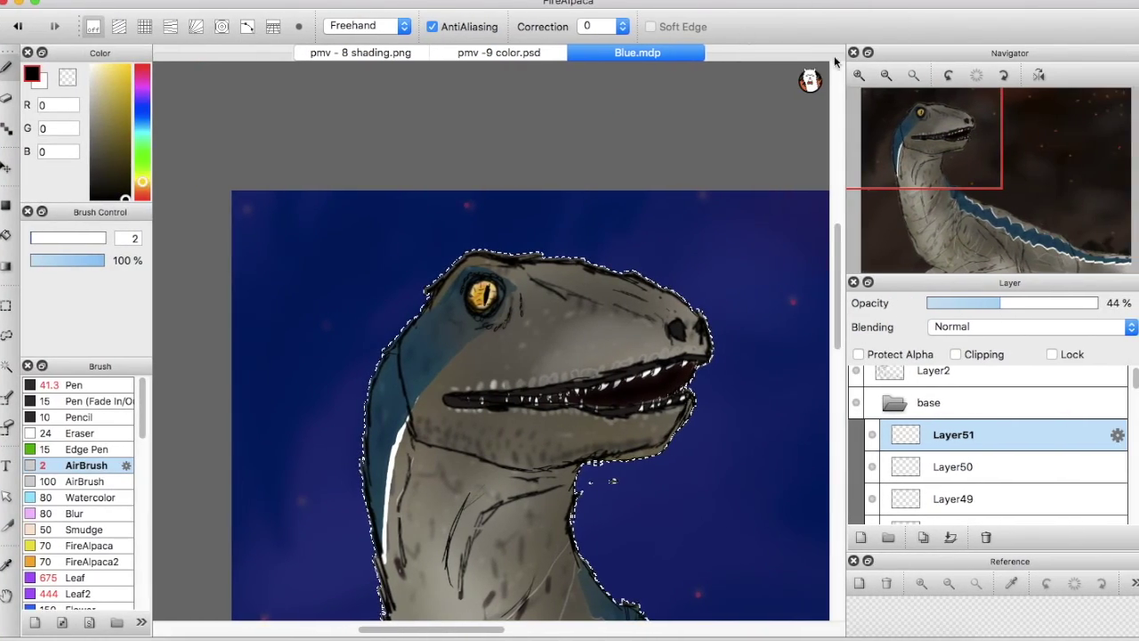
{"action": "left_click", "coordinate": [914, 74]}
{"action": "left_click", "coordinate": [121, 2]}
{"action": "left_click", "coordinate": [130, 81]}
{"action": "left_click", "coordinate": [857, 372]}
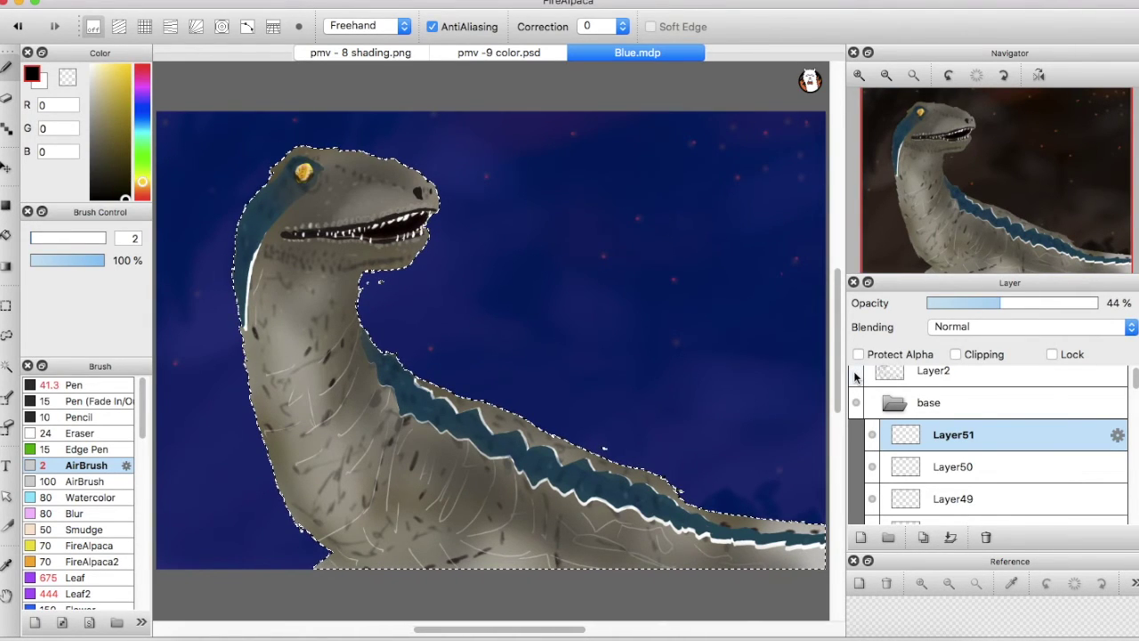
{"action": "left_click", "coordinate": [861, 537]}
{"action": "left_click", "coordinate": [856, 372]}
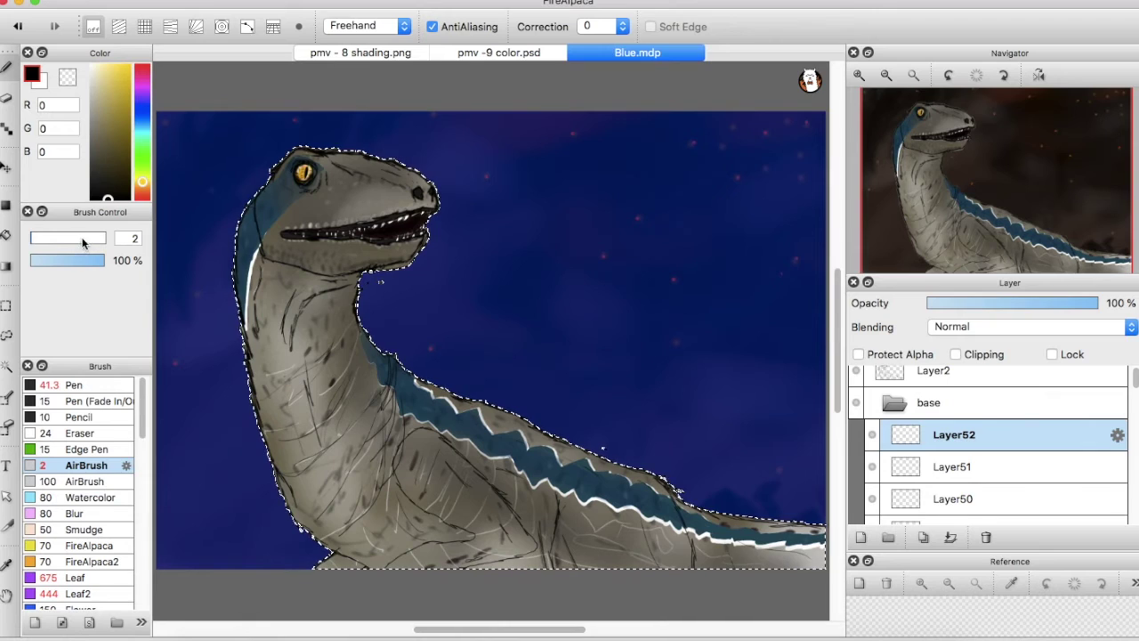
Dim the sketch layer and paint a black vertical slit pupil on the new layer with the Pen at size 41
{"action": "left_click", "coordinate": [90, 239]}
{"action": "left_click", "coordinate": [108, 199]}
{"action": "key", "text": "super+d"}
{"action": "left_click", "coordinate": [860, 76]}
{"action": "left_click", "coordinate": [860, 77]}
{"action": "left_click", "coordinate": [953, 381]}
{"action": "left_click", "coordinate": [987, 304]}
{"action": "left_click", "coordinate": [930, 435]}
{"action": "left_click_drag", "start_coordinate": [955, 187], "coordinate": [930, 143]}
{"action": "left_click", "coordinate": [860, 77]}
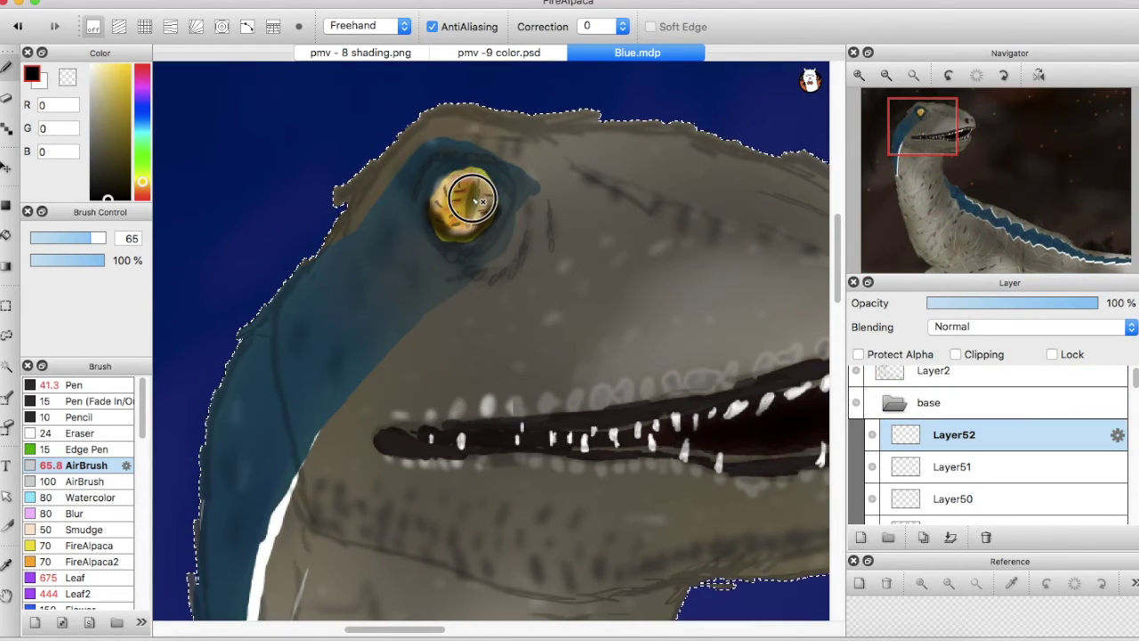
{"action": "left_click", "coordinate": [89, 385]}
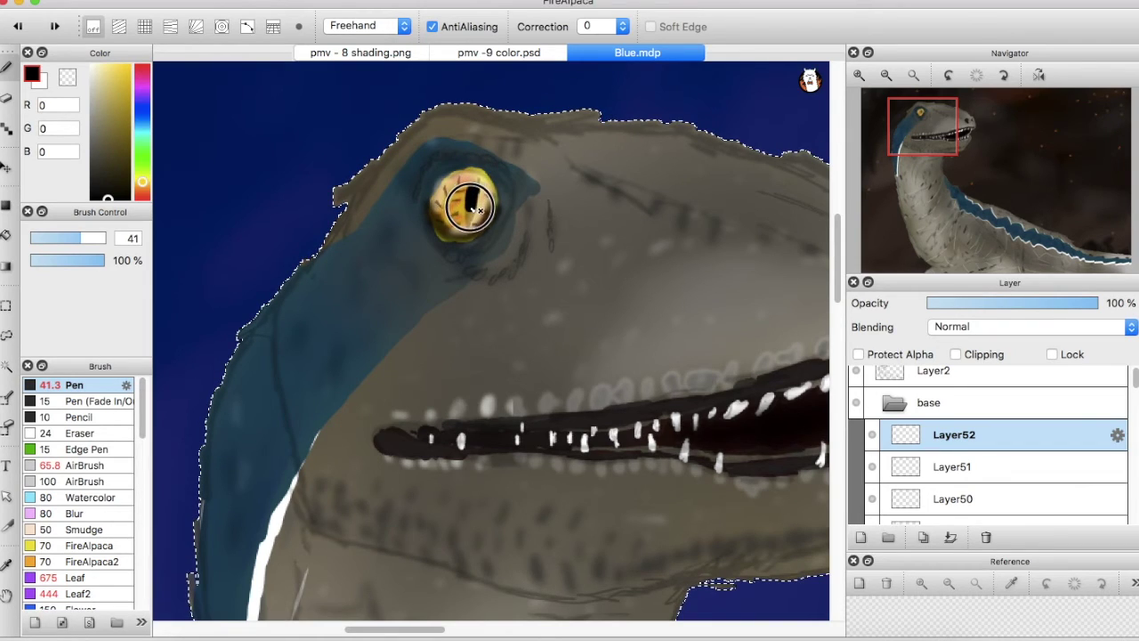
{"action": "key", "text": "super+z"}
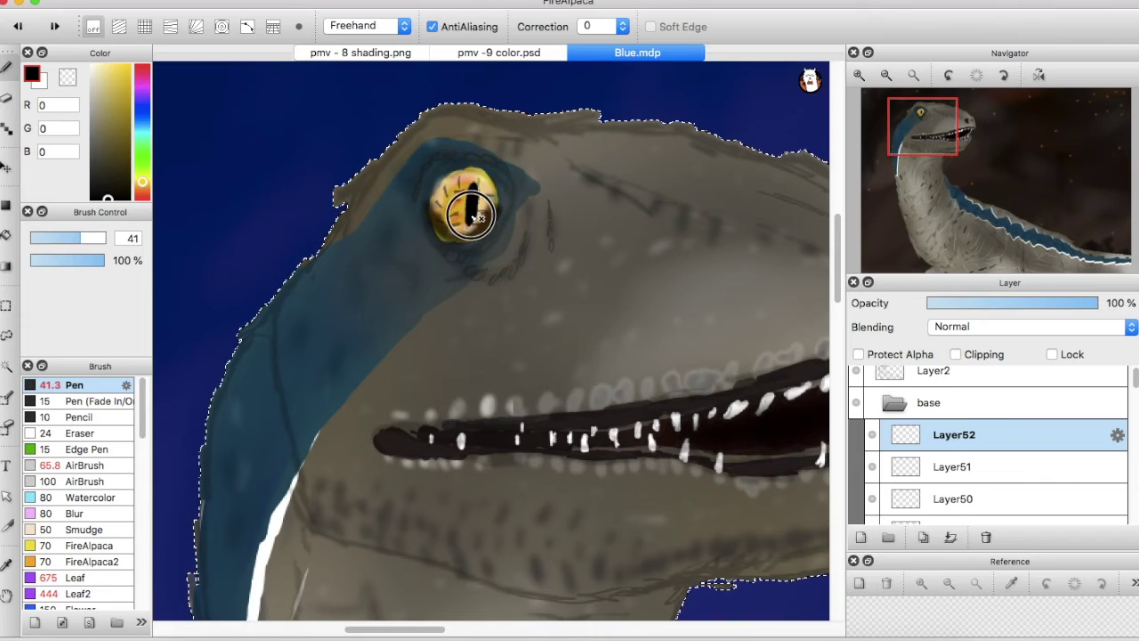
Draw dark scale marks around the eye on another new layer in RGB 23, 28, 29 and blur them with the sketch hidden
{"action": "left_click", "coordinate": [946, 378]}
{"action": "left_click", "coordinate": [941, 436]}
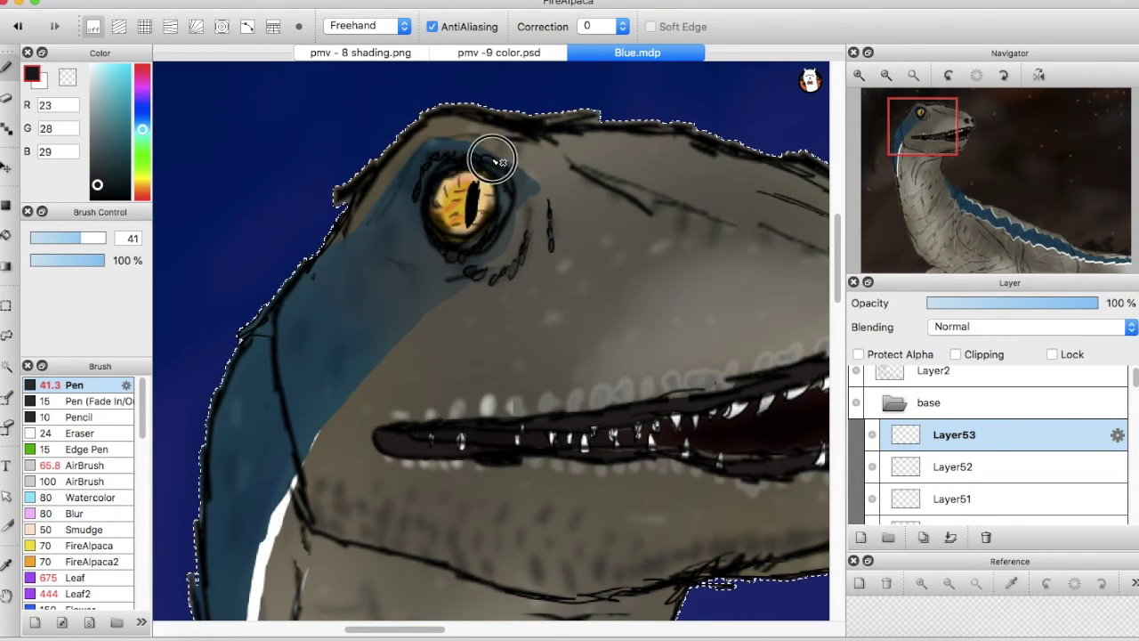
{"action": "left_click", "coordinate": [856, 372]}
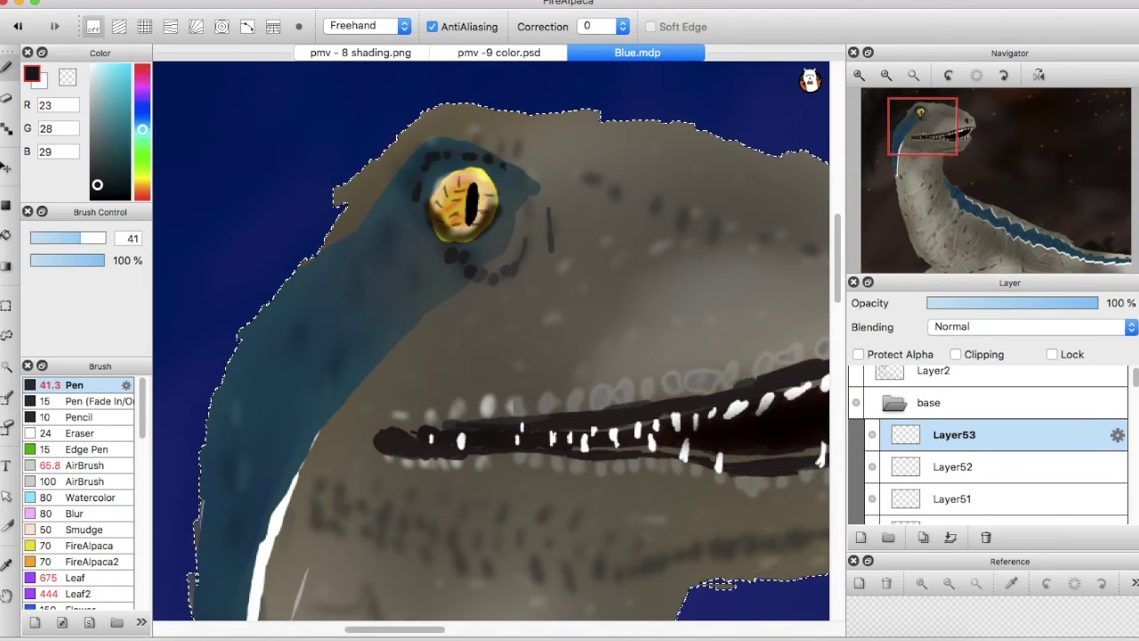
{"action": "left_click", "coordinate": [264, 1]}
{"action": "left_click", "coordinate": [269, 96]}
{"action": "left_click", "coordinate": [1006, 283]}
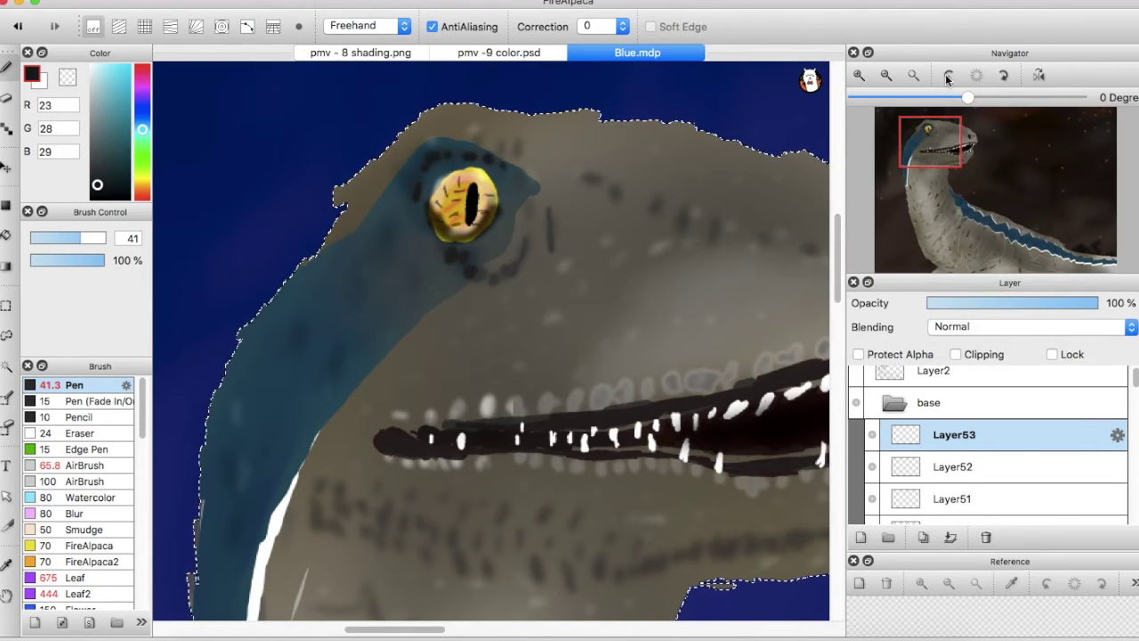
{"action": "left_click", "coordinate": [913, 75]}
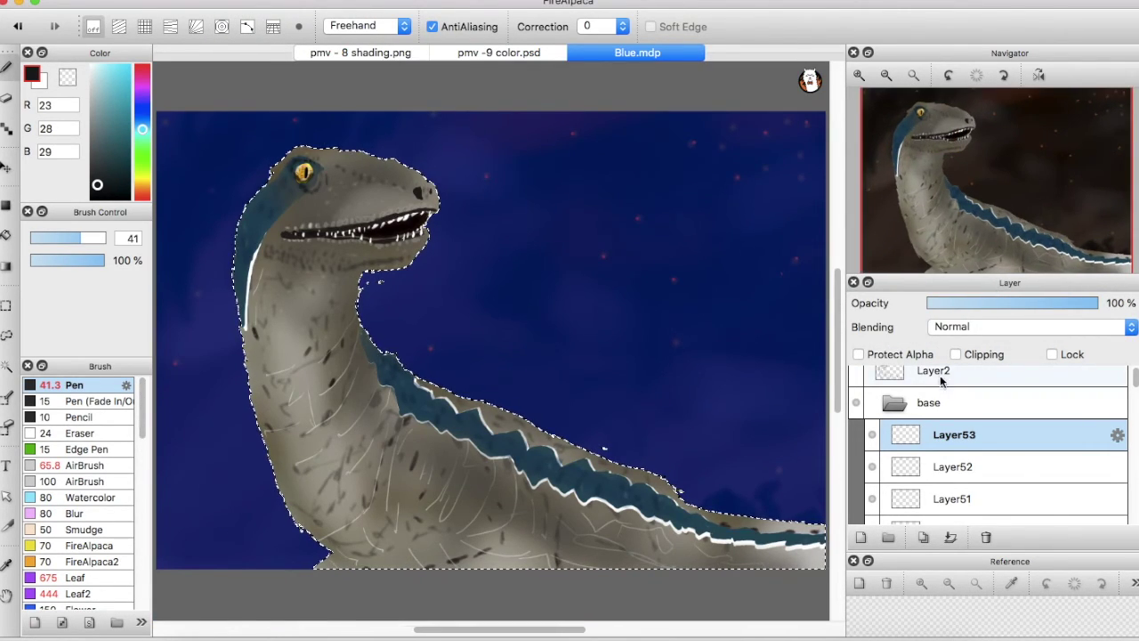
{"action": "left_click", "coordinate": [877, 372]}
{"action": "left_click", "coordinate": [855, 374]}
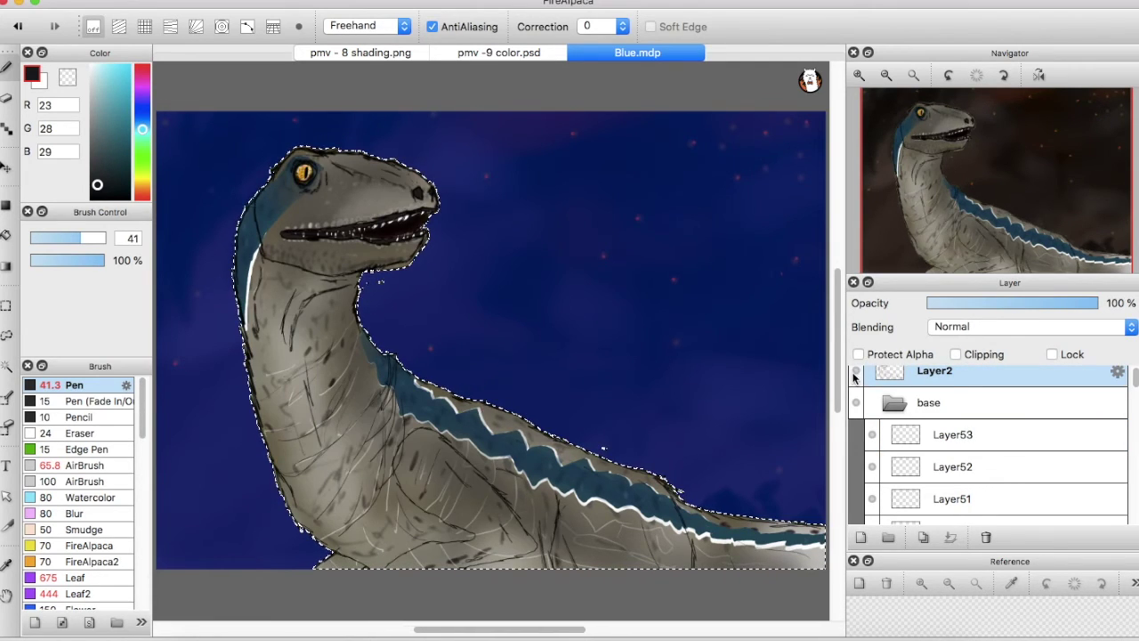
Add a new layer above the sketch layer, clear the selection and lower the sketch layer's opacity to 51%
{"action": "left_click", "coordinate": [860, 536]}
{"action": "left_click", "coordinate": [5, 305]}
{"action": "left_click", "coordinate": [576, 519]}
{"action": "key", "text": "b"}
{"action": "left_click", "coordinate": [966, 403]}
{"action": "left_click", "coordinate": [1041, 304]}
{"action": "left_click", "coordinate": [985, 376]}
{"action": "left_click", "coordinate": [975, 402]}
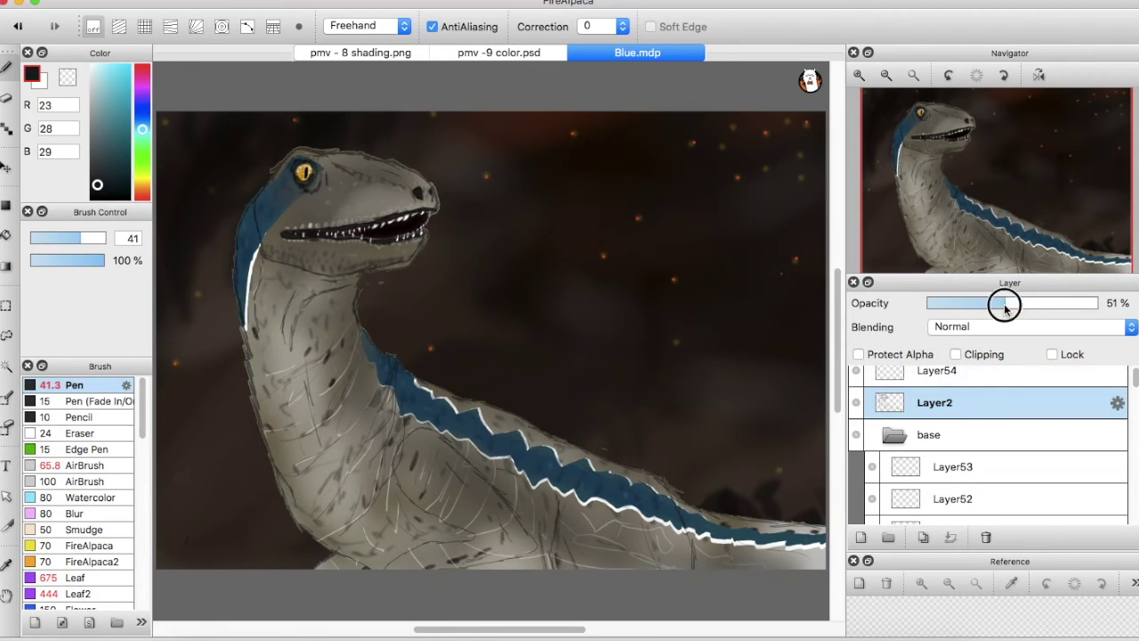
{"action": "left_click", "coordinate": [980, 372]}
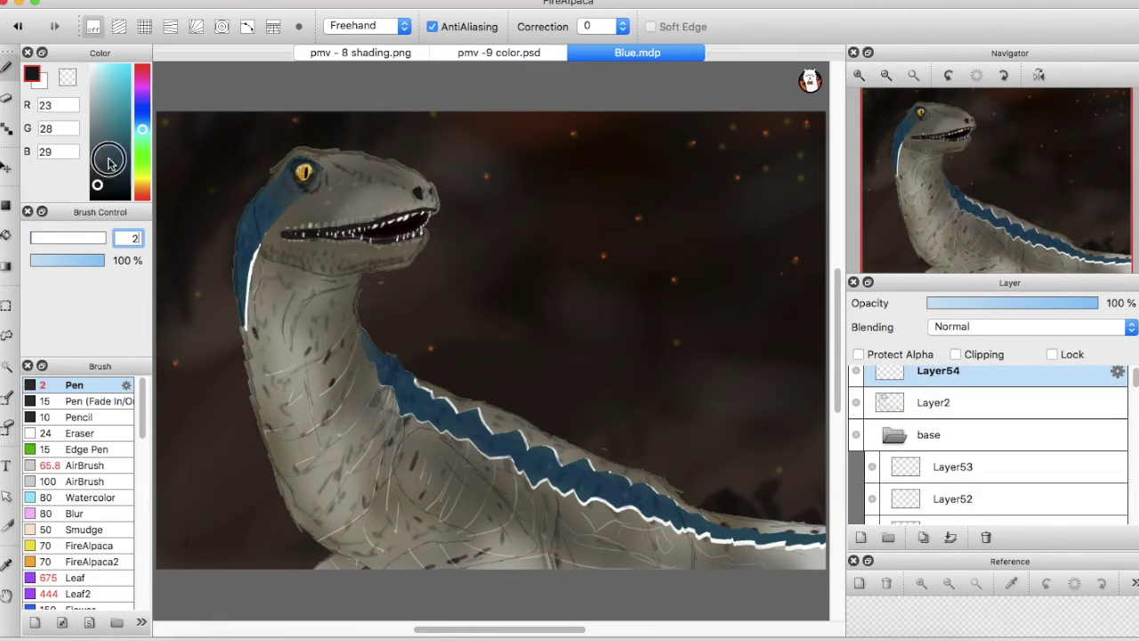
Ink the top of the head and the snout in black on the new top layer with the Pen at size 2
{"action": "left_click", "coordinate": [857, 76]}
{"action": "left_click", "coordinate": [856, 79]}
{"action": "left_click", "coordinate": [1000, 185]}
{"action": "left_click_drag", "start_coordinate": [1001, 185], "coordinate": [926, 118]}
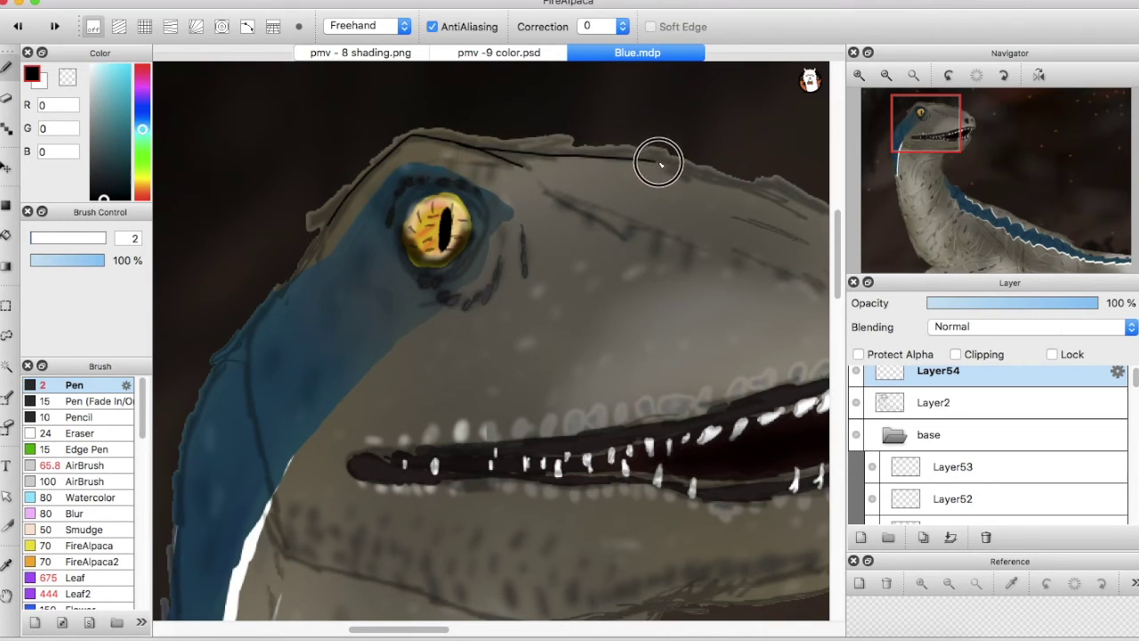
{"action": "mouse_move", "coordinate": [931, 127]}
{"action": "left_mouse_down"}
{"action": "mouse_move", "coordinate": [960, 148]}
{"action": "mouse_move", "coordinate": [947, 127]}
{"action": "left_mouse_up"}
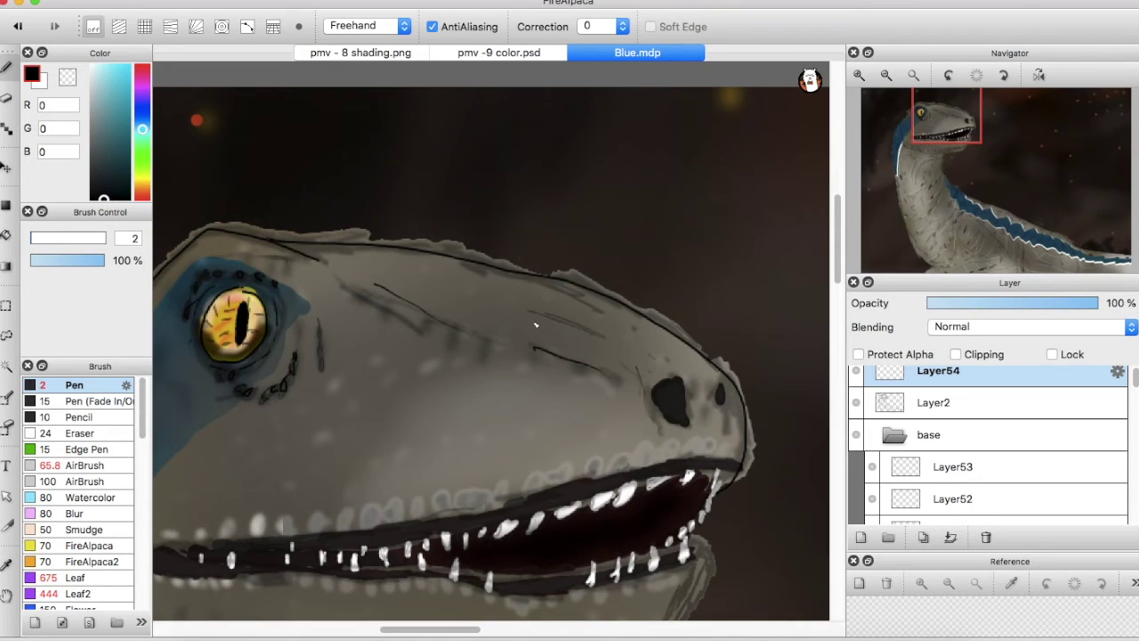
{"action": "left_click", "coordinate": [914, 77]}
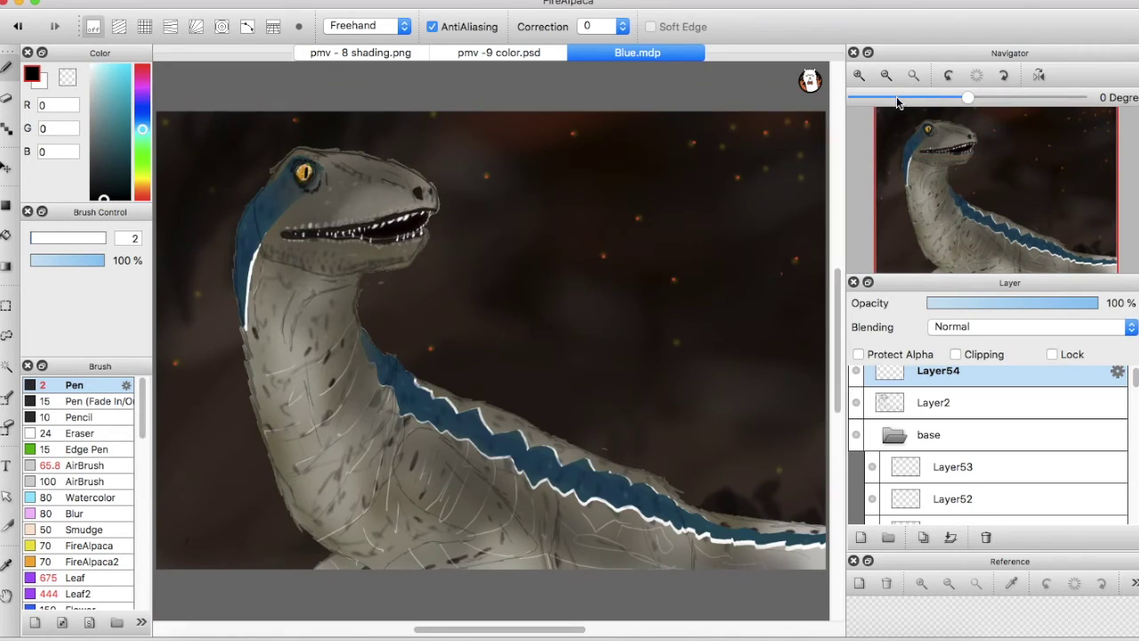
{"action": "left_click", "coordinate": [856, 403]}
{"action": "left_click", "coordinate": [853, 415]}
{"action": "left_click", "coordinate": [853, 414]}
{"action": "left_click", "coordinate": [852, 416]}
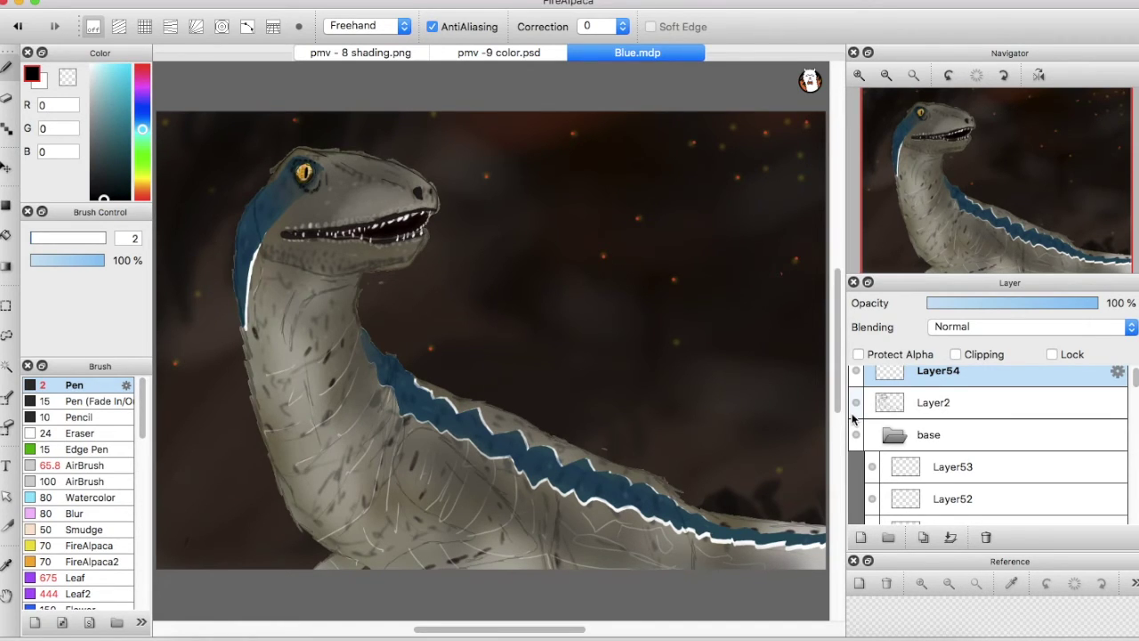
Outline the front teeth at the tip of the open mouth with the black Pen
{"action": "left_click", "coordinate": [862, 77]}
{"action": "left_click", "coordinate": [861, 76]}
{"action": "left_click_drag", "start_coordinate": [938, 165], "coordinate": [955, 145]}
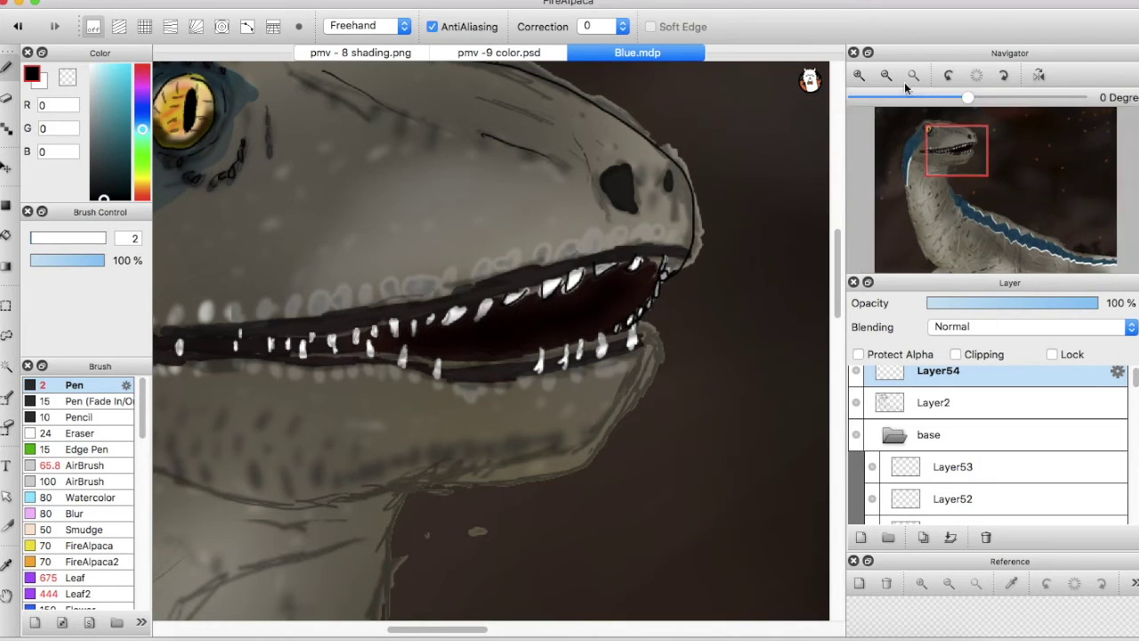
{"action": "left_click", "coordinate": [915, 76]}
Set the sketch layer's opacity to 87% and return to the line-art layer
{"action": "left_click", "coordinate": [856, 371]}
{"action": "left_click", "coordinate": [943, 402]}
{"action": "left_click_drag", "start_coordinate": [1050, 305], "coordinate": [1123, 308]}
{"action": "left_click", "coordinate": [1093, 305]}
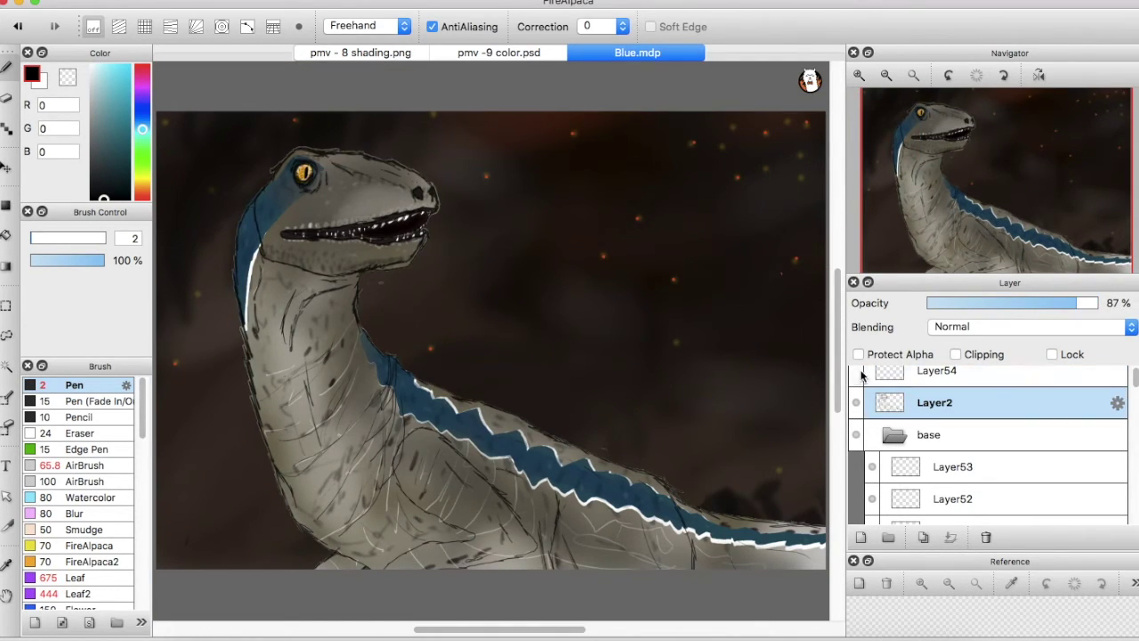
{"action": "left_click", "coordinate": [857, 404]}
{"action": "left_click", "coordinate": [857, 404]}
{"action": "left_click", "coordinate": [936, 371]}
Adjust the sketch layer's opacity and outline the upper and lower teeth along the mouth on the line-art layer
{"action": "left_click", "coordinate": [859, 76]}
{"action": "left_click", "coordinate": [859, 76]}
{"action": "left_click", "coordinate": [859, 76]}
{"action": "left_click", "coordinate": [934, 403]}
{"action": "left_click", "coordinate": [938, 371]}
{"action": "left_click_drag", "start_coordinate": [982, 178], "coordinate": [946, 156]}
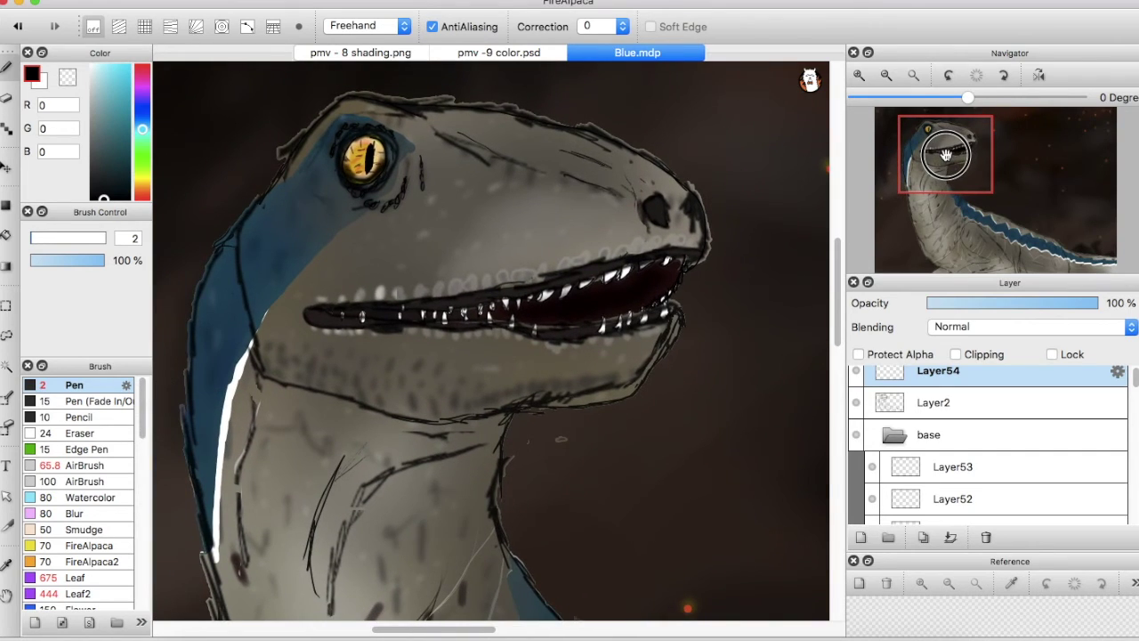
{"action": "scroll", "coordinate": [946, 155], "scroll_direction": "up", "scroll_amount": 2}
{"action": "left_click", "coordinate": [933, 402]}
{"action": "left_click", "coordinate": [938, 371]}
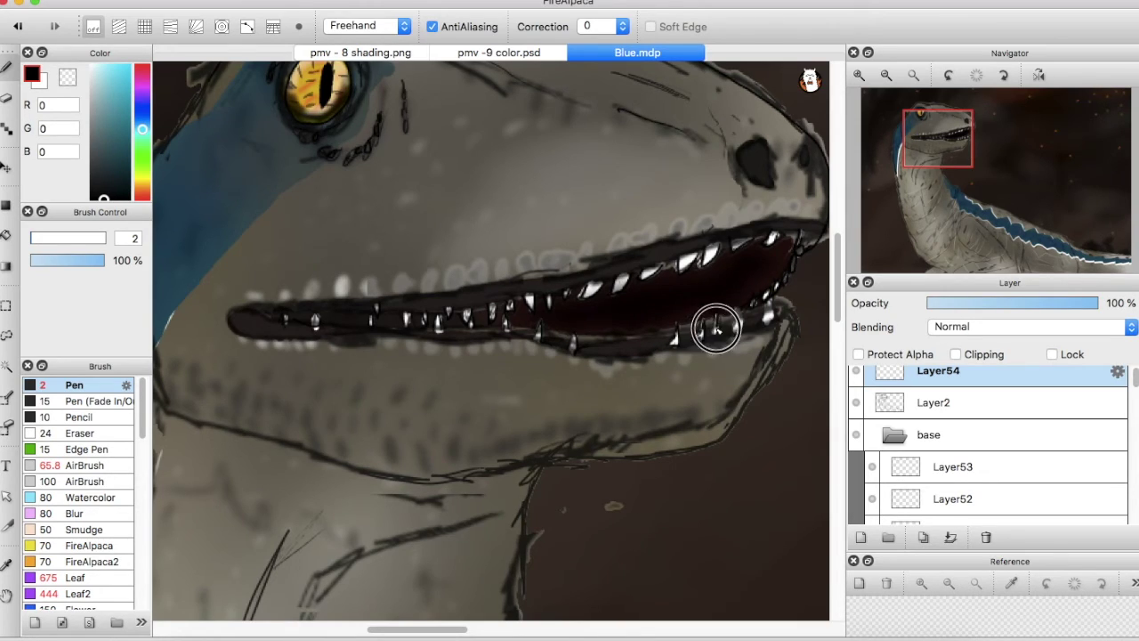
Outline the remaining lower teeth near the front of the jaw
{"action": "key", "text": "e"}
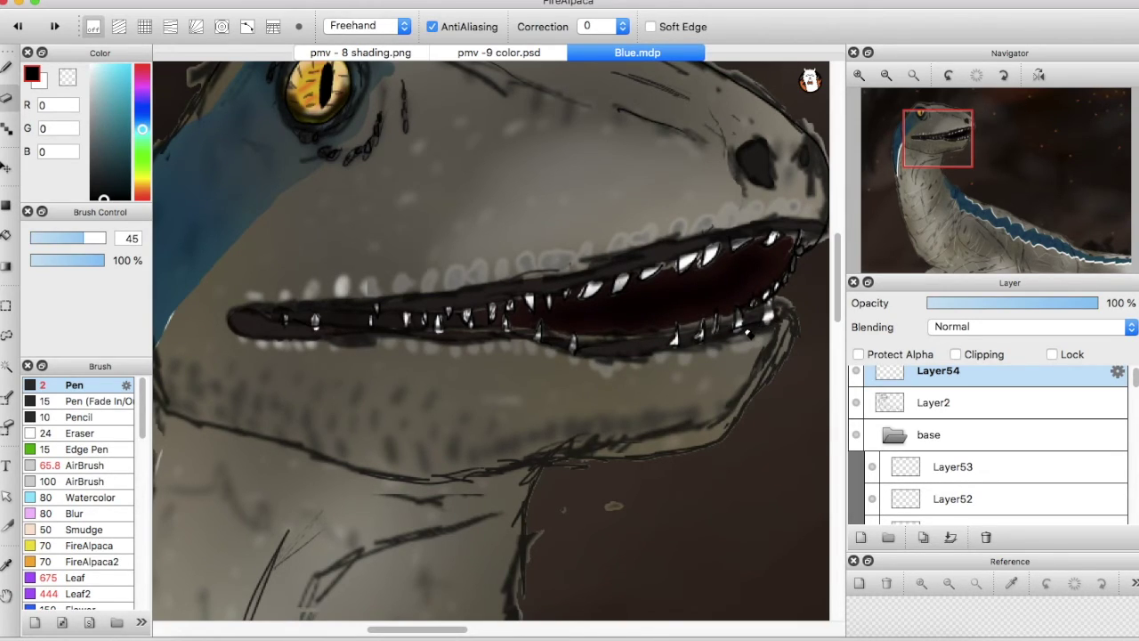
{"action": "key", "text": "b"}
{"action": "left_click_drag", "start_coordinate": [775, 313], "coordinate": [771, 328]}
{"action": "left_click", "coordinate": [789, 7]}
{"action": "left_click", "coordinate": [828, 231]}
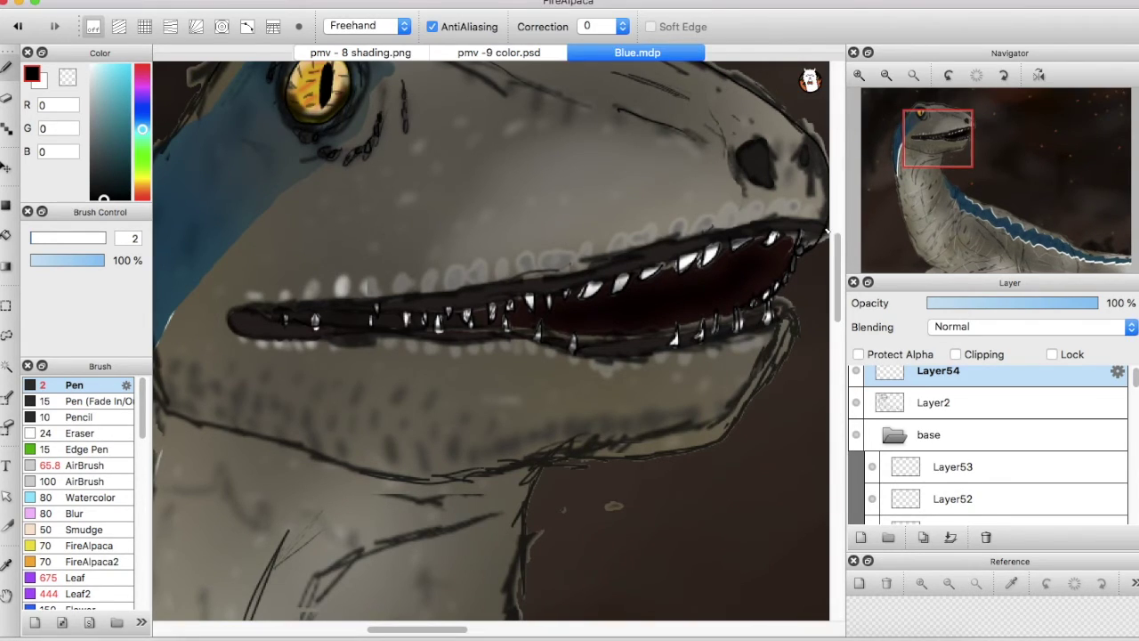
Ink the lip line along the mouth and the outline of the lower jaw
{"action": "mouse_move", "coordinate": [594, 270]}
{"action": "left_mouse_down"}
{"action": "mouse_move", "coordinate": [243, 307]}
{"action": "mouse_move", "coordinate": [227, 313]}
{"action": "mouse_move", "coordinate": [229, 328]}
{"action": "mouse_move", "coordinate": [272, 340]}
{"action": "mouse_move", "coordinate": [519, 340]}
{"action": "mouse_move", "coordinate": [600, 357]}
{"action": "mouse_move", "coordinate": [778, 319]}
{"action": "mouse_move", "coordinate": [775, 305]}
{"action": "mouse_move", "coordinate": [656, 331]}
{"action": "mouse_move", "coordinate": [257, 307]}
{"action": "left_mouse_up"}
{"action": "mouse_move", "coordinate": [787, 302]}
{"action": "left_mouse_down"}
{"action": "mouse_move", "coordinate": [762, 372]}
{"action": "mouse_move", "coordinate": [727, 411]}
{"action": "mouse_move", "coordinate": [472, 476]}
{"action": "left_mouse_up"}
{"action": "mouse_move", "coordinate": [787, 308]}
{"action": "left_mouse_down"}
{"action": "mouse_move", "coordinate": [790, 335]}
{"action": "mouse_move", "coordinate": [770, 372]}
{"action": "mouse_move", "coordinate": [716, 441]}
{"action": "mouse_move", "coordinate": [437, 478]}
{"action": "mouse_move", "coordinate": [321, 458]}
{"action": "mouse_move", "coordinate": [946, 151]}
{"action": "mouse_move", "coordinate": [917, 156]}
{"action": "mouse_move", "coordinate": [600, 451]}
{"action": "left_mouse_up"}
{"action": "left_click_drag", "start_coordinate": [460, 386], "coordinate": [434, 239]}
{"action": "mouse_move", "coordinate": [480, 127]}
{"action": "left_mouse_down"}
{"action": "mouse_move", "coordinate": [436, 197]}
{"action": "mouse_move", "coordinate": [468, 406]}
{"action": "mouse_move", "coordinate": [618, 455]}
{"action": "left_mouse_up"}
Ink the back of the head and the outer edge of the neck down to the chest
{"action": "mouse_move", "coordinate": [900, 122]}
{"action": "left_mouse_down"}
{"action": "mouse_move", "coordinate": [907, 133]}
{"action": "mouse_move", "coordinate": [914, 116]}
{"action": "left_mouse_up"}
{"action": "left_click_drag", "start_coordinate": [452, 302], "coordinate": [411, 369]}
{"action": "mouse_move", "coordinate": [921, 149]}
{"action": "left_mouse_down"}
{"action": "mouse_move", "coordinate": [902, 152]}
{"action": "mouse_move", "coordinate": [893, 135]}
{"action": "left_mouse_up"}
{"action": "mouse_move", "coordinate": [577, 206]}
{"action": "left_mouse_down"}
{"action": "mouse_move", "coordinate": [525, 275]}
{"action": "mouse_move", "coordinate": [496, 382]}
{"action": "mouse_move", "coordinate": [492, 589]}
{"action": "left_mouse_up"}
{"action": "left_click_drag", "start_coordinate": [905, 150], "coordinate": [909, 184]}
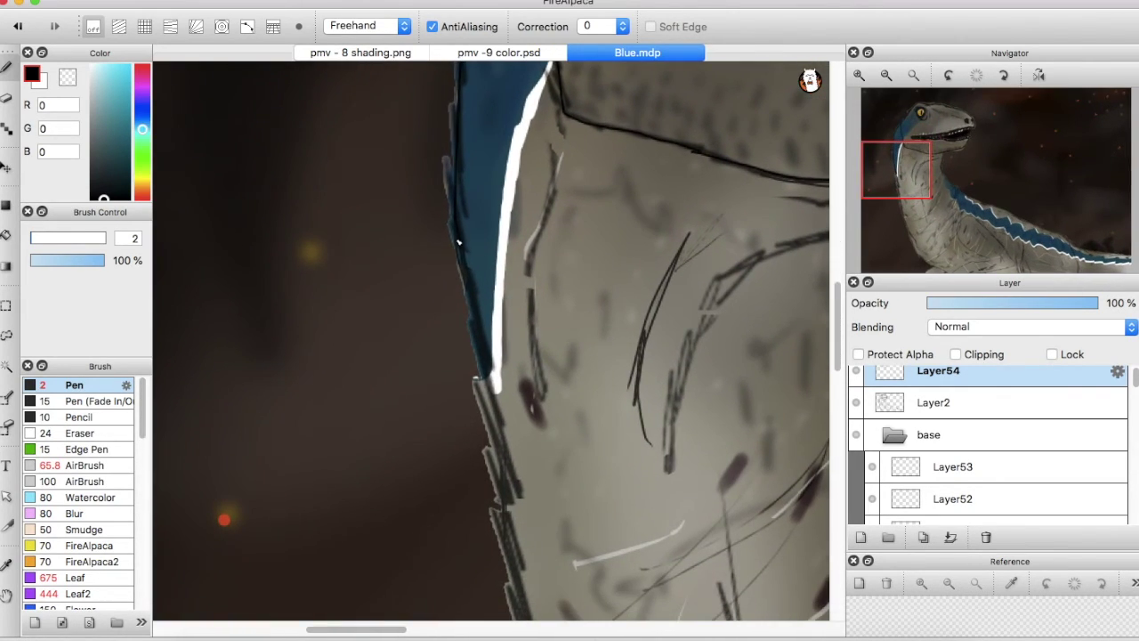
{"action": "left_click_drag", "start_coordinate": [493, 396], "coordinate": [512, 594]}
{"action": "left_click_drag", "start_coordinate": [907, 204], "coordinate": [900, 215]}
{"action": "mouse_move", "coordinate": [466, 152]}
{"action": "left_mouse_down"}
{"action": "mouse_move", "coordinate": [493, 285]}
{"action": "mouse_move", "coordinate": [583, 515]}
{"action": "left_mouse_up"}
Ink the throat line and the back outline above the blue stripe, undoing the last stroke
{"action": "left_click_drag", "start_coordinate": [903, 214], "coordinate": [946, 171]}
{"action": "mouse_move", "coordinate": [443, 211]}
{"action": "left_mouse_down"}
{"action": "mouse_move", "coordinate": [433, 324]}
{"action": "mouse_move", "coordinate": [476, 428]}
{"action": "mouse_move", "coordinate": [508, 478]}
{"action": "mouse_move", "coordinate": [586, 511]}
{"action": "mouse_move", "coordinate": [681, 591]}
{"action": "left_mouse_up"}
{"action": "left_click_drag", "start_coordinate": [960, 182], "coordinate": [992, 204]}
{"action": "mouse_move", "coordinate": [254, 270]}
{"action": "left_mouse_down"}
{"action": "mouse_move", "coordinate": [622, 404]}
{"action": "mouse_move", "coordinate": [771, 483]}
{"action": "left_mouse_up"}
{"action": "left_click_drag", "start_coordinate": [996, 205], "coordinate": [1042, 226]}
{"action": "mouse_move", "coordinate": [327, 294]}
{"action": "left_mouse_down"}
{"action": "mouse_move", "coordinate": [686, 438]}
{"action": "mouse_move", "coordinate": [729, 469]}
{"action": "mouse_move", "coordinate": [558, 392]}
{"action": "mouse_move", "coordinate": [618, 409]}
{"action": "mouse_move", "coordinate": [526, 378]}
{"action": "mouse_move", "coordinate": [675, 426]}
{"action": "mouse_move", "coordinate": [769, 492]}
{"action": "left_mouse_up"}
{"action": "key", "text": "super+z"}
Ink the curved line across the blue stripe near the rear and the back outline to the canvas edge
{"action": "left_click_drag", "start_coordinate": [1042, 238], "coordinate": [1069, 257]}
{"action": "mouse_move", "coordinate": [372, 195]}
{"action": "left_mouse_down"}
{"action": "mouse_move", "coordinate": [412, 243]}
{"action": "mouse_move", "coordinate": [459, 352]}
{"action": "mouse_move", "coordinate": [487, 476]}
{"action": "mouse_move", "coordinate": [482, 518]}
{"action": "left_mouse_up"}
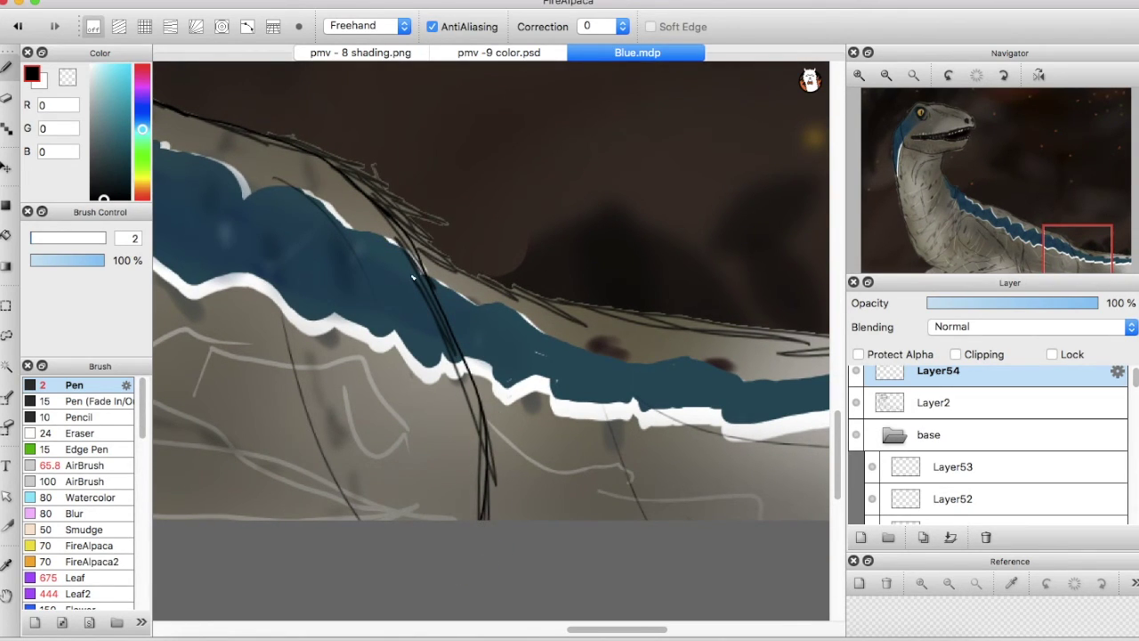
{"action": "mouse_move", "coordinate": [399, 229]}
{"action": "left_mouse_down"}
{"action": "mouse_move", "coordinate": [546, 303]}
{"action": "mouse_move", "coordinate": [715, 336]}
{"action": "left_mouse_up"}
{"action": "left_click_drag", "start_coordinate": [1073, 251], "coordinate": [1107, 249]}
{"action": "left_click_drag", "start_coordinate": [415, 364], "coordinate": [701, 366]}
Ink the lower chest outline and the crossing lines where the chest meets the canvas bottom
{"action": "left_click_drag", "start_coordinate": [1095, 250], "coordinate": [935, 245]}
{"action": "left_click_drag", "start_coordinate": [270, 267], "coordinate": [292, 338]}
{"action": "mouse_move", "coordinate": [219, 197]}
{"action": "left_mouse_down"}
{"action": "mouse_move", "coordinate": [275, 360]}
{"action": "mouse_move", "coordinate": [348, 461]}
{"action": "mouse_move", "coordinate": [392, 500]}
{"action": "mouse_move", "coordinate": [583, 592]}
{"action": "left_mouse_up"}
{"action": "left_click_drag", "start_coordinate": [461, 514], "coordinate": [346, 612]}
{"action": "left_click_drag", "start_coordinate": [454, 518], "coordinate": [376, 583]}
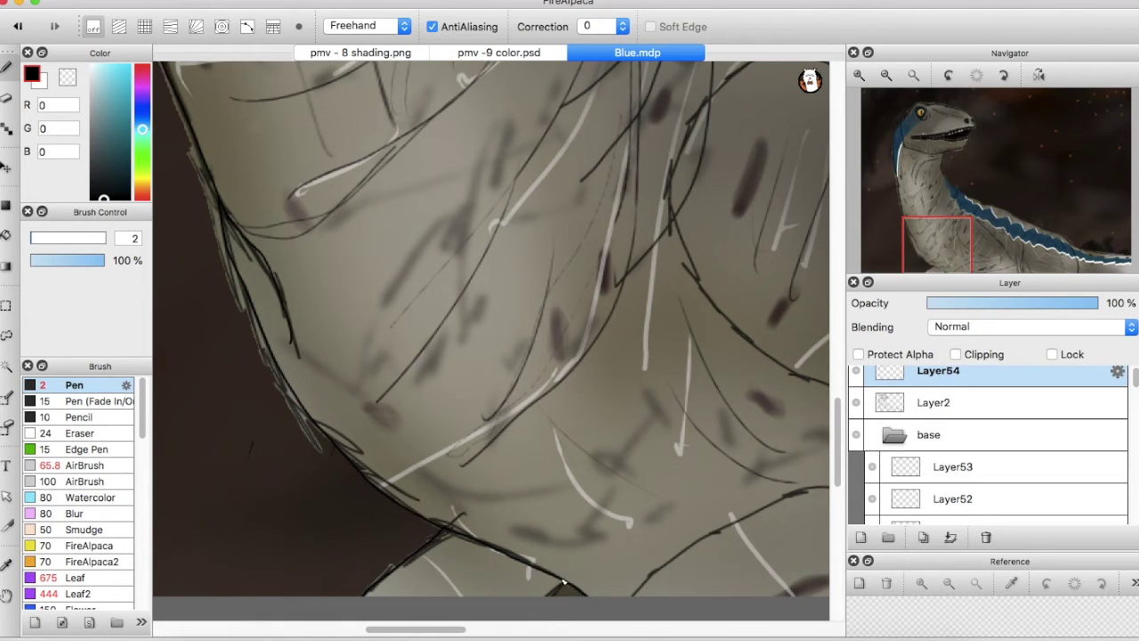
Examine the new line art on the whole canvas with the sketch layer and the base folder hidden in turn
{"action": "left_click_drag", "start_coordinate": [940, 238], "coordinate": [947, 147]}
{"action": "left_click", "coordinate": [914, 76]}
{"action": "left_click", "coordinate": [857, 405]}
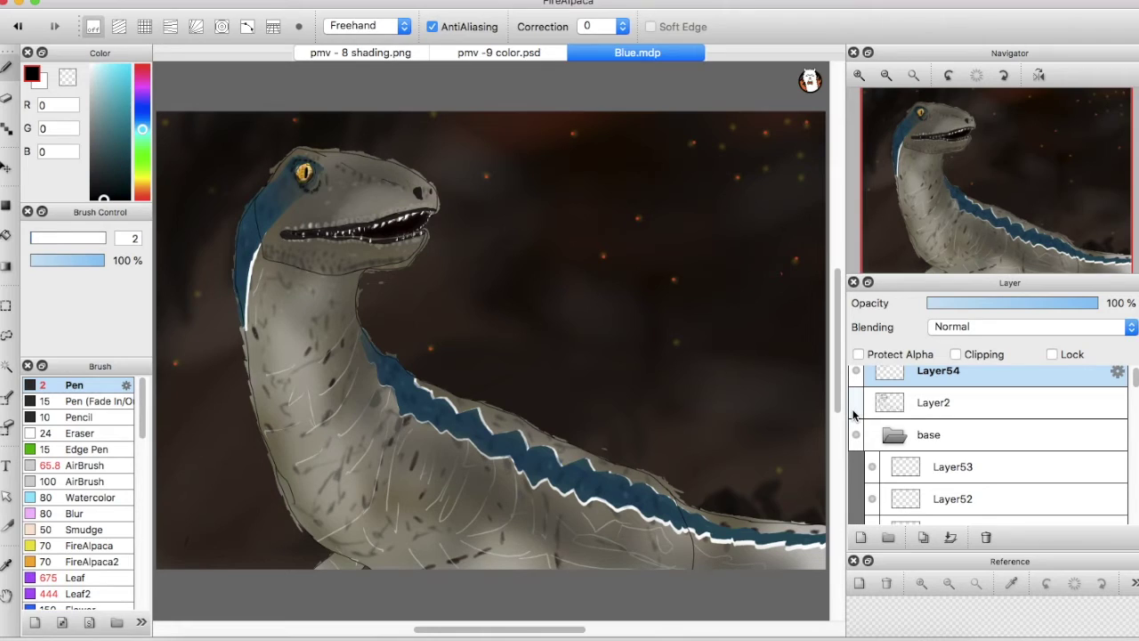
{"action": "left_click", "coordinate": [853, 416]}
{"action": "left_click", "coordinate": [852, 417]}
{"action": "left_click", "coordinate": [853, 431]}
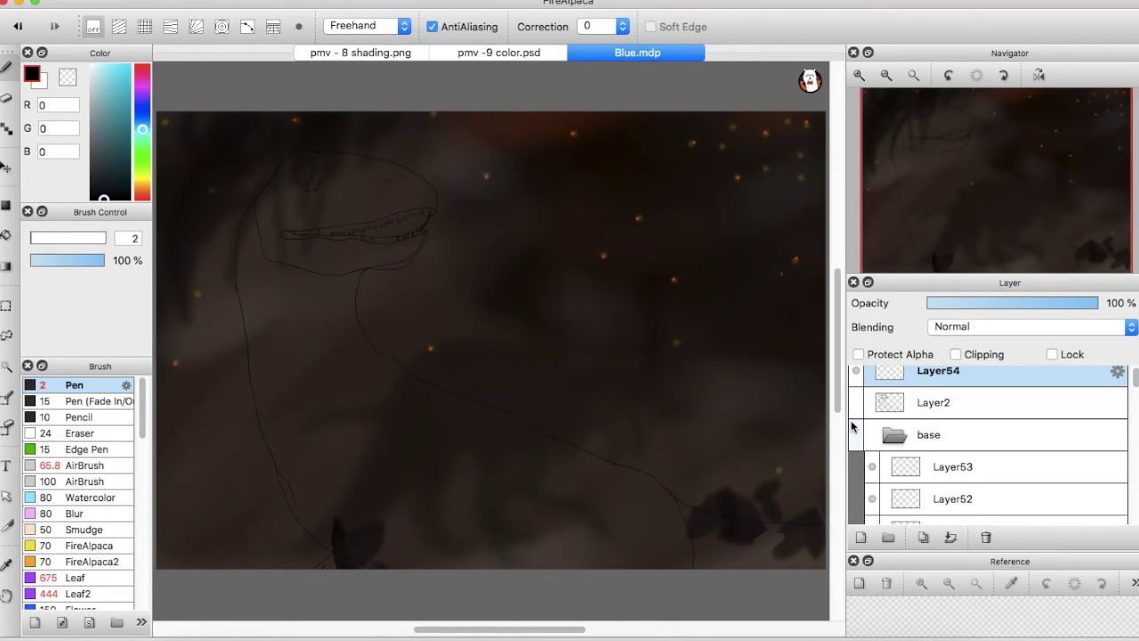
{"action": "left_click", "coordinate": [853, 431]}
{"action": "left_click", "coordinate": [854, 403]}
{"action": "left_click", "coordinate": [853, 406]}
{"action": "left_click", "coordinate": [853, 412]}
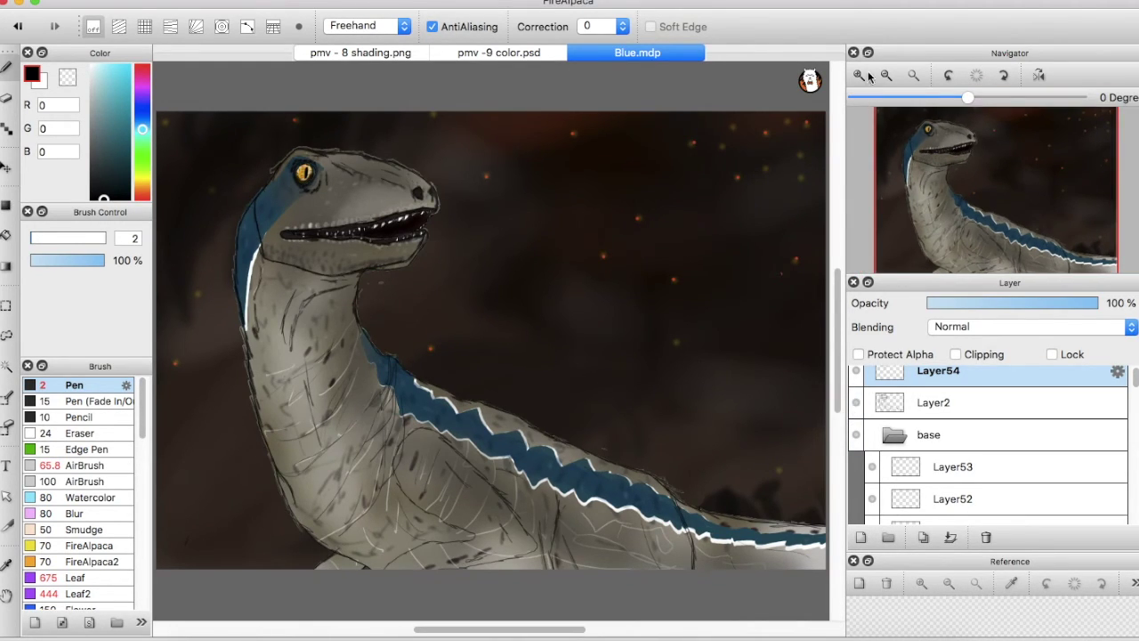
Ink the outline of the upper arm below the blue stripe and add short crease strokes inside it
{"action": "left_click", "coordinate": [861, 77]}
{"action": "left_click", "coordinate": [861, 76]}
{"action": "left_click_drag", "start_coordinate": [964, 206], "coordinate": [971, 239]}
{"action": "mouse_move", "coordinate": [484, 221]}
{"action": "left_mouse_down"}
{"action": "mouse_move", "coordinate": [417, 280]}
{"action": "mouse_move", "coordinate": [414, 366]}
{"action": "mouse_move", "coordinate": [492, 438]}
{"action": "mouse_move", "coordinate": [611, 492]}
{"action": "mouse_move", "coordinate": [609, 503]}
{"action": "mouse_move", "coordinate": [451, 532]}
{"action": "mouse_move", "coordinate": [384, 574]}
{"action": "mouse_move", "coordinate": [361, 600]}
{"action": "left_mouse_up"}
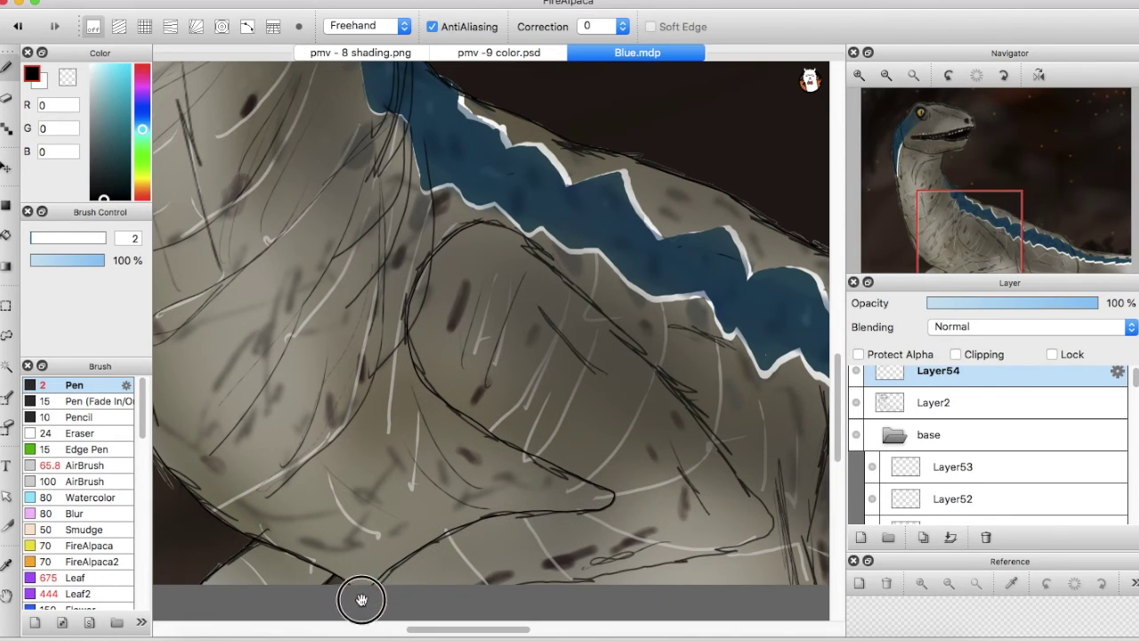
{"action": "mouse_move", "coordinate": [480, 225]}
{"action": "left_mouse_down"}
{"action": "mouse_move", "coordinate": [525, 244]}
{"action": "mouse_move", "coordinate": [676, 386]}
{"action": "mouse_move", "coordinate": [776, 522]}
{"action": "mouse_move", "coordinate": [737, 546]}
{"action": "mouse_move", "coordinate": [617, 569]}
{"action": "mouse_move", "coordinate": [507, 615]}
{"action": "left_mouse_up"}
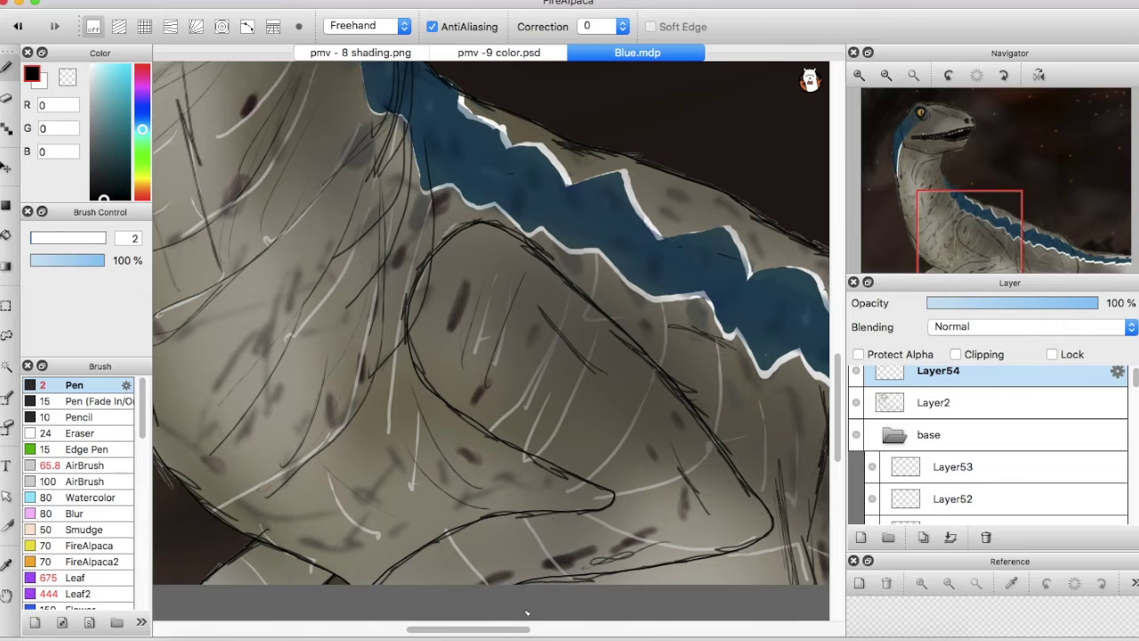
{"action": "left_click_drag", "start_coordinate": [520, 277], "coordinate": [492, 370]}
{"action": "left_click_drag", "start_coordinate": [477, 284], "coordinate": [463, 361]}
Draw thin skin crease lines across the middle of the neck near its outer edge
{"action": "key", "text": "super+minus"}
{"action": "mouse_move", "coordinate": [930, 196]}
{"action": "left_mouse_down"}
{"action": "mouse_move", "coordinate": [933, 219]}
{"action": "mouse_move", "coordinate": [919, 198]}
{"action": "left_mouse_up"}
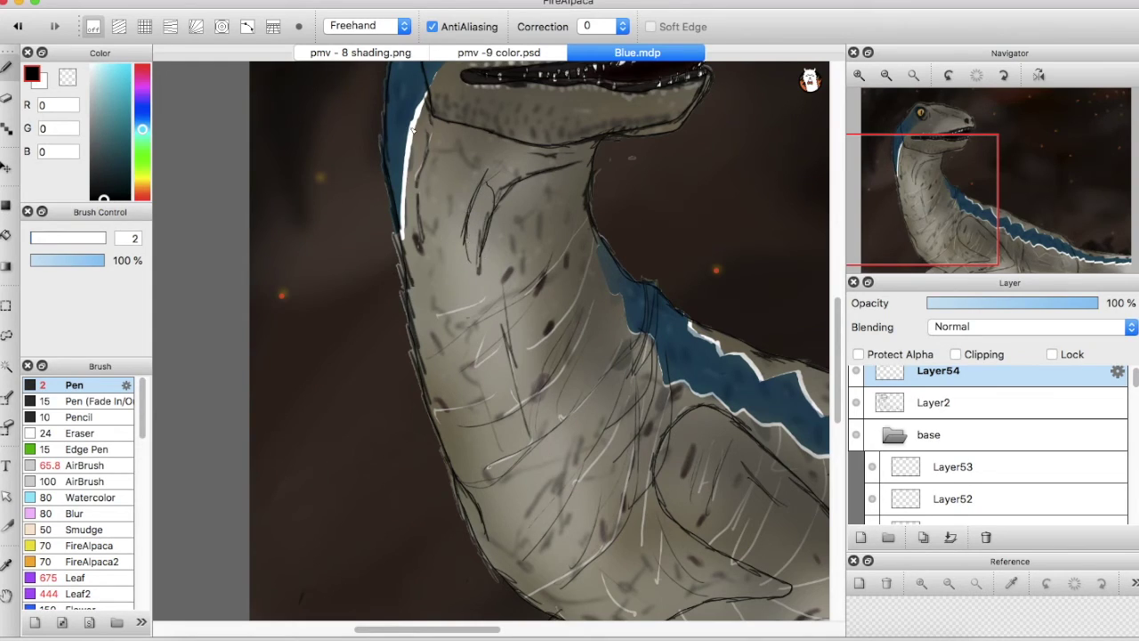
{"action": "left_click_drag", "start_coordinate": [538, 279], "coordinate": [458, 328]}
{"action": "left_click_drag", "start_coordinate": [524, 317], "coordinate": [465, 361]}
{"action": "mouse_move", "coordinate": [470, 359]}
{"action": "left_mouse_down"}
{"action": "mouse_move", "coordinate": [491, 364]}
{"action": "mouse_move", "coordinate": [481, 420]}
{"action": "left_mouse_up"}
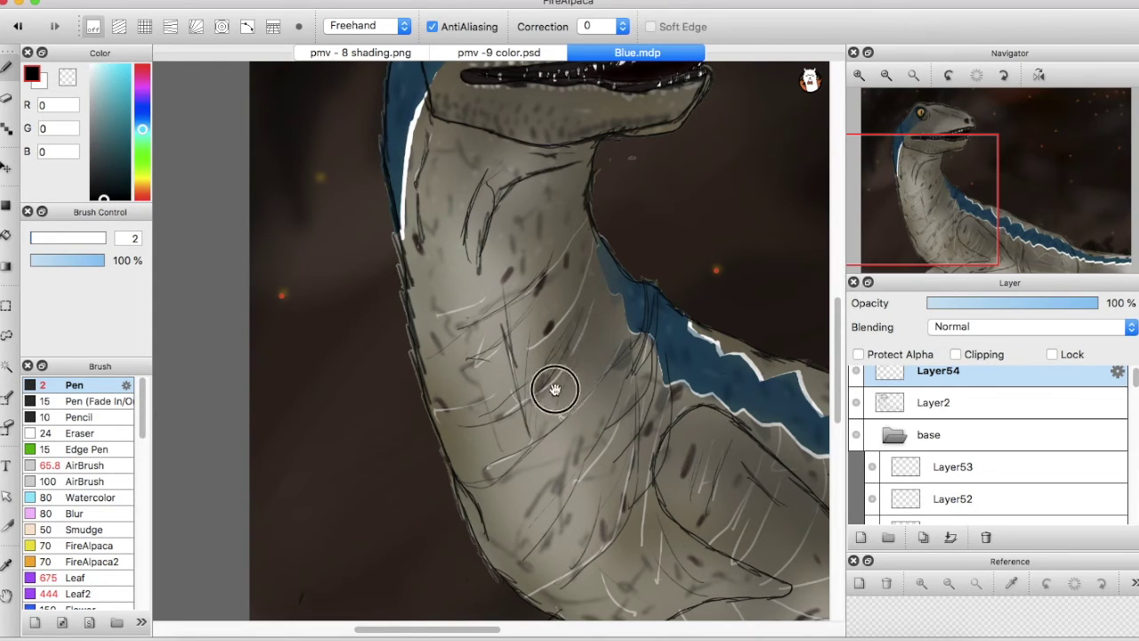
Draw long diagonal skin folds from the base of the throat across the chest and check them against the sketch layer
{"action": "left_click_drag", "start_coordinate": [607, 374], "coordinate": [519, 453]}
{"action": "left_click_drag", "start_coordinate": [644, 338], "coordinate": [511, 484]}
{"action": "left_click_drag", "start_coordinate": [621, 382], "coordinate": [521, 490]}
{"action": "left_click_drag", "start_coordinate": [651, 345], "coordinate": [538, 515]}
{"action": "left_click_drag", "start_coordinate": [658, 355], "coordinate": [621, 465]}
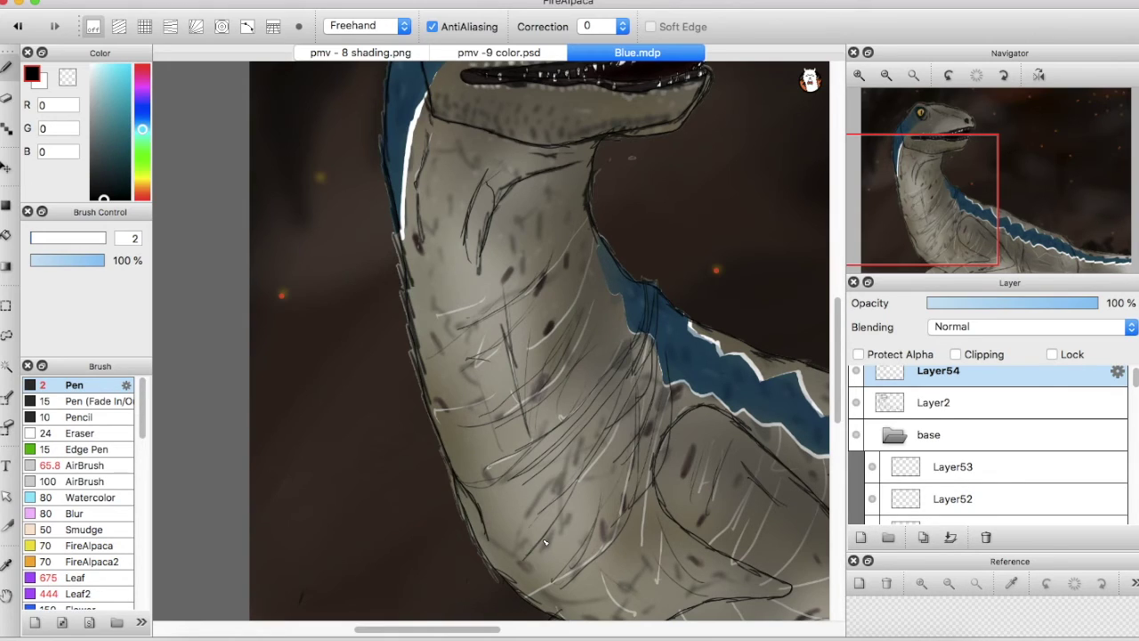
{"action": "left_click", "coordinate": [857, 405]}
{"action": "left_click", "coordinate": [857, 405]}
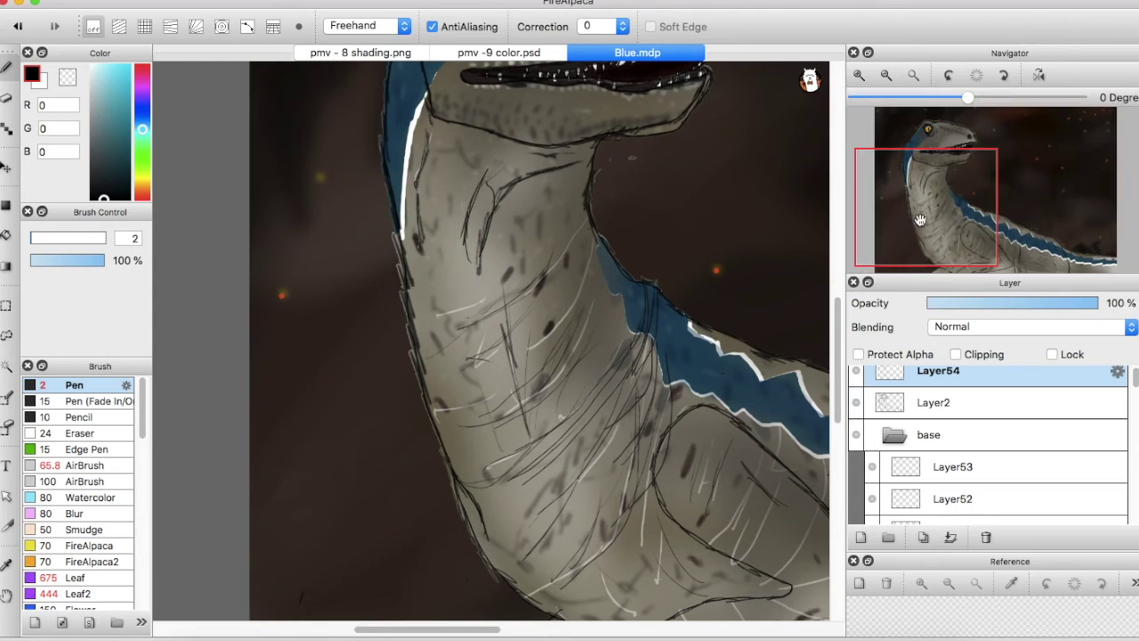
Examine the inked lines on the raptor's neck and head with the sketch layer Layer2 hidden and shown
{"action": "left_click", "coordinate": [856, 403]}
{"action": "left_click_drag", "start_coordinate": [926, 203], "coordinate": [951, 146]}
{"action": "left_click", "coordinate": [857, 405]}
{"action": "scroll", "coordinate": [984, 128], "scroll_direction": "up", "scroll_amount": 4}
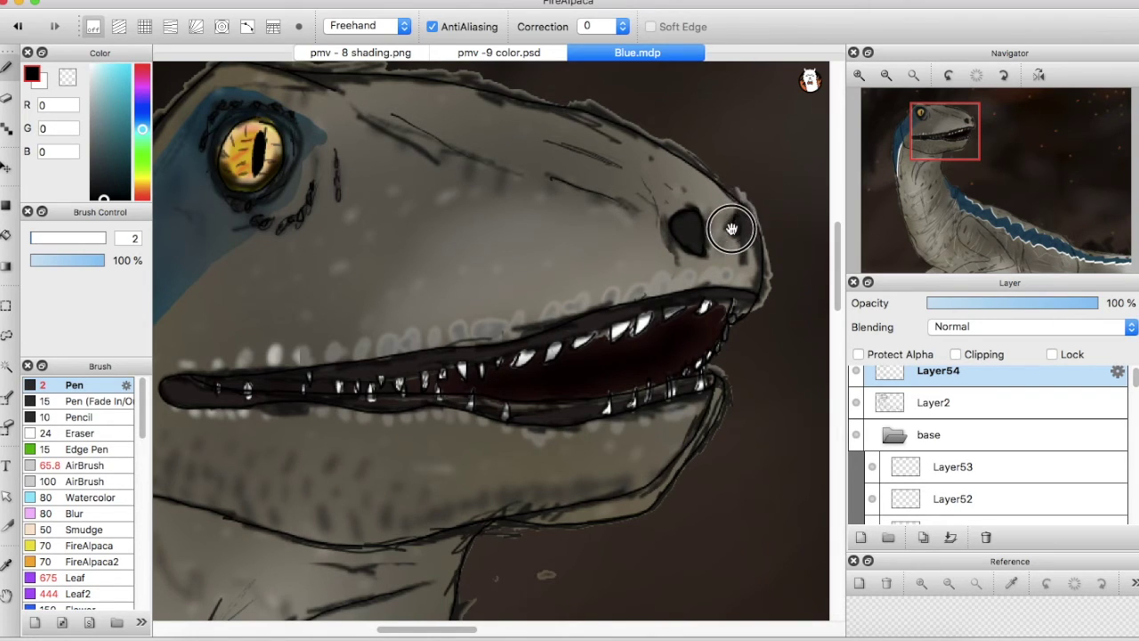
{"action": "left_click_drag", "start_coordinate": [951, 146], "coordinate": [986, 236]}
Ink the long crease and leg lines on the rear body below the blue stripe and undo the last stroke
{"action": "left_click", "coordinate": [888, 78]}
{"action": "left_click", "coordinate": [888, 78]}
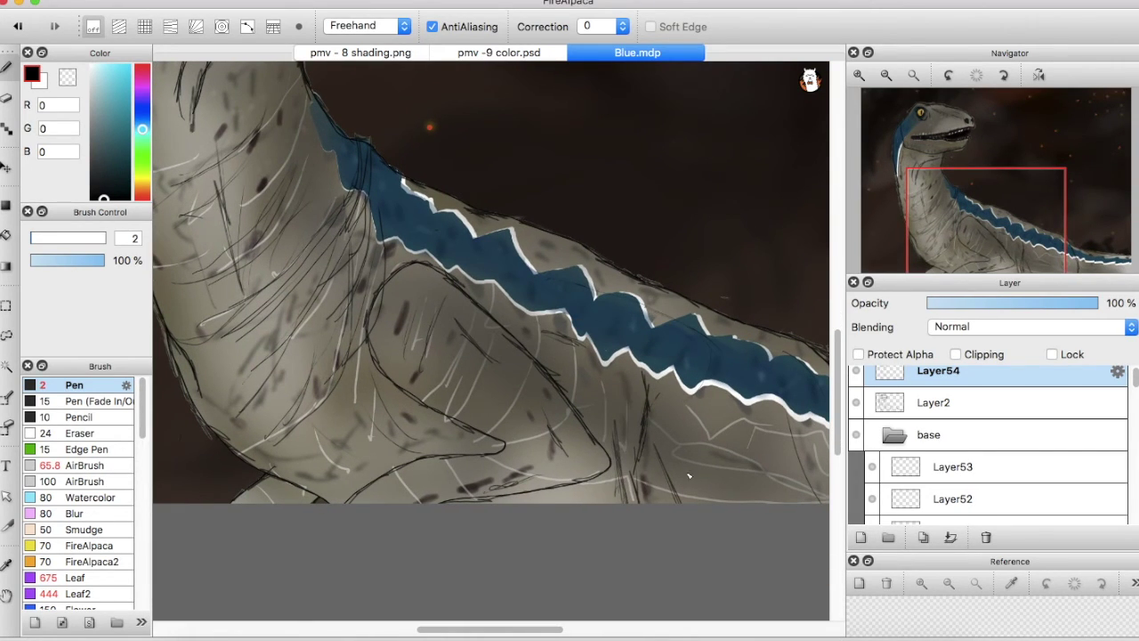
{"action": "left_click", "coordinate": [860, 77]}
{"action": "left_click", "coordinate": [859, 76]}
{"action": "left_click_drag", "start_coordinate": [1000, 256], "coordinate": [1029, 260]}
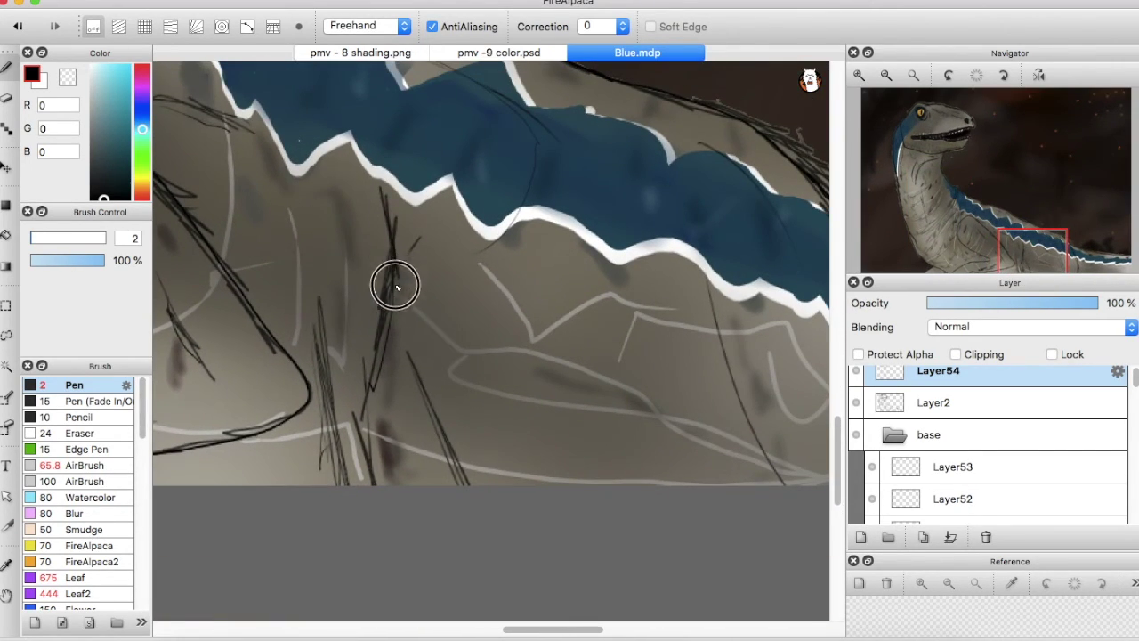
{"action": "left_click_drag", "start_coordinate": [395, 286], "coordinate": [378, 490]}
{"action": "left_click_drag", "start_coordinate": [1032, 250], "coordinate": [1060, 251]}
{"action": "left_click_drag", "start_coordinate": [445, 260], "coordinate": [511, 433]}
{"action": "key", "text": "super+z"}
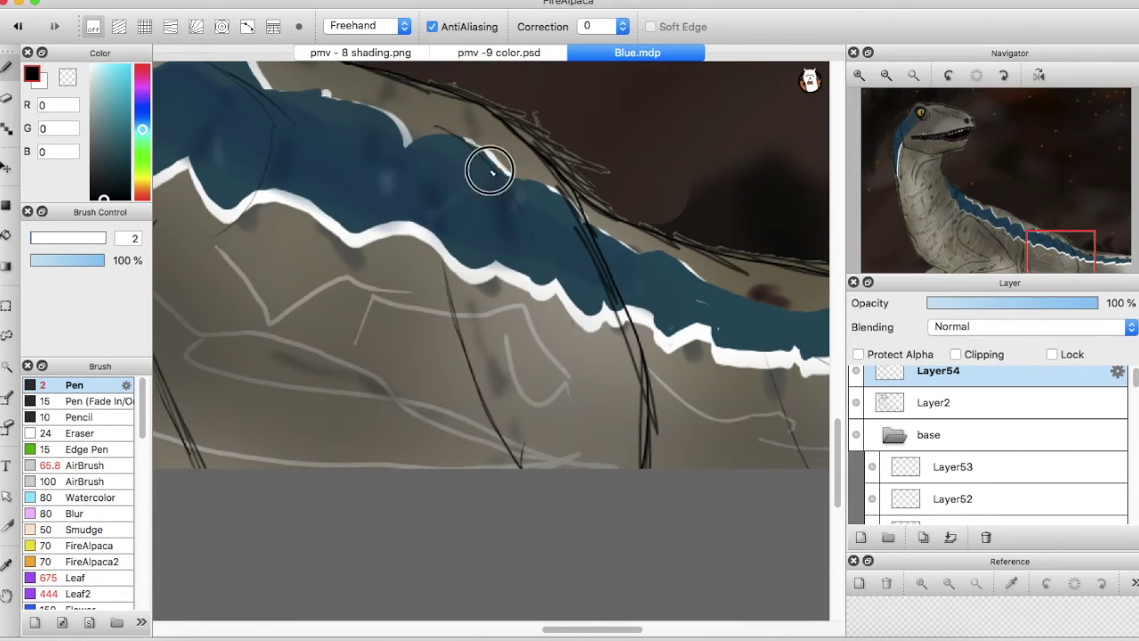
Examine the line art on the whole canvas with the base folder hidden, comparing it repeatedly with the sketch on Layer2
{"action": "left_click", "coordinate": [885, 75]}
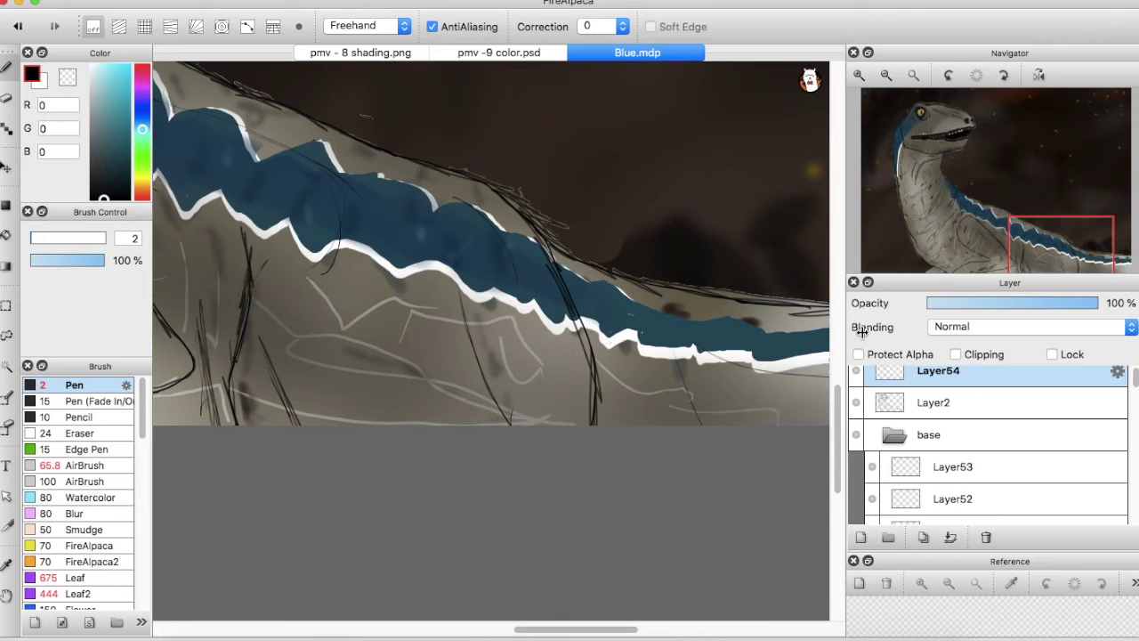
{"action": "left_click_drag", "start_coordinate": [1032, 251], "coordinate": [1087, 258]}
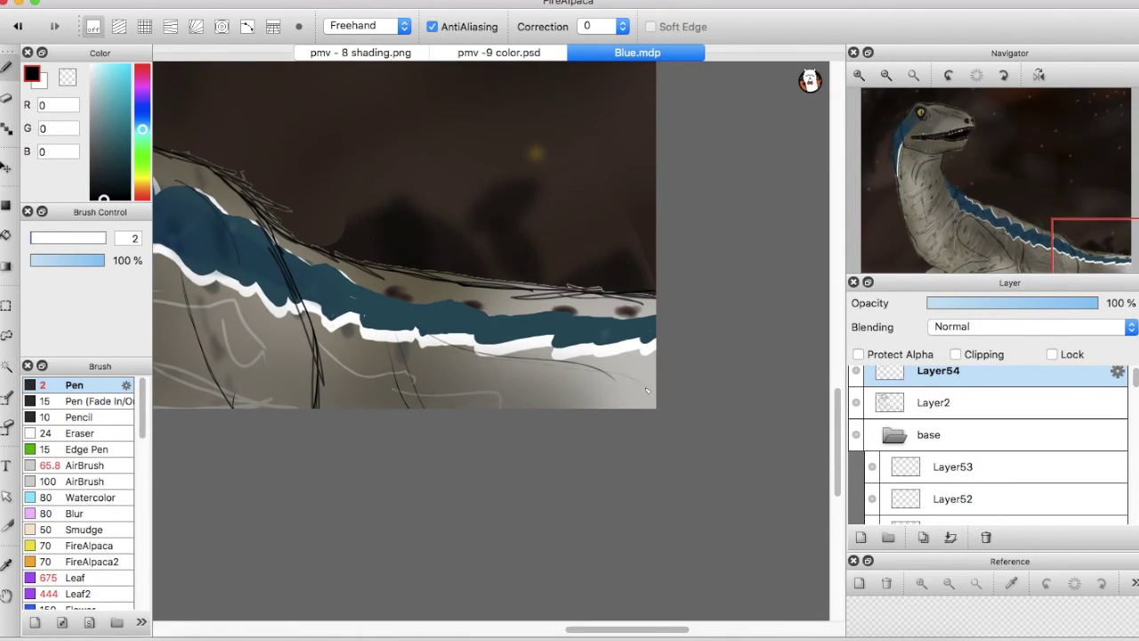
{"action": "key", "text": "super+0"}
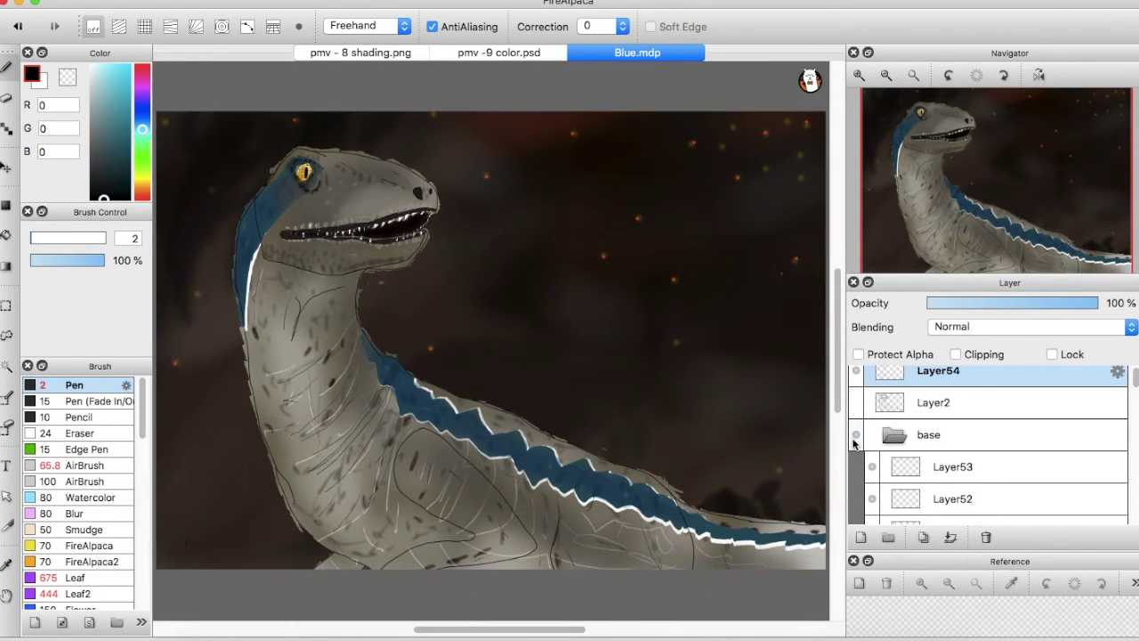
{"action": "left_click", "coordinate": [853, 438]}
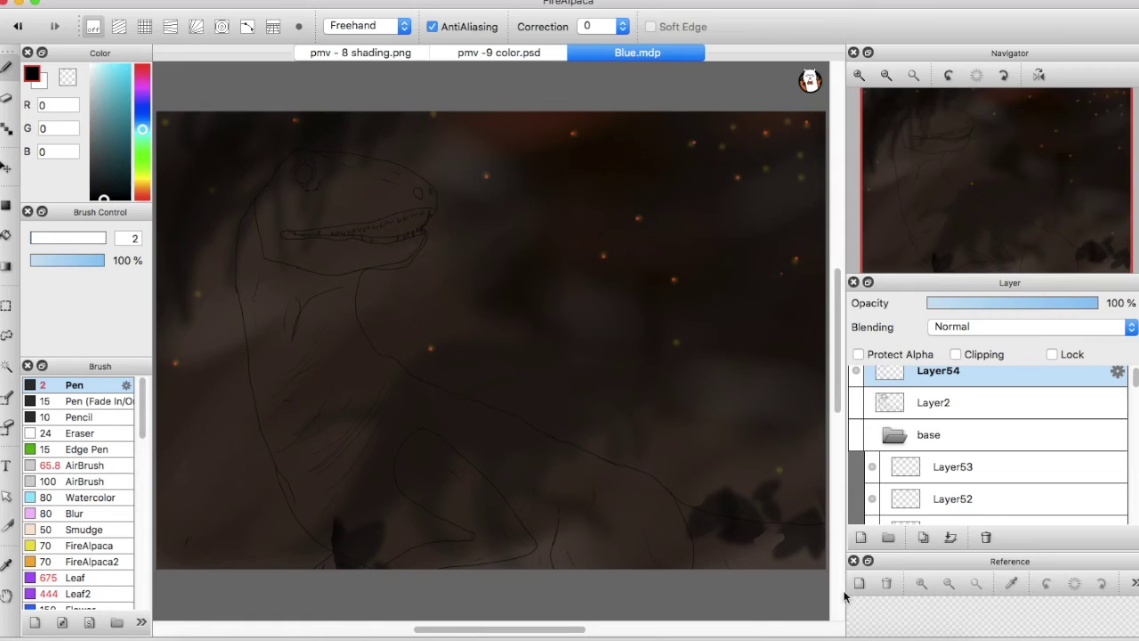
{"action": "left_click", "coordinate": [857, 404]}
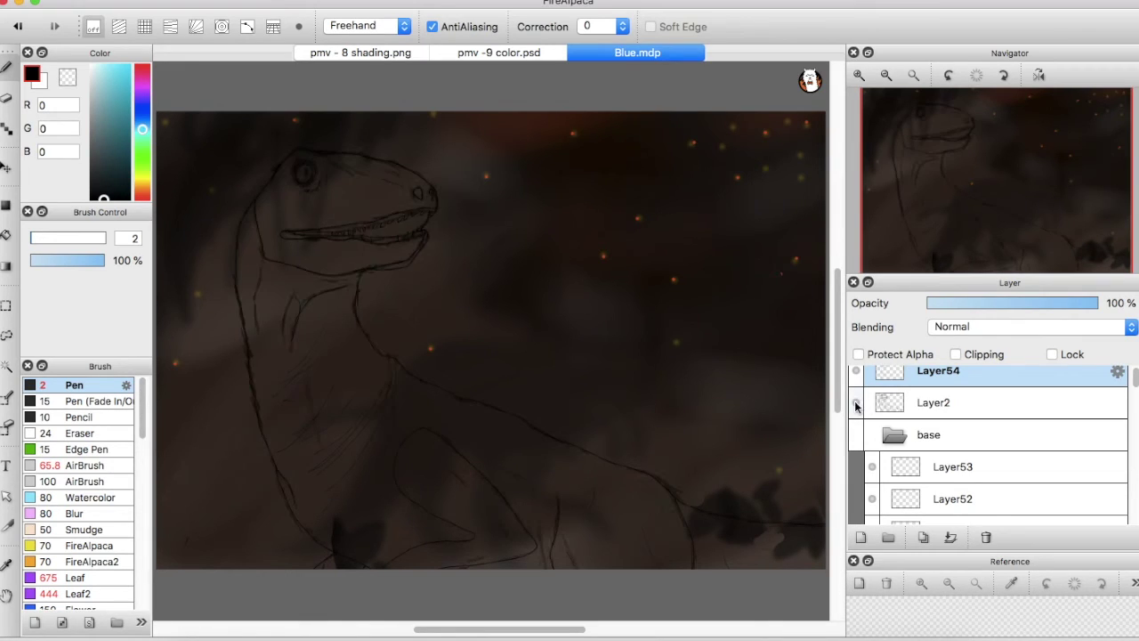
{"action": "left_click", "coordinate": [856, 406]}
{"action": "left_click", "coordinate": [856, 406]}
{"action": "left_click", "coordinate": [856, 405]}
{"action": "left_click", "coordinate": [855, 408]}
{"action": "left_click", "coordinate": [855, 412]}
{"action": "left_click", "coordinate": [856, 409]}
{"action": "left_click", "coordinate": [855, 409]}
{"action": "left_click", "coordinate": [855, 410]}
{"action": "left_click", "coordinate": [856, 411]}
{"action": "left_click", "coordinate": [856, 411]}
{"action": "left_click", "coordinate": [855, 413]}
{"action": "left_click", "coordinate": [855, 414]}
{"action": "left_click", "coordinate": [855, 419]}
{"action": "left_click", "coordinate": [855, 421]}
{"action": "left_click", "coordinate": [854, 424]}
{"action": "left_click", "coordinate": [852, 426]}
{"action": "left_click", "coordinate": [856, 409]}
{"action": "left_click", "coordinate": [856, 410]}
{"action": "left_click", "coordinate": [856, 410]}
{"action": "left_click", "coordinate": [855, 410]}
{"action": "left_click", "coordinate": [856, 413]}
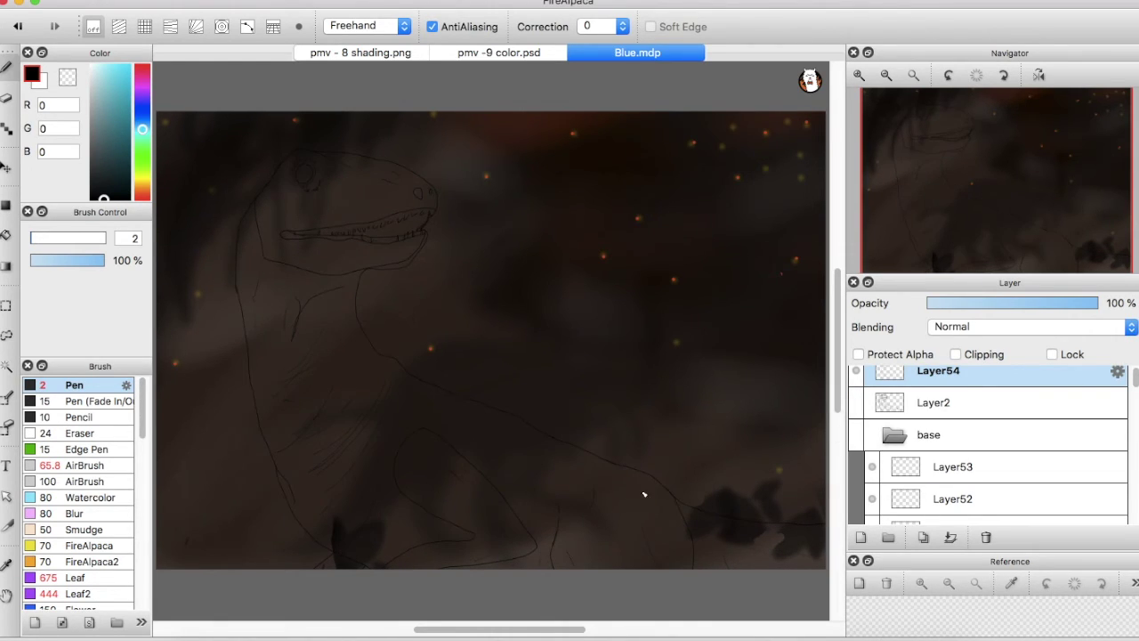
{"action": "left_click", "coordinate": [856, 410]}
{"action": "left_click", "coordinate": [856, 409]}
{"action": "left_click", "coordinate": [856, 410]}
{"action": "left_click", "coordinate": [856, 410]}
{"action": "left_click", "coordinate": [855, 410]}
{"action": "left_click", "coordinate": [855, 410]}
{"action": "left_click", "coordinate": [855, 409]}
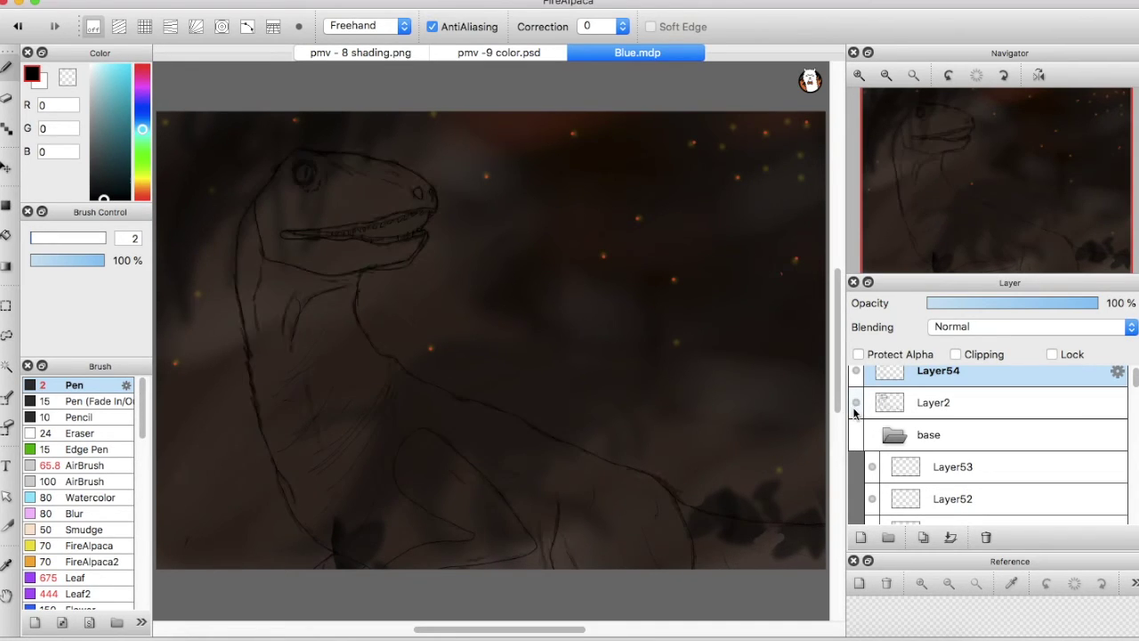
{"action": "left_click", "coordinate": [855, 409]}
{"action": "left_click", "coordinate": [855, 409]}
{"action": "left_click", "coordinate": [855, 409]}
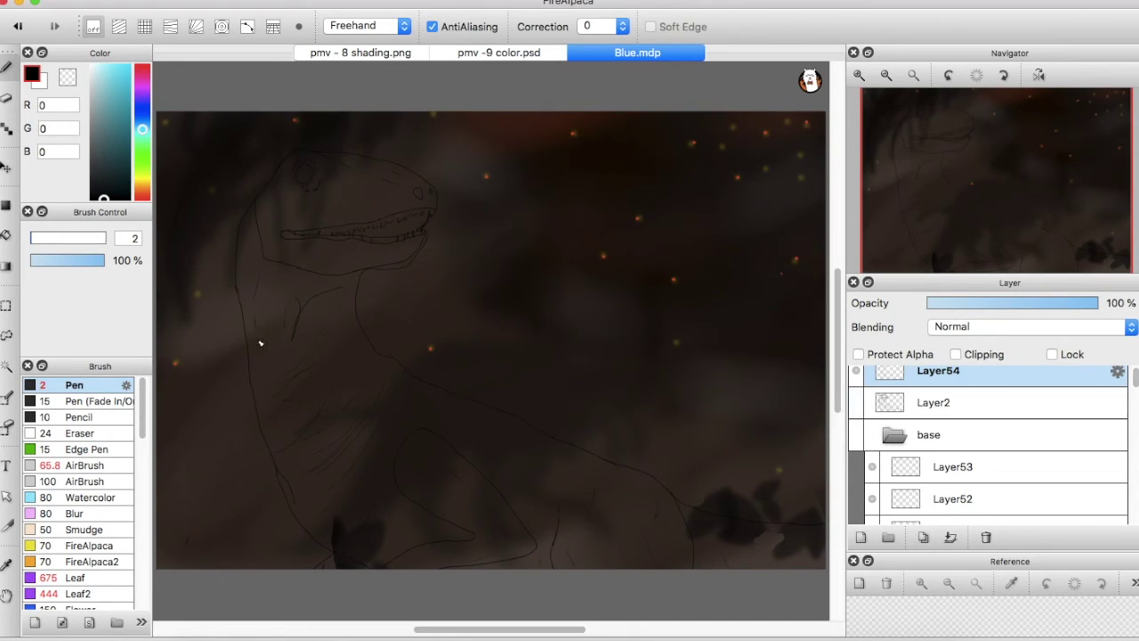
{"action": "left_click", "coordinate": [856, 406]}
{"action": "left_click", "coordinate": [855, 409]}
{"action": "left_click", "coordinate": [855, 412]}
{"action": "left_click", "coordinate": [854, 413]}
{"action": "left_click", "coordinate": [853, 414]}
{"action": "left_click", "coordinate": [853, 416]}
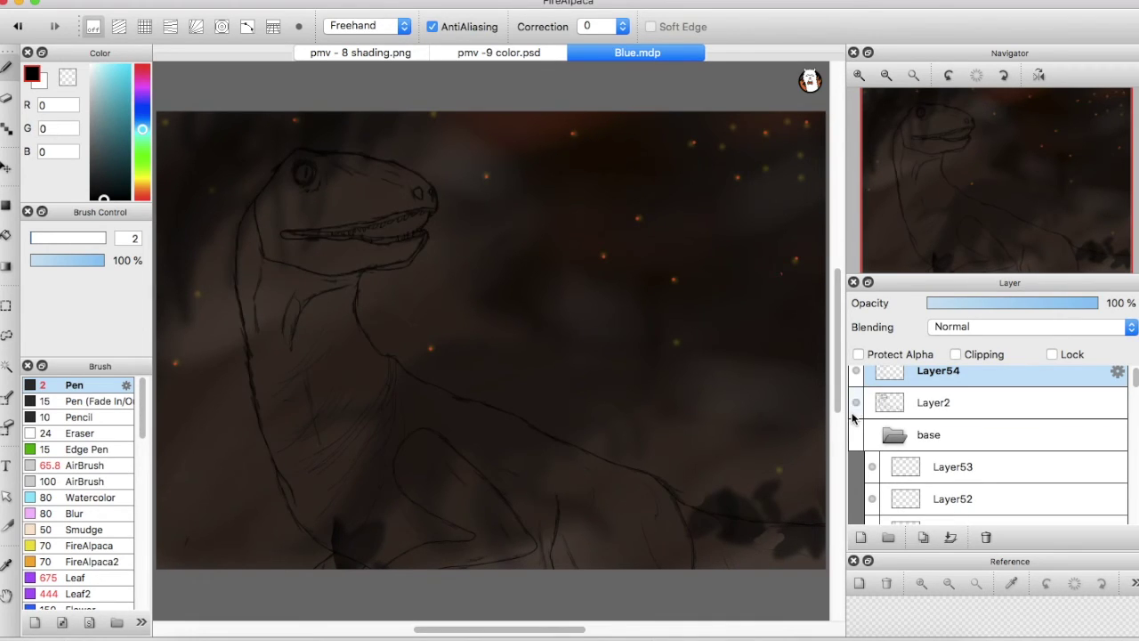
{"action": "left_click", "coordinate": [853, 417]}
{"action": "left_click", "coordinate": [853, 416]}
{"action": "left_click", "coordinate": [853, 416]}
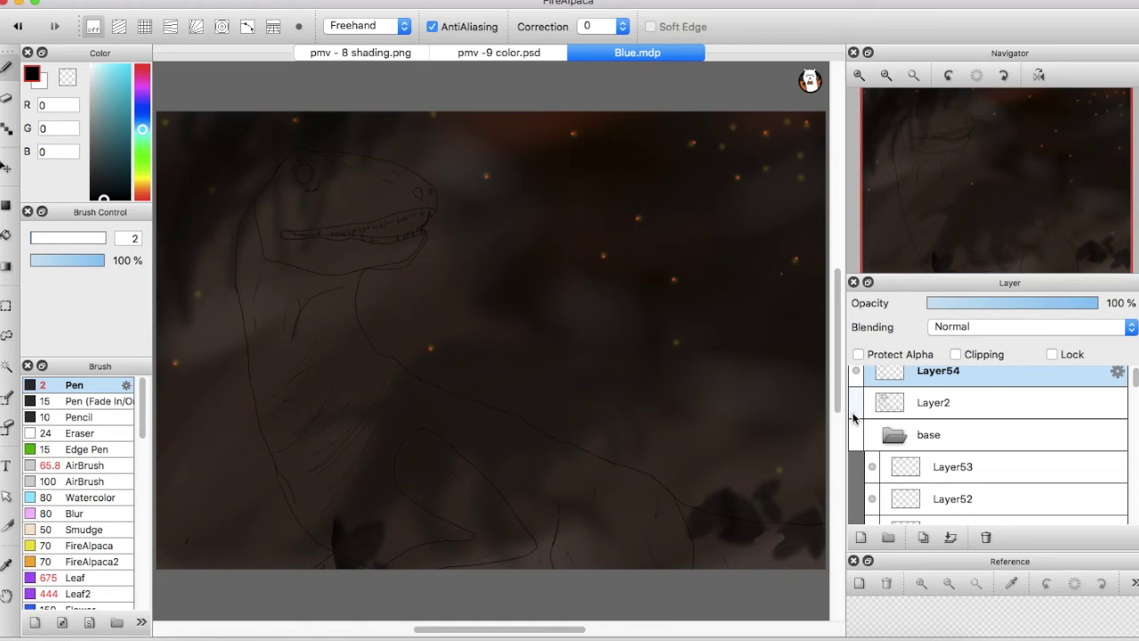
Compare the line art over the painted base folder and with the base hidden, checking the sketch layer in both states
{"action": "left_click", "coordinate": [859, 438]}
{"action": "left_click", "coordinate": [856, 407]}
{"action": "left_click", "coordinate": [857, 408]}
{"action": "left_click", "coordinate": [855, 406]}
{"action": "left_click", "coordinate": [855, 405]}
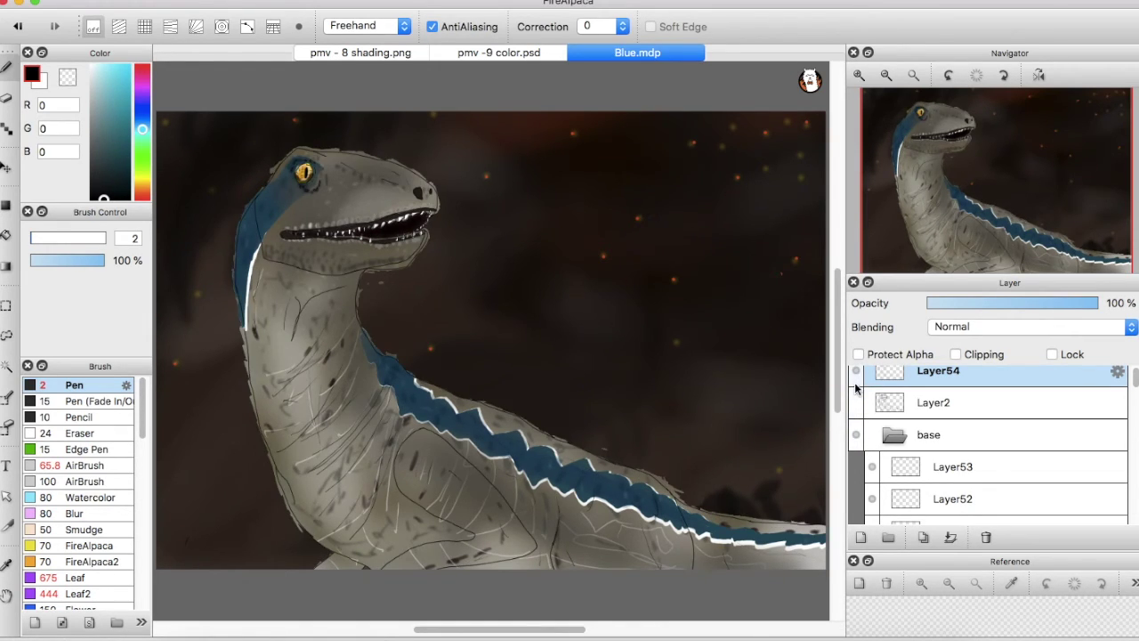
{"action": "left_click", "coordinate": [855, 403]}
{"action": "left_click", "coordinate": [855, 435]}
{"action": "left_click", "coordinate": [855, 397]}
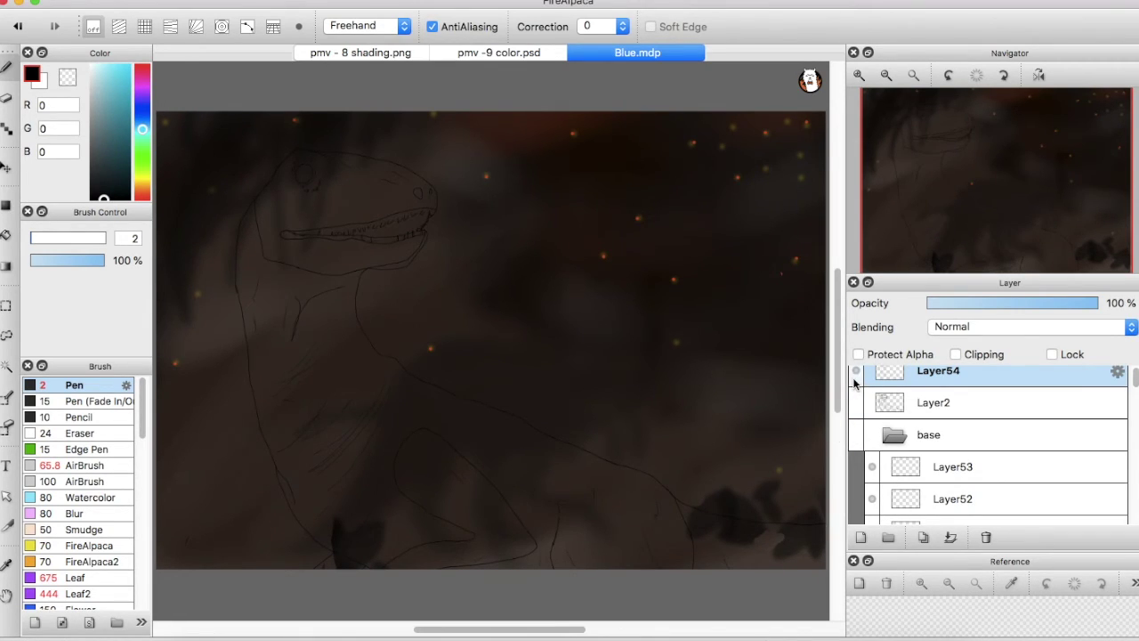
Check the line art in a mirrored canvas view and reset the view to its normal orientation
{"action": "left_click", "coordinate": [1037, 75]}
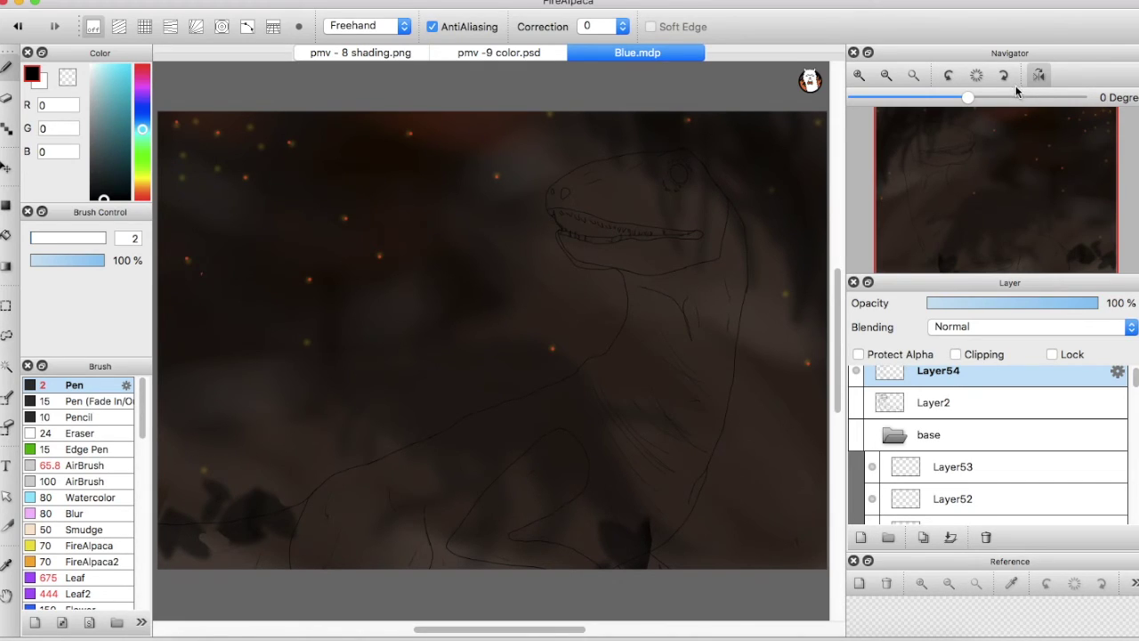
{"action": "left_click", "coordinate": [1007, 80]}
{"action": "left_click", "coordinate": [979, 80]}
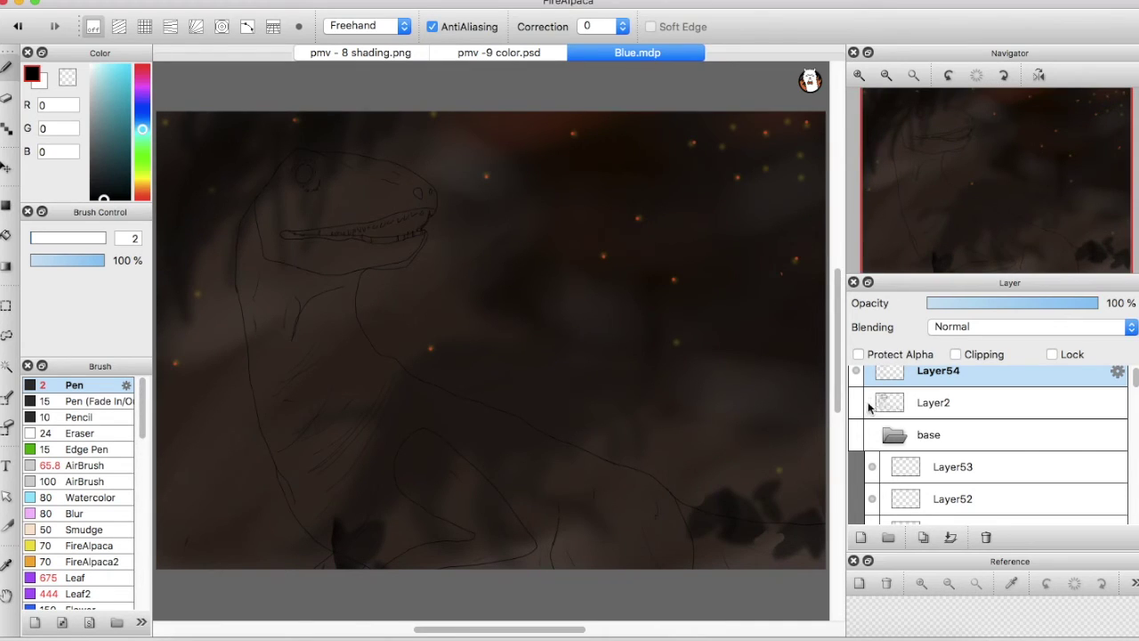
Show the base folder again and hide the background folder Folder6
{"action": "left_click", "coordinate": [858, 436]}
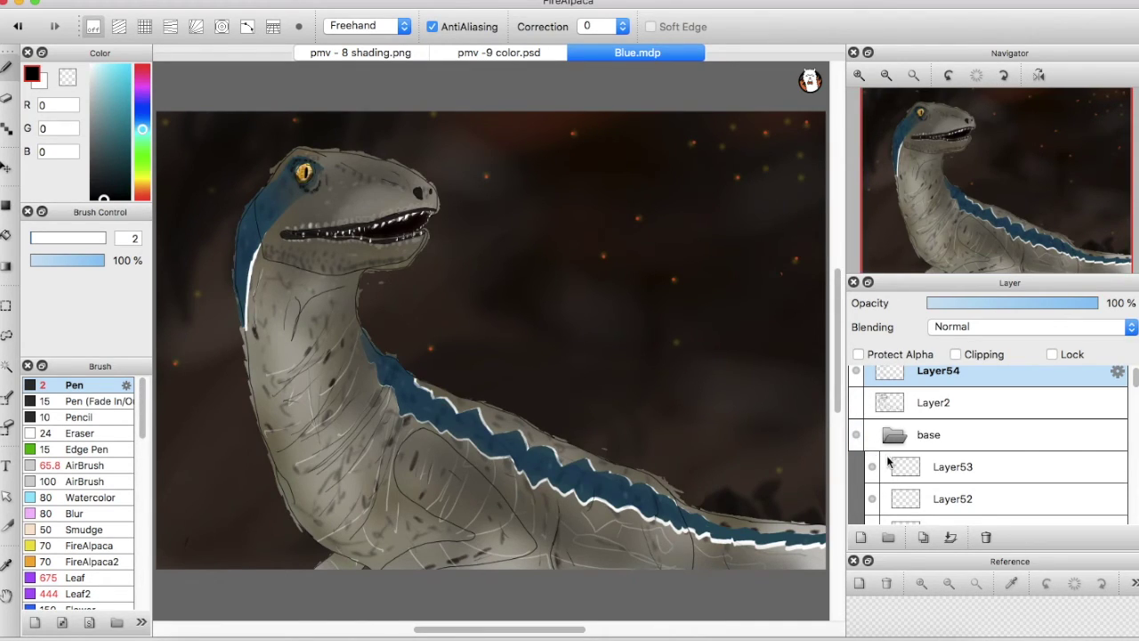
{"action": "left_click", "coordinate": [876, 473]}
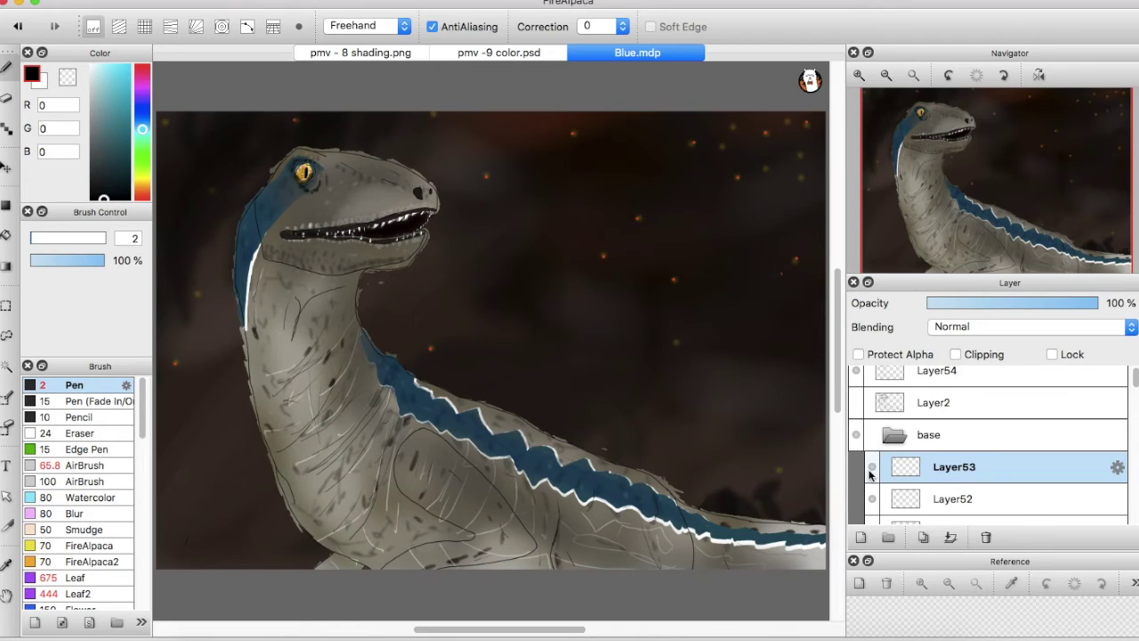
{"action": "left_click_drag", "start_coordinate": [1136, 381], "coordinate": [1106, 536]}
{"action": "left_click", "coordinate": [855, 512]}
Select the whole raptor by magic-wanding the empty white area around it and inverting the selection
{"action": "left_click", "coordinate": [7, 367]}
{"action": "left_click", "coordinate": [188, 443]}
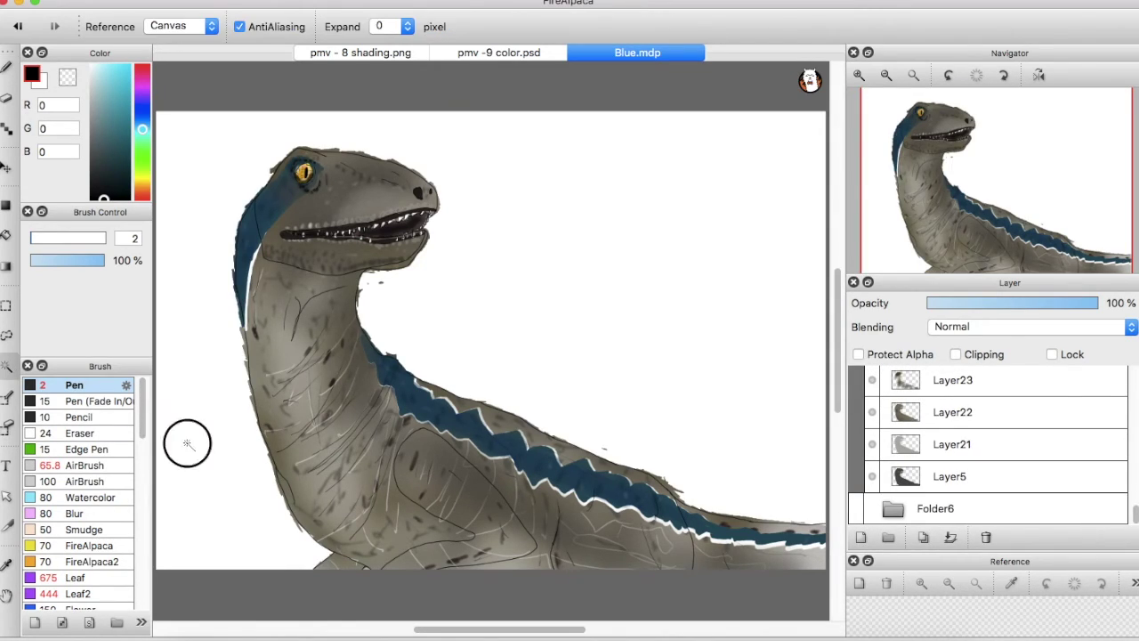
{"action": "left_click", "coordinate": [273, 2]}
{"action": "left_click", "coordinate": [294, 31]}
{"action": "key", "text": "super+shift+i"}
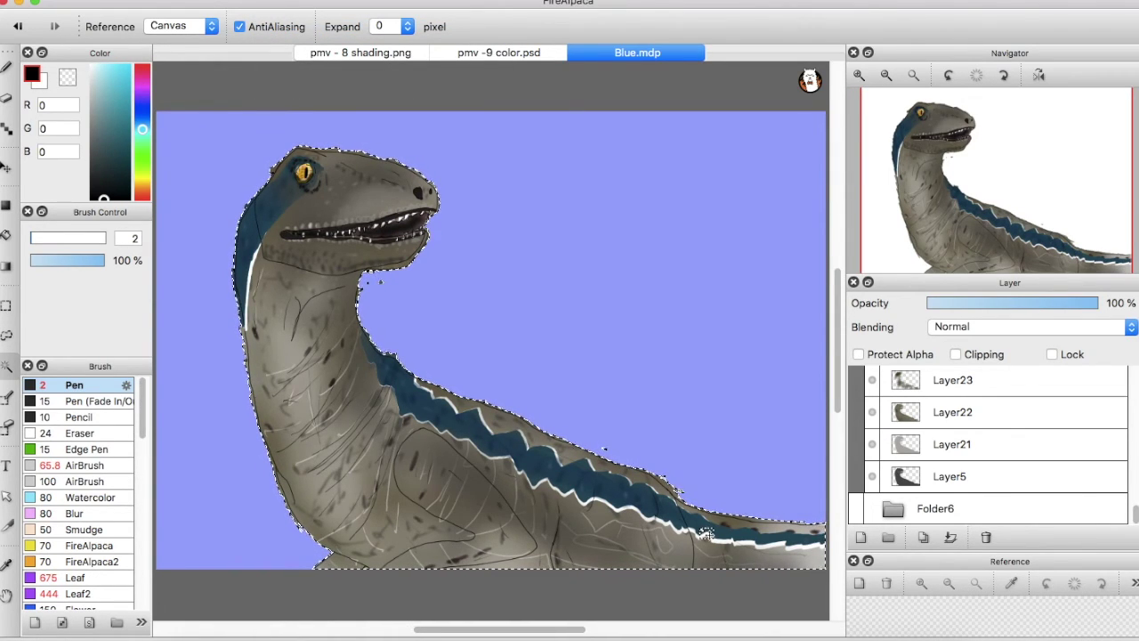
Add a new layer between Layer27 and Layer26 in the base folder
{"action": "left_click_drag", "start_coordinate": [1135, 515], "coordinate": [1132, 496]}
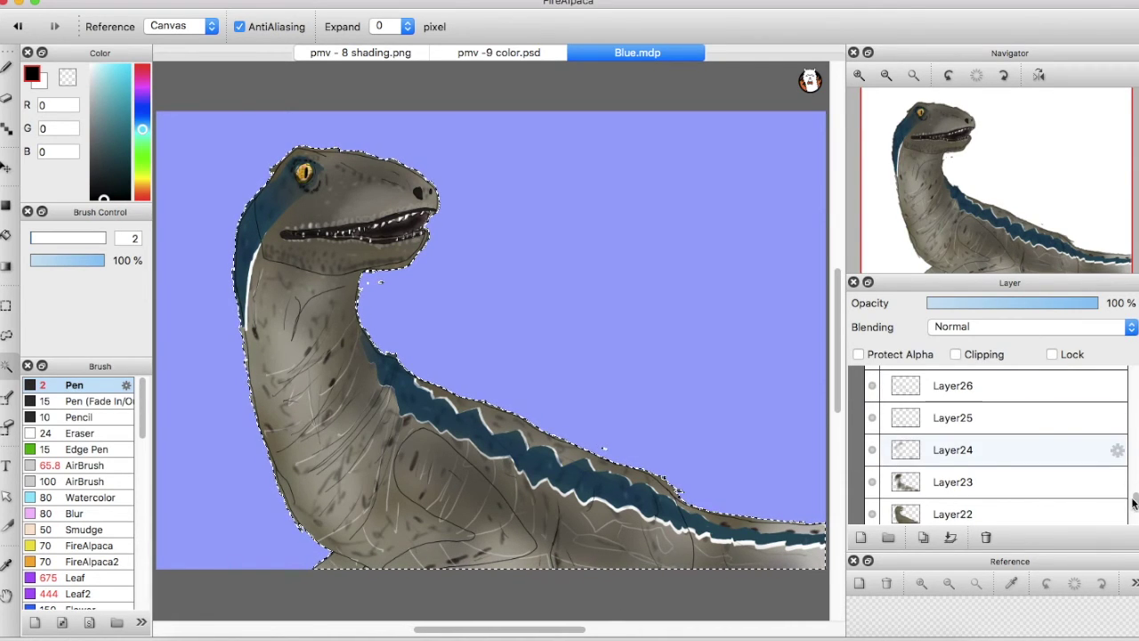
{"action": "left_click_drag", "start_coordinate": [1134, 501], "coordinate": [1134, 486]}
{"action": "left_click", "coordinate": [886, 508]}
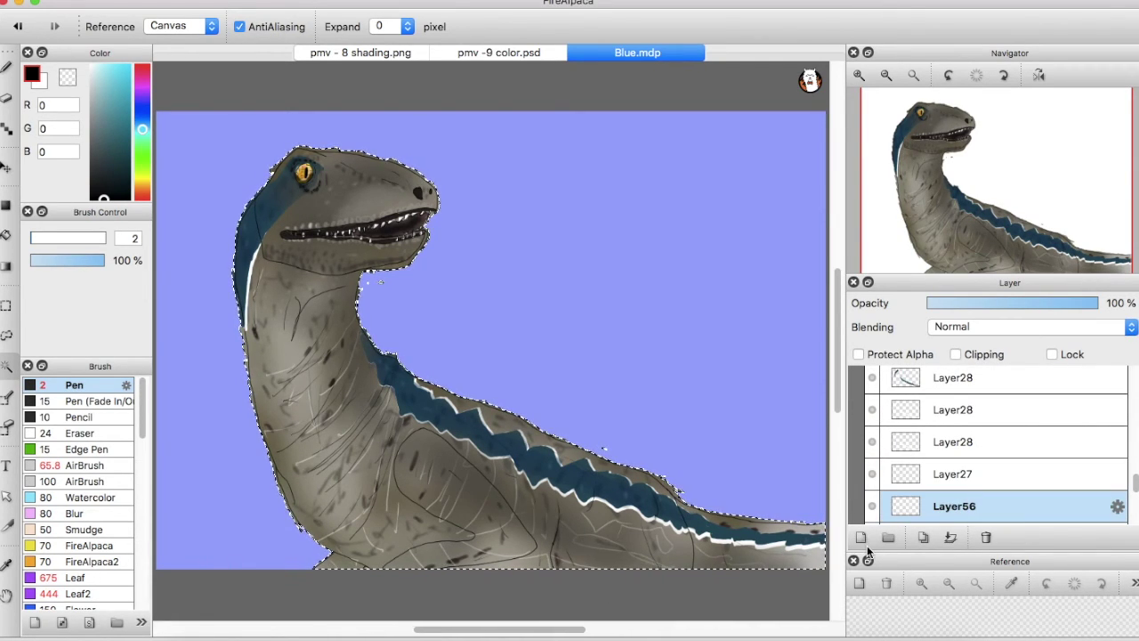
{"action": "mouse_move", "coordinate": [1135, 483]}
{"action": "left_mouse_down"}
{"action": "mouse_move", "coordinate": [1135, 516]}
{"action": "mouse_move", "coordinate": [1137, 417]}
{"action": "mouse_move", "coordinate": [1134, 443]}
{"action": "left_mouse_up"}
{"action": "left_click", "coordinate": [871, 510]}
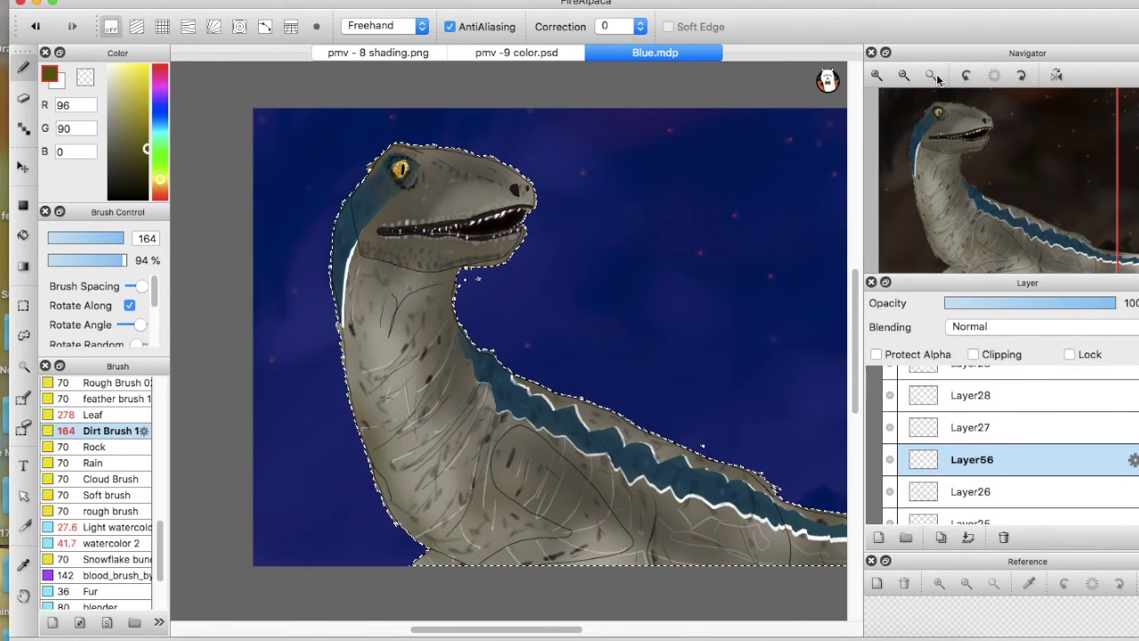
Undo a test stroke of the Dirt Brush beside the neck and darken the paint colour to olive 65, 61, 0
{"action": "left_click", "coordinate": [935, 78]}
{"action": "left_click_drag", "start_coordinate": [322, 321], "coordinate": [314, 383]}
{"action": "key", "text": "super+z"}
{"action": "left_click", "coordinate": [160, 188]}
{"action": "left_click_drag", "start_coordinate": [149, 154], "coordinate": [148, 168]}
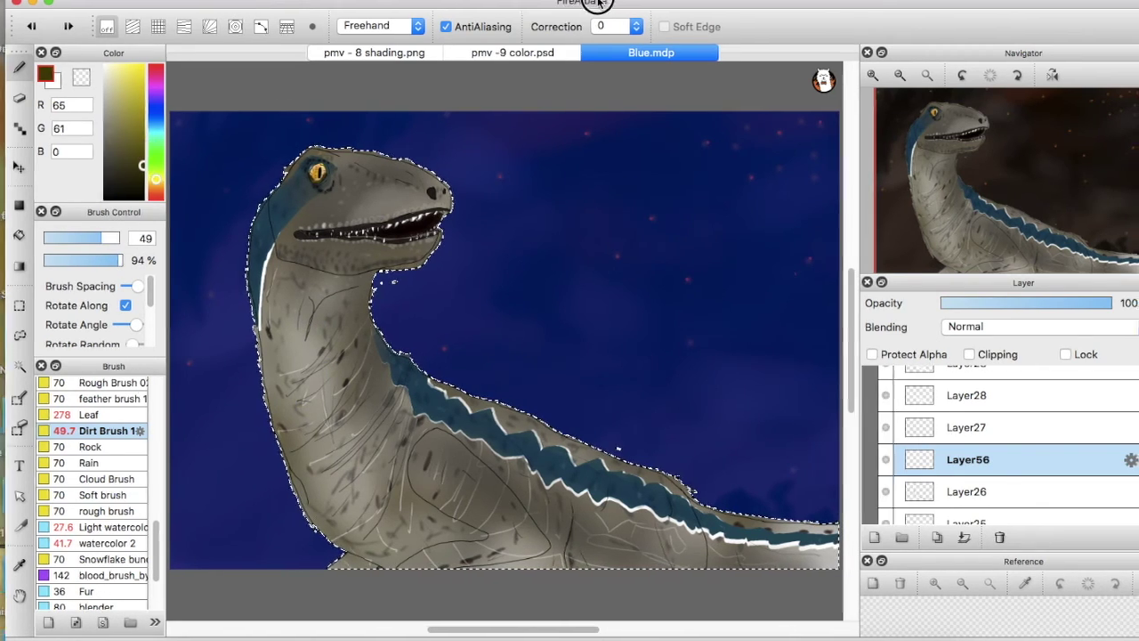
Paint dark olive streaks down the neck with the Dirt Brush at size 49, using the Jurassic World poster as reference
{"action": "left_click_drag", "start_coordinate": [597, 3], "coordinate": [278, 2]}
{"action": "left_click", "coordinate": [1028, 183]}
{"action": "left_click_drag", "start_coordinate": [646, 2], "coordinate": [567, 1]}
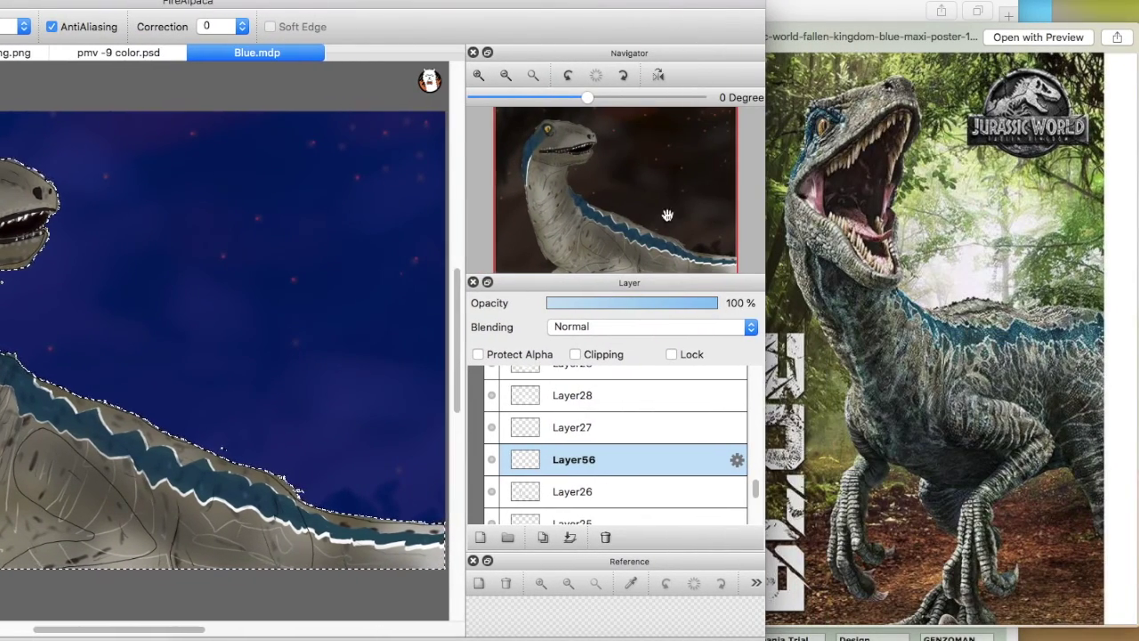
{"action": "left_click_drag", "start_coordinate": [669, 219], "coordinate": [536, 203]}
{"action": "mouse_move", "coordinate": [186, 169]}
{"action": "left_mouse_down"}
{"action": "mouse_move", "coordinate": [191, 138]}
{"action": "mouse_move", "coordinate": [262, 160]}
{"action": "mouse_move", "coordinate": [175, 154]}
{"action": "mouse_move", "coordinate": [152, 166]}
{"action": "mouse_move", "coordinate": [144, 215]}
{"action": "mouse_move", "coordinate": [245, 218]}
{"action": "mouse_move", "coordinate": [141, 233]}
{"action": "mouse_move", "coordinate": [122, 294]}
{"action": "mouse_move", "coordinate": [140, 380]}
{"action": "mouse_move", "coordinate": [176, 287]}
{"action": "mouse_move", "coordinate": [151, 282]}
{"action": "mouse_move", "coordinate": [117, 319]}
{"action": "mouse_move", "coordinate": [121, 351]}
{"action": "mouse_move", "coordinate": [183, 429]}
{"action": "left_mouse_up"}
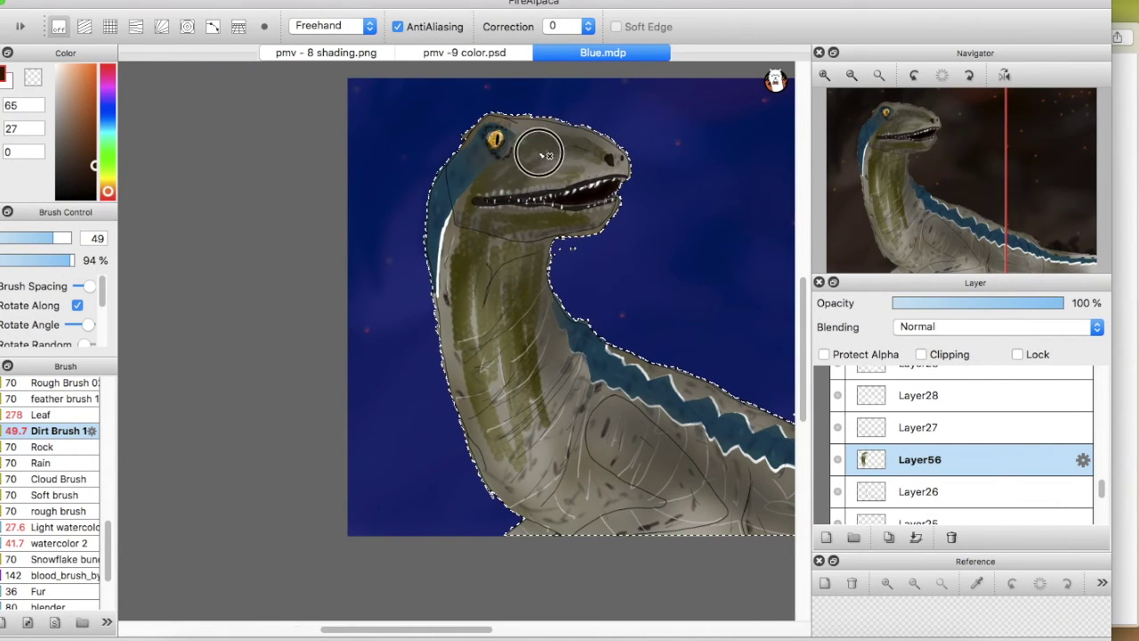
Paint dark brown streaks in 65, 27, 0 over the raptor's head, neck, chest and body
{"action": "mouse_move", "coordinate": [548, 156]}
{"action": "left_mouse_down"}
{"action": "mouse_move", "coordinate": [536, 135]}
{"action": "mouse_move", "coordinate": [511, 186]}
{"action": "mouse_move", "coordinate": [509, 228]}
{"action": "mouse_move", "coordinate": [537, 330]}
{"action": "mouse_move", "coordinate": [471, 356]}
{"action": "mouse_move", "coordinate": [585, 466]}
{"action": "mouse_move", "coordinate": [579, 557]}
{"action": "mouse_move", "coordinate": [661, 478]}
{"action": "mouse_move", "coordinate": [506, 488]}
{"action": "left_mouse_up"}
{"action": "left_click", "coordinate": [966, 251]}
{"action": "mouse_move", "coordinate": [382, 300]}
{"action": "left_mouse_down"}
{"action": "mouse_move", "coordinate": [432, 377]}
{"action": "mouse_move", "coordinate": [491, 348]}
{"action": "mouse_move", "coordinate": [674, 386]}
{"action": "mouse_move", "coordinate": [516, 374]}
{"action": "left_mouse_up"}
{"action": "mouse_move", "coordinate": [534, 269]}
{"action": "left_mouse_down"}
{"action": "mouse_move", "coordinate": [686, 336]}
{"action": "mouse_move", "coordinate": [395, 380]}
{"action": "left_mouse_up"}
Set the paint colour to a near-black blue of 0, 13, 21
{"action": "left_click", "coordinate": [108, 125]}
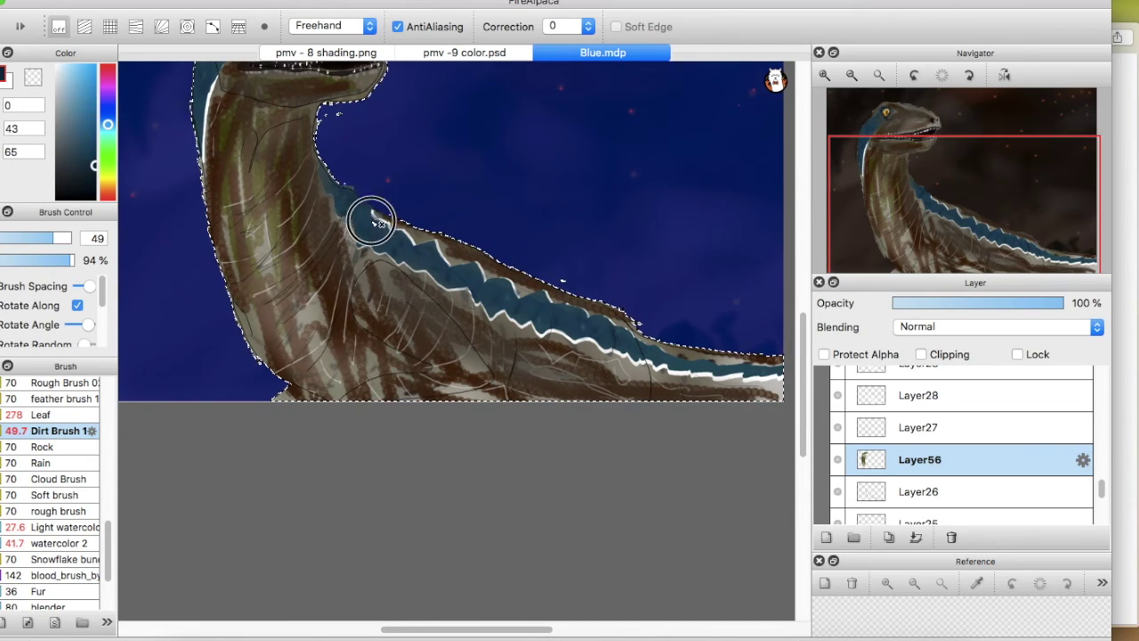
{"action": "left_click", "coordinate": [95, 182]}
{"action": "left_click", "coordinate": [95, 189]}
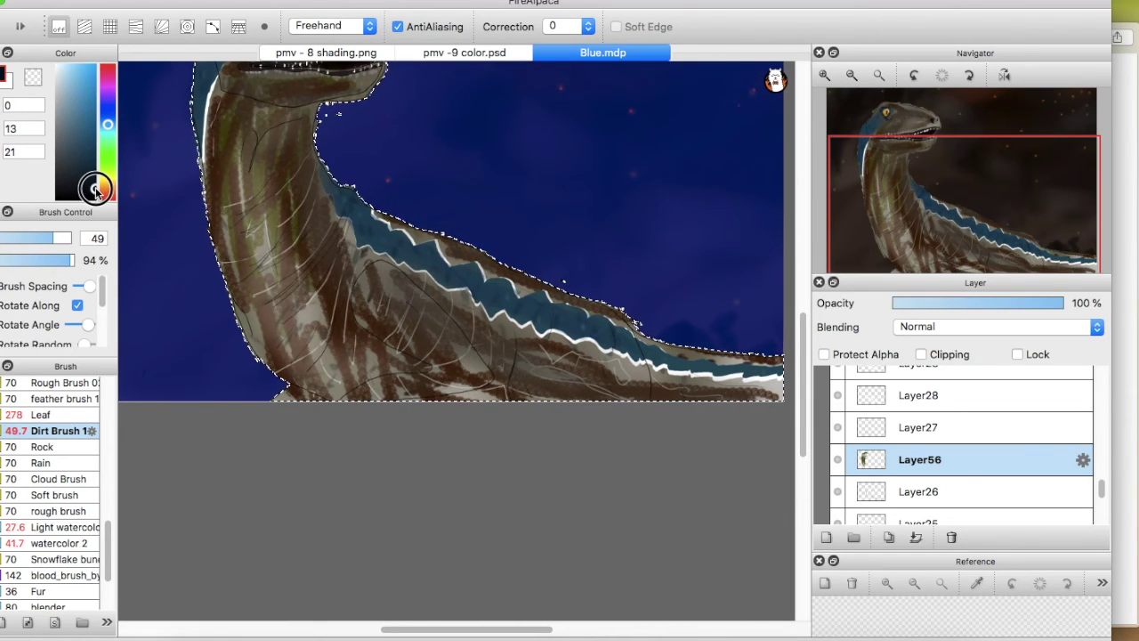
Apply a Gaussian Blur with a value of 2.99 to the streaks on Layer56
{"action": "left_click", "coordinate": [881, 75]}
{"action": "left_click", "coordinate": [276, 2]}
{"action": "mouse_move", "coordinate": [232, 1]}
{"action": "left_click", "coordinate": [269, 96]}
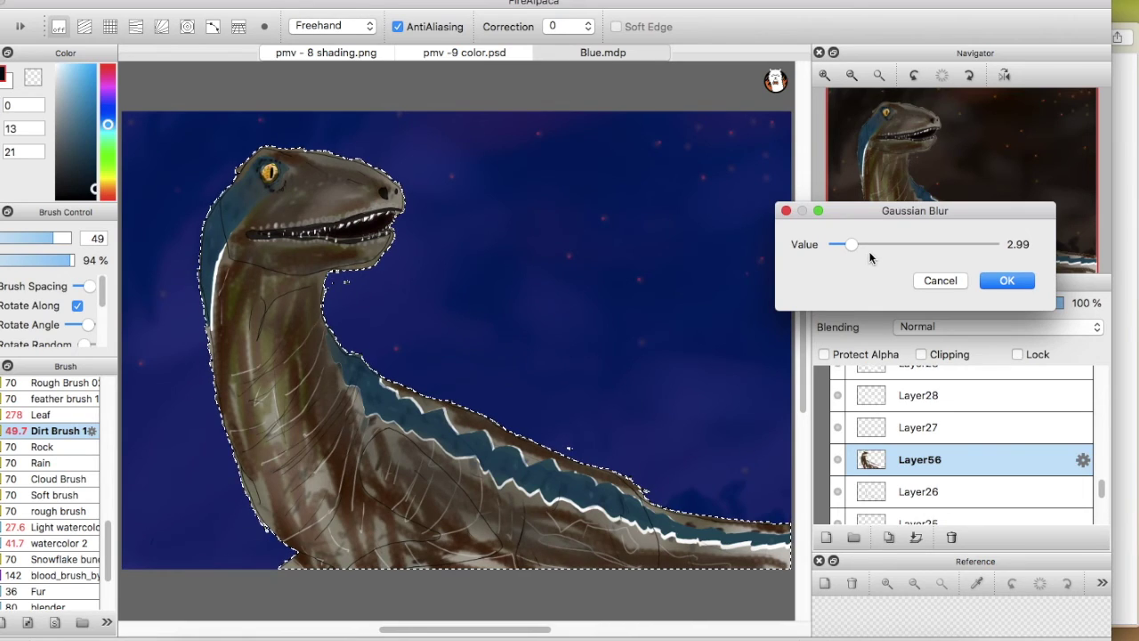
{"action": "left_click", "coordinate": [1006, 280]}
Lower the opacity of Layer56 to 36% and compare the painting with that layer hidden and shown
{"action": "left_click", "coordinate": [990, 302]}
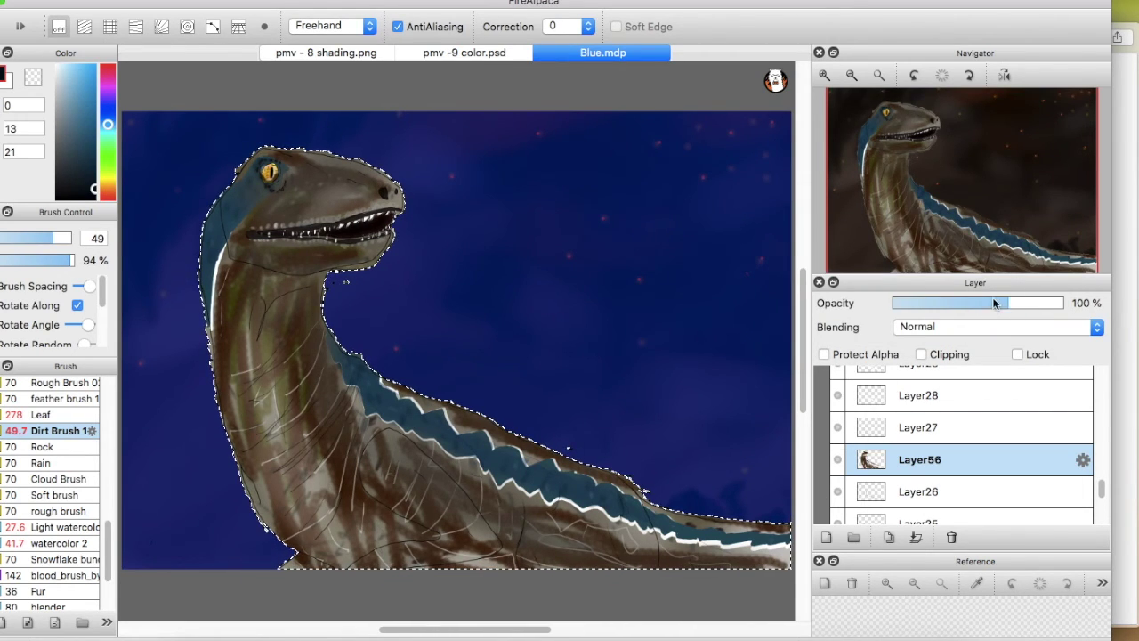
{"action": "left_click_drag", "start_coordinate": [966, 304], "coordinate": [956, 307]}
{"action": "left_click", "coordinate": [835, 458]}
{"action": "left_click", "coordinate": [834, 462]}
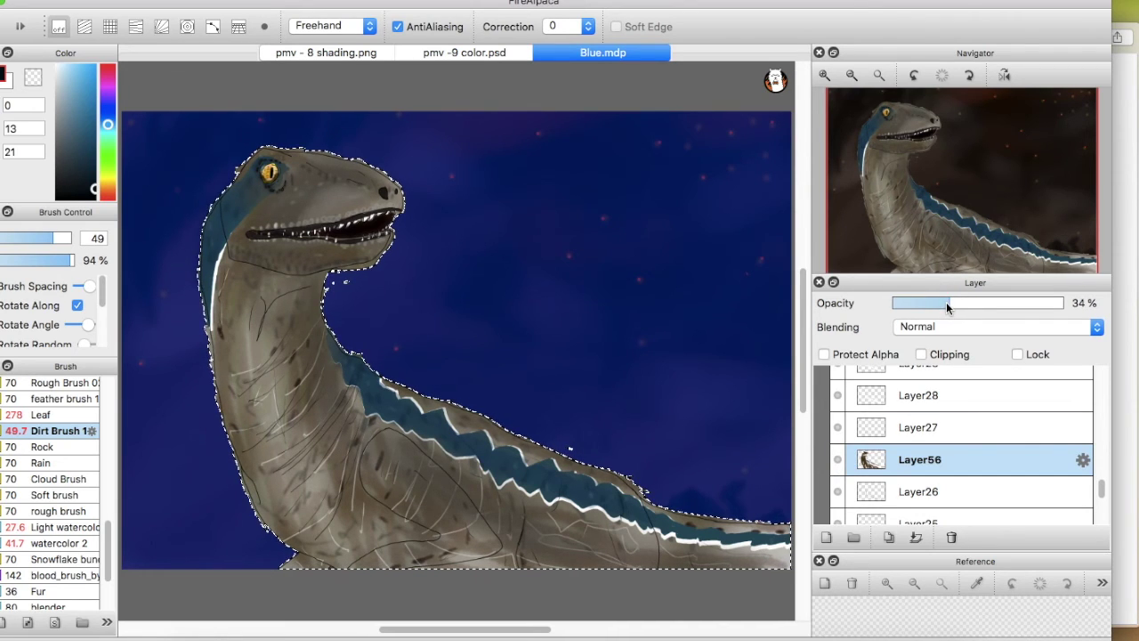
Move the painting window aside and compare the raptor's colouring with the Jurassic World reference poster
{"action": "left_click_drag", "start_coordinate": [856, 5], "coordinate": [664, 4]}
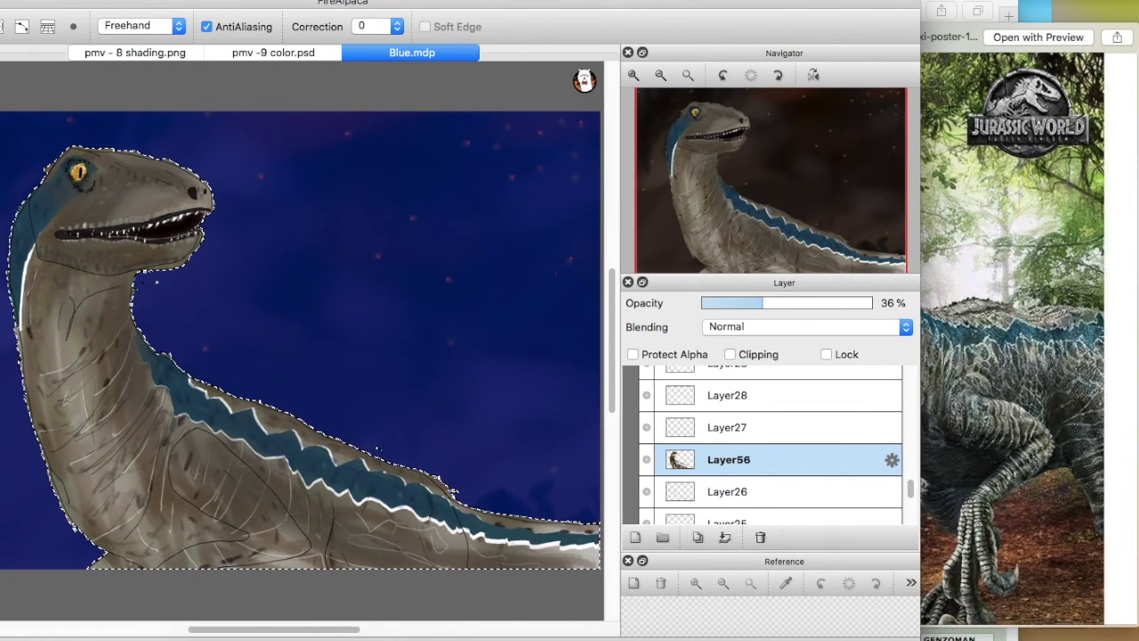
{"action": "left_click", "coordinate": [659, 75]}
{"action": "left_click", "coordinate": [679, 33]}
{"action": "left_click_drag", "start_coordinate": [719, 178], "coordinate": [748, 192]}
{"action": "left_click_drag", "start_coordinate": [733, 8], "coordinate": [587, 6]}
{"action": "left_click", "coordinate": [910, 369]}
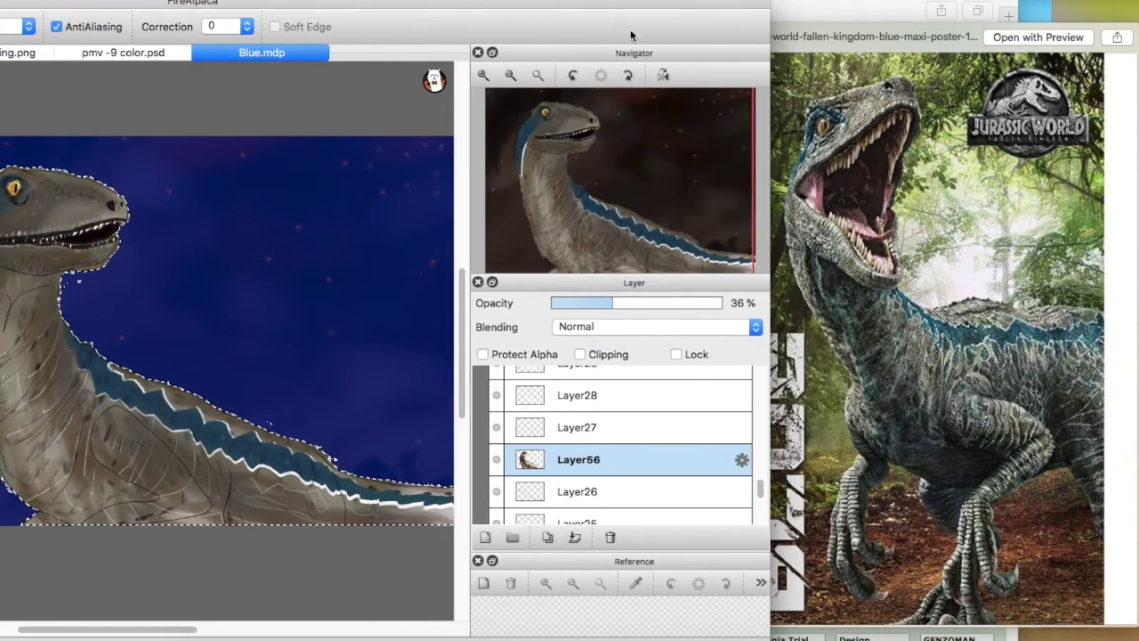
{"action": "left_click", "coordinate": [511, 75]}
{"action": "left_click_drag", "start_coordinate": [598, 191], "coordinate": [578, 199]}
{"action": "left_click", "coordinate": [405, 639]}
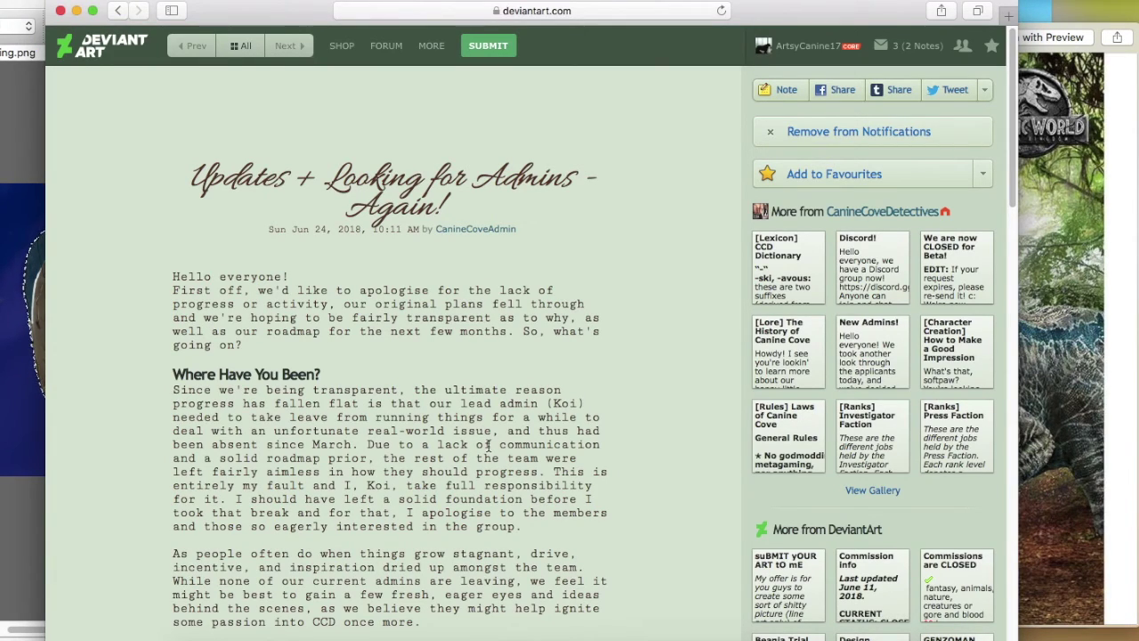
{"action": "left_click", "coordinate": [980, 180]}
{"action": "left_click", "coordinate": [904, 271]}
{"action": "left_click", "coordinate": [61, 11]}
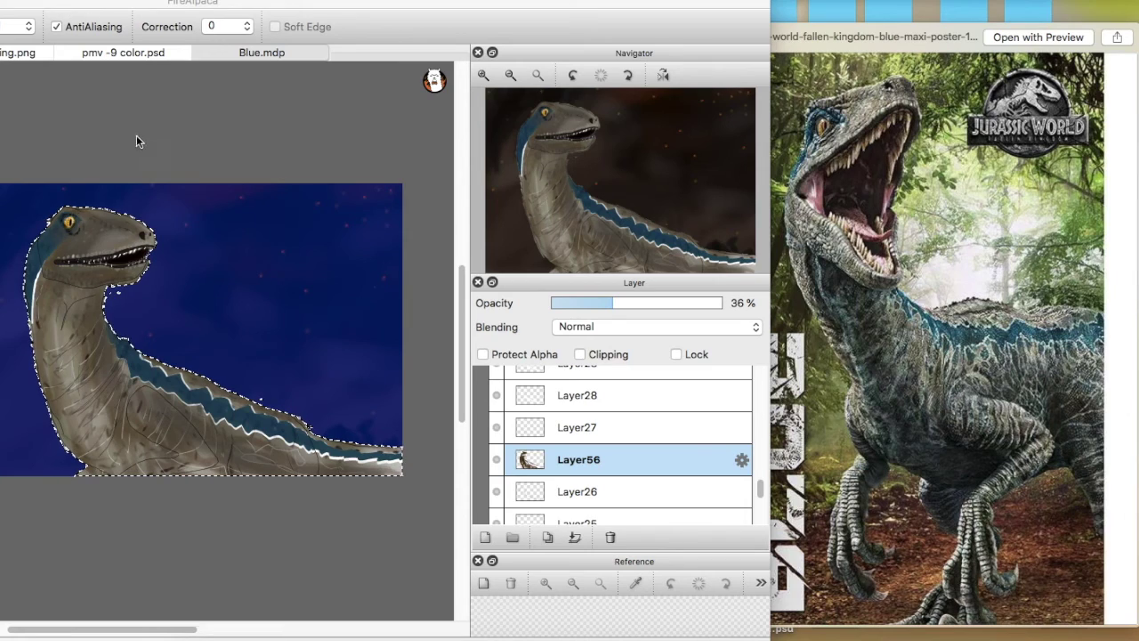
Compare the painting with Layer56 hidden and shown, and brighten Layer56 by raising the upper part of its RGB Tone Curve
{"action": "left_click", "coordinate": [498, 463]}
{"action": "left_click", "coordinate": [497, 463]}
{"action": "left_click_drag", "start_coordinate": [224, 1], "coordinate": [238, 56]}
{"action": "left_click", "coordinate": [260, 31]}
{"action": "left_click_drag", "start_coordinate": [801, 278], "coordinate": [811, 212]}
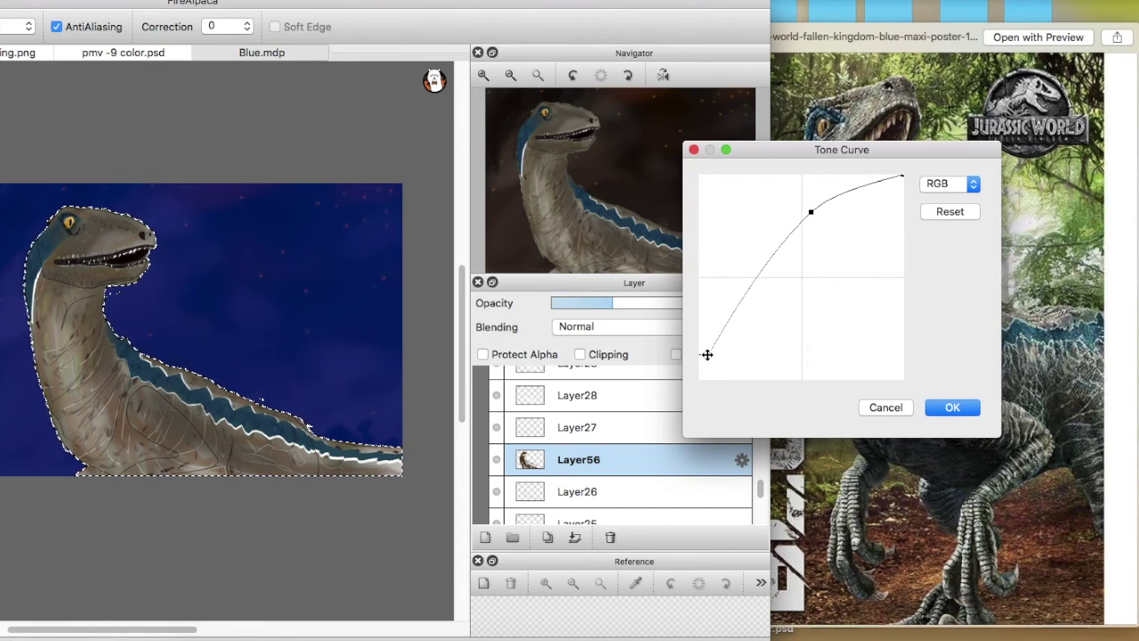
{"action": "left_click", "coordinate": [936, 411]}
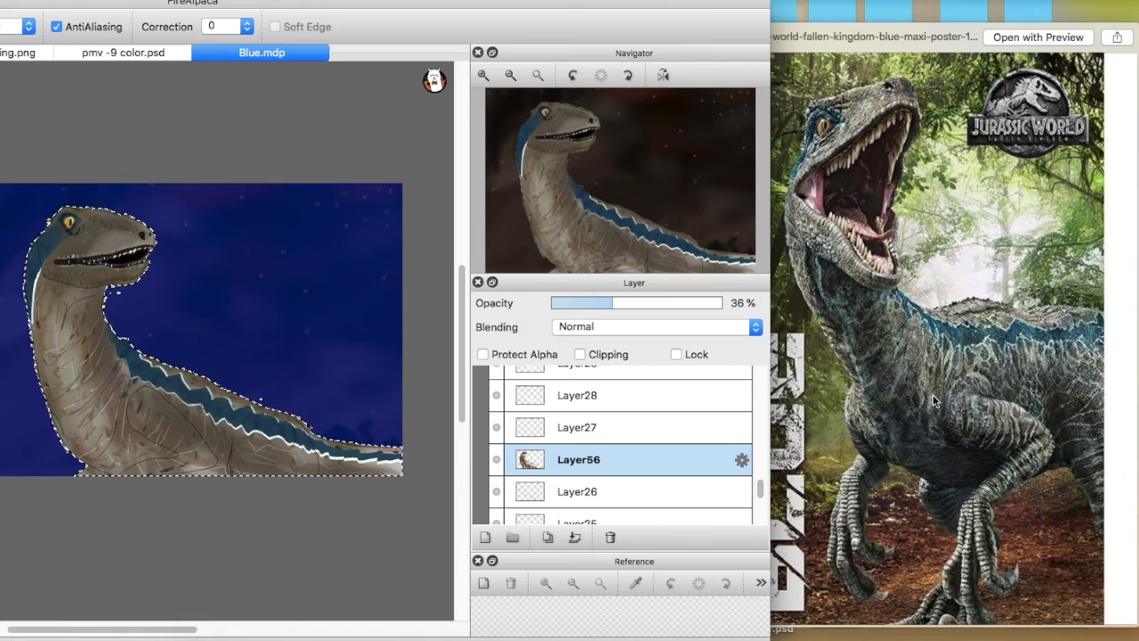
Set the opacity of Layer23 to 27% and compare the painting with Layer22 hidden and shown
{"action": "left_click_drag", "start_coordinate": [758, 494], "coordinate": [758, 509]}
{"action": "left_click", "coordinate": [498, 479]}
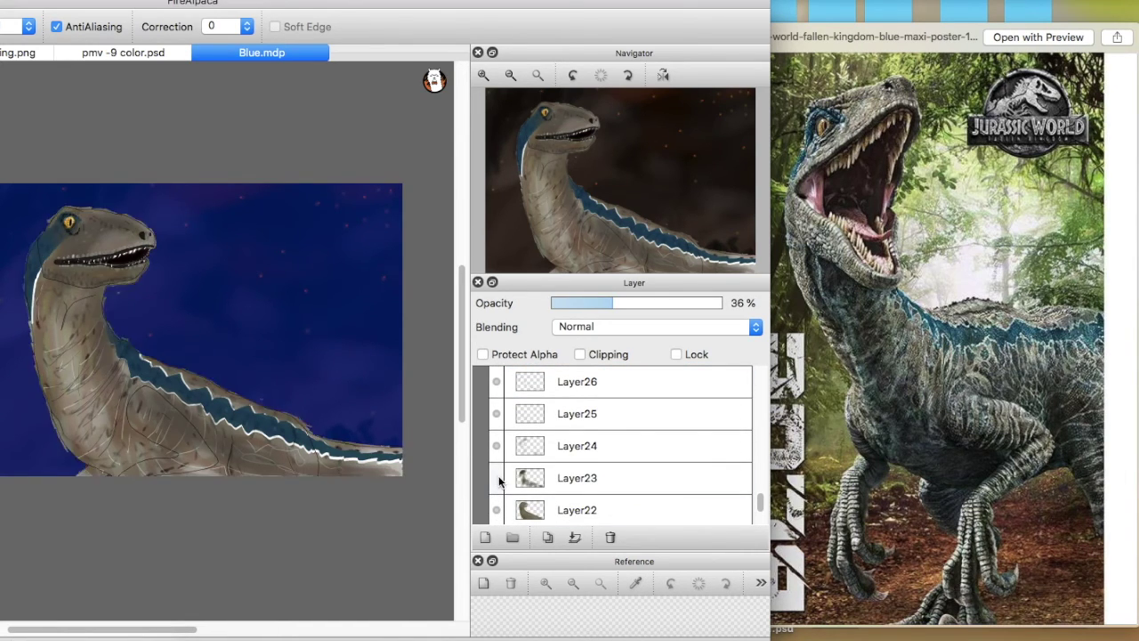
{"action": "left_click", "coordinate": [519, 485]}
{"action": "left_click", "coordinate": [598, 303]}
{"action": "left_click", "coordinate": [496, 509]}
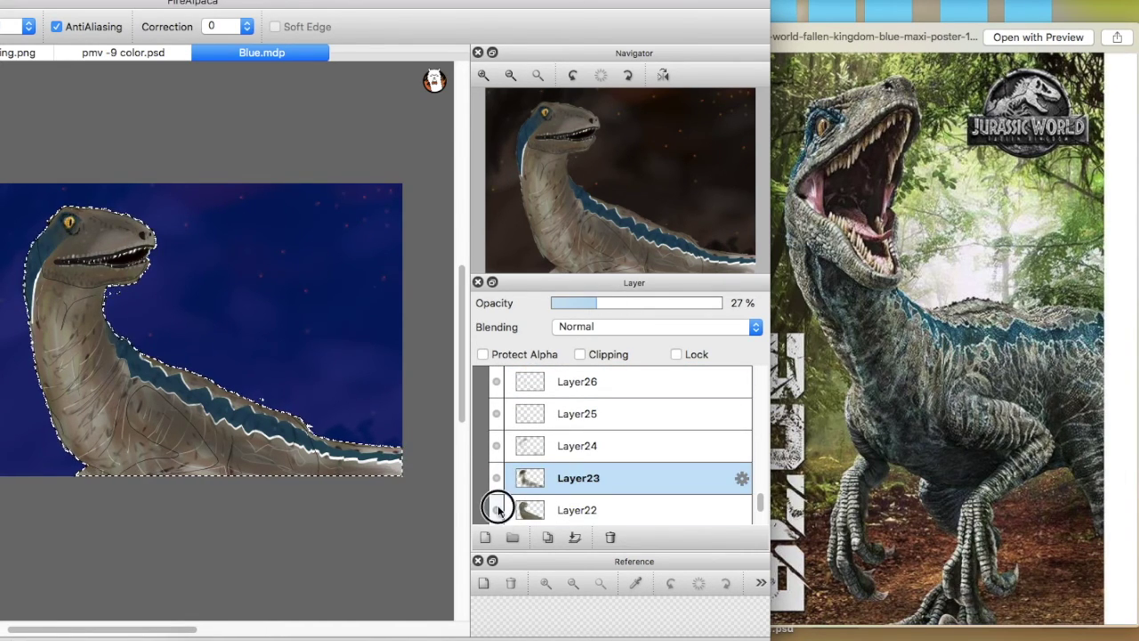
{"action": "left_click", "coordinate": [498, 509]}
{"action": "left_click", "coordinate": [516, 511]}
{"action": "left_click", "coordinate": [527, 510]}
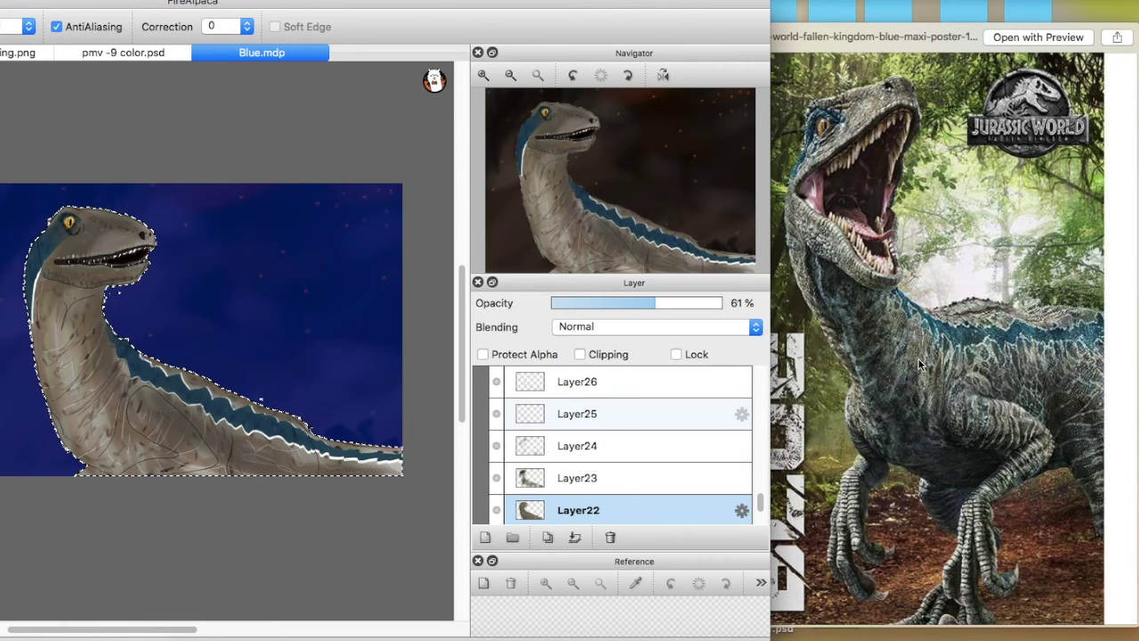
Close the poster preview and examine the velociraptor statue reference in IMG_3124.PNG
{"action": "left_click", "coordinate": [848, 372]}
{"action": "key", "text": "space"}
{"action": "left_click", "coordinate": [929, 549]}
{"action": "key", "text": "space"}
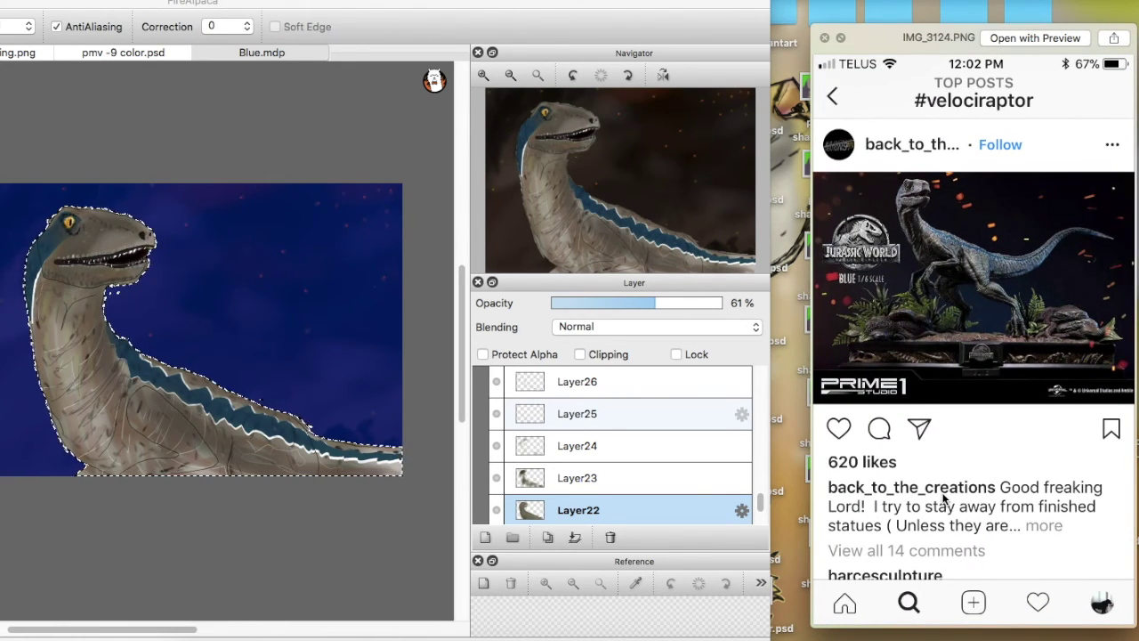
Try a black size 2 pen stroke down the raptor's neck on Layer54 and undo it
{"action": "left_click_drag", "start_coordinate": [572, 2], "coordinate": [976, 3]}
{"action": "left_click", "coordinate": [136, 385]}
{"action": "left_click", "coordinate": [154, 198]}
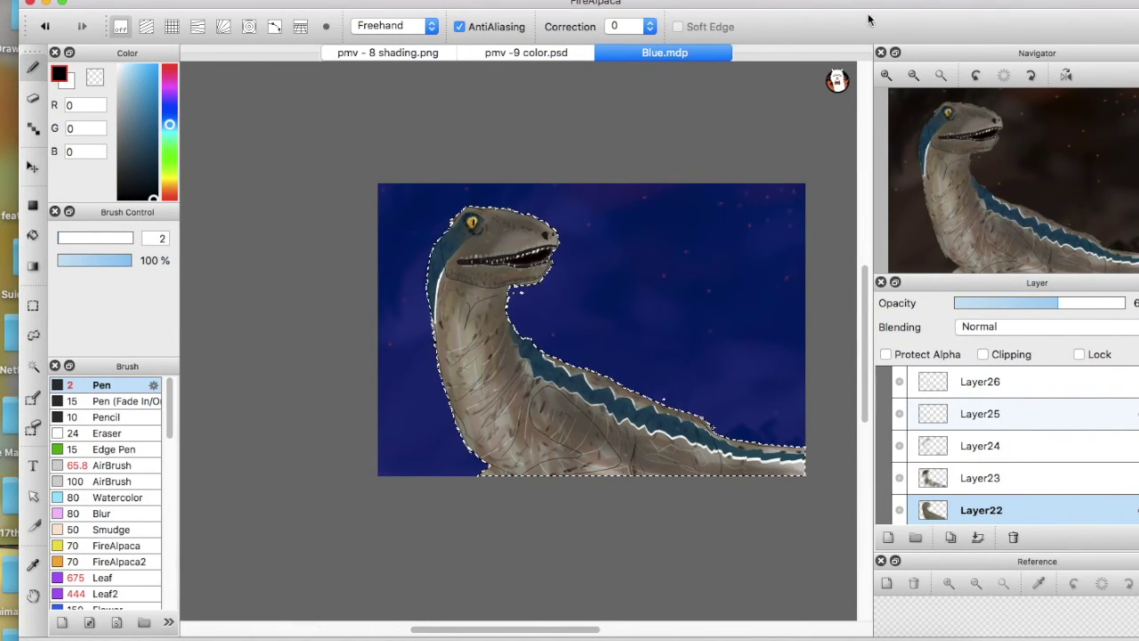
{"action": "left_click_drag", "start_coordinate": [861, 14], "coordinate": [799, 14]}
{"action": "left_click_drag", "start_coordinate": [1103, 488], "coordinate": [1119, 370]}
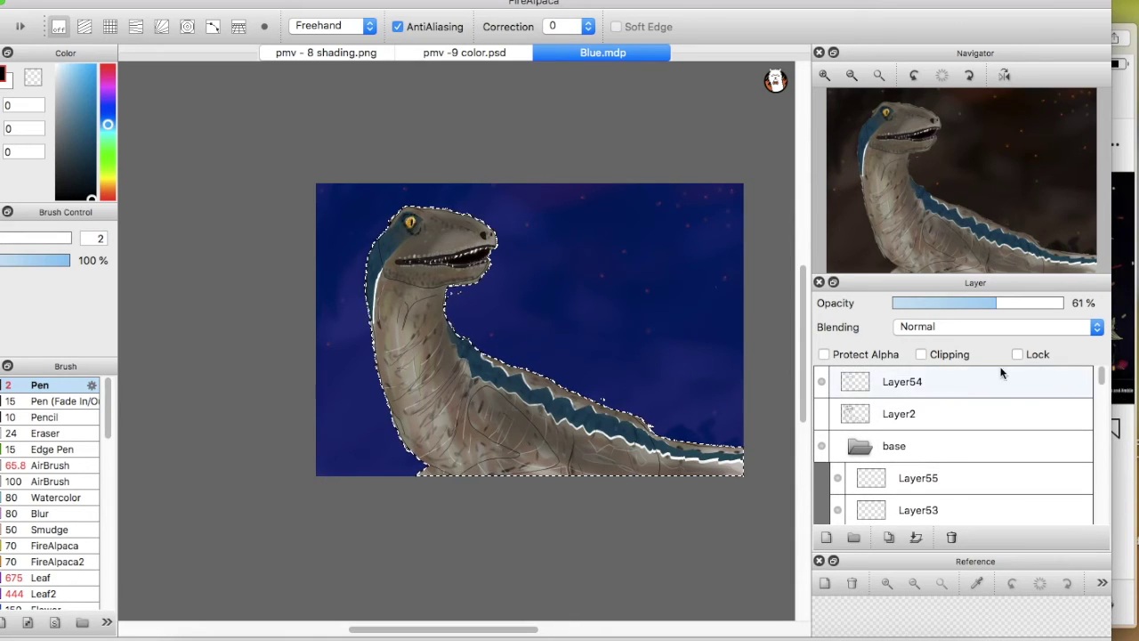
{"action": "left_click", "coordinate": [1002, 382]}
{"action": "left_click", "coordinate": [824, 75]}
{"action": "left_click_drag", "start_coordinate": [322, 316], "coordinate": [316, 372]}
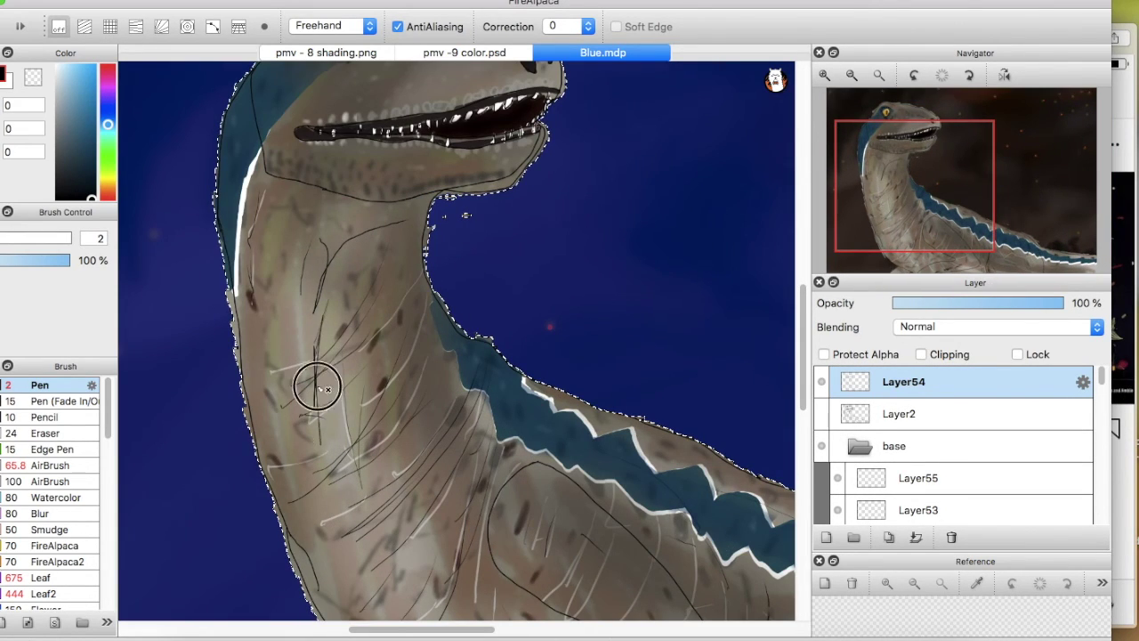
{"action": "key", "text": "super+z"}
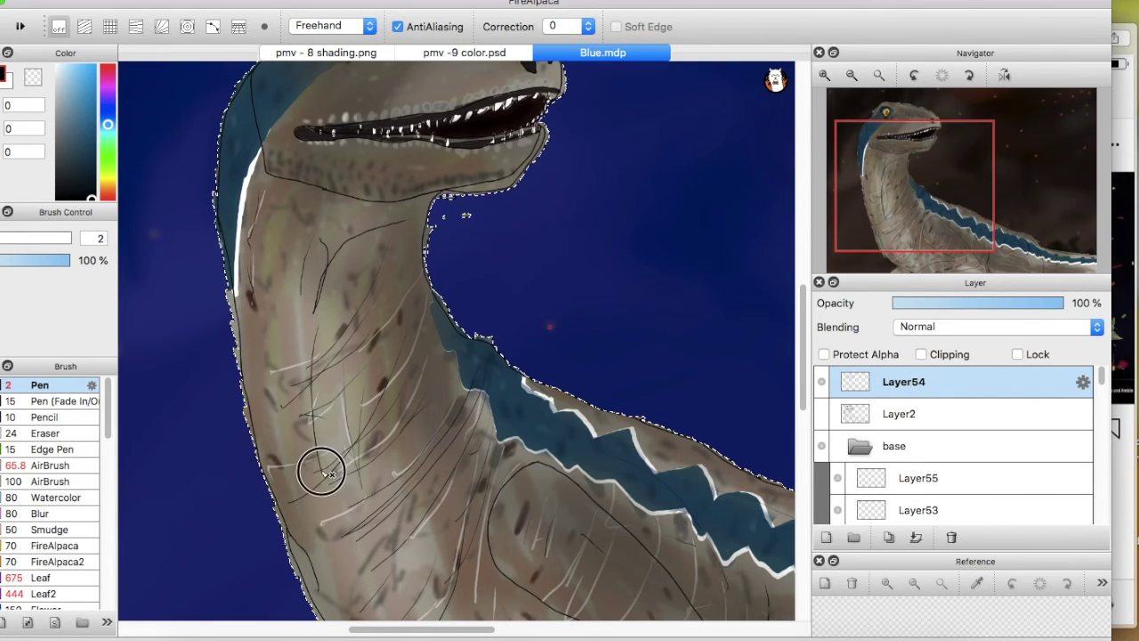
Add a new layer above Layer54 and paint a white highlight in the raptor's eye, with the poster placed alongside as reference
{"action": "mouse_move", "coordinate": [865, 95]}
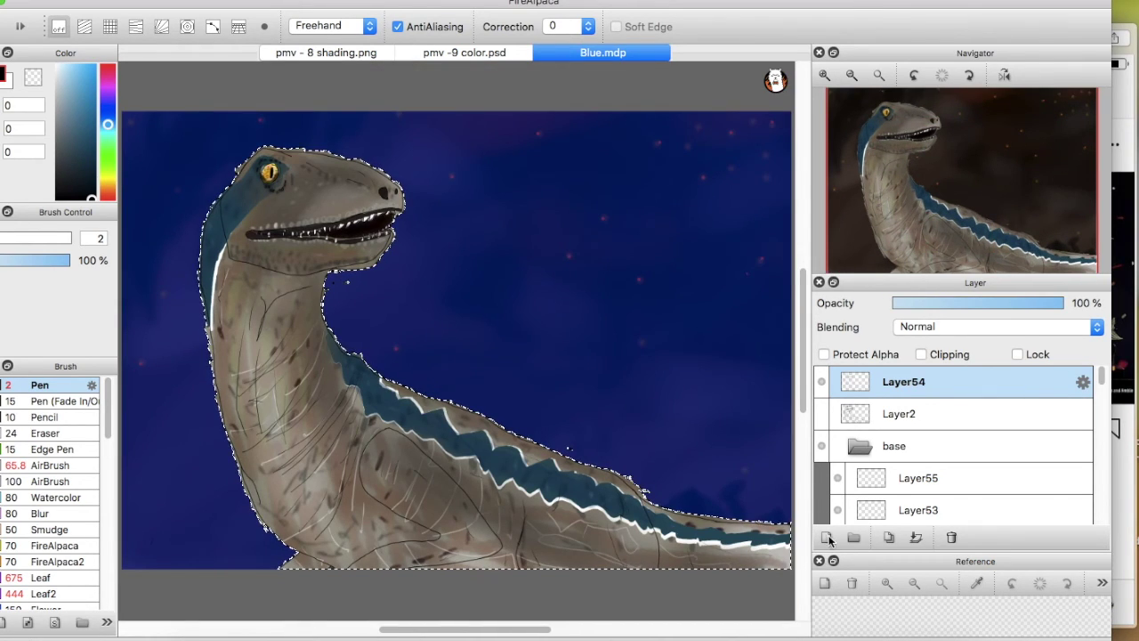
{"action": "key", "text": "super+shift+n"}
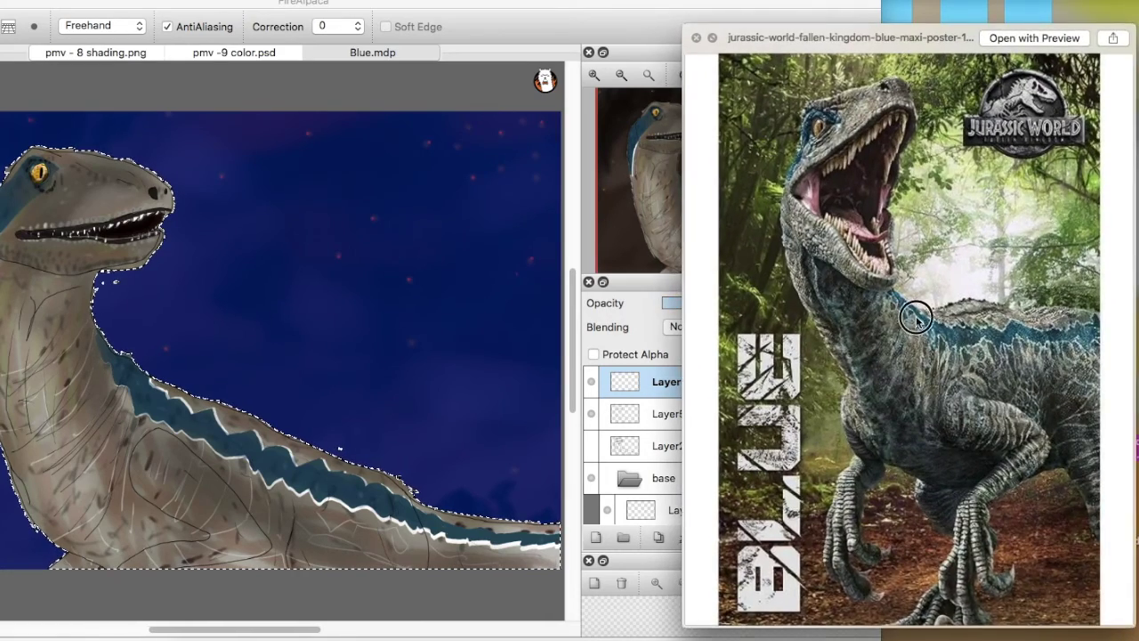
{"action": "left_click_drag", "start_coordinate": [917, 320], "coordinate": [1010, 316]}
{"action": "left_click_drag", "start_coordinate": [753, 22], "coordinate": [737, 25]}
{"action": "left_click", "coordinate": [579, 77]}
{"action": "left_click", "coordinate": [578, 77]}
{"action": "left_click_drag", "start_coordinate": [655, 158], "coordinate": [644, 143]}
{"action": "scroll", "coordinate": [644, 142], "scroll_direction": "up", "scroll_amount": 2}
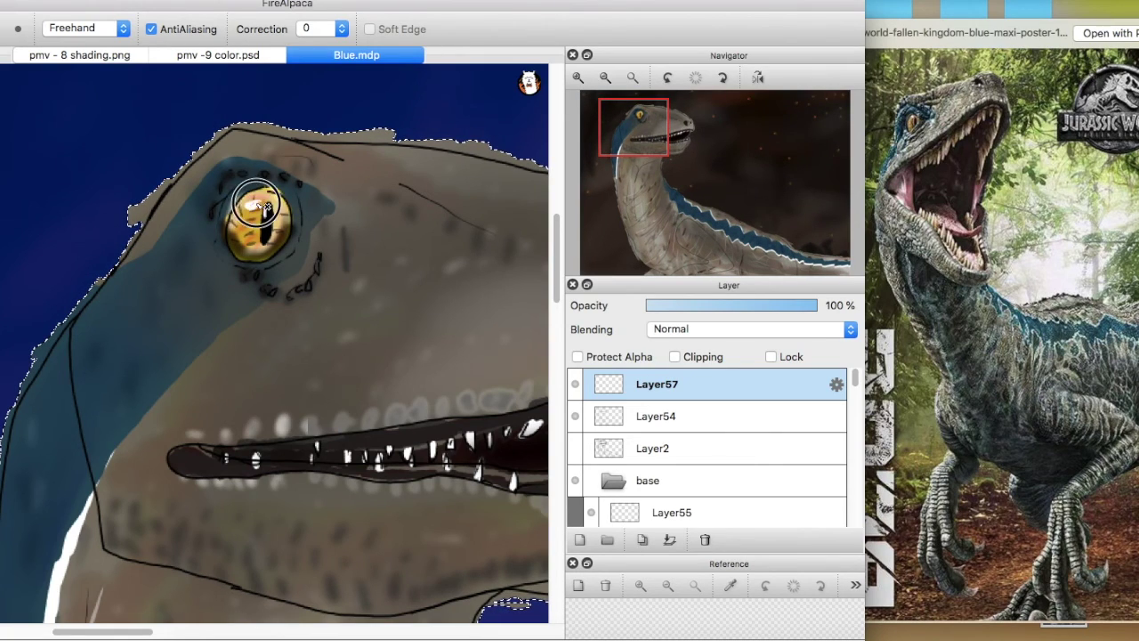
{"action": "left_click", "coordinate": [633, 78]}
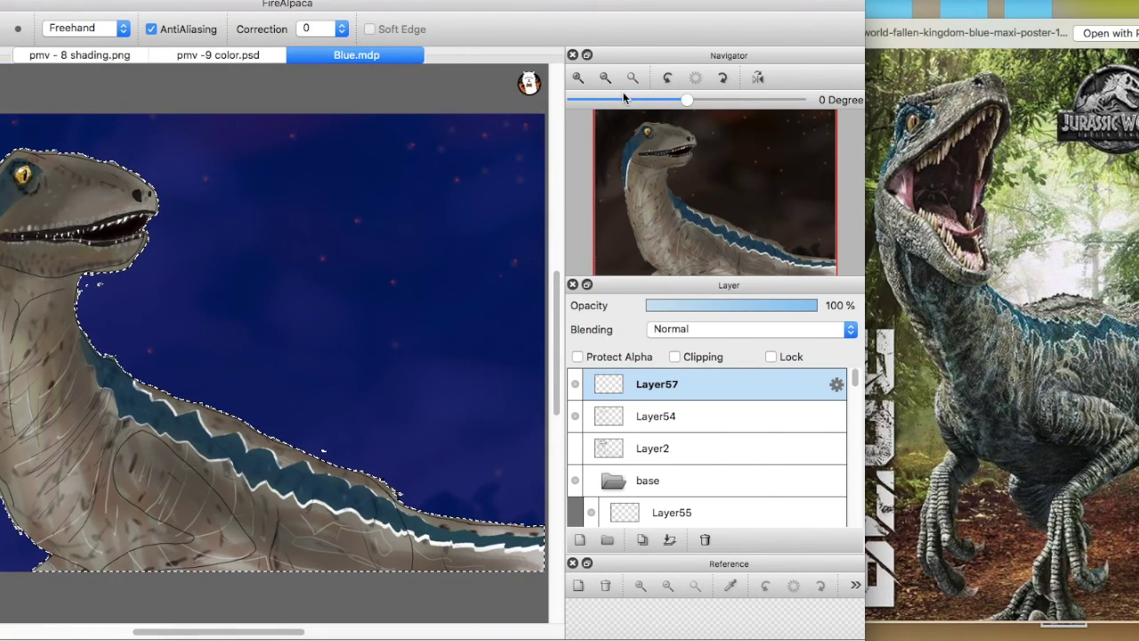
Add fine black pen strokes of size 2 to the raptor's head on Layer54
{"action": "left_click", "coordinate": [656, 416]}
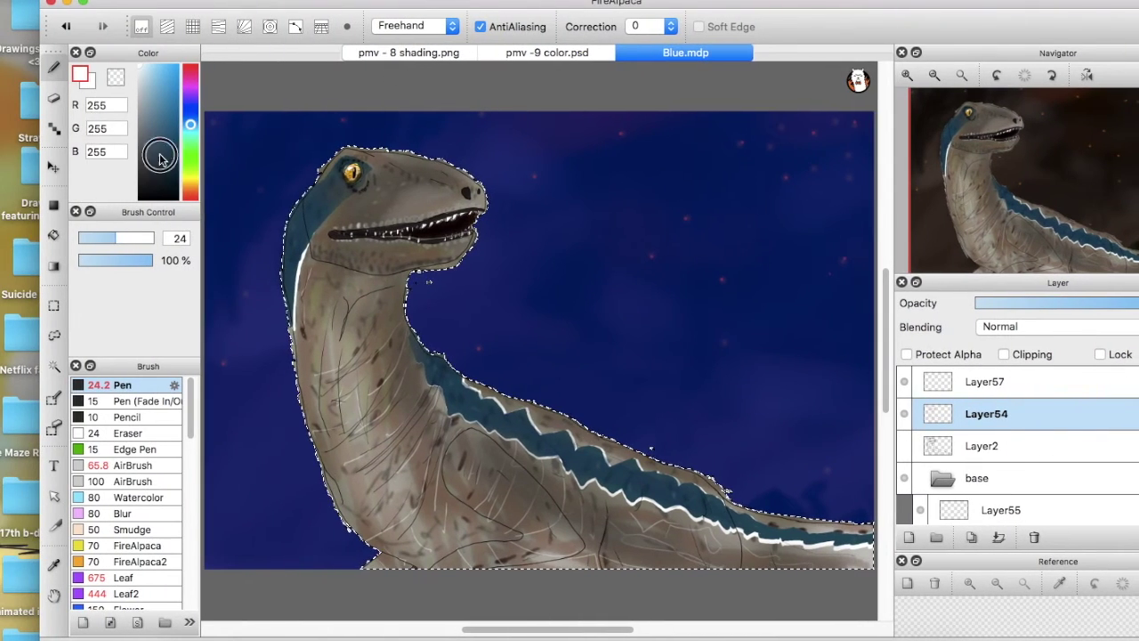
{"action": "type", "text": "2"}
{"action": "left_click", "coordinate": [907, 77]}
{"action": "left_click", "coordinate": [907, 77]}
{"action": "left_click", "coordinate": [907, 77]}
{"action": "left_click_drag", "start_coordinate": [995, 155], "coordinate": [975, 123]}
{"action": "left_click_drag", "start_coordinate": [476, 203], "coordinate": [501, 212]}
{"action": "left_click_drag", "start_coordinate": [442, 265], "coordinate": [443, 269]}
{"action": "left_click", "coordinate": [960, 77]}
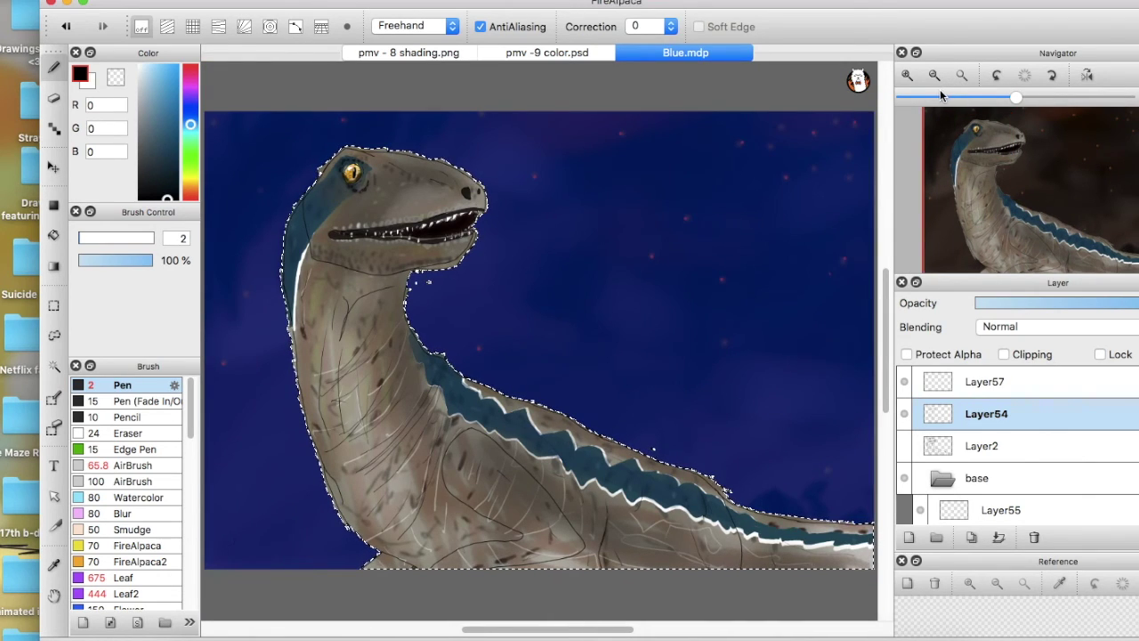
Clear the selection around the raptor and return to the brush
{"action": "left_click", "coordinate": [57, 312]}
{"action": "left_click", "coordinate": [237, 437]}
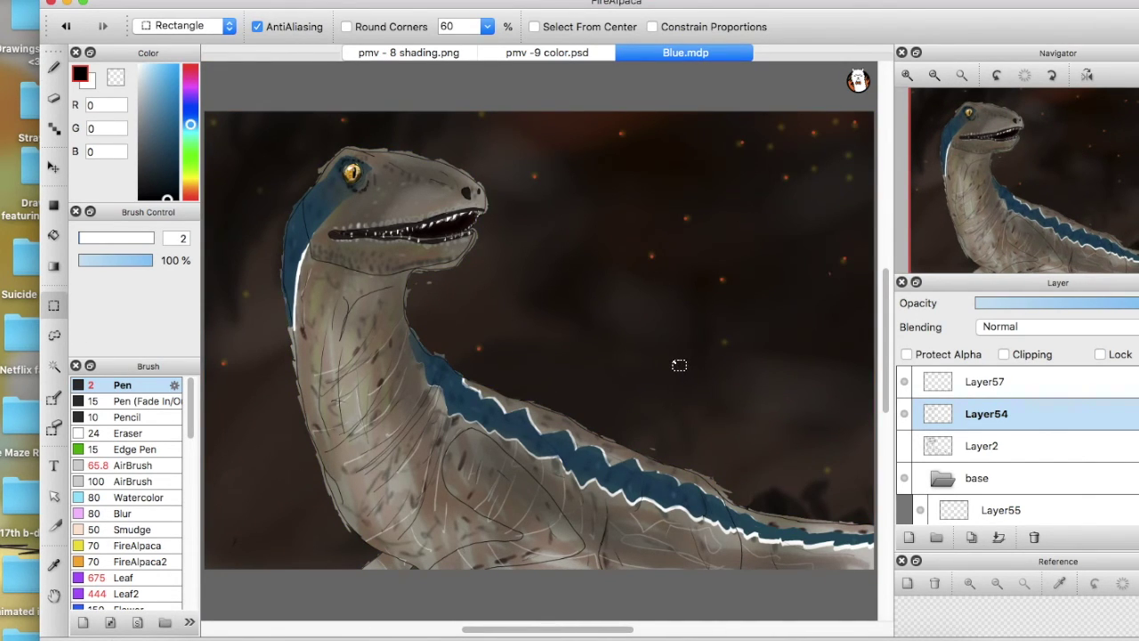
{"action": "key", "text": "b"}
{"action": "left_click", "coordinate": [126, 2]}
{"action": "left_click", "coordinate": [142, 80]}
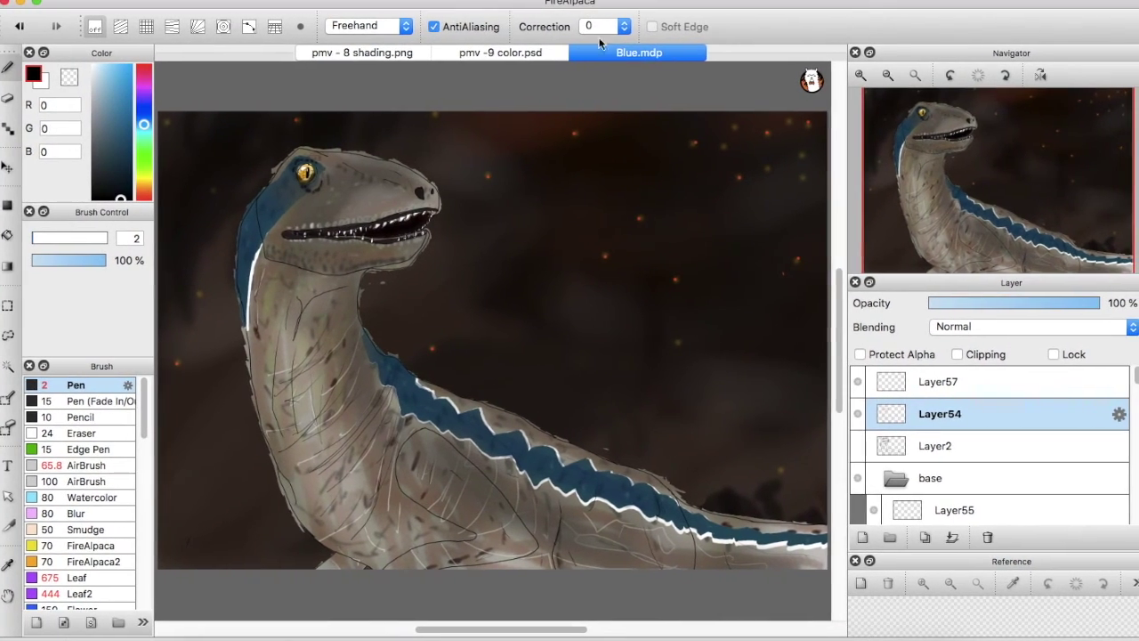
Collapse the base folder and paste a merged copy of its raptor painting as a separate layer above it
{"action": "left_click", "coordinate": [915, 478]}
{"action": "left_click", "coordinate": [877, 481]}
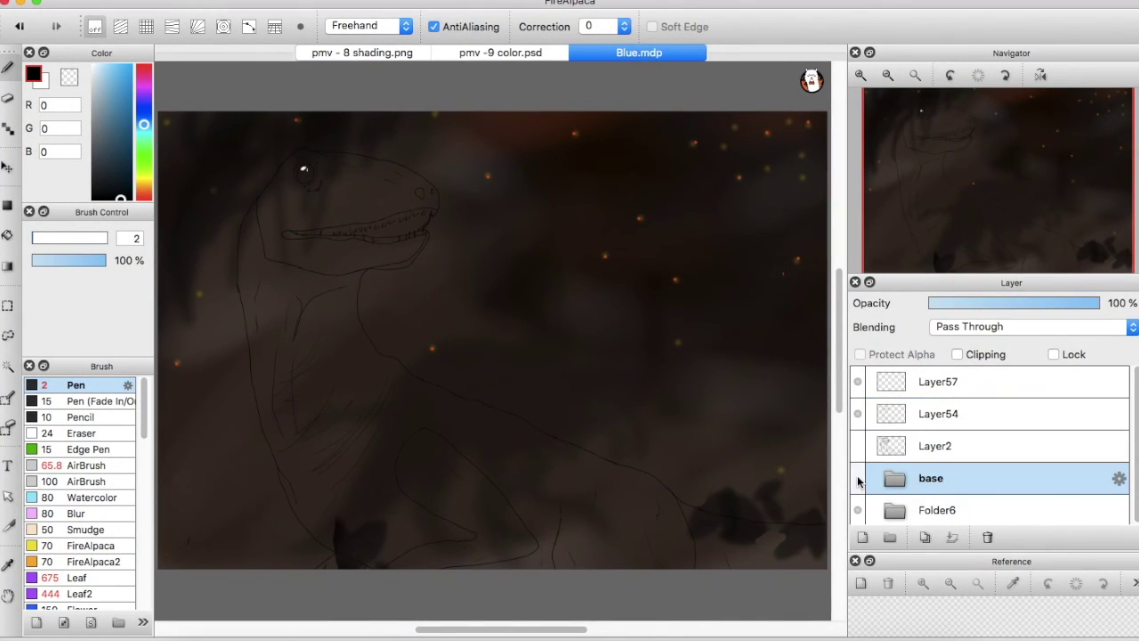
{"action": "left_click", "coordinate": [858, 481]}
{"action": "left_click", "coordinate": [146, 1]}
{"action": "left_click", "coordinate": [168, 55]}
{"action": "left_click", "coordinate": [150, 1]}
{"action": "left_click", "coordinate": [167, 71]}
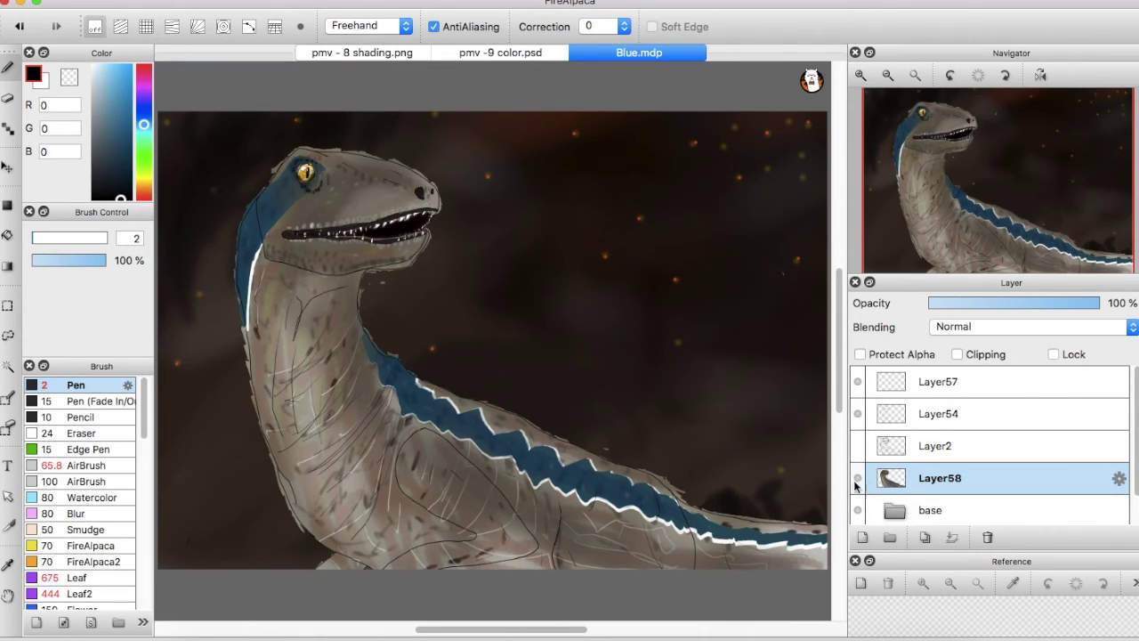
Hide the base folder and Folder6, leaving the merged raptor copy on Layer58 with the line art
{"action": "left_click", "coordinate": [857, 512]}
{"action": "left_click_drag", "start_coordinate": [1135, 476], "coordinate": [1134, 507]}
{"action": "left_click", "coordinate": [858, 510]}
{"action": "left_click", "coordinate": [858, 445]}
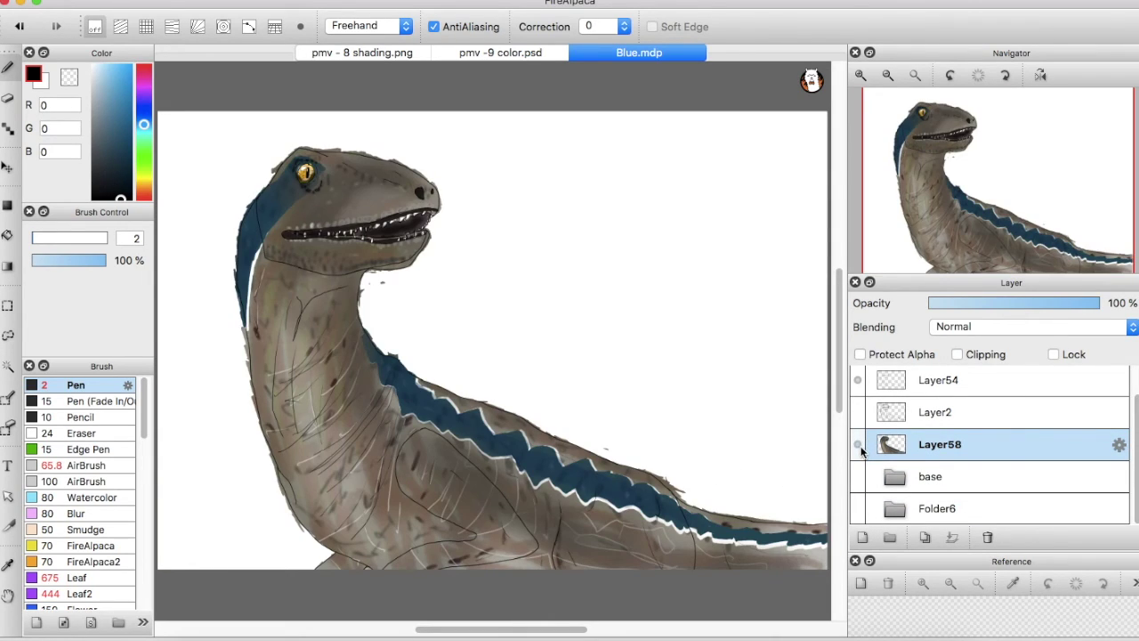
Toggle Layer54, Layer2 and Layer58 to compare line art, sketch and paint, leaving only the Layer54 line art shown
{"action": "left_click", "coordinate": [859, 382]}
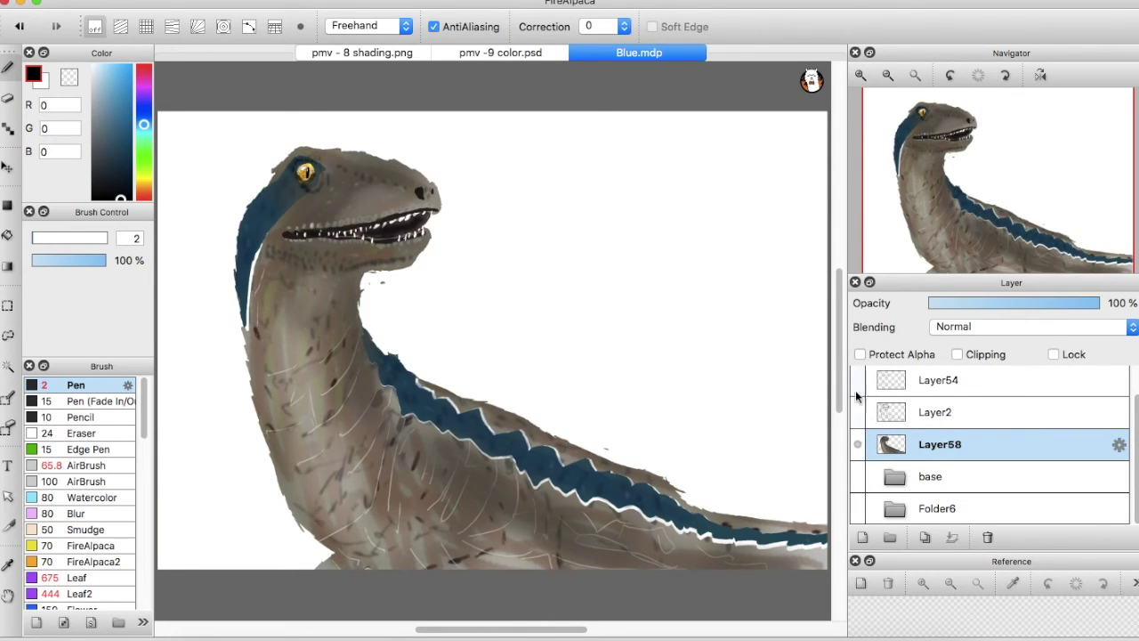
{"action": "left_click", "coordinate": [858, 444]}
{"action": "left_click", "coordinate": [859, 412]}
{"action": "left_click", "coordinate": [859, 412]}
{"action": "left_click", "coordinate": [859, 380]}
{"action": "left_click", "coordinate": [859, 380]}
{"action": "left_click", "coordinate": [858, 408]}
{"action": "left_click", "coordinate": [857, 404]}
{"action": "left_click", "coordinate": [859, 380]}
{"action": "left_click", "coordinate": [858, 410]}
{"action": "left_click", "coordinate": [858, 384]}
{"action": "left_click", "coordinate": [858, 385]}
{"action": "left_click", "coordinate": [856, 403]}
{"action": "left_click", "coordinate": [855, 404]}
{"action": "left_click", "coordinate": [855, 404]}
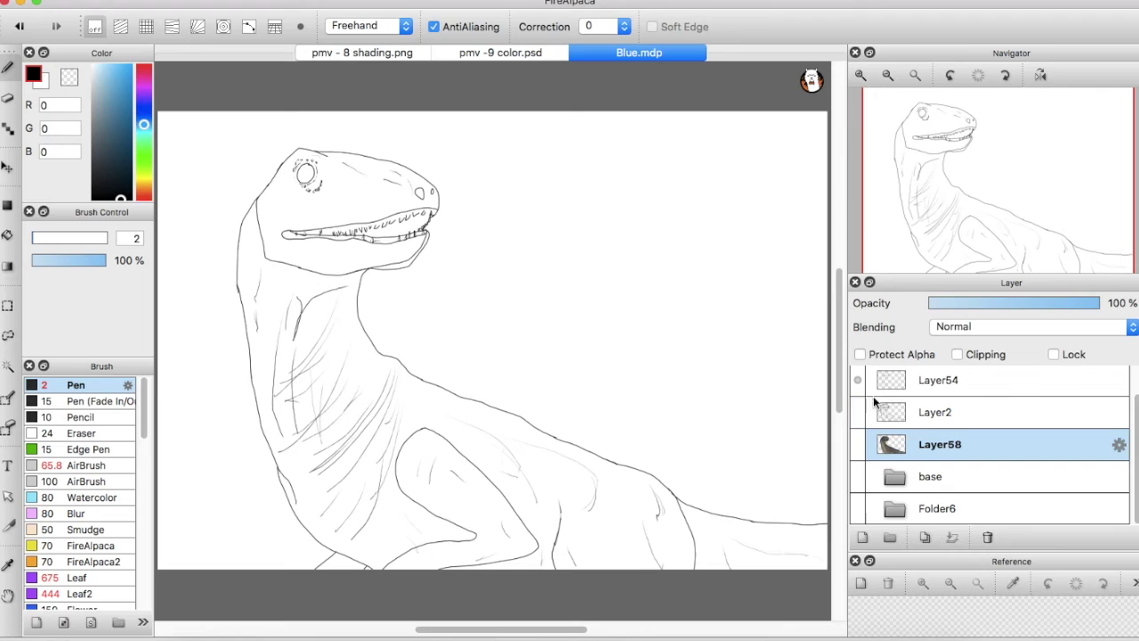
Show the Layer2 sketch and trace its brow and snout lines onto Layer54 with the black size 2 pen
{"action": "left_click", "coordinate": [873, 385]}
{"action": "left_click", "coordinate": [855, 412]}
{"action": "left_click", "coordinate": [861, 75]}
{"action": "left_click", "coordinate": [862, 76]}
{"action": "left_click", "coordinate": [862, 76]}
{"action": "left_click", "coordinate": [862, 75]}
{"action": "left_click_drag", "start_coordinate": [961, 189], "coordinate": [938, 144]}
{"action": "key", "text": "e"}
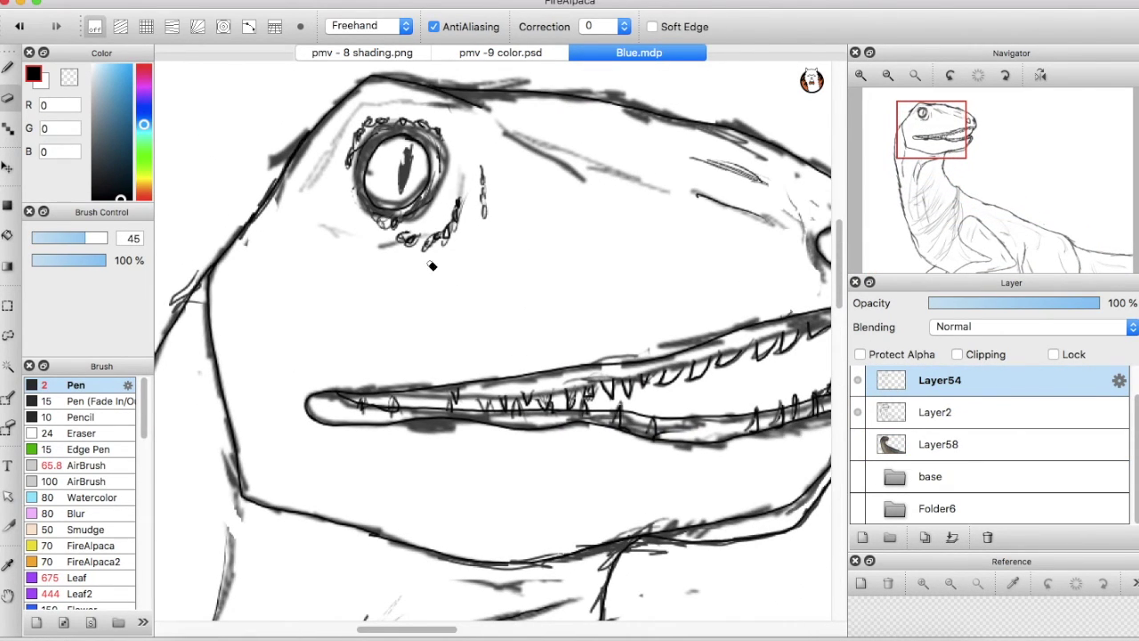
{"action": "key", "text": "b"}
{"action": "mouse_move", "coordinate": [658, 188]}
{"action": "left_mouse_down"}
{"action": "mouse_move", "coordinate": [363, 103]}
{"action": "mouse_move", "coordinate": [310, 176]}
{"action": "left_mouse_up"}
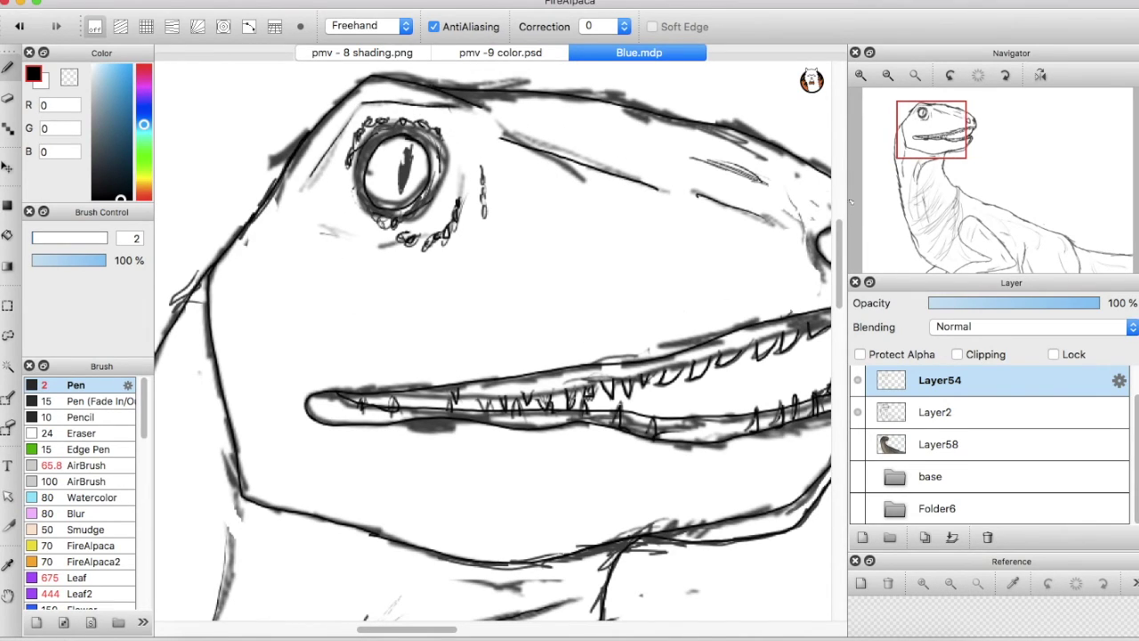
{"action": "left_click", "coordinate": [915, 74]}
Compare the line art with the Layer2 sketch shown and hidden, leaving the sketch hidden
{"action": "left_click", "coordinate": [857, 412]}
{"action": "left_click", "coordinate": [857, 412]}
{"action": "left_click", "coordinate": [857, 412]}
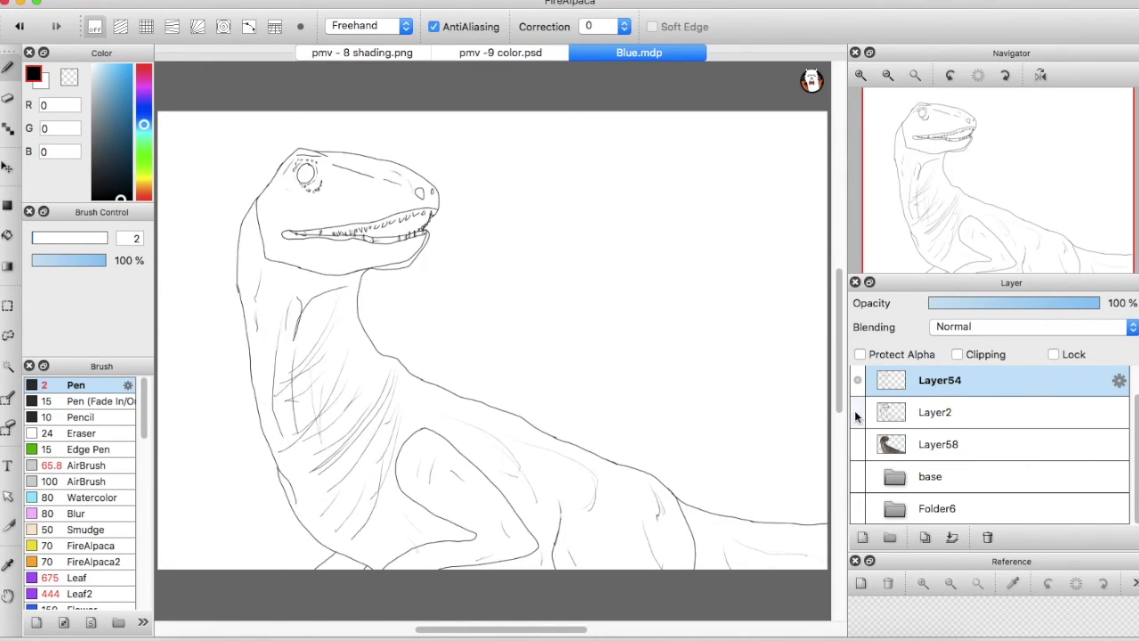
{"action": "left_click", "coordinate": [857, 414]}
{"action": "left_click", "coordinate": [857, 415]}
{"action": "left_click", "coordinate": [857, 412]}
{"action": "left_click", "coordinate": [857, 412]}
{"action": "left_click", "coordinate": [857, 409]}
{"action": "left_click", "coordinate": [861, 410]}
{"action": "left_click", "coordinate": [863, 411]}
{"action": "left_click", "coordinate": [862, 413]}
{"action": "left_click", "coordinate": [861, 412]}
{"action": "left_click", "coordinate": [861, 412]}
Select the empty background around the raptor's outline with the Magic Wand, using the canvas as reference
{"action": "left_click", "coordinate": [10, 366]}
{"action": "left_click", "coordinate": [208, 458]}
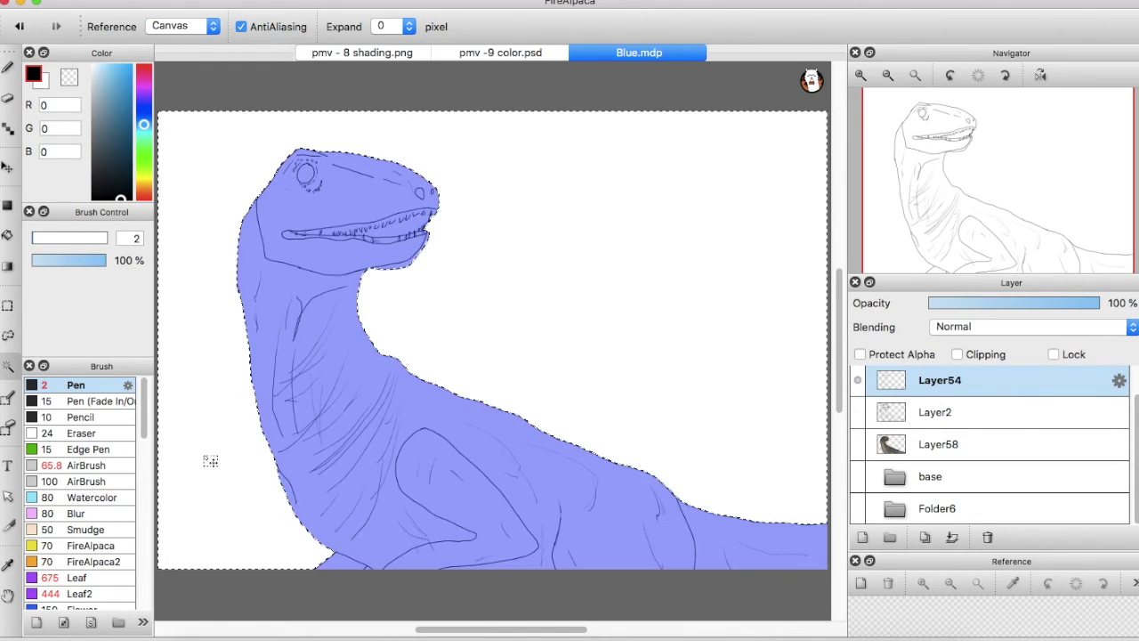
{"action": "left_click", "coordinate": [236, 2]}
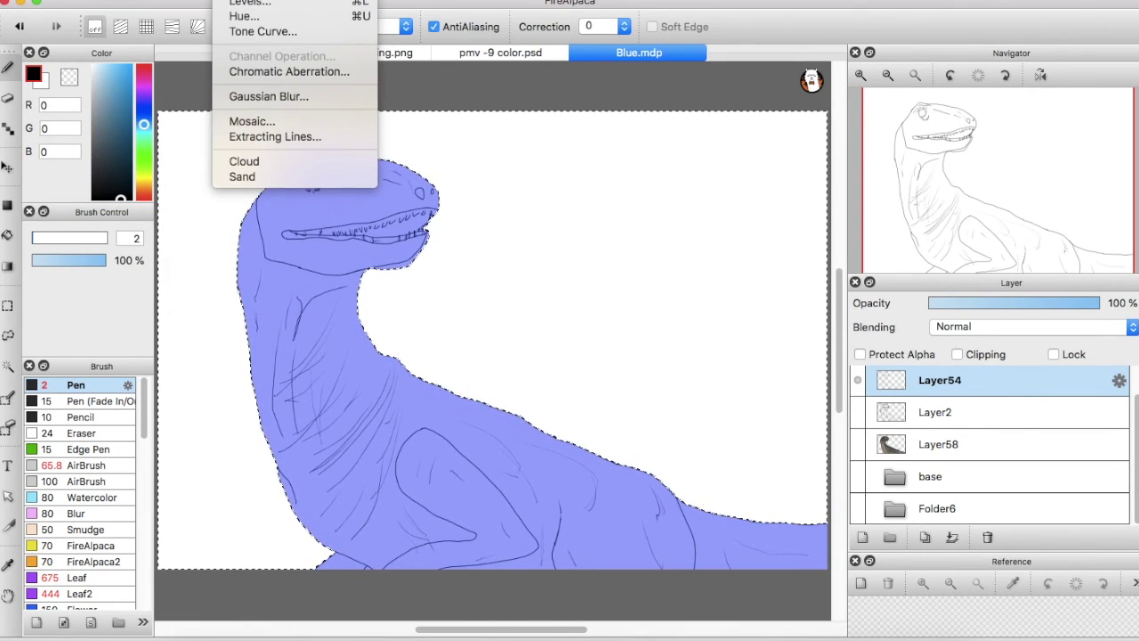
{"action": "left_click", "coordinate": [239, 1]}
Show Layer58 and erase its paint outside the raptor's outline with a large eraser of size 326
{"action": "left_click", "coordinate": [8, 98]}
{"action": "left_click_drag", "start_coordinate": [92, 235], "coordinate": [104, 237]}
{"action": "left_click", "coordinate": [939, 444]}
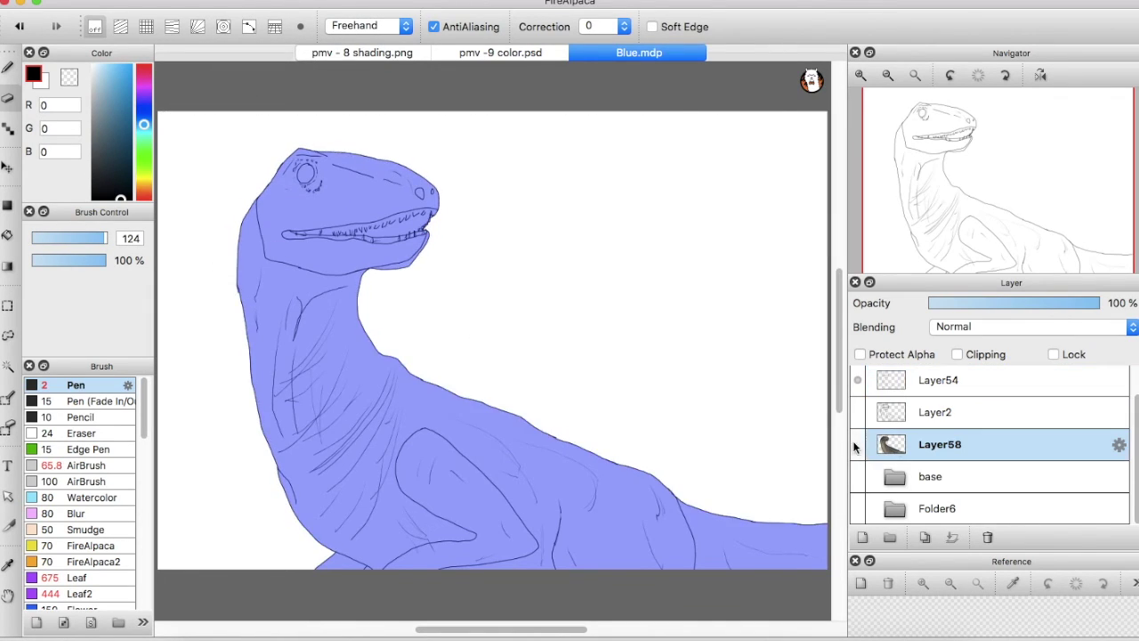
{"action": "left_click", "coordinate": [858, 444]}
{"action": "mouse_move", "coordinate": [456, 222]}
{"action": "left_mouse_down"}
{"action": "mouse_move", "coordinate": [359, 158]}
{"action": "mouse_move", "coordinate": [244, 257]}
{"action": "mouse_move", "coordinate": [321, 565]}
{"action": "mouse_move", "coordinate": [639, 482]}
{"action": "mouse_move", "coordinate": [321, 513]}
{"action": "mouse_move", "coordinate": [443, 362]}
{"action": "mouse_move", "coordinate": [411, 535]}
{"action": "mouse_move", "coordinate": [740, 516]}
{"action": "left_mouse_up"}
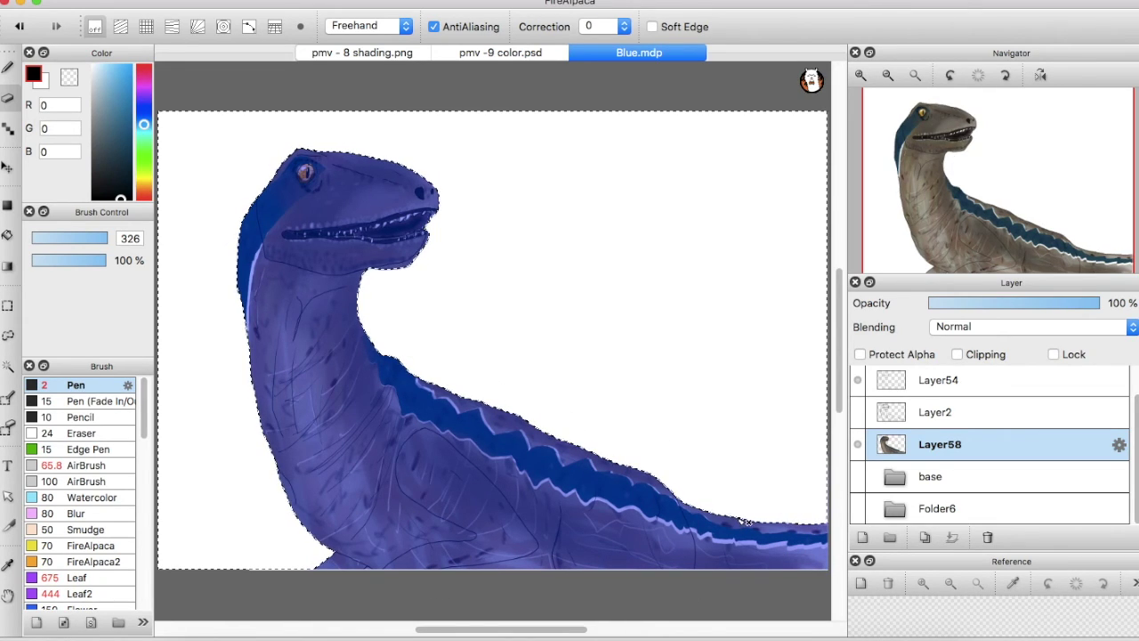
{"action": "scroll", "coordinate": [982, 251], "scroll_direction": "up", "scroll_amount": 3}
Clean up the paint edge along the raptor's back on Layer58 and clear the background selection
{"action": "left_click", "coordinate": [946, 266]}
{"action": "left_click", "coordinate": [183, 0]}
{"action": "mouse_move", "coordinate": [271, 1]}
{"action": "left_click", "coordinate": [298, 32]}
{"action": "left_click", "coordinate": [859, 78]}
{"action": "left_click", "coordinate": [859, 79]}
{"action": "left_click_drag", "start_coordinate": [549, 411], "coordinate": [567, 420]}
{"action": "key", "text": "b"}
{"action": "left_click", "coordinate": [915, 76]}
{"action": "left_click", "coordinate": [7, 305]}
{"action": "left_click", "coordinate": [167, 350]}
{"action": "key", "text": "b"}
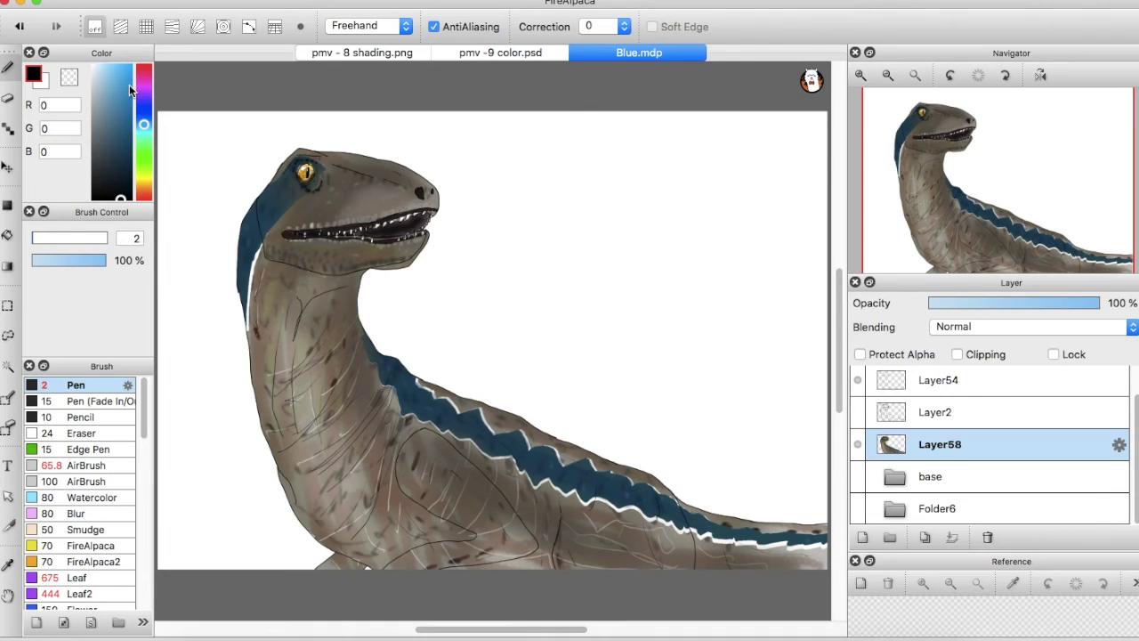
Compare the trimmed Layer58 with the base folder and show the Folder6 background again
{"action": "left_click", "coordinate": [857, 448]}
{"action": "left_click", "coordinate": [857, 479]}
{"action": "left_click", "coordinate": [859, 476]}
{"action": "left_click", "coordinate": [858, 450]}
{"action": "left_click", "coordinate": [856, 509]}
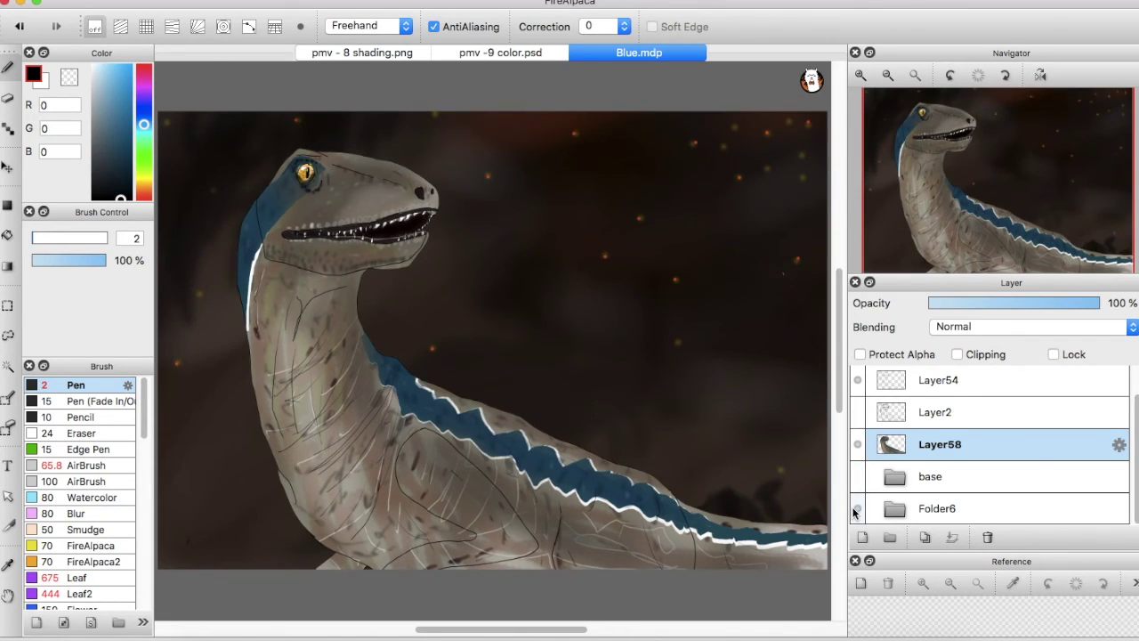
Check the Layer2 sketch against the painting and draw further black size 2 pen strokes around the head on Layer54
{"action": "left_click", "coordinate": [857, 413]}
{"action": "left_click", "coordinate": [858, 412]}
{"action": "left_click", "coordinate": [857, 412]}
{"action": "left_click", "coordinate": [858, 412]}
{"action": "left_click", "coordinate": [908, 391]}
{"action": "left_click", "coordinate": [861, 77]}
{"action": "left_click", "coordinate": [861, 78]}
{"action": "left_click", "coordinate": [861, 77]}
{"action": "left_click", "coordinate": [862, 77]}
{"action": "left_click_drag", "start_coordinate": [976, 184], "coordinate": [964, 163]}
{"action": "left_click", "coordinate": [862, 76]}
{"action": "mouse_move", "coordinate": [629, 156]}
{"action": "left_mouse_down"}
{"action": "mouse_move", "coordinate": [642, 166]}
{"action": "mouse_move", "coordinate": [635, 210]}
{"action": "mouse_move", "coordinate": [555, 326]}
{"action": "mouse_move", "coordinate": [514, 349]}
{"action": "mouse_move", "coordinate": [453, 356]}
{"action": "mouse_move", "coordinate": [338, 348]}
{"action": "left_mouse_up"}
{"action": "left_click", "coordinate": [914, 75]}
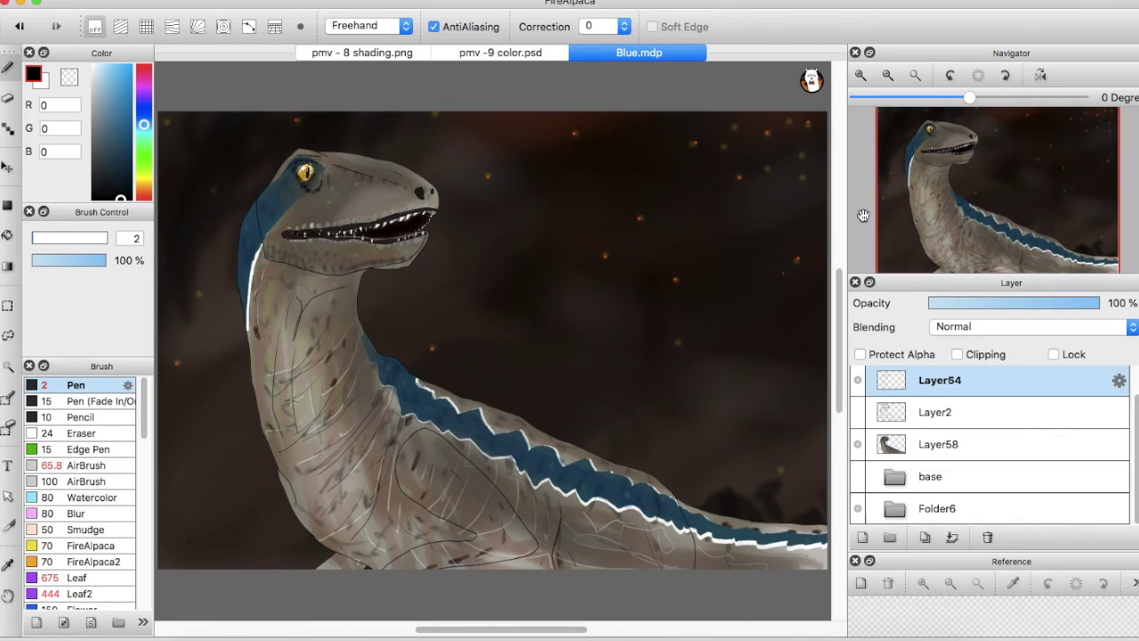
{"action": "left_click", "coordinate": [112, 1]}
{"action": "left_click", "coordinate": [132, 81]}
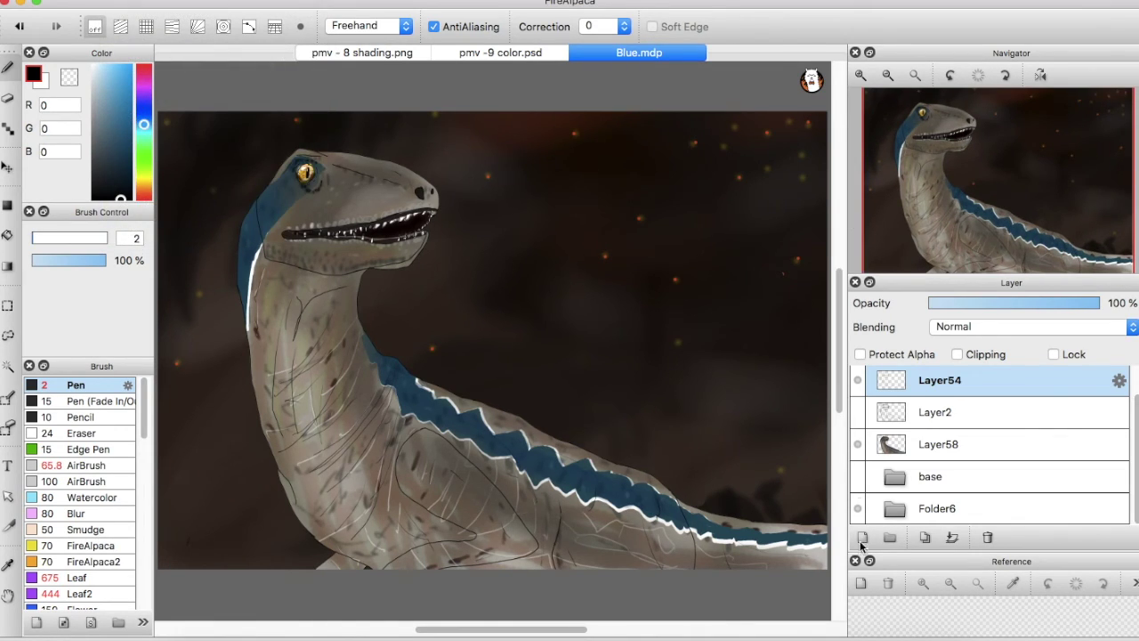
{"action": "left_click", "coordinate": [863, 537]}
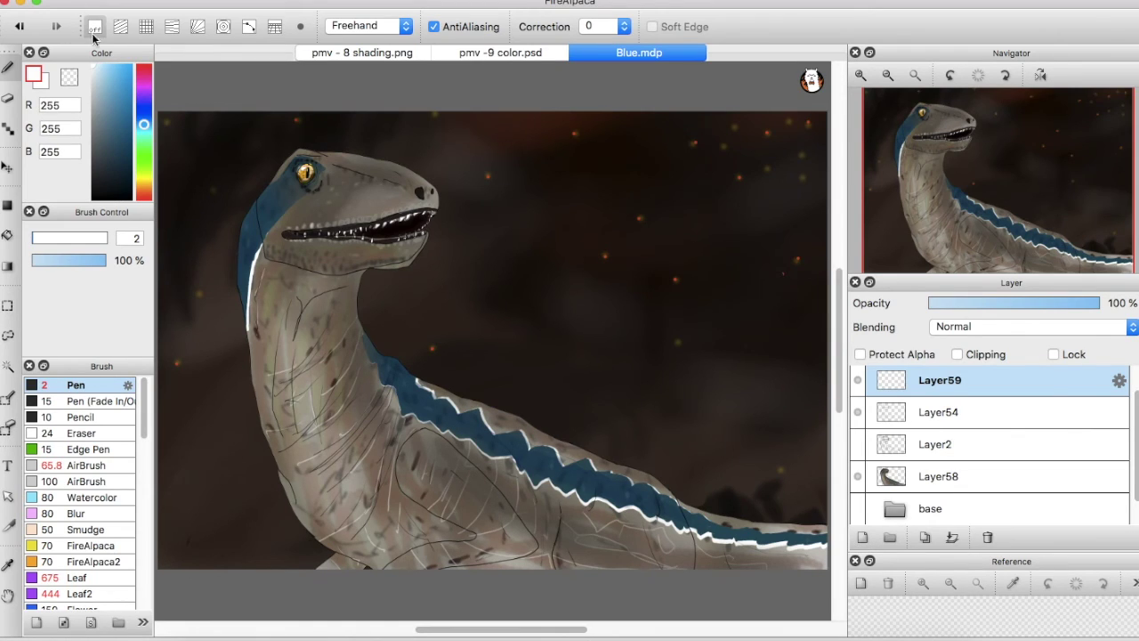
{"action": "mouse_move", "coordinate": [507, 189]}
{"action": "left_mouse_down"}
{"action": "mouse_move", "coordinate": [569, 212]}
{"action": "mouse_move", "coordinate": [596, 233]}
{"action": "mouse_move", "coordinate": [622, 199]}
{"action": "mouse_move", "coordinate": [593, 238]}
{"action": "left_mouse_up"}
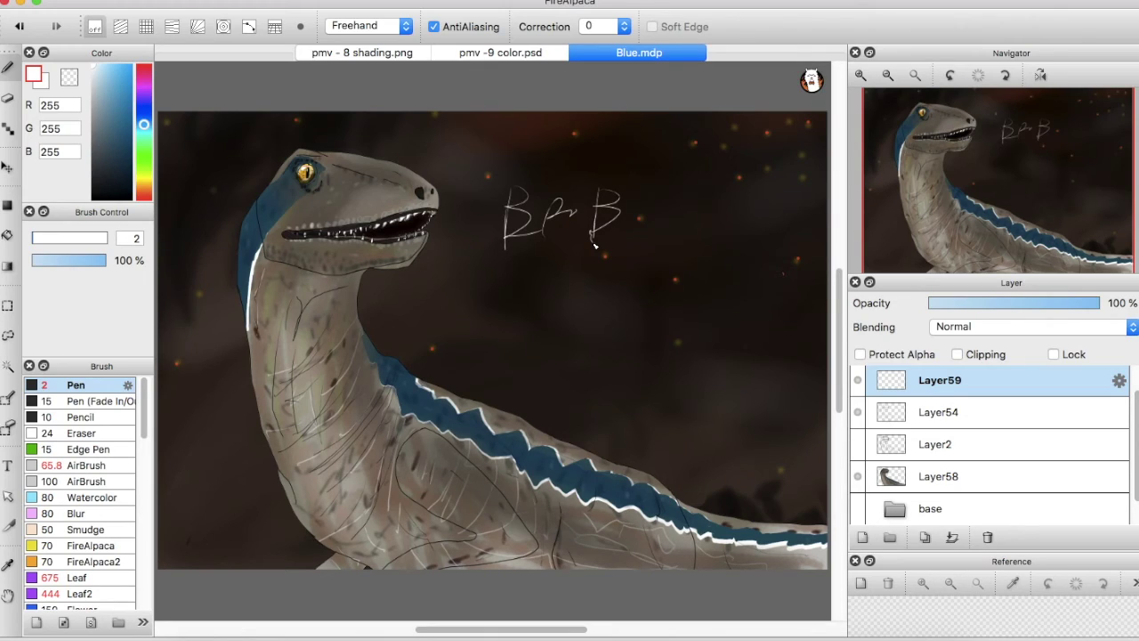
{"action": "left_click", "coordinate": [987, 537]}
Create a layer folder directly above Layer58 and name it "shading"
{"action": "left_click", "coordinate": [895, 475]}
{"action": "left_click", "coordinate": [891, 537]}
{"action": "double_click", "coordinate": [931, 440]}
{"action": "type", "text": "shading"}
{"action": "key", "text": "Return"}
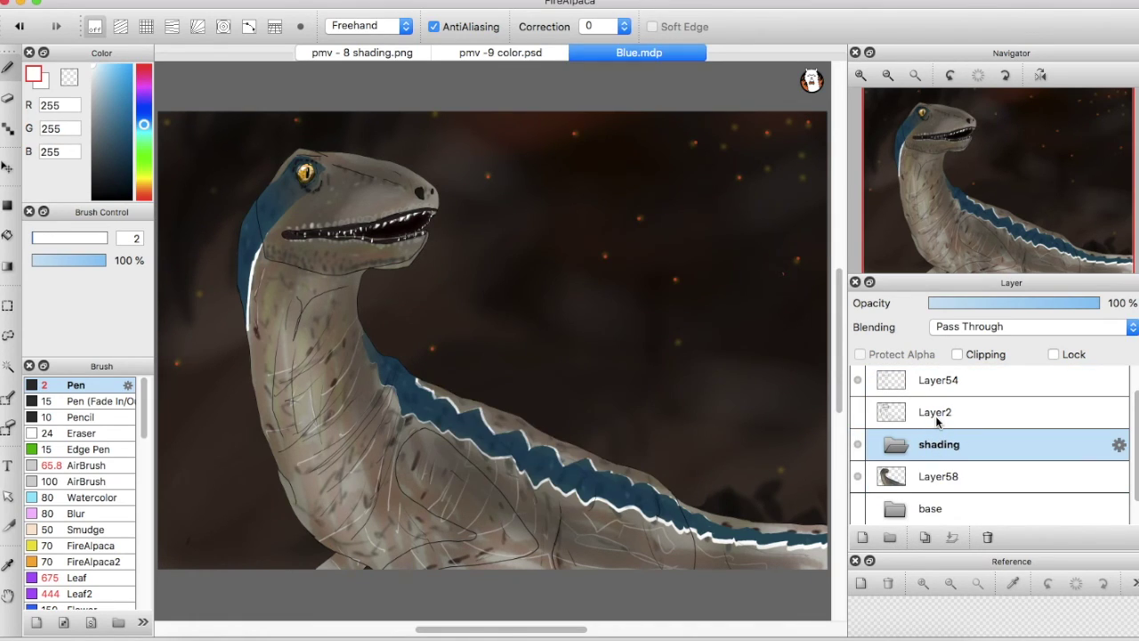
Select the raptor's silhouette by hiding Folder6, magic-wanding the empty background and inverting the selection, then show Folder6 again
{"action": "scroll", "coordinate": [989, 499], "scroll_direction": "down", "scroll_amount": 1}
{"action": "left_click", "coordinate": [857, 509]}
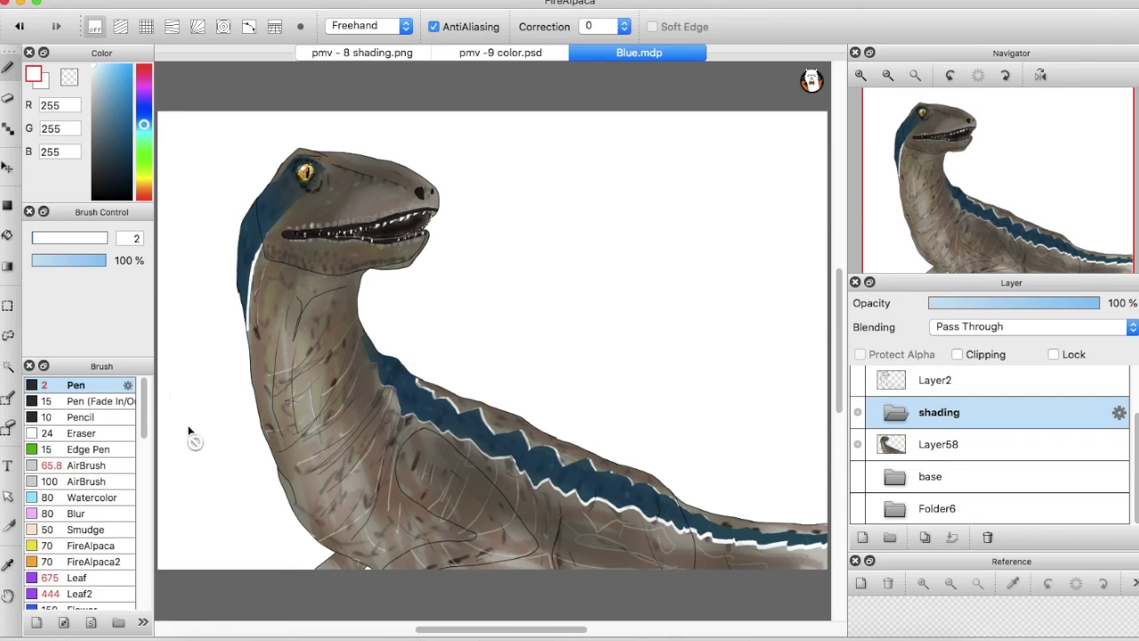
{"action": "left_click", "coordinate": [8, 366]}
{"action": "left_click", "coordinate": [209, 420]}
{"action": "left_click", "coordinate": [277, 1]}
{"action": "left_click", "coordinate": [278, 1]}
{"action": "left_click", "coordinate": [277, 1]}
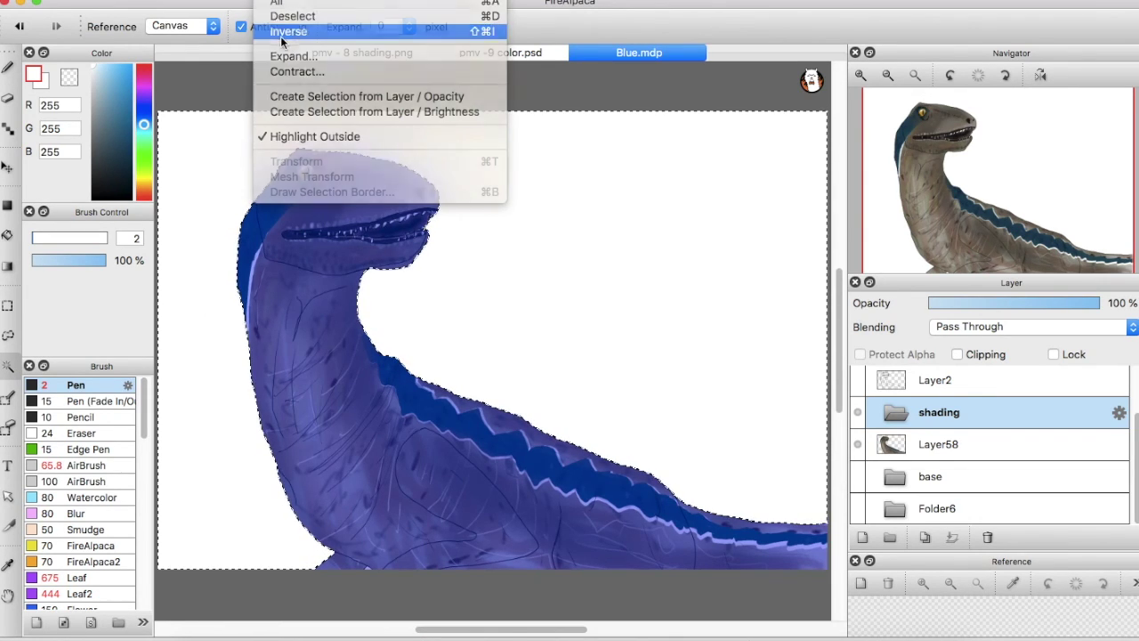
{"action": "left_click", "coordinate": [281, 34]}
{"action": "left_click", "coordinate": [857, 508]}
{"action": "scroll", "coordinate": [1113, 418], "scroll_direction": "up", "scroll_amount": 2}
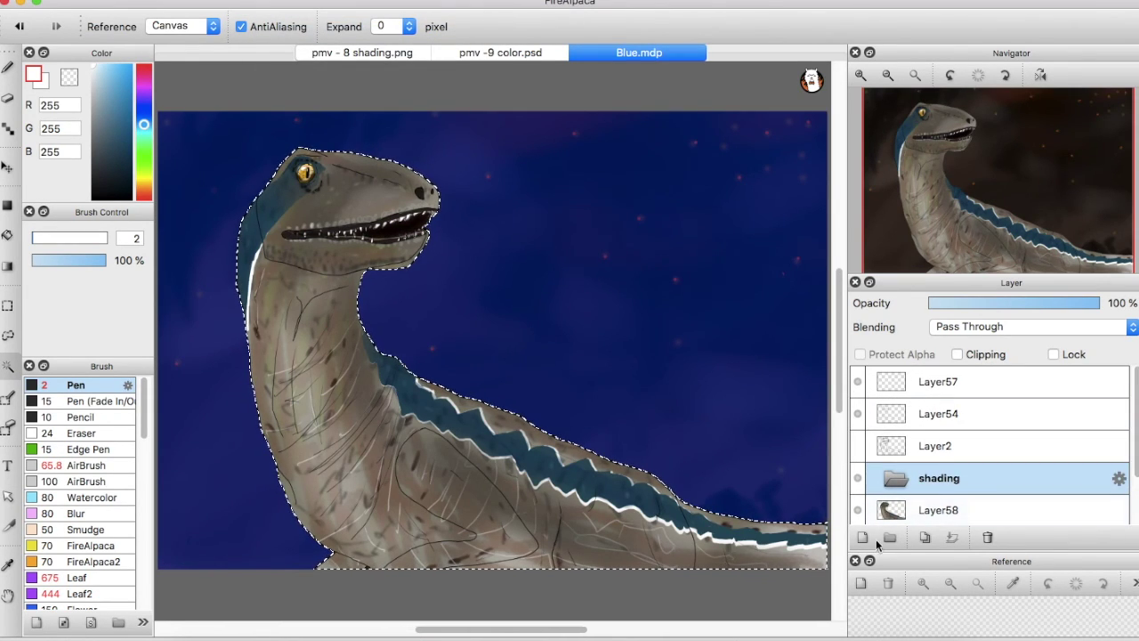
Add a new layer inside the shading folder and set up a black pen at size 145
{"action": "left_click", "coordinate": [864, 537]}
{"action": "left_click", "coordinate": [8, 68]}
{"action": "left_click_drag", "start_coordinate": [105, 167], "coordinate": [103, 200]}
{"action": "left_click", "coordinate": [94, 244]}
{"action": "left_click_drag", "start_coordinate": [93, 252], "coordinate": [99, 252]}
Check the Blue poster and bring up the velociraptor figure photo beside the canvas as a shading reference
{"action": "mouse_move", "coordinate": [654, 6]}
{"action": "left_mouse_down"}
{"action": "mouse_move", "coordinate": [295, 3]}
{"action": "mouse_move", "coordinate": [393, 4]}
{"action": "left_mouse_up"}
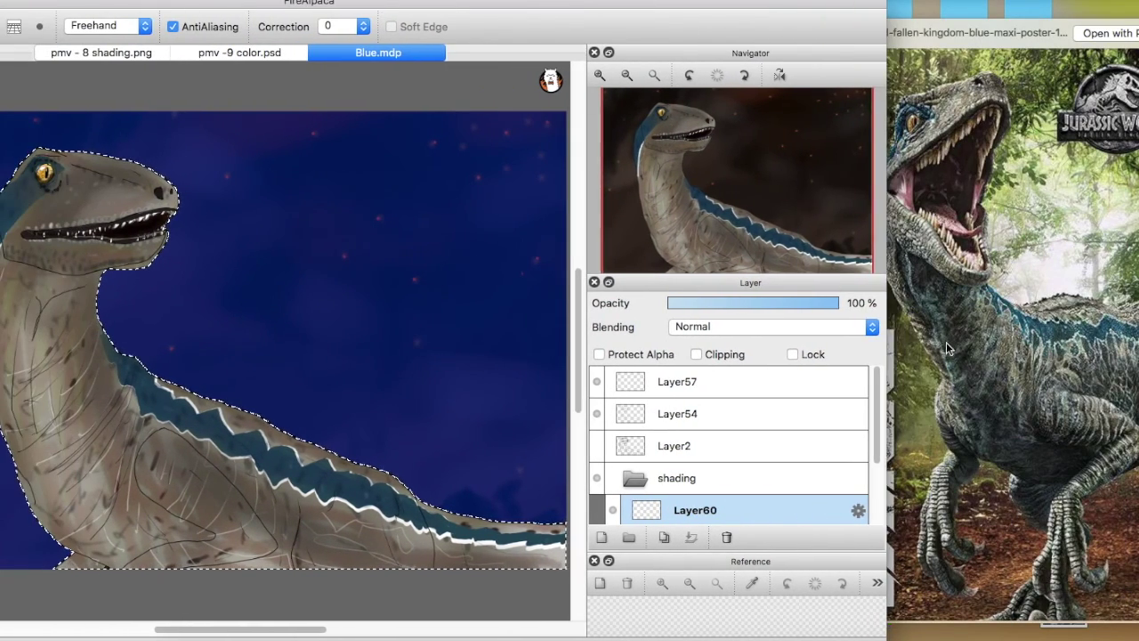
{"action": "key", "text": "space"}
{"action": "left_click", "coordinate": [943, 544]}
{"action": "key", "text": "space"}
{"action": "left_click_drag", "start_coordinate": [984, 340], "coordinate": [1007, 334]}
{"action": "mouse_move", "coordinate": [782, 4]}
{"action": "left_mouse_down"}
{"action": "mouse_move", "coordinate": [763, 3]}
{"action": "mouse_move", "coordinate": [787, 3]}
{"action": "left_mouse_up"}
{"action": "left_click_drag", "start_coordinate": [732, 187], "coordinate": [668, 198]}
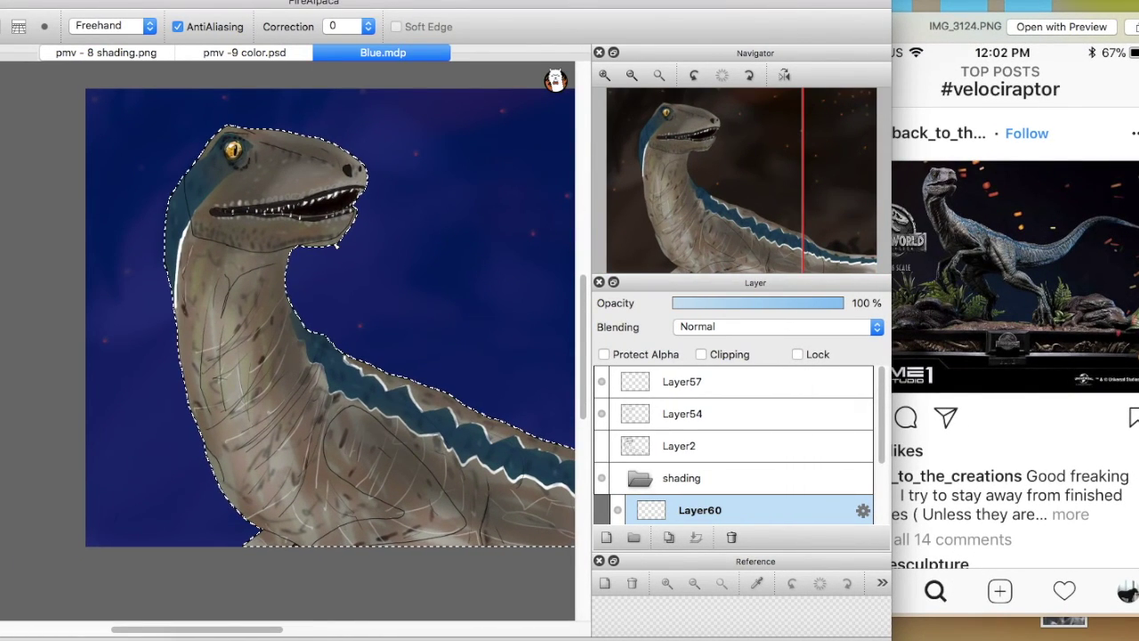
Block in black shadows on Layer60 under the jaw, down the neck, along the snout and around the neck's base
{"action": "mouse_move", "coordinate": [348, 221]}
{"action": "left_mouse_down"}
{"action": "mouse_move", "coordinate": [309, 249]}
{"action": "mouse_move", "coordinate": [359, 215]}
{"action": "mouse_move", "coordinate": [333, 245]}
{"action": "mouse_move", "coordinate": [280, 253]}
{"action": "mouse_move", "coordinate": [295, 263]}
{"action": "mouse_move", "coordinate": [255, 254]}
{"action": "mouse_move", "coordinate": [216, 274]}
{"action": "mouse_move", "coordinate": [182, 346]}
{"action": "left_mouse_up"}
{"action": "mouse_move", "coordinate": [256, 261]}
{"action": "left_mouse_down"}
{"action": "mouse_move", "coordinate": [241, 267]}
{"action": "mouse_move", "coordinate": [217, 348]}
{"action": "mouse_move", "coordinate": [223, 299]}
{"action": "mouse_move", "coordinate": [205, 376]}
{"action": "mouse_move", "coordinate": [210, 423]}
{"action": "left_mouse_up"}
{"action": "mouse_move", "coordinate": [246, 279]}
{"action": "left_mouse_down"}
{"action": "mouse_move", "coordinate": [221, 341]}
{"action": "mouse_move", "coordinate": [217, 397]}
{"action": "mouse_move", "coordinate": [240, 450]}
{"action": "mouse_move", "coordinate": [269, 411]}
{"action": "mouse_move", "coordinate": [287, 324]}
{"action": "mouse_move", "coordinate": [259, 345]}
{"action": "mouse_move", "coordinate": [264, 299]}
{"action": "mouse_move", "coordinate": [252, 419]}
{"action": "mouse_move", "coordinate": [281, 337]}
{"action": "left_mouse_up"}
{"action": "mouse_move", "coordinate": [265, 140]}
{"action": "left_mouse_down"}
{"action": "mouse_move", "coordinate": [306, 152]}
{"action": "mouse_move", "coordinate": [333, 184]}
{"action": "left_mouse_up"}
{"action": "mouse_move", "coordinate": [274, 146]}
{"action": "left_mouse_down"}
{"action": "mouse_move", "coordinate": [212, 145]}
{"action": "mouse_move", "coordinate": [186, 209]}
{"action": "mouse_move", "coordinate": [214, 242]}
{"action": "mouse_move", "coordinate": [249, 254]}
{"action": "left_mouse_up"}
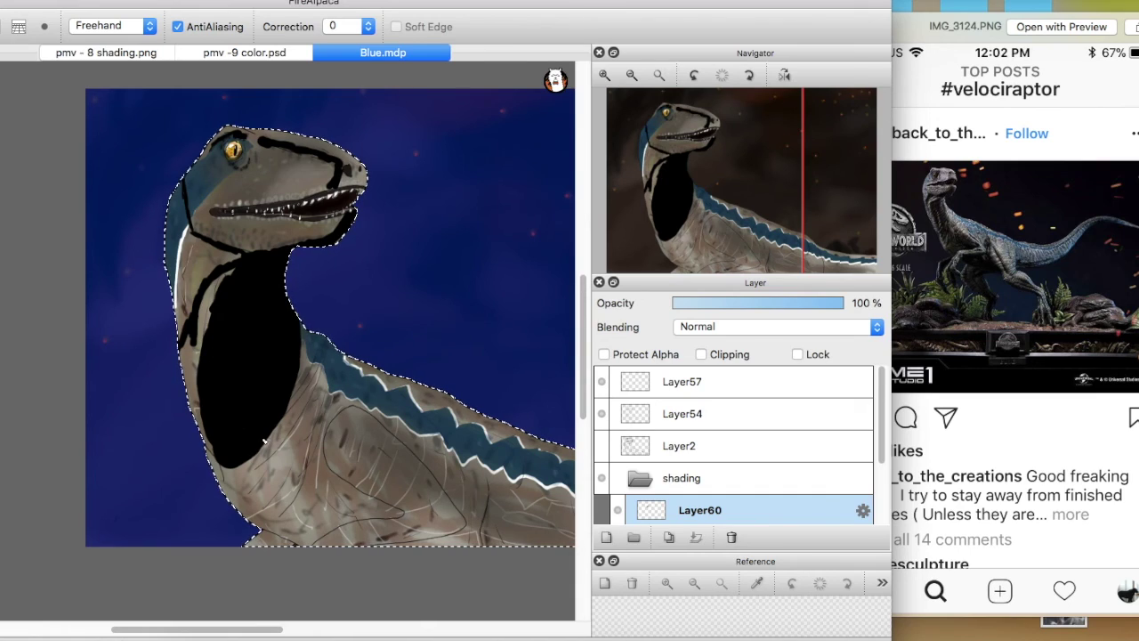
{"action": "left_click_drag", "start_coordinate": [217, 436], "coordinate": [218, 472]}
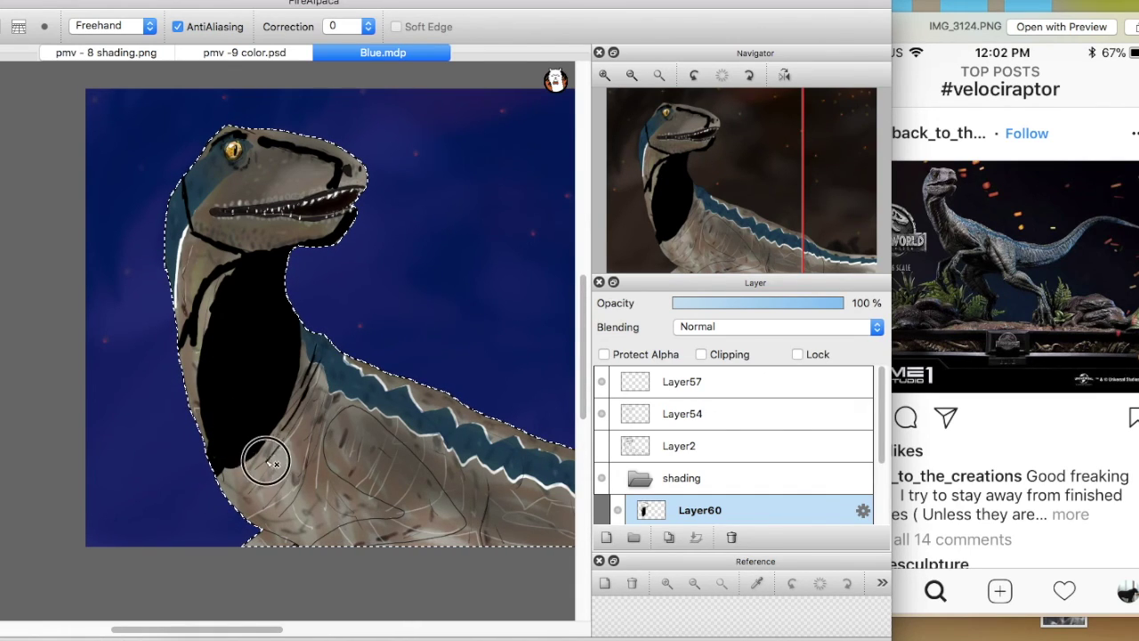
{"action": "left_click_drag", "start_coordinate": [321, 440], "coordinate": [325, 465]}
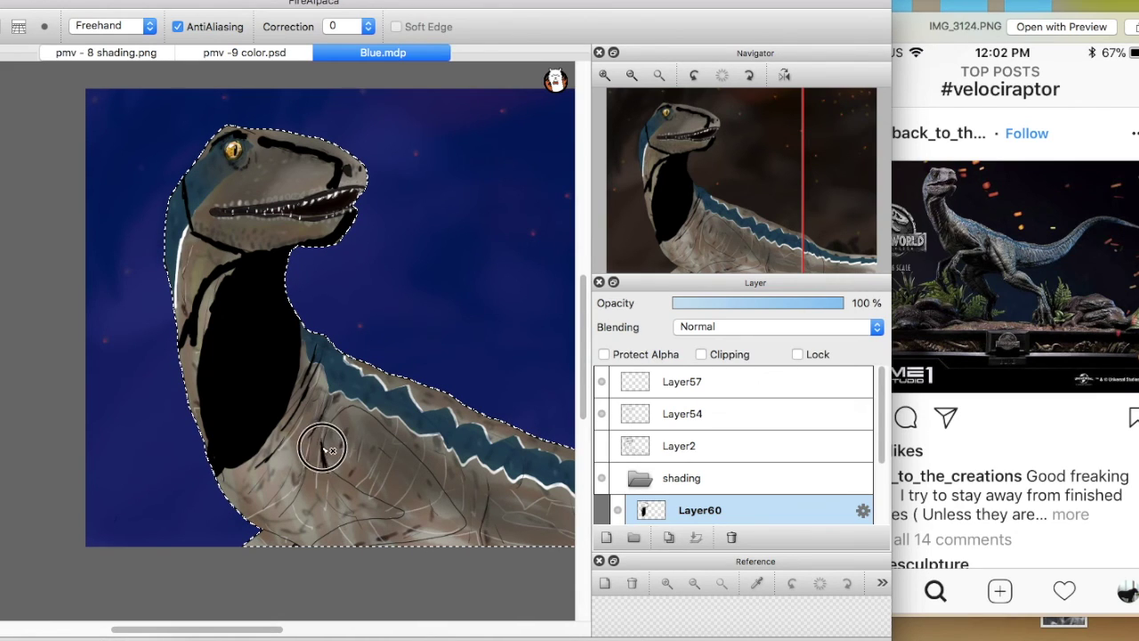
Paint the black shadow down the front of the raptor's upper arm and along the underside of its bend
{"action": "left_click_drag", "start_coordinate": [528, 3], "coordinate": [803, 3]}
{"action": "left_click", "coordinate": [875, 77]}
{"action": "left_click", "coordinate": [875, 76]}
{"action": "left_click", "coordinate": [875, 77]}
{"action": "left_click_drag", "start_coordinate": [982, 191], "coordinate": [975, 245]}
{"action": "mouse_move", "coordinate": [514, 354]}
{"action": "left_mouse_down"}
{"action": "mouse_move", "coordinate": [630, 399]}
{"action": "mouse_move", "coordinate": [501, 422]}
{"action": "mouse_move", "coordinate": [476, 451]}
{"action": "mouse_move", "coordinate": [489, 435]}
{"action": "mouse_move", "coordinate": [584, 408]}
{"action": "mouse_move", "coordinate": [459, 459]}
{"action": "left_mouse_up"}
{"action": "left_click_drag", "start_coordinate": [521, 371], "coordinate": [537, 388]}
{"action": "left_click_drag", "start_coordinate": [593, 289], "coordinate": [614, 309]}
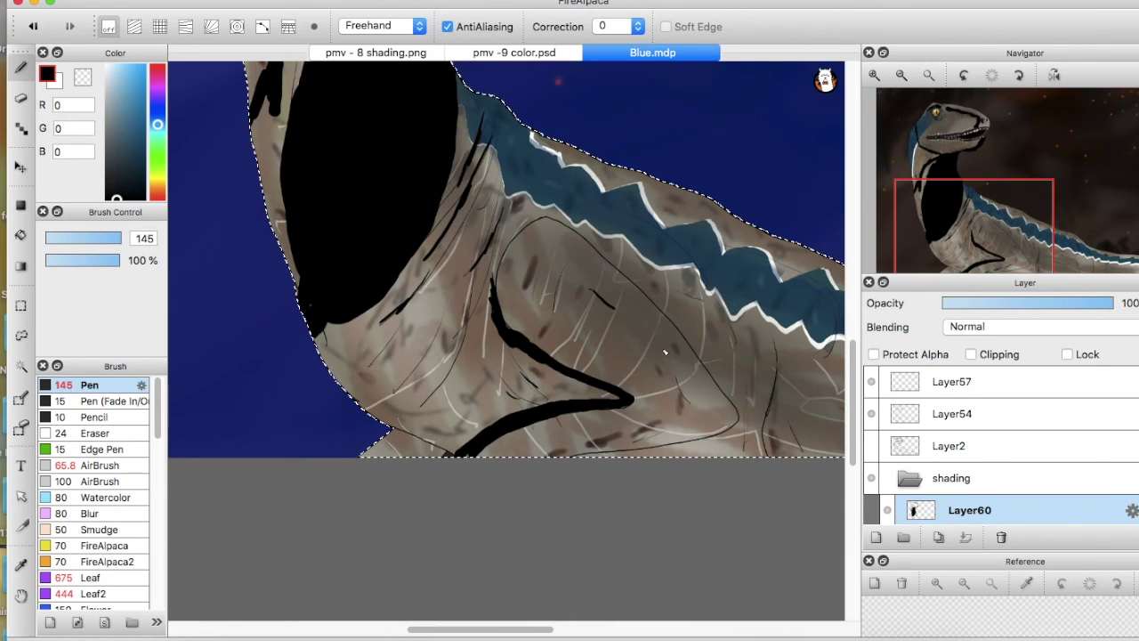
Add black shadow along the arm's rear edge and elbow, thicken the inner crease and fill the lower chest corner
{"action": "left_click_drag", "start_coordinate": [676, 372], "coordinate": [698, 417]}
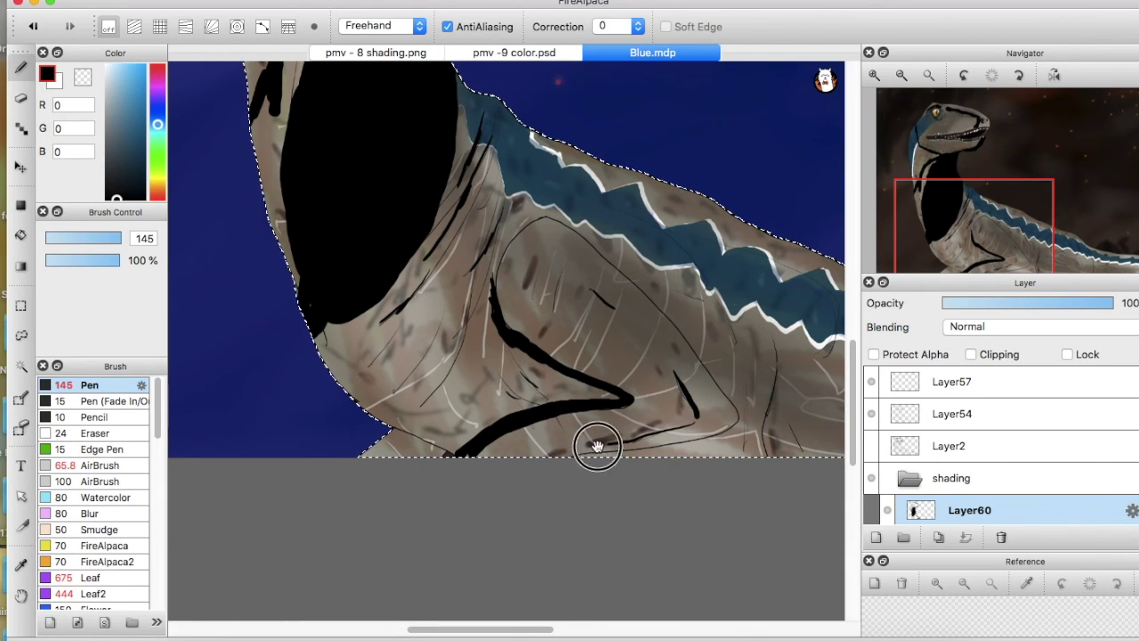
{"action": "mouse_move", "coordinate": [661, 307]}
{"action": "left_mouse_down"}
{"action": "mouse_move", "coordinate": [739, 408]}
{"action": "mouse_move", "coordinate": [735, 430]}
{"action": "mouse_move", "coordinate": [577, 461]}
{"action": "mouse_move", "coordinate": [704, 449]}
{"action": "mouse_move", "coordinate": [654, 451]}
{"action": "mouse_move", "coordinate": [734, 433]}
{"action": "mouse_move", "coordinate": [739, 399]}
{"action": "left_mouse_up"}
{"action": "left_click_drag", "start_coordinate": [721, 378], "coordinate": [628, 272]}
{"action": "mouse_move", "coordinate": [529, 358]}
{"action": "left_mouse_down"}
{"action": "mouse_move", "coordinate": [513, 409]}
{"action": "mouse_move", "coordinate": [615, 399]}
{"action": "mouse_move", "coordinate": [557, 396]}
{"action": "left_mouse_up"}
{"action": "mouse_move", "coordinate": [377, 437]}
{"action": "left_mouse_down"}
{"action": "mouse_move", "coordinate": [442, 451]}
{"action": "mouse_move", "coordinate": [384, 435]}
{"action": "mouse_move", "coordinate": [365, 460]}
{"action": "mouse_move", "coordinate": [397, 456]}
{"action": "mouse_move", "coordinate": [395, 435]}
{"action": "mouse_move", "coordinate": [430, 454]}
{"action": "left_mouse_up"}
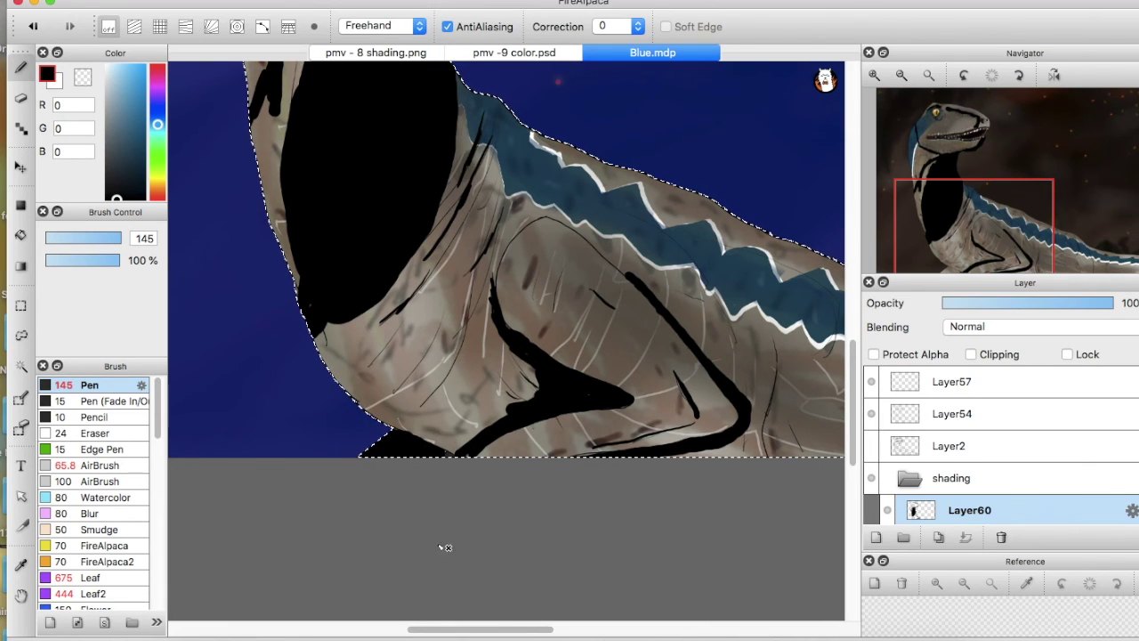
Draw black shadow strokes along the chest folds, behind the elbow and across the raptor's flank
{"action": "left_click_drag", "start_coordinate": [457, 338], "coordinate": [420, 402]}
{"action": "left_click_drag", "start_coordinate": [438, 322], "coordinate": [399, 389]}
{"action": "left_click_drag", "start_coordinate": [391, 332], "coordinate": [370, 353]}
{"action": "mouse_move", "coordinate": [773, 341]}
{"action": "left_mouse_down"}
{"action": "mouse_move", "coordinate": [753, 430]}
{"action": "mouse_move", "coordinate": [656, 466]}
{"action": "mouse_move", "coordinate": [760, 468]}
{"action": "mouse_move", "coordinate": [654, 462]}
{"action": "mouse_move", "coordinate": [763, 454]}
{"action": "mouse_move", "coordinate": [775, 374]}
{"action": "left_mouse_up"}
{"action": "left_click_drag", "start_coordinate": [966, 246], "coordinate": [1022, 255]}
{"action": "left_click_drag", "start_coordinate": [564, 391], "coordinate": [571, 408]}
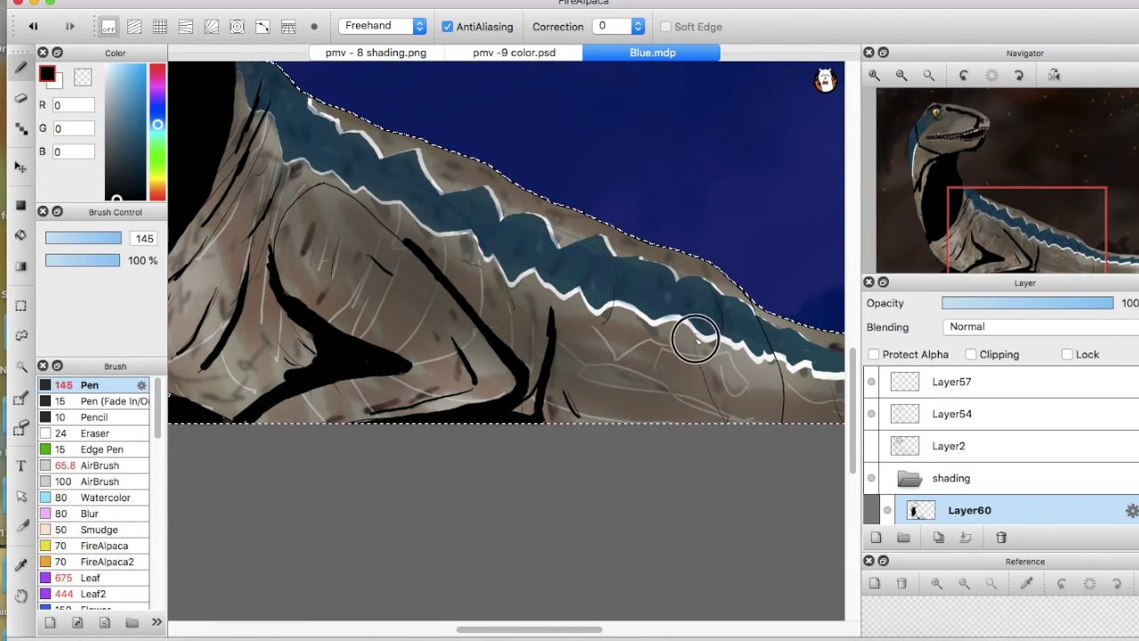
{"action": "left_click_drag", "start_coordinate": [695, 336], "coordinate": [710, 406]}
{"action": "left_click_drag", "start_coordinate": [709, 283], "coordinate": [715, 328]}
Block in black shadow over the rear body and along the underside of the tail
{"action": "scroll", "coordinate": [611, 262], "scroll_direction": "right", "scroll_amount": 5}
{"action": "scroll", "coordinate": [611, 262], "scroll_direction": "down", "scroll_amount": 2}
{"action": "mouse_move", "coordinate": [619, 346]}
{"action": "left_mouse_down"}
{"action": "mouse_move", "coordinate": [711, 373]}
{"action": "mouse_move", "coordinate": [588, 338]}
{"action": "mouse_move", "coordinate": [555, 308]}
{"action": "mouse_move", "coordinate": [553, 327]}
{"action": "mouse_move", "coordinate": [680, 386]}
{"action": "mouse_move", "coordinate": [586, 365]}
{"action": "mouse_move", "coordinate": [658, 407]}
{"action": "mouse_move", "coordinate": [565, 384]}
{"action": "mouse_move", "coordinate": [560, 398]}
{"action": "mouse_move", "coordinate": [785, 369]}
{"action": "left_mouse_up"}
{"action": "left_click_drag", "start_coordinate": [1067, 248], "coordinate": [1000, 223]}
{"action": "mouse_move", "coordinate": [479, 311]}
{"action": "left_mouse_down"}
{"action": "mouse_move", "coordinate": [580, 363]}
{"action": "mouse_move", "coordinate": [604, 398]}
{"action": "left_mouse_up"}
Add a new layer above Layer60 and paint white size 145 highlights along the head, nape, shoulder, back and tail
{"action": "left_click", "coordinate": [904, 76]}
{"action": "left_click_drag", "start_coordinate": [946, 162], "coordinate": [970, 183]}
{"action": "left_click", "coordinate": [877, 538]}
{"action": "left_click", "coordinate": [108, 66]}
{"action": "left_click_drag", "start_coordinate": [473, 3], "coordinate": [457, 3]}
{"action": "left_click", "coordinate": [913, 75]}
{"action": "mouse_move", "coordinate": [299, 153]}
{"action": "left_mouse_down"}
{"action": "mouse_move", "coordinate": [423, 169]}
{"action": "mouse_move", "coordinate": [438, 196]}
{"action": "left_mouse_up"}
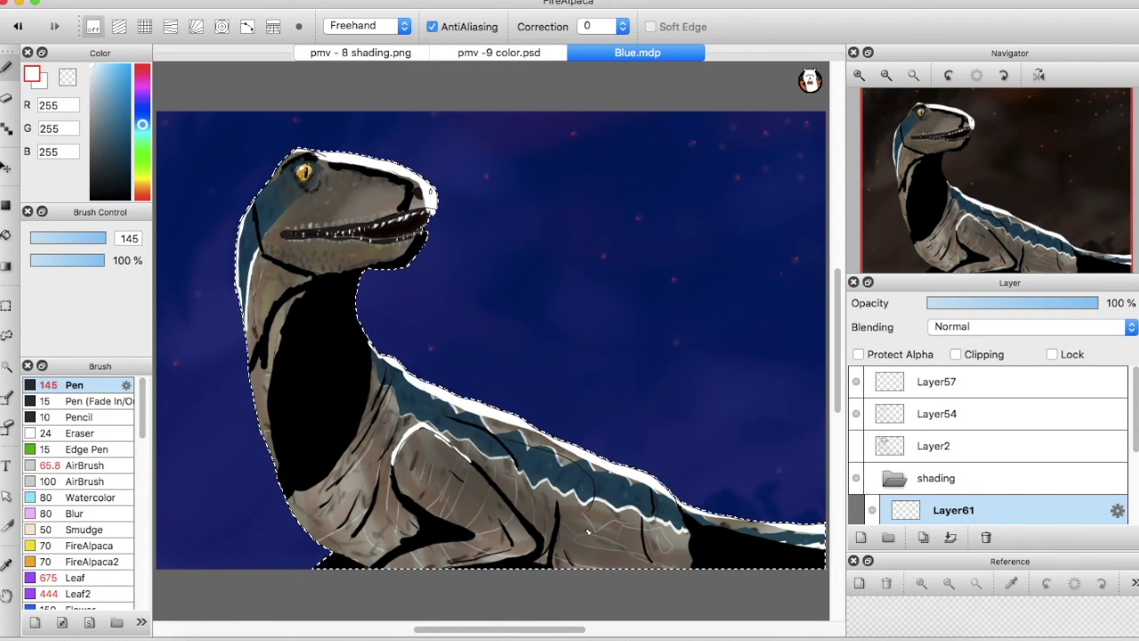
Lower the opacity of the Layer60 shadows to 36% and the Layer61 highlights to 20%
{"action": "scroll", "coordinate": [997, 427], "scroll_direction": "down", "scroll_amount": 2}
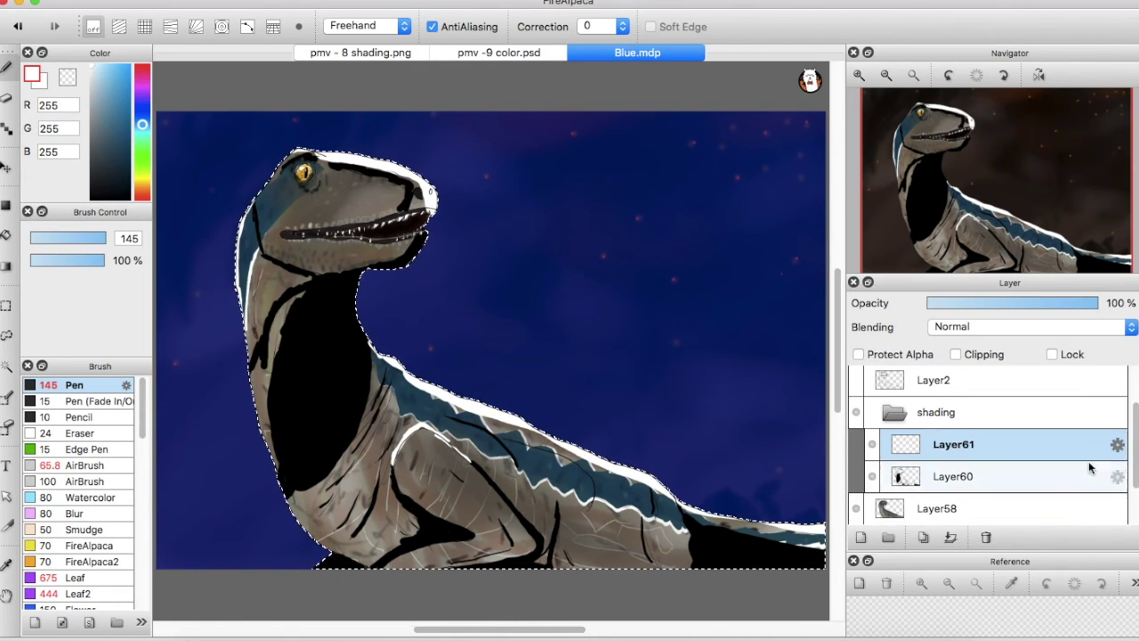
{"action": "left_click", "coordinate": [954, 476]}
{"action": "left_click_drag", "start_coordinate": [1073, 306], "coordinate": [971, 303]}
{"action": "left_click", "coordinate": [954, 444]}
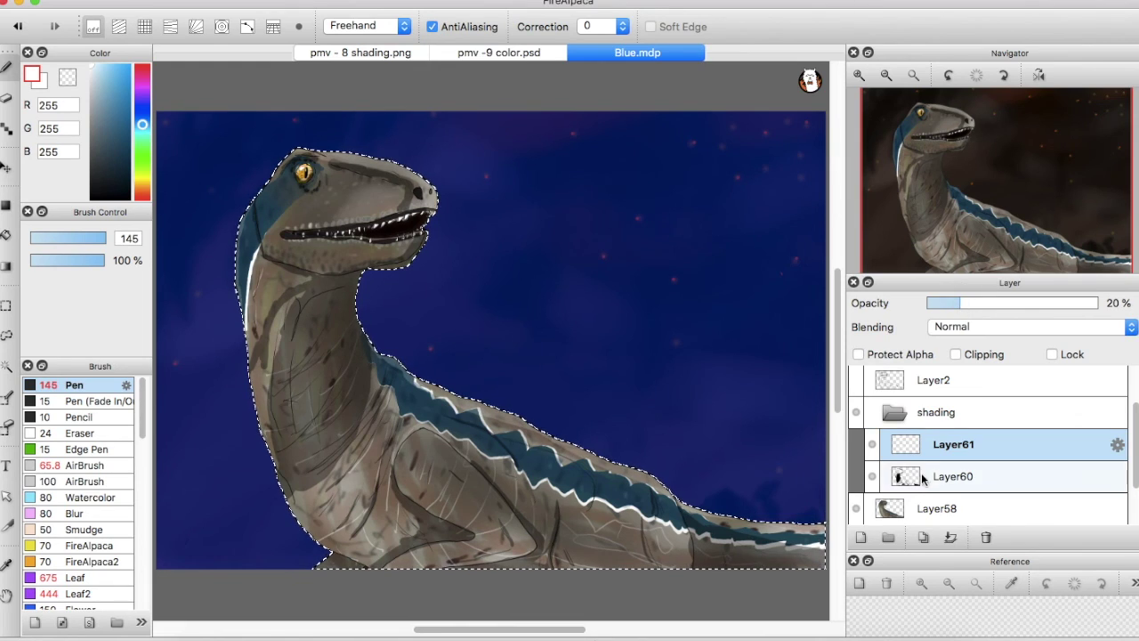
Reshape the snout shadow on Layer60 using the size 326 eraser and the black size 145 pen
{"action": "left_click", "coordinate": [955, 476]}
{"action": "key", "text": "e"}
{"action": "left_click", "coordinate": [858, 75]}
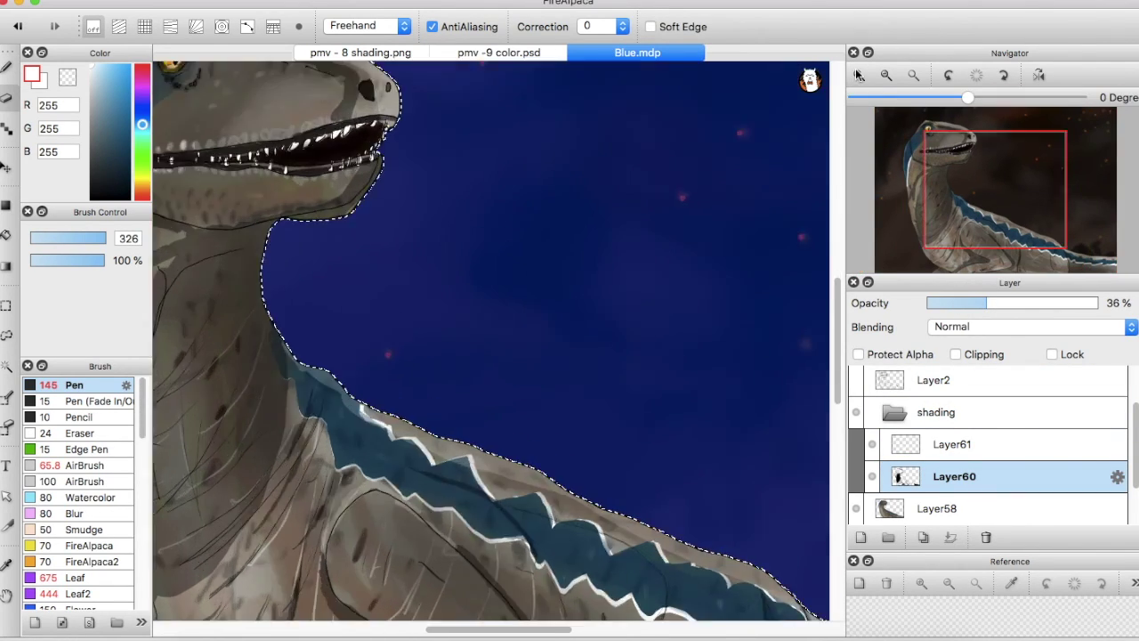
{"action": "left_click", "coordinate": [858, 74]}
{"action": "left_click_drag", "start_coordinate": [976, 195], "coordinate": [958, 148]}
{"action": "left_click_drag", "start_coordinate": [377, 191], "coordinate": [372, 166]}
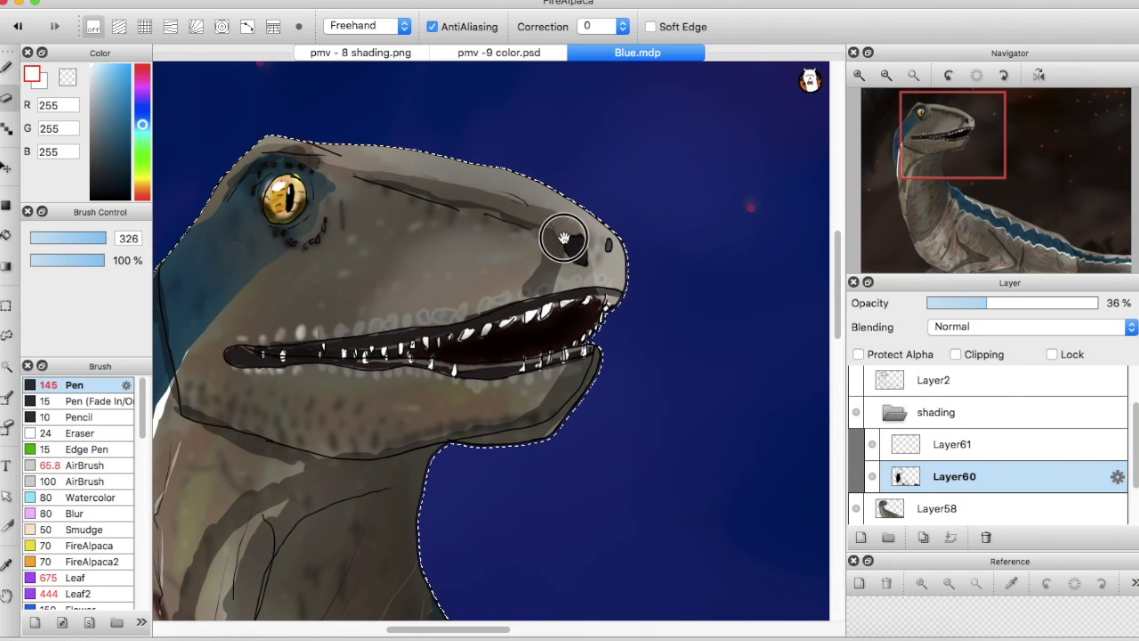
{"action": "key", "text": "b"}
{"action": "mouse_move", "coordinate": [495, 217]}
{"action": "left_mouse_down"}
{"action": "mouse_move", "coordinate": [536, 231]}
{"action": "mouse_move", "coordinate": [541, 267]}
{"action": "mouse_move", "coordinate": [553, 243]}
{"action": "mouse_move", "coordinate": [536, 296]}
{"action": "left_mouse_up"}
{"action": "key", "text": "e"}
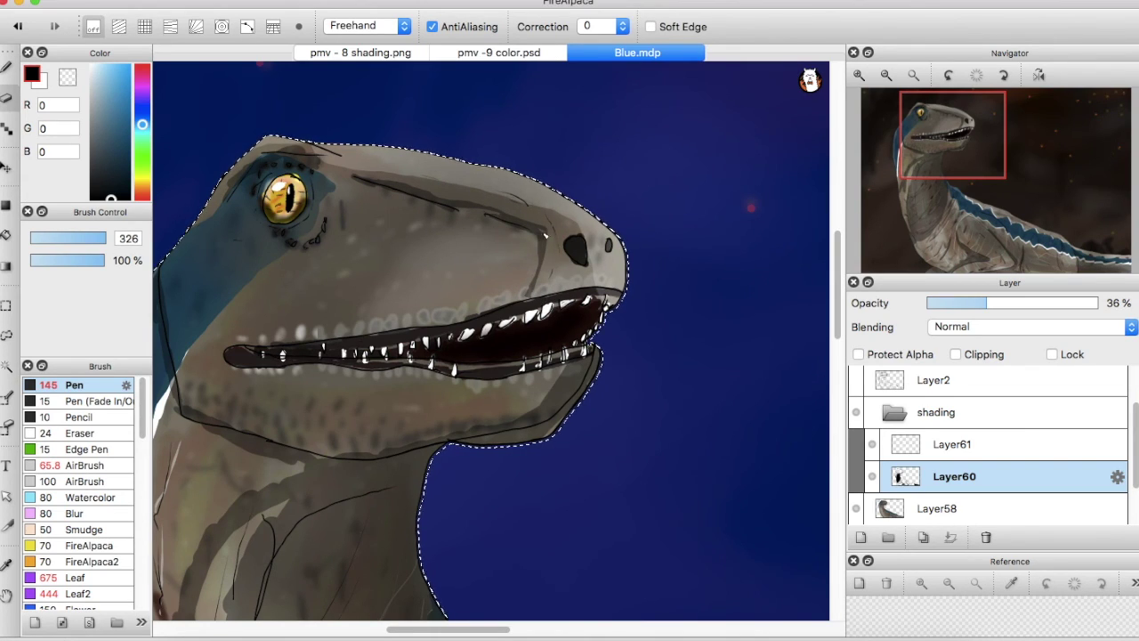
{"action": "key", "text": "b"}
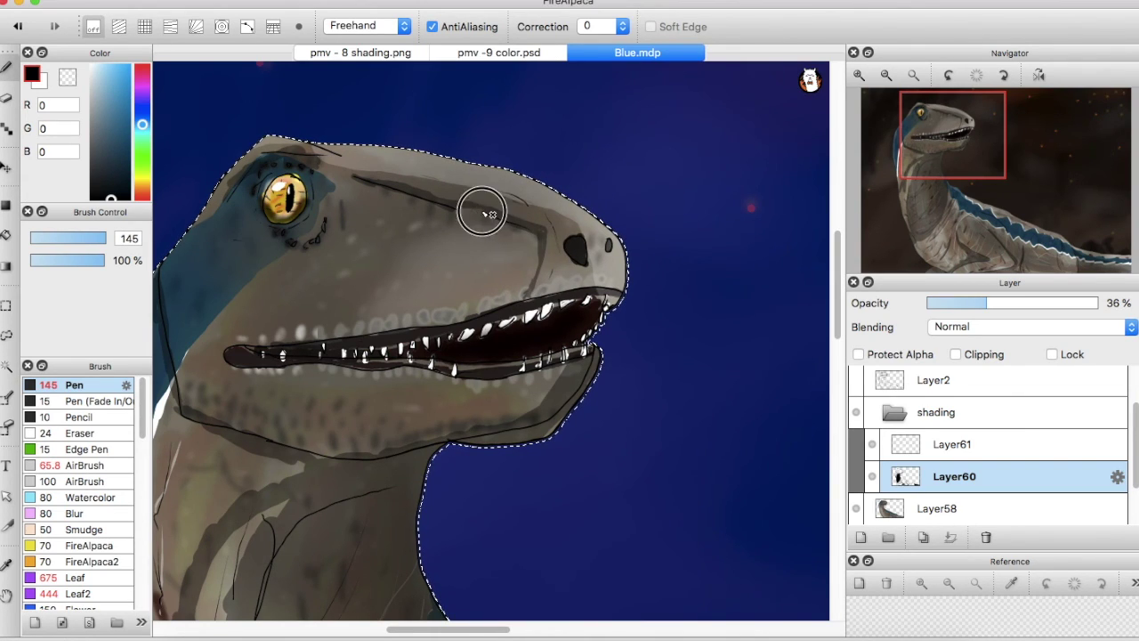
{"action": "left_click", "coordinate": [914, 76]}
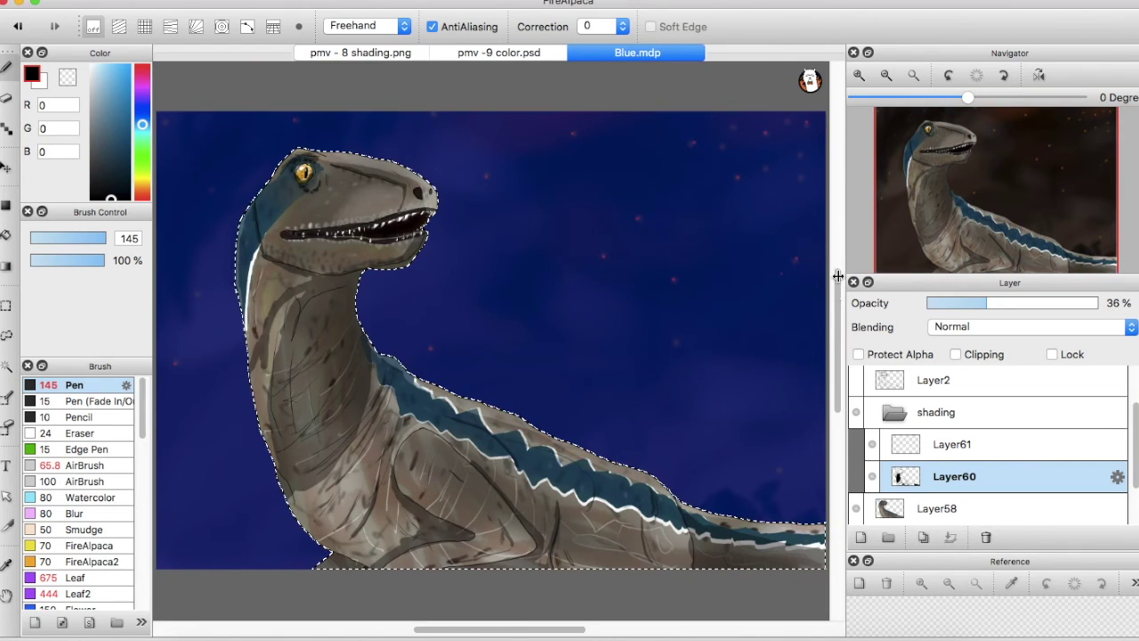
Add a layer above Layer60 and airbrush black size 65 shadows along the nape and across the neck's base
{"action": "key", "text": "e"}
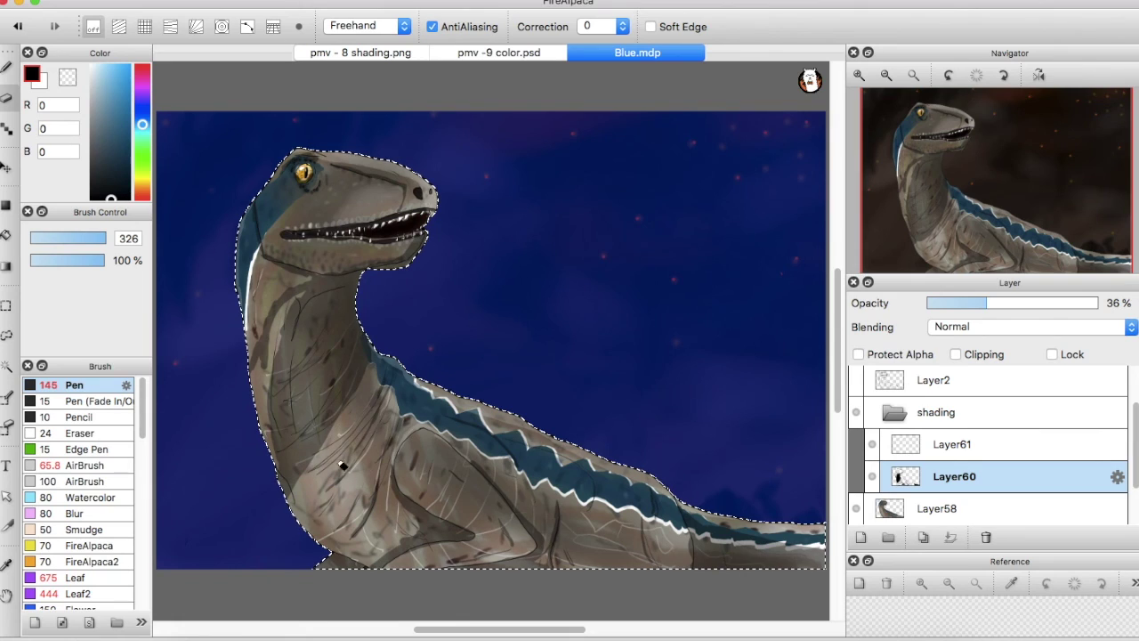
{"action": "left_click", "coordinate": [89, 467]}
{"action": "left_click", "coordinate": [861, 537]}
{"action": "left_click_drag", "start_coordinate": [368, 370], "coordinate": [299, 495]}
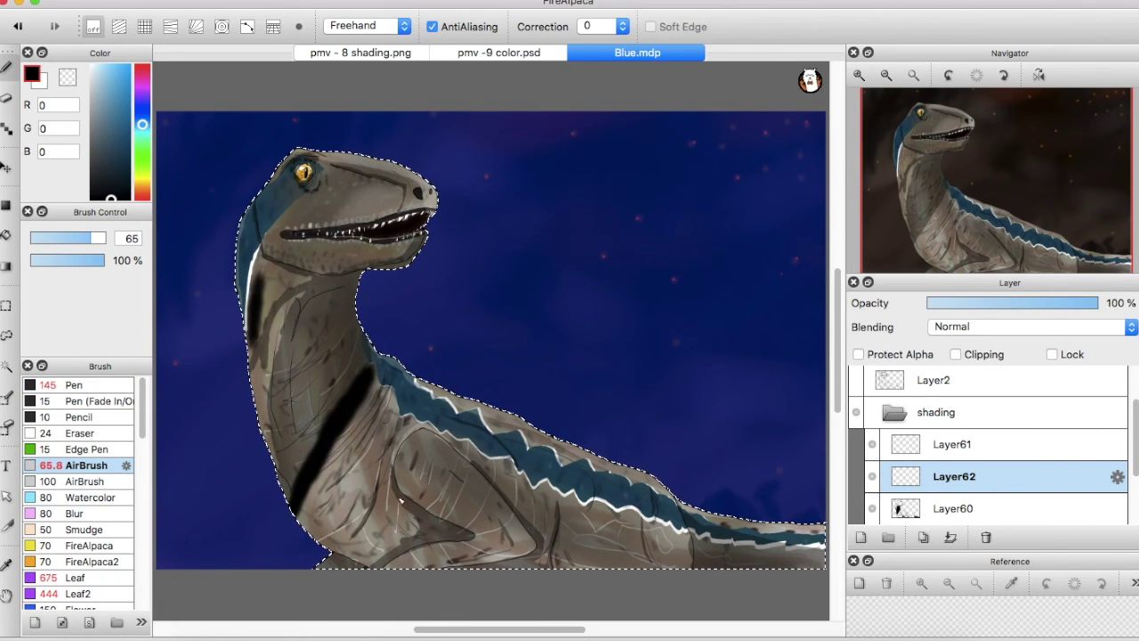
Apply a Gaussian Blur of 34 to Layer62 and lower its opacity to 42%
{"action": "left_click_drag", "start_coordinate": [1030, 304], "coordinate": [982, 305]}
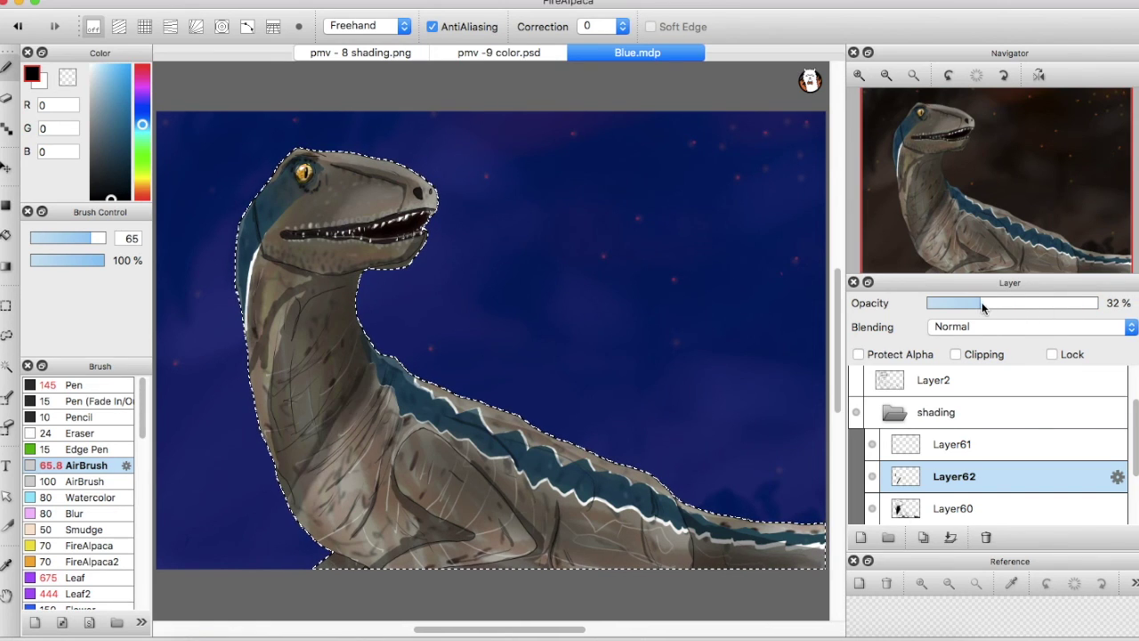
{"action": "left_click", "coordinate": [270, 1]}
{"action": "mouse_move", "coordinate": [235, 2]}
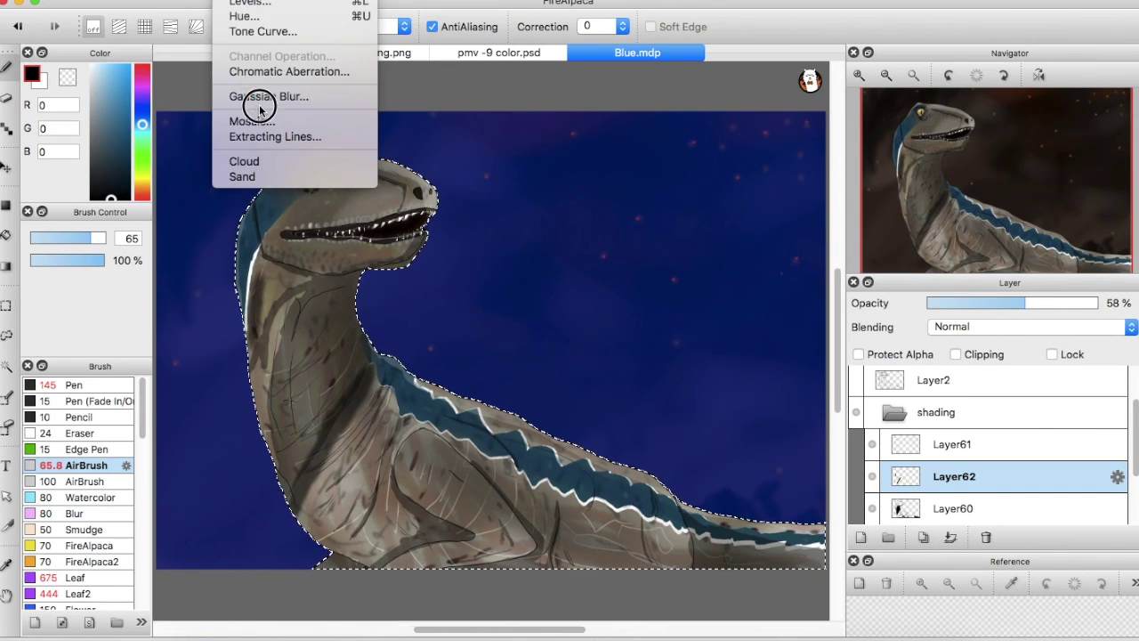
{"action": "left_click", "coordinate": [260, 100]}
{"action": "left_click_drag", "start_coordinate": [850, 245], "coordinate": [888, 246]}
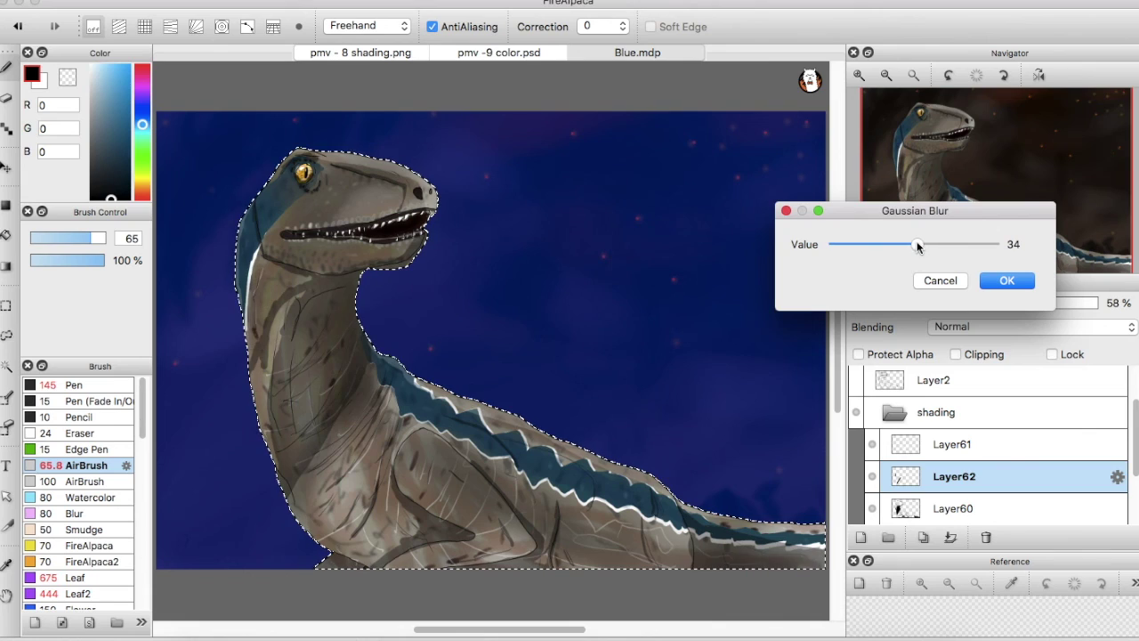
{"action": "left_click", "coordinate": [1006, 281]}
{"action": "left_click_drag", "start_coordinate": [1023, 303], "coordinate": [999, 305]}
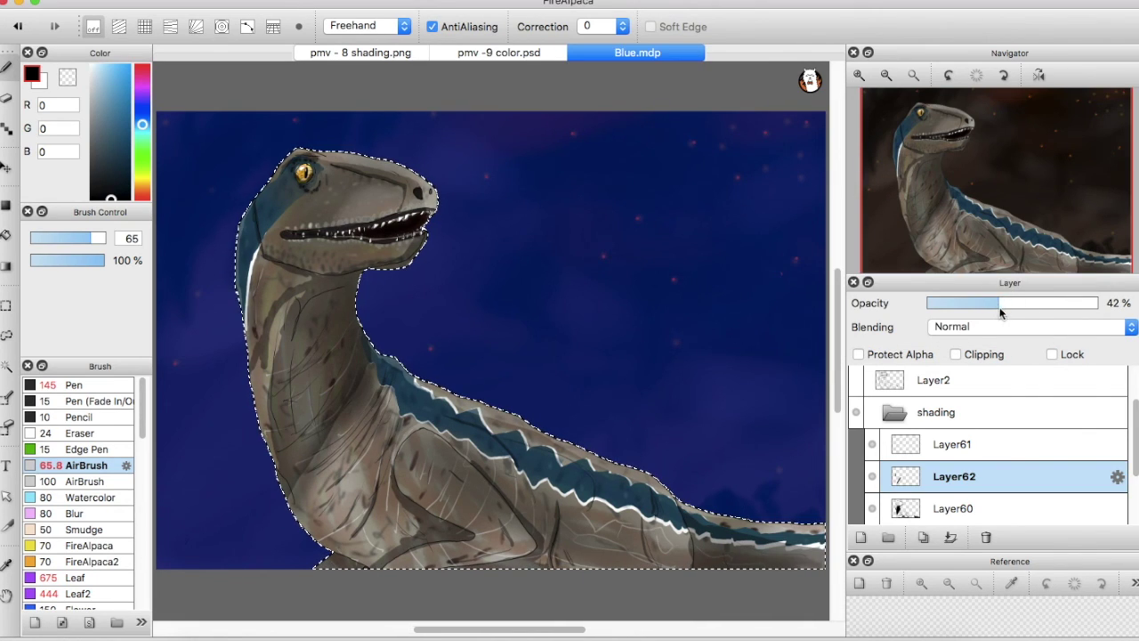
Touch up the soft shadow at the lower neck and chest on Layer62 with the airbrush and size 326 eraser
{"action": "key", "text": "ctrl+d"}
{"action": "key", "text": "e"}
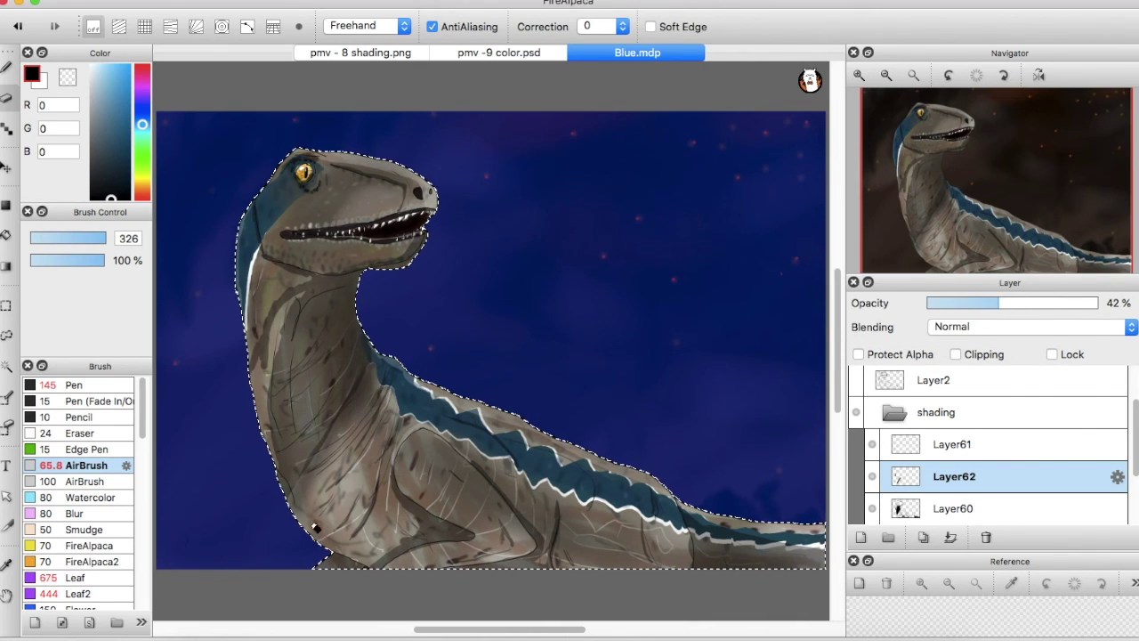
{"action": "key", "text": "b"}
{"action": "left_click", "coordinate": [866, 75]}
{"action": "left_click", "coordinate": [865, 76]}
{"action": "left_click_drag", "start_coordinate": [917, 213], "coordinate": [914, 233]}
{"action": "key", "text": "e"}
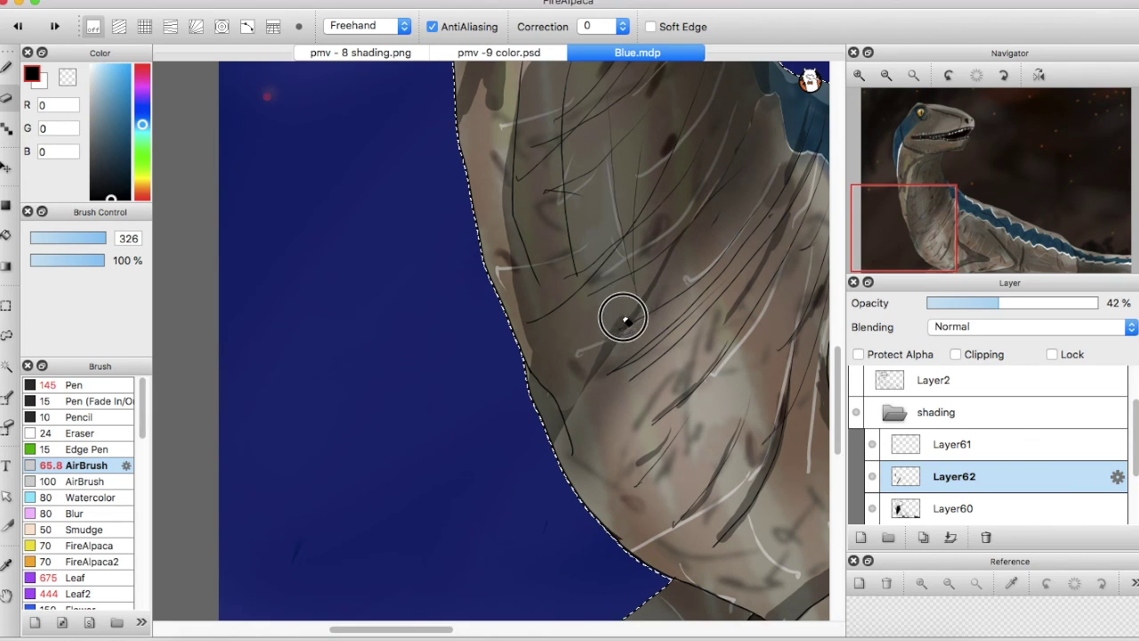
Lower the opacity of Layer62 to 34% and Layer60 to 29%
{"action": "left_click", "coordinate": [914, 75]}
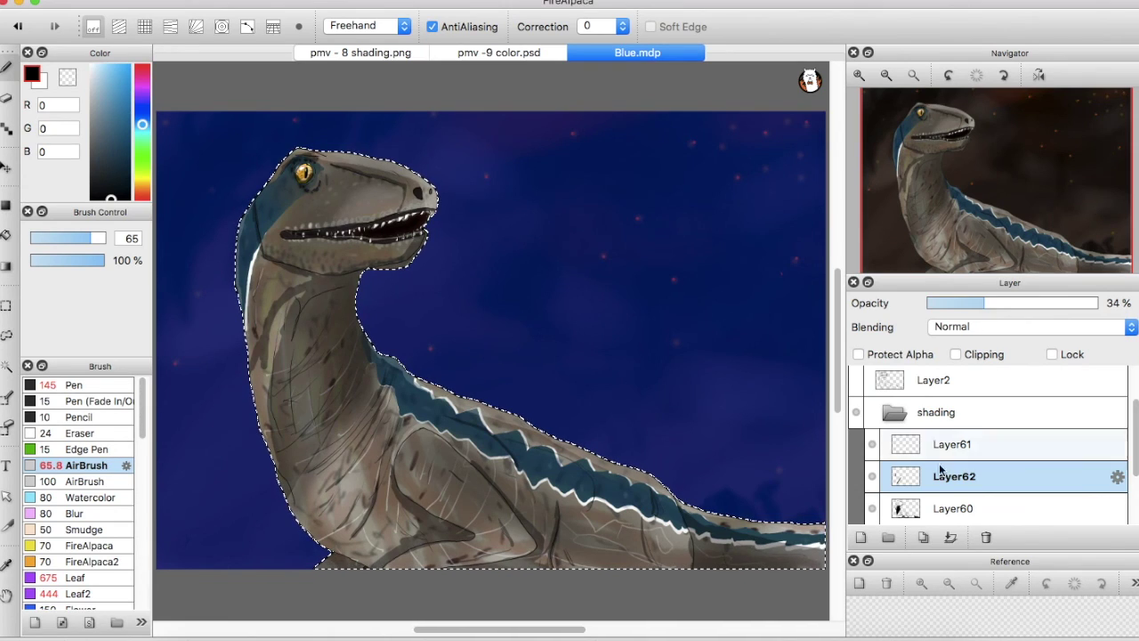
{"action": "left_click", "coordinate": [948, 508]}
{"action": "left_click_drag", "start_coordinate": [987, 302], "coordinate": [970, 304]}
Compare the painting with and without the shading folder, leave the folder shown and clear the raptor selection
{"action": "left_click", "coordinate": [855, 413]}
{"action": "left_click", "coordinate": [856, 414]}
{"action": "left_click", "coordinate": [855, 414]}
{"action": "left_click", "coordinate": [855, 414]}
{"action": "left_click", "coordinate": [855, 414]}
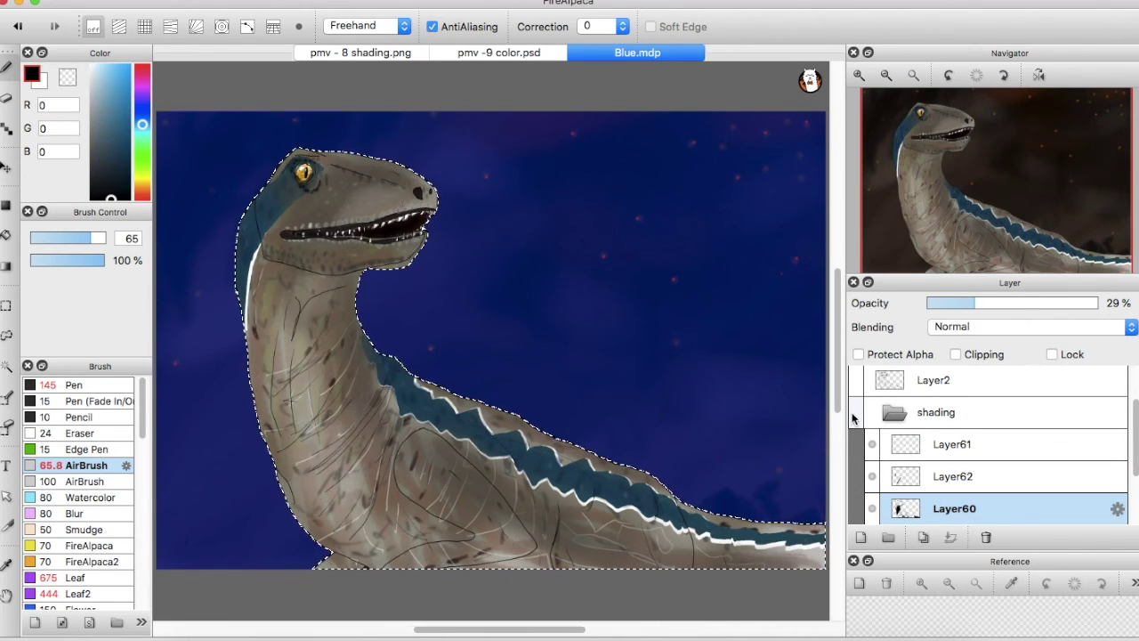
{"action": "left_click", "coordinate": [855, 414]}
{"action": "left_click", "coordinate": [854, 415]}
{"action": "left_click", "coordinate": [855, 415]}
{"action": "left_click", "coordinate": [855, 414]}
{"action": "left_click", "coordinate": [855, 414]}
{"action": "key", "text": "m"}
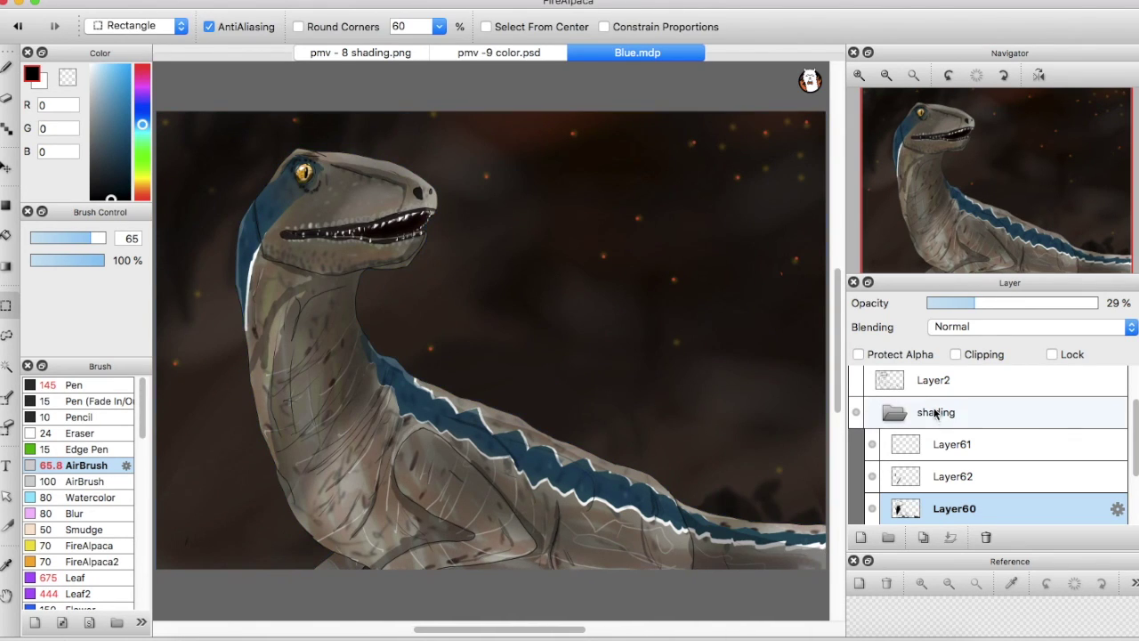
Compare the painting with and without the shading folder at full and reduced zoom, and leave the folder shown
{"action": "left_click", "coordinate": [935, 414]}
{"action": "left_click", "coordinate": [855, 415]}
{"action": "left_click", "coordinate": [855, 415]}
{"action": "left_click", "coordinate": [856, 412]}
{"action": "left_click", "coordinate": [855, 409]}
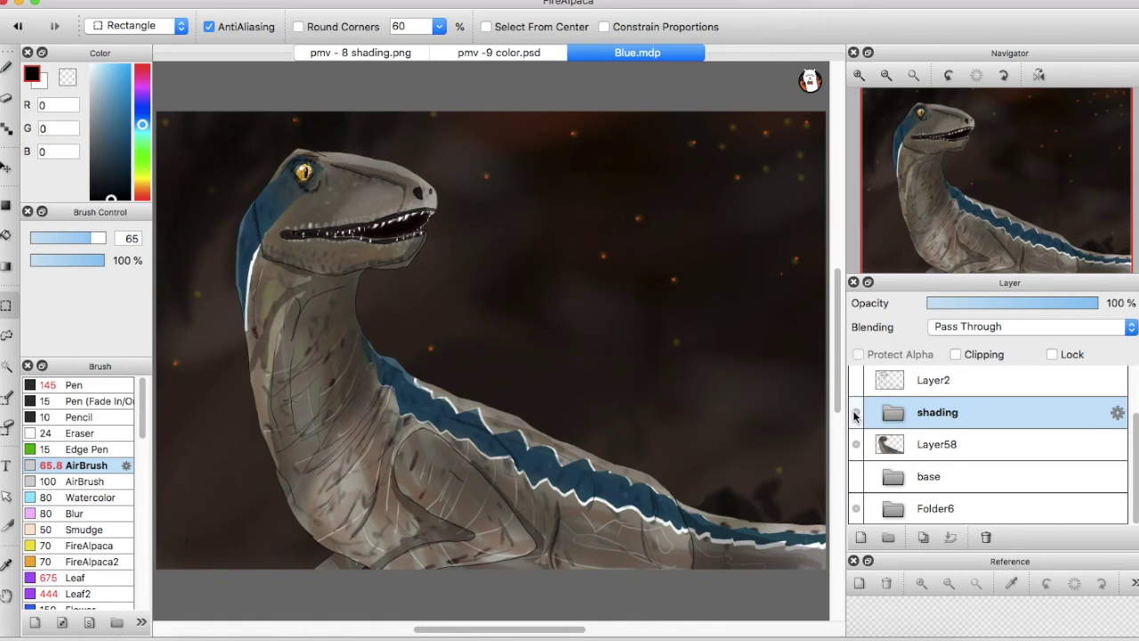
{"action": "left_click", "coordinate": [855, 412]}
{"action": "left_click", "coordinate": [854, 411]}
{"action": "left_click", "coordinate": [886, 77]}
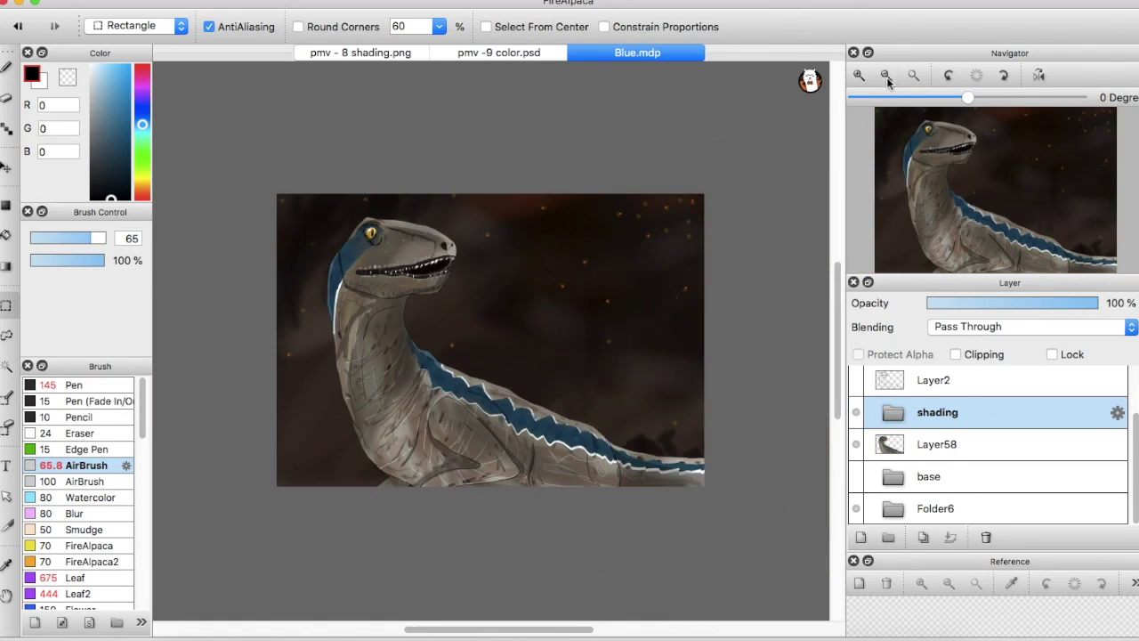
{"action": "left_click", "coordinate": [855, 414]}
{"action": "left_click", "coordinate": [855, 413]}
{"action": "left_click", "coordinate": [856, 414]}
{"action": "left_click", "coordinate": [855, 414]}
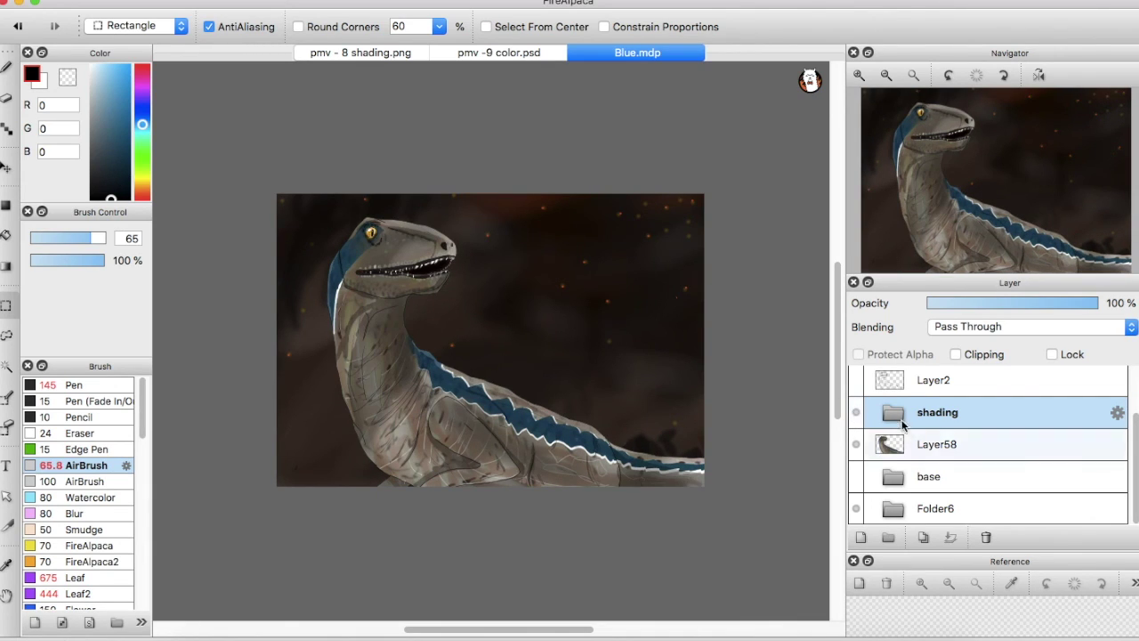
Set the opacity of Layer60 in the shading folder to 31% and check the overall look
{"action": "left_click", "coordinate": [893, 412]}
{"action": "left_click", "coordinate": [954, 508]}
{"action": "left_click", "coordinate": [973, 303]}
{"action": "left_click", "coordinate": [888, 76]}
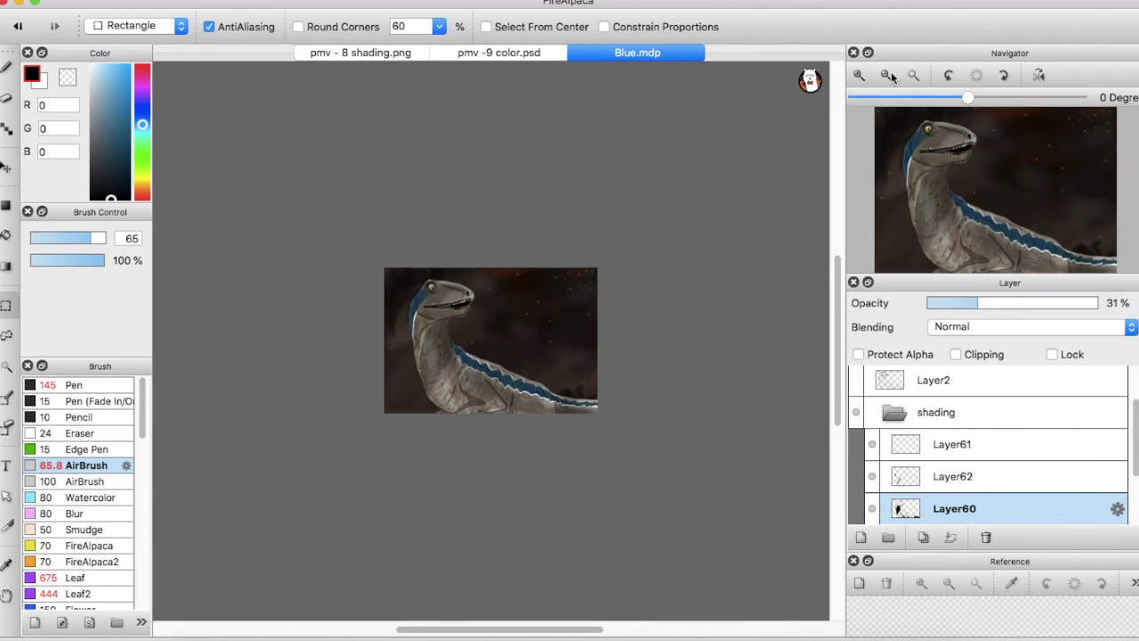
{"action": "left_click", "coordinate": [915, 76]}
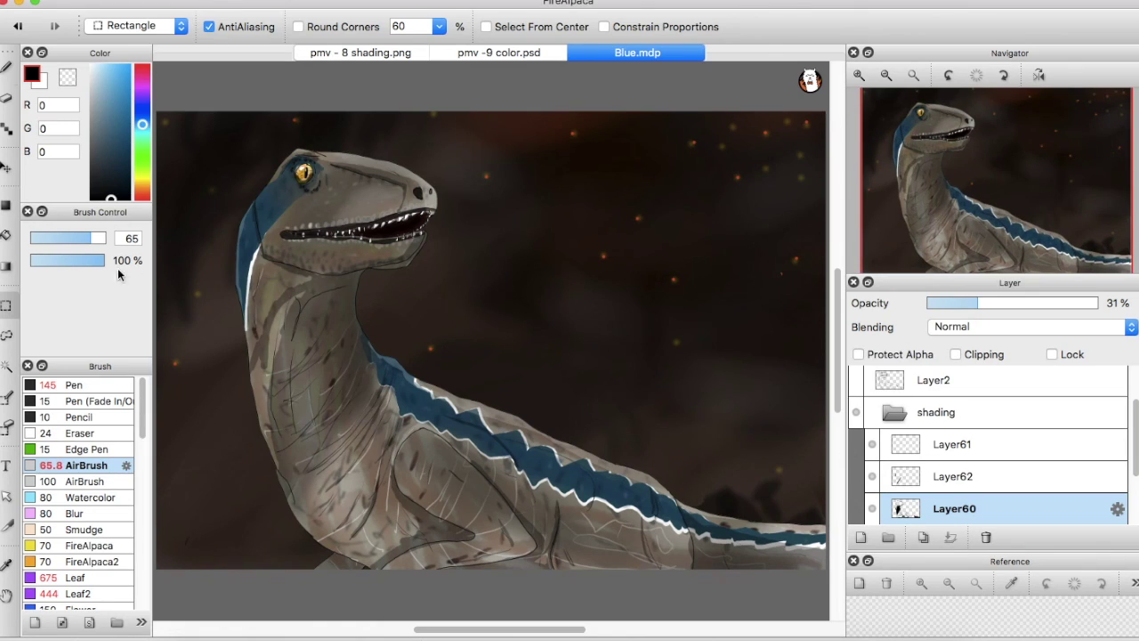
Touch up the Layer60 shadow around the raptor's upper leg with the size 326 eraser and inspect the lower body
{"action": "key", "text": "e"}
{"action": "mouse_move", "coordinate": [431, 531]}
{"action": "left_mouse_down"}
{"action": "mouse_move", "coordinate": [394, 486]}
{"action": "mouse_move", "coordinate": [453, 537]}
{"action": "mouse_move", "coordinate": [388, 558]}
{"action": "mouse_move", "coordinate": [421, 536]}
{"action": "mouse_move", "coordinate": [408, 544]}
{"action": "mouse_move", "coordinate": [400, 504]}
{"action": "mouse_move", "coordinate": [436, 527]}
{"action": "mouse_move", "coordinate": [386, 547]}
{"action": "mouse_move", "coordinate": [407, 524]}
{"action": "left_mouse_up"}
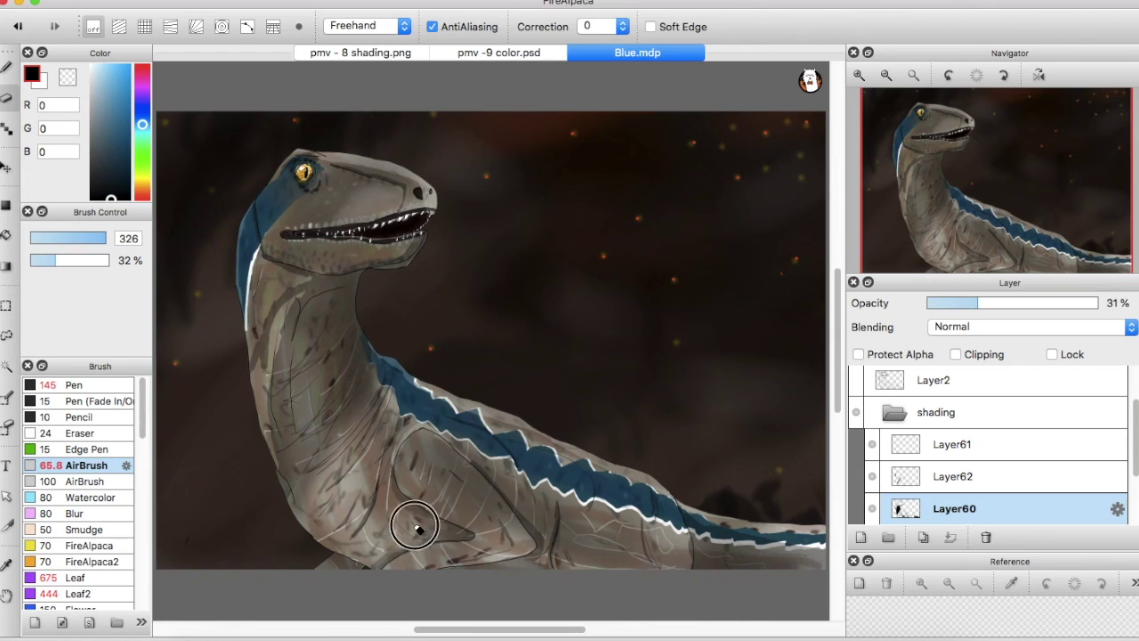
{"action": "key", "text": "b"}
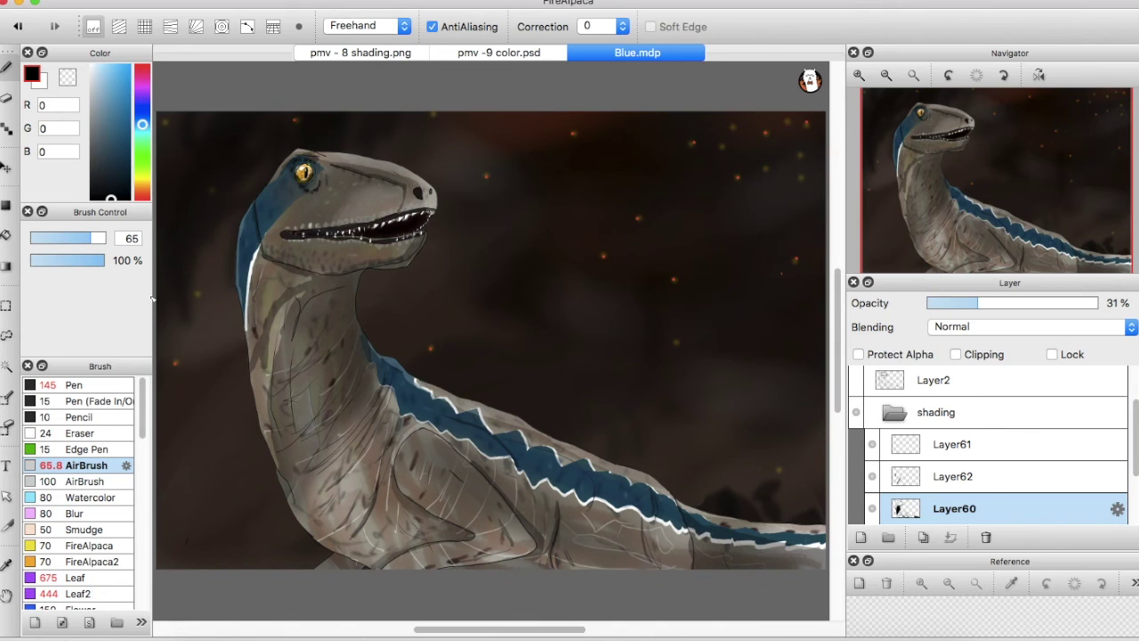
{"action": "key", "text": "e"}
{"action": "left_click", "coordinate": [856, 77]}
{"action": "left_click", "coordinate": [856, 76]}
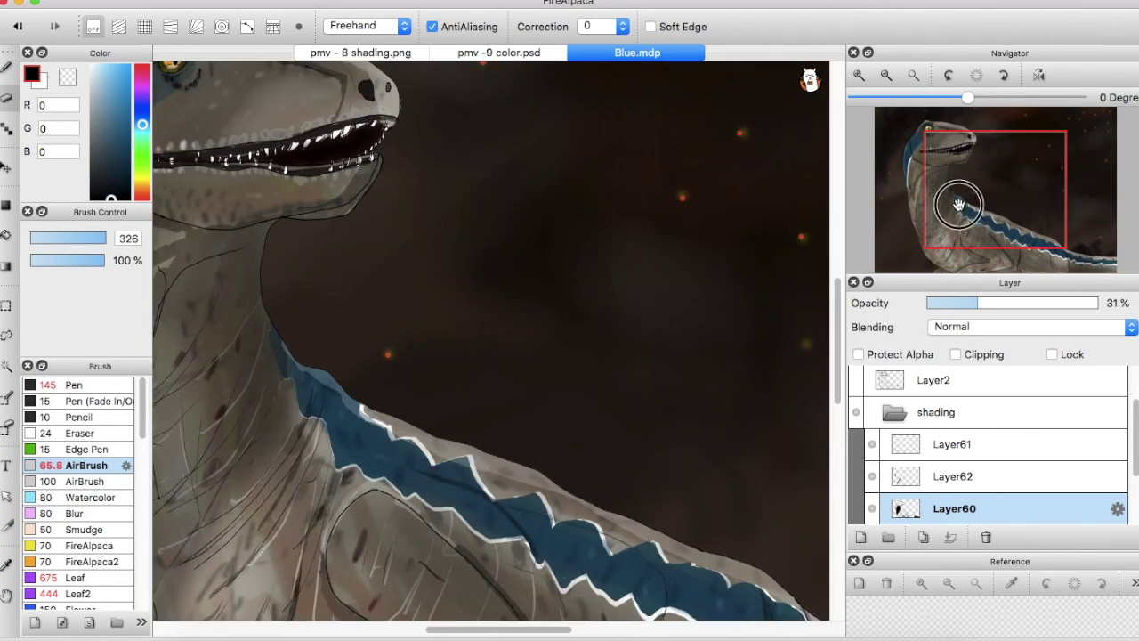
{"action": "left_click_drag", "start_coordinate": [958, 209], "coordinate": [984, 254]}
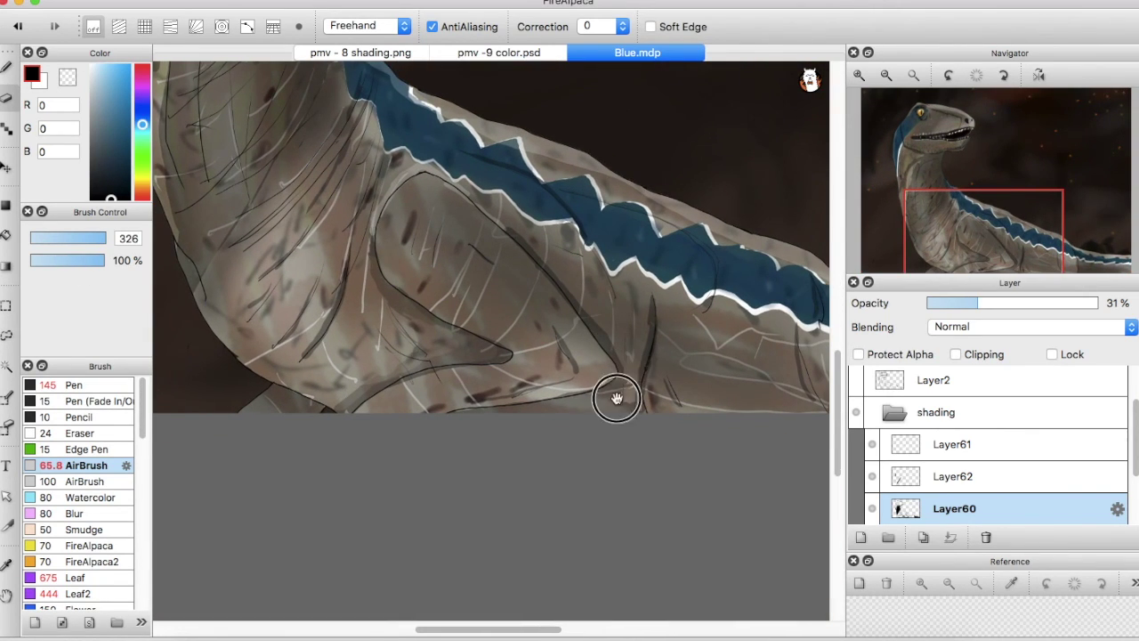
{"action": "left_click", "coordinate": [912, 76]}
{"action": "key", "text": "b"}
Add a new layer on top in the shading folder and, with shading and Folder6 hidden, select the empty area around the raptor
{"action": "left_click", "coordinate": [860, 538]}
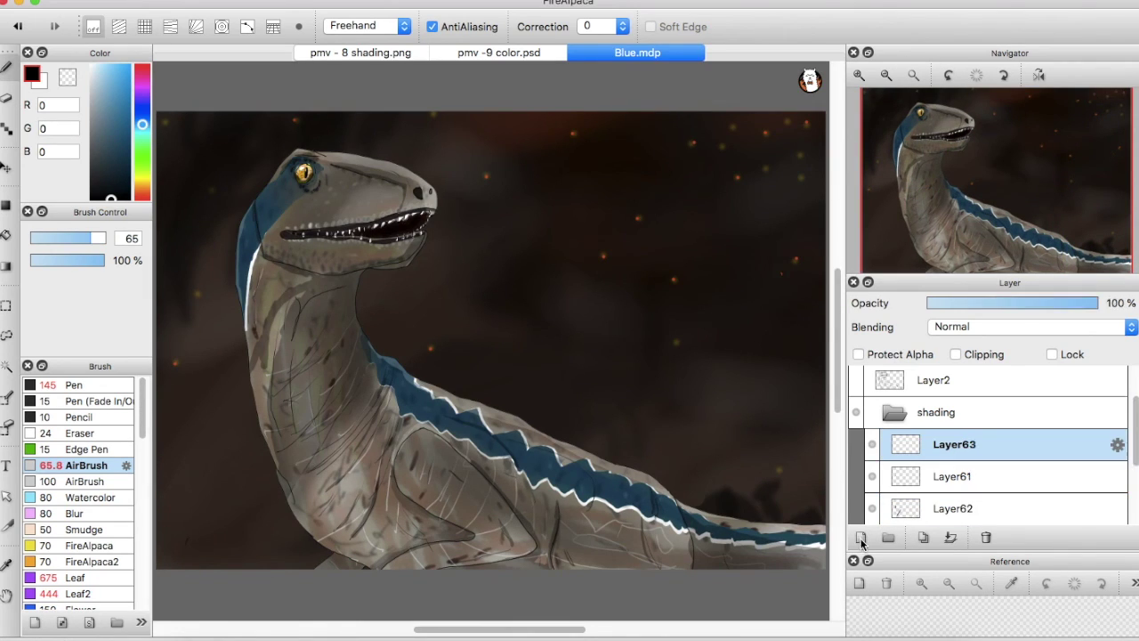
{"action": "left_click", "coordinate": [857, 414]}
{"action": "left_click_drag", "start_coordinate": [1135, 440], "coordinate": [1135, 490]}
{"action": "left_click", "coordinate": [858, 509]}
{"action": "left_click", "coordinate": [7, 366]}
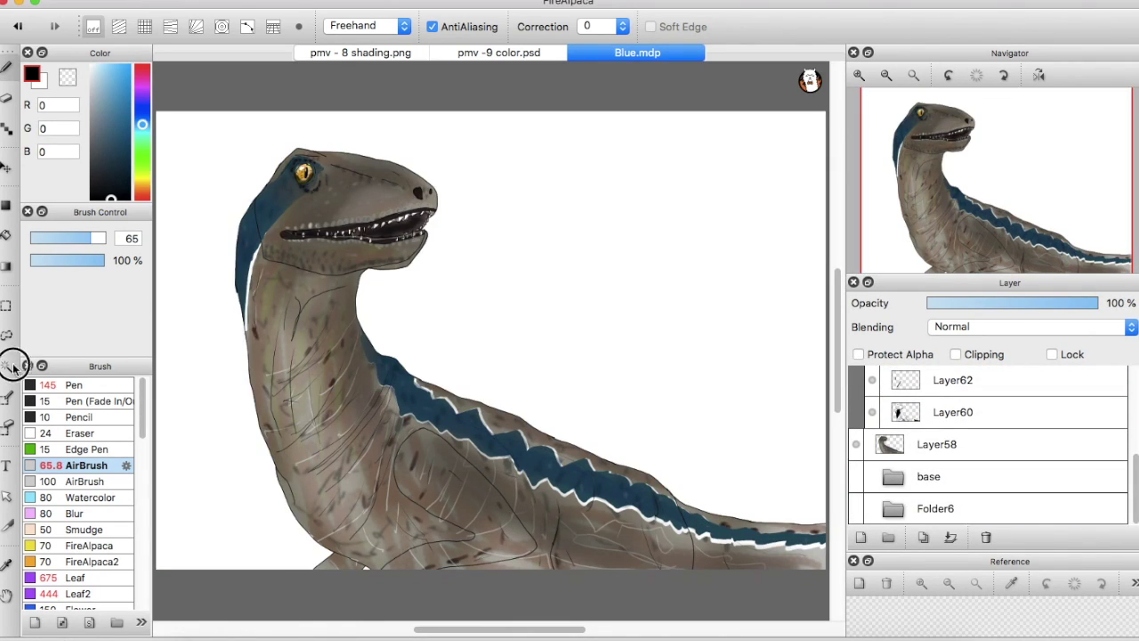
{"action": "left_click", "coordinate": [233, 2]}
{"action": "mouse_move", "coordinate": [271, 2]}
{"action": "left_click", "coordinate": [281, 33]}
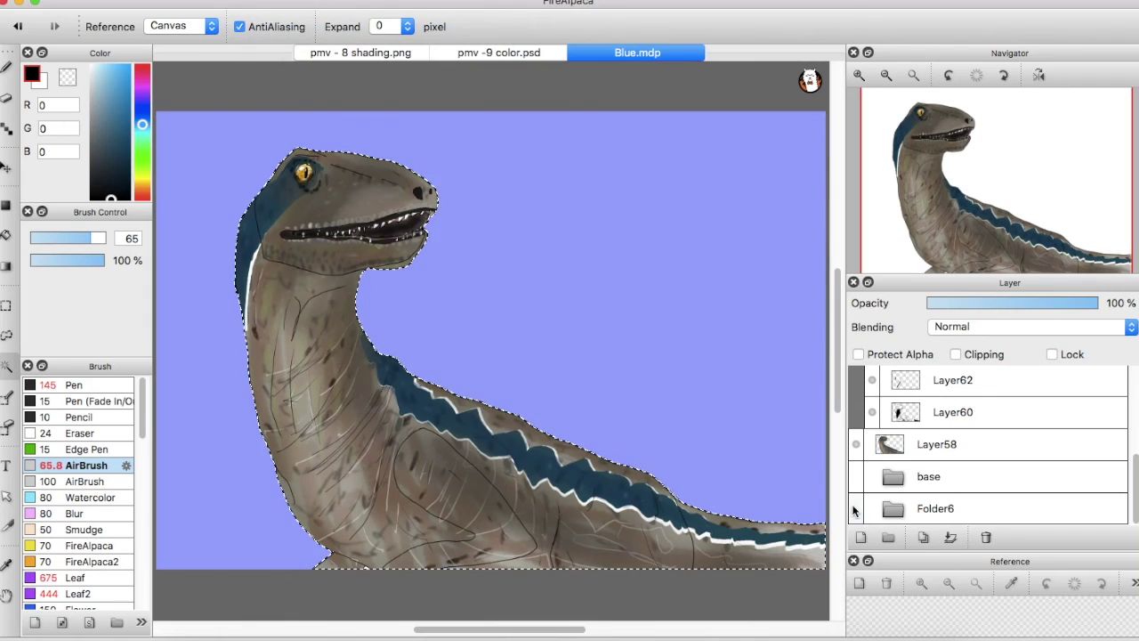
Show Folder6 and the shading folder again and invert the selection so it covers the raptor
{"action": "left_click", "coordinate": [856, 509]}
{"action": "left_click_drag", "start_coordinate": [1136, 465], "coordinate": [1136, 401]}
{"action": "left_click", "coordinate": [857, 426]}
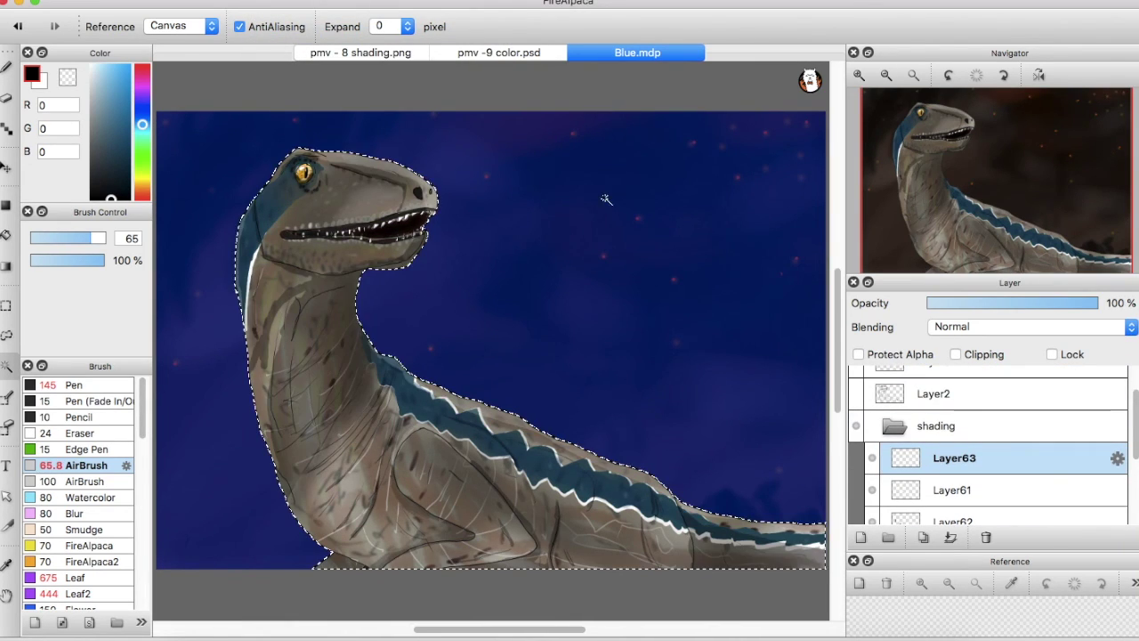
{"action": "left_click", "coordinate": [270, 2]}
{"action": "left_click", "coordinate": [305, 136]}
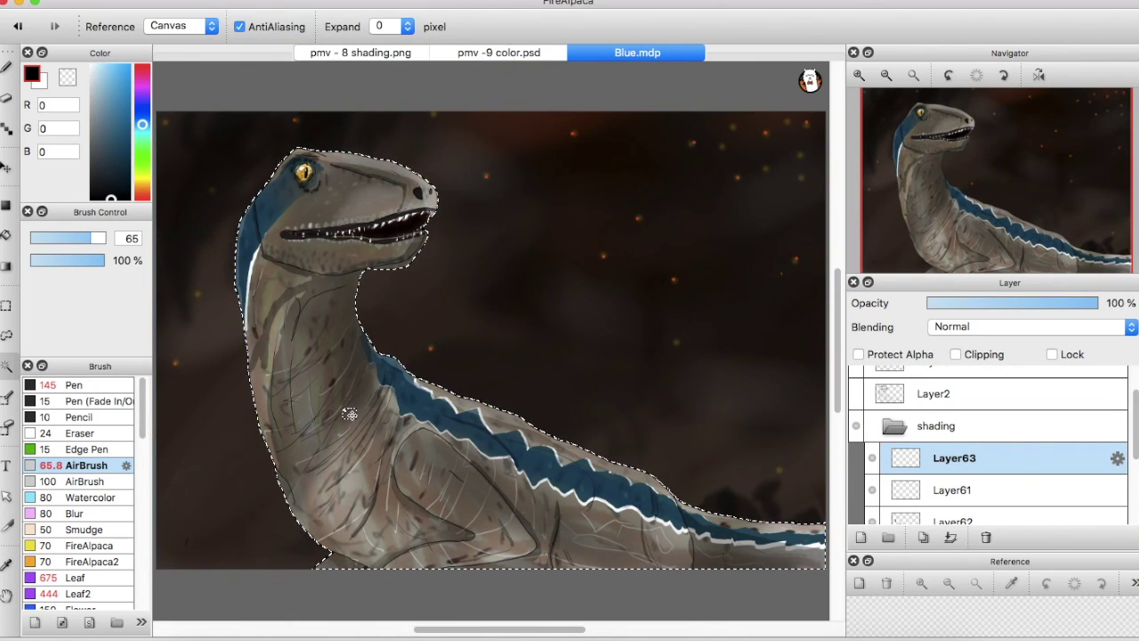
Paint a dark brown shadow sampled from the background over the raptor's head, chest and body on Layer63 with the watercolor 2 brush at size 312
{"action": "key", "text": "b"}
{"action": "left_click", "coordinate": [625, 158], "text": "alt"}
{"action": "left_click_drag", "start_coordinate": [142, 408], "coordinate": [142, 588]}
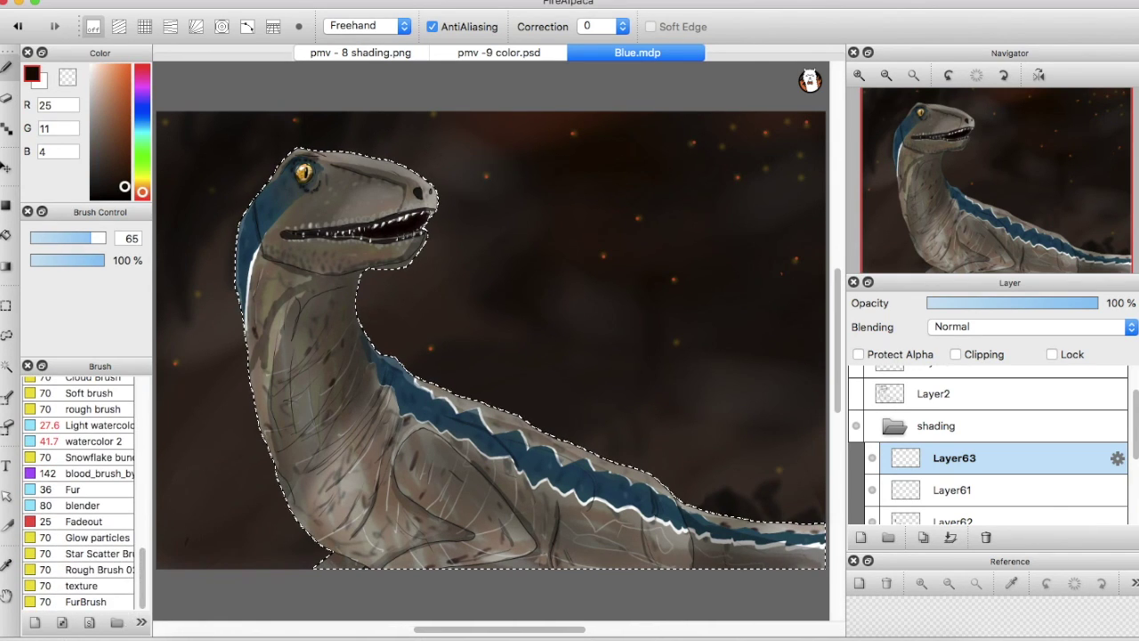
{"action": "left_click", "coordinate": [90, 442]}
{"action": "key", "text": "ctrl+d"}
{"action": "left_click_drag", "start_coordinate": [80, 238], "coordinate": [115, 247]}
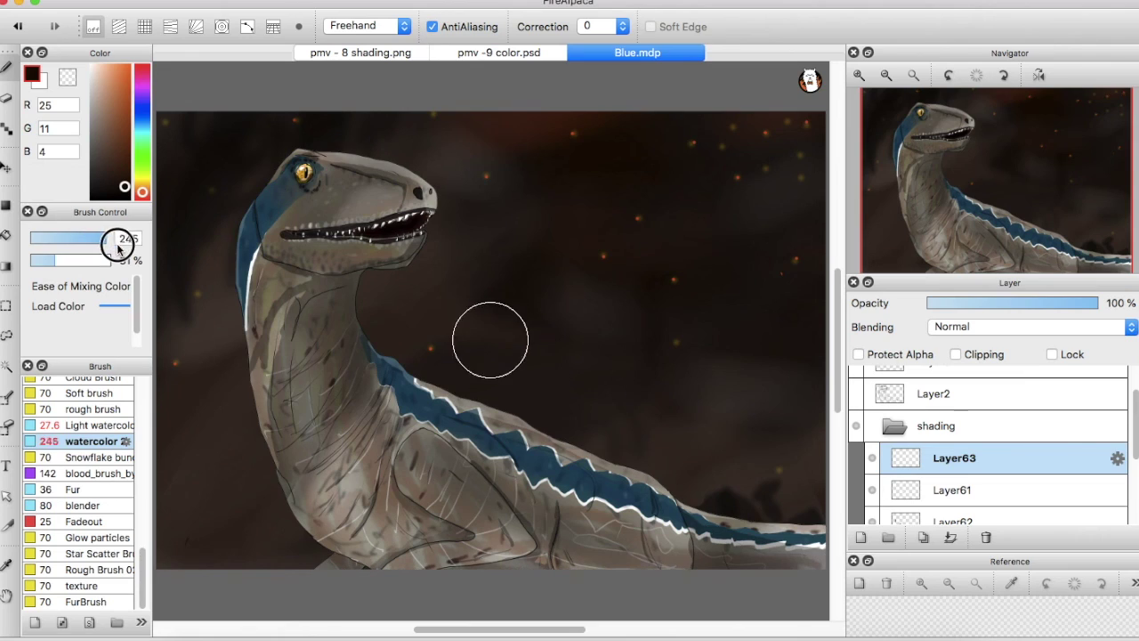
{"action": "mouse_move", "coordinate": [419, 227]}
{"action": "left_mouse_down"}
{"action": "mouse_move", "coordinate": [395, 215]}
{"action": "mouse_move", "coordinate": [361, 321]}
{"action": "left_mouse_up"}
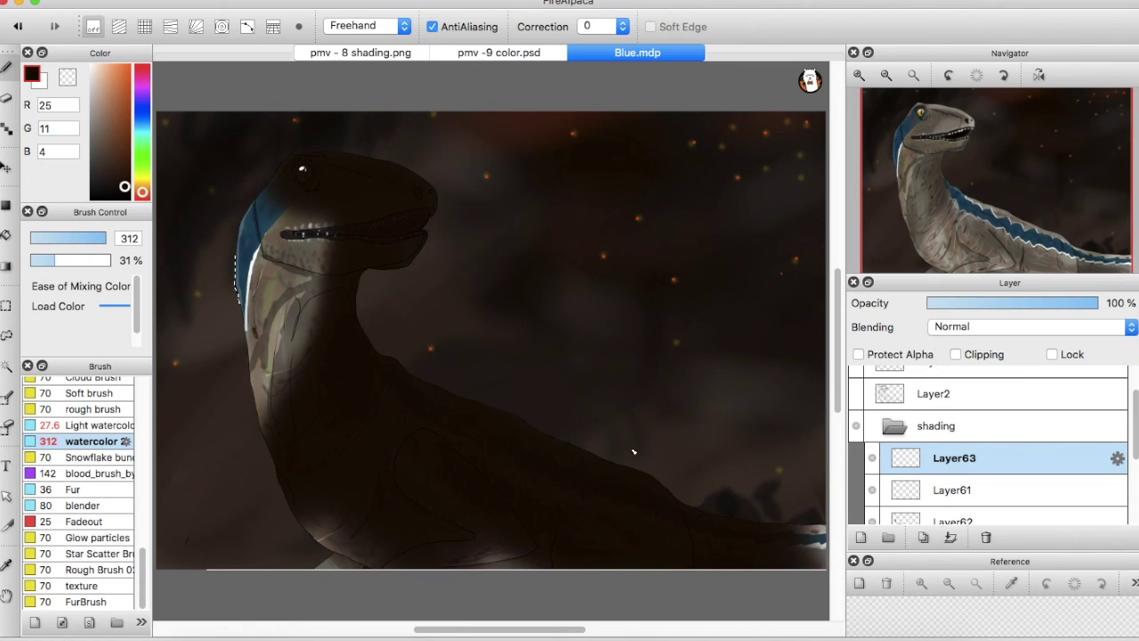
{"action": "left_click", "coordinate": [130, 197]}
{"action": "left_click_drag", "start_coordinate": [290, 175], "coordinate": [378, 189]}
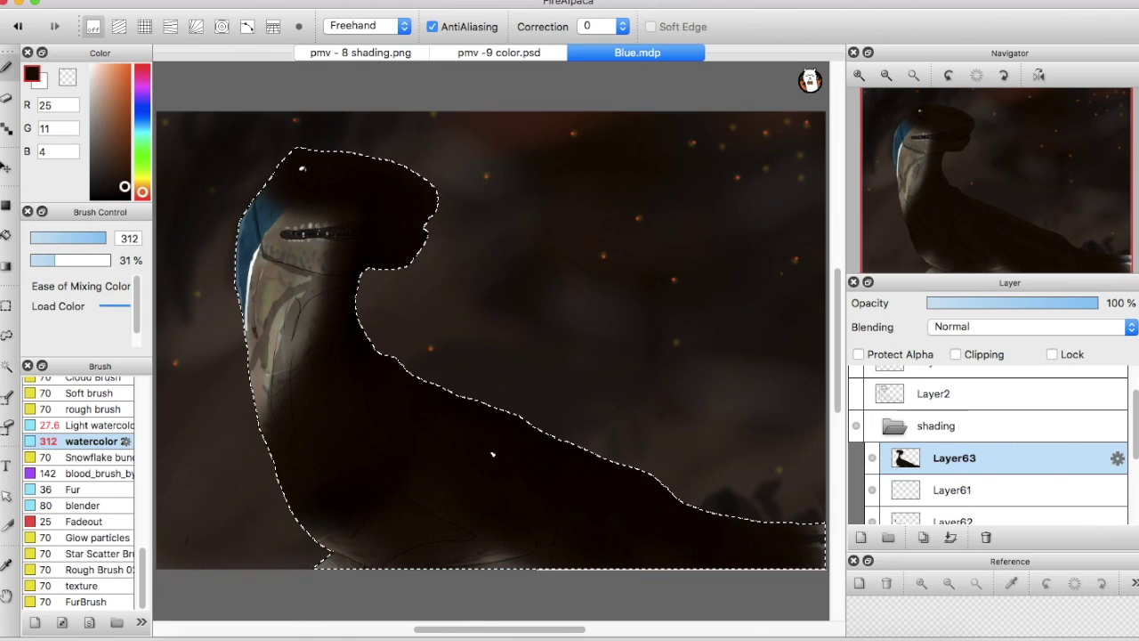
Add a layer above Layer63 and paint orange and red glow over the raptor's head, neck and back inside the selection
{"action": "left_click", "coordinate": [860, 537]}
{"action": "key", "text": "super+d"}
{"action": "left_click_drag", "start_coordinate": [143, 148], "coordinate": [148, 190]}
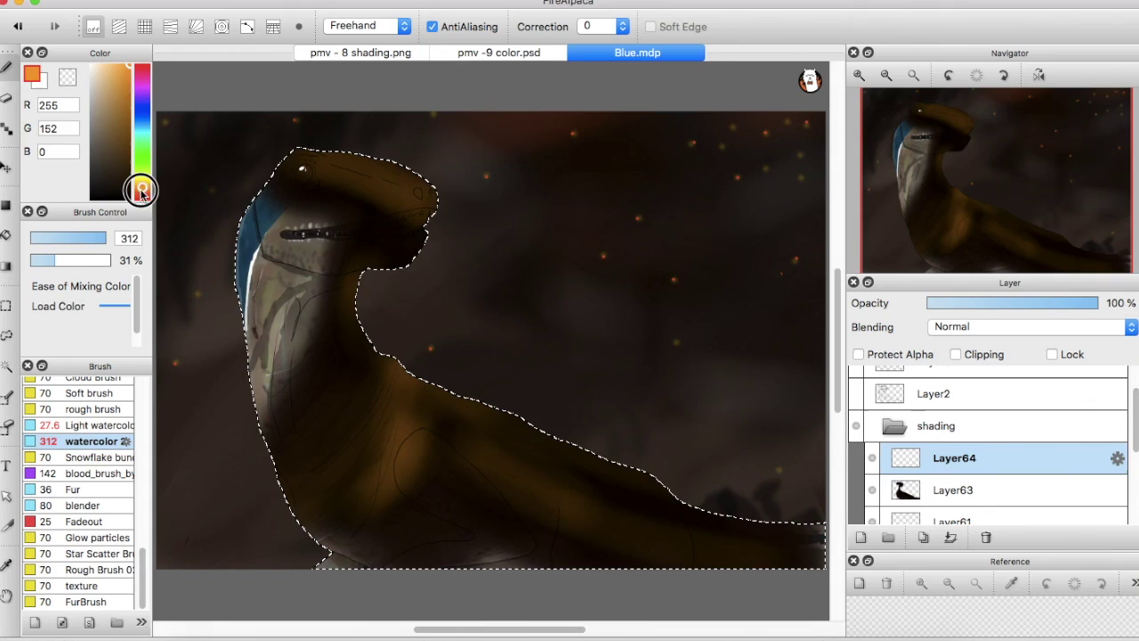
{"action": "left_click_drag", "start_coordinate": [143, 189], "coordinate": [142, 198]}
{"action": "left_click_drag", "start_coordinate": [325, 138], "coordinate": [425, 190]}
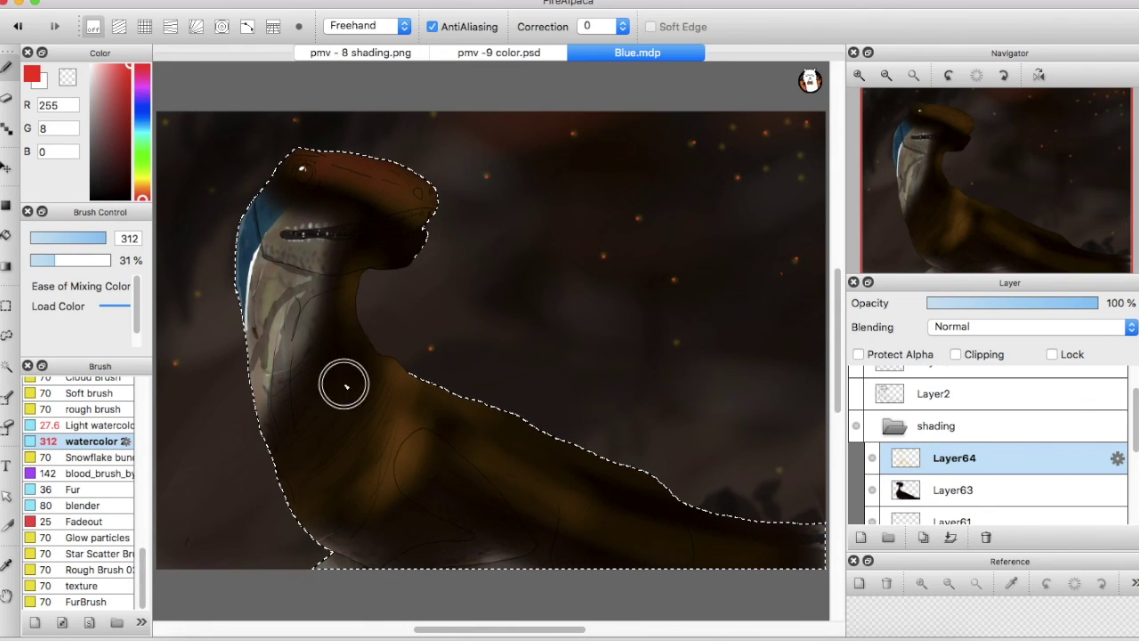
{"action": "left_click", "coordinate": [398, 463], "text": "alt"}
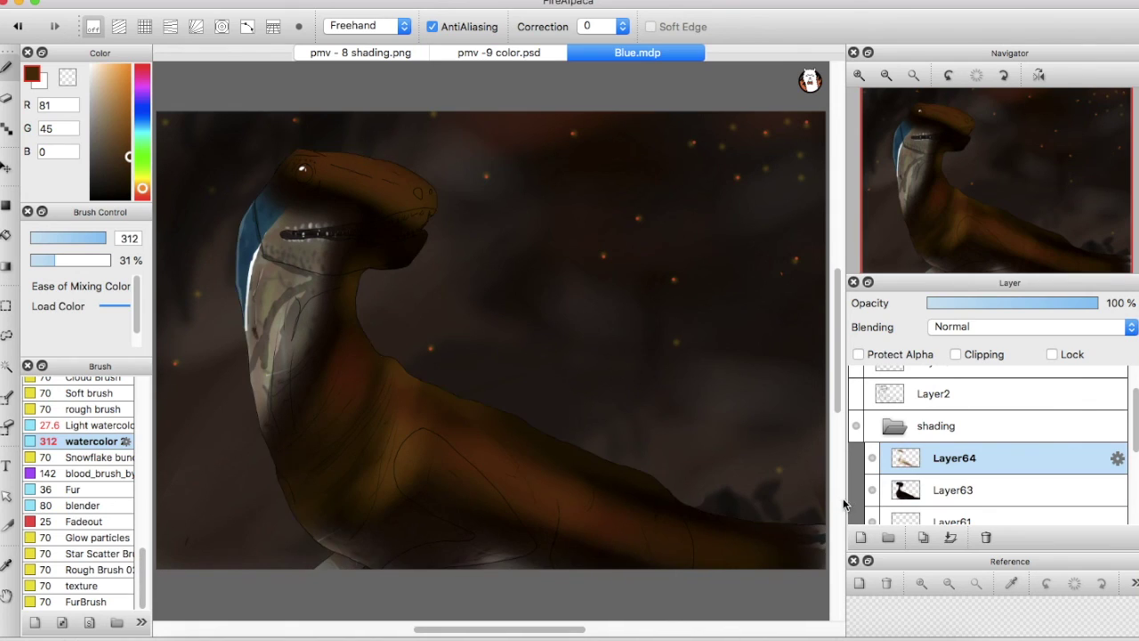
Lower the opacity of the dark shadow on Layer63 to 63% and the orange glow on Layer64 to 51%
{"action": "left_click", "coordinate": [953, 490]}
{"action": "left_click", "coordinate": [1035, 304]}
{"action": "left_click", "coordinate": [952, 457]}
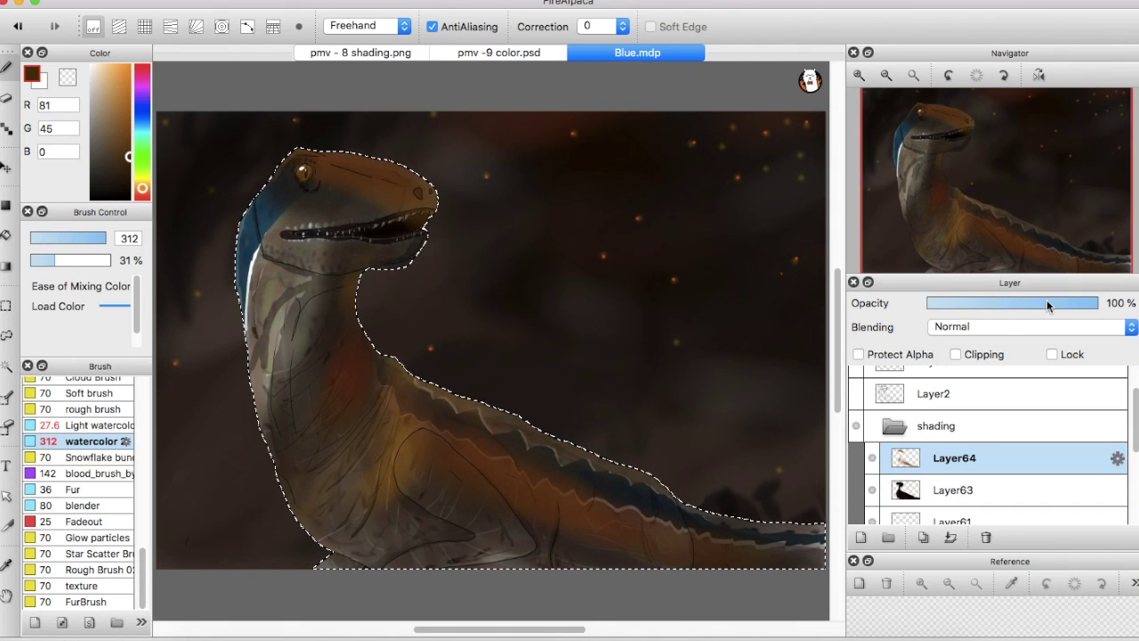
{"action": "left_click", "coordinate": [1021, 304]}
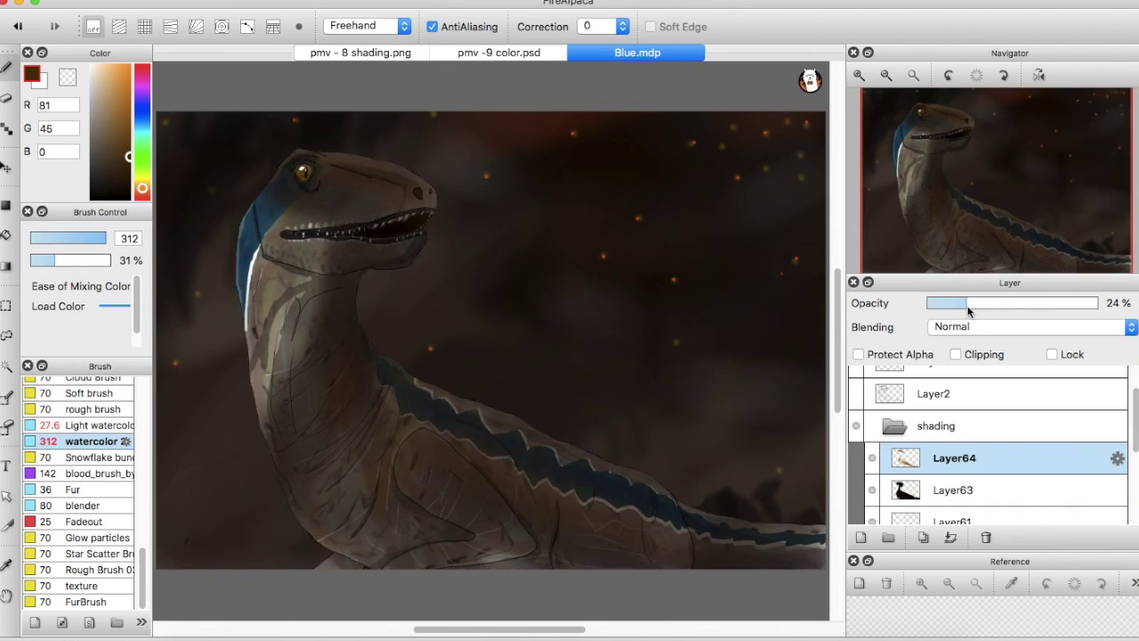
{"action": "left_click", "coordinate": [953, 490]}
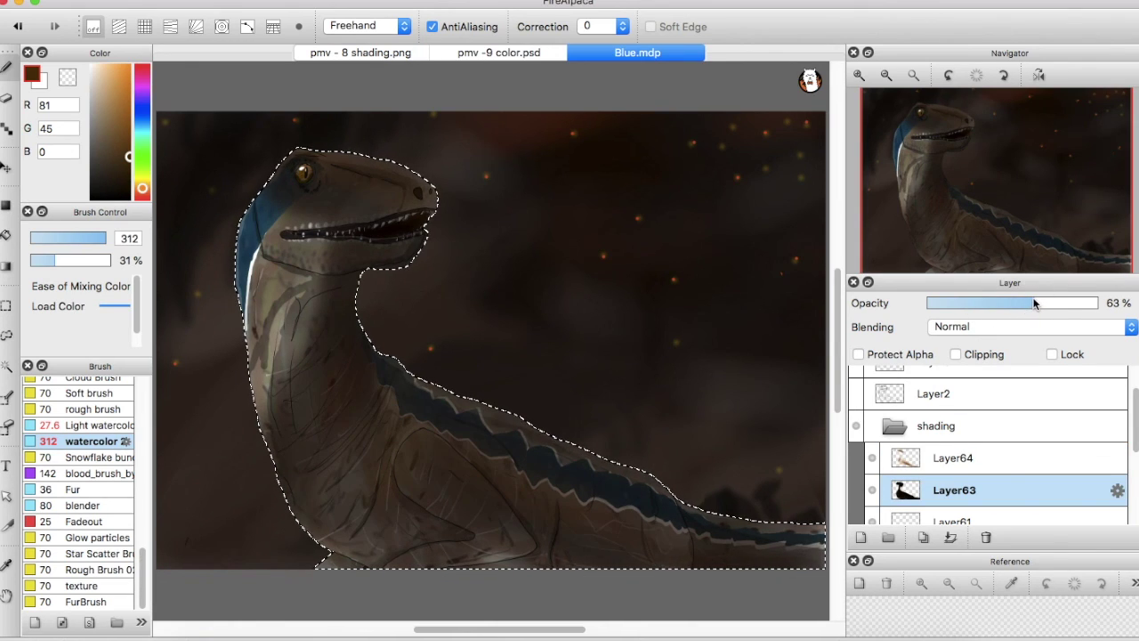
{"action": "left_click", "coordinate": [962, 457]}
{"action": "left_click", "coordinate": [975, 303]}
Apply a Gaussian Blur of 50 to Layer64, and reduce the opacity of Layer64 to 36% and Layer63 to 58%
{"action": "left_click", "coordinate": [267, 94]}
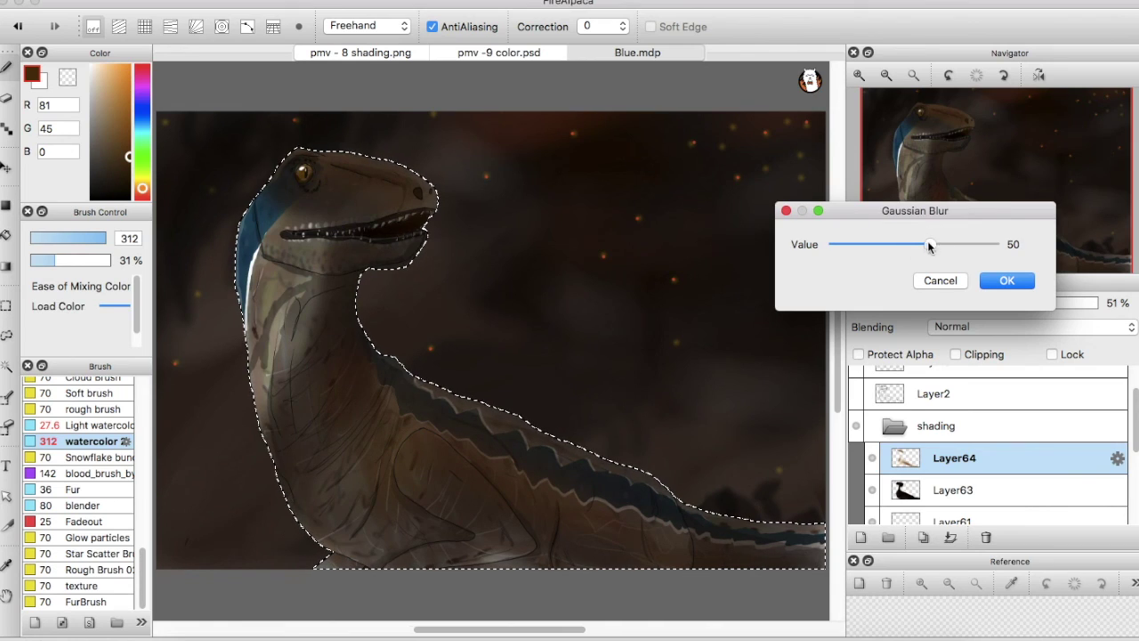
{"action": "left_click", "coordinate": [1007, 280]}
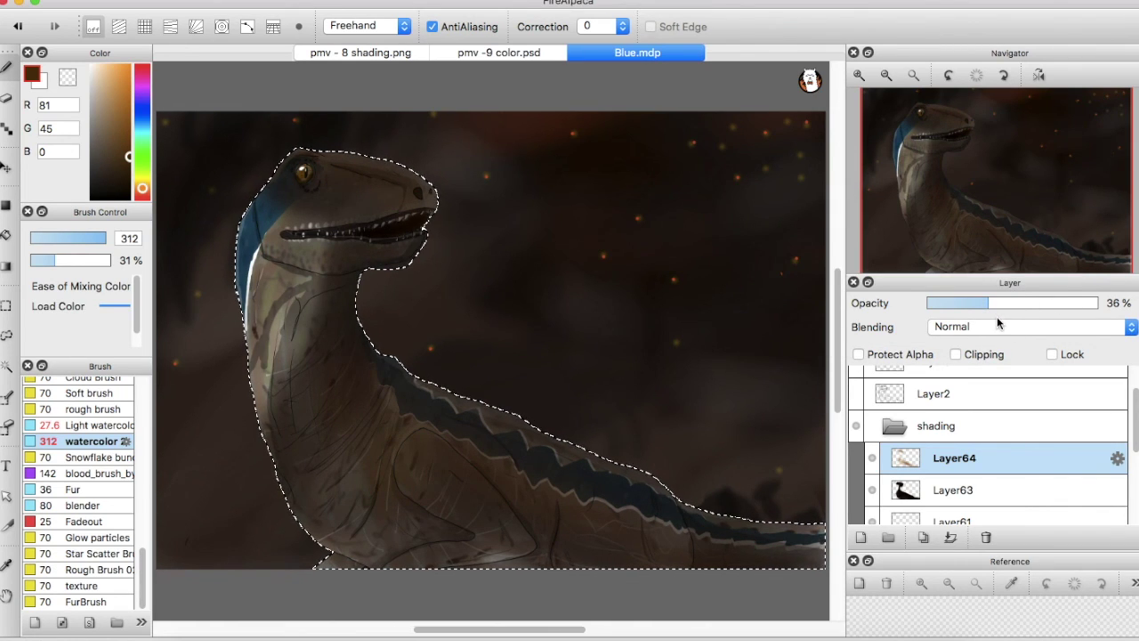
{"action": "left_click", "coordinate": [934, 490]}
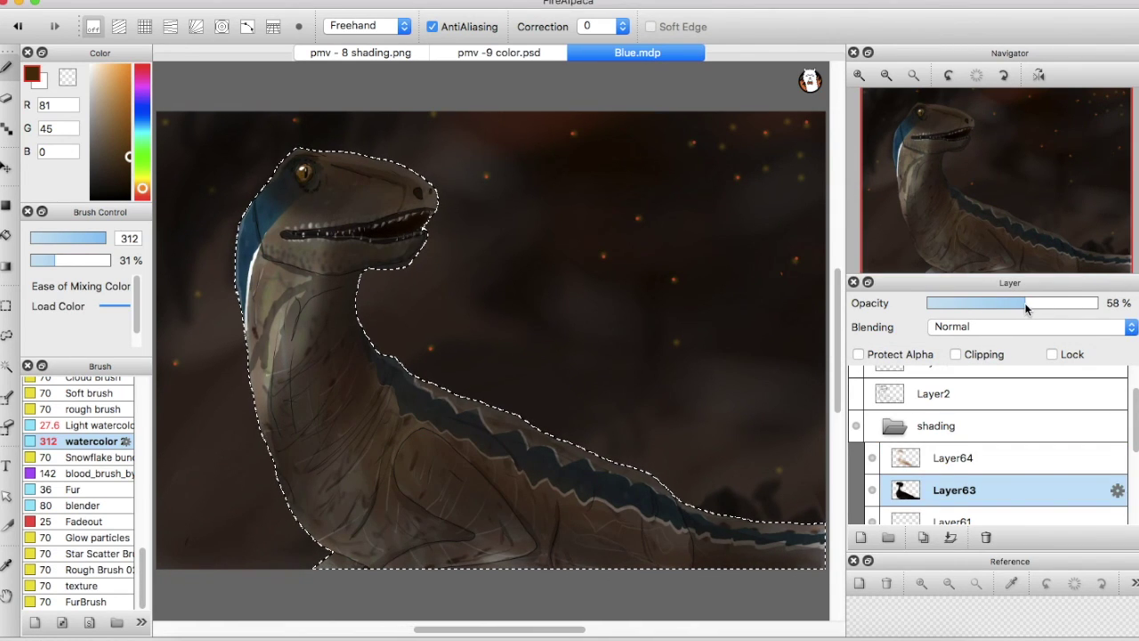
Erase some of the Layer63 shadow along the front of the neck at size 326 and 53%, and confirm the Eraser brush's settings
{"action": "key", "text": "e"}
{"action": "left_click_drag", "start_coordinate": [278, 431], "coordinate": [269, 356]}
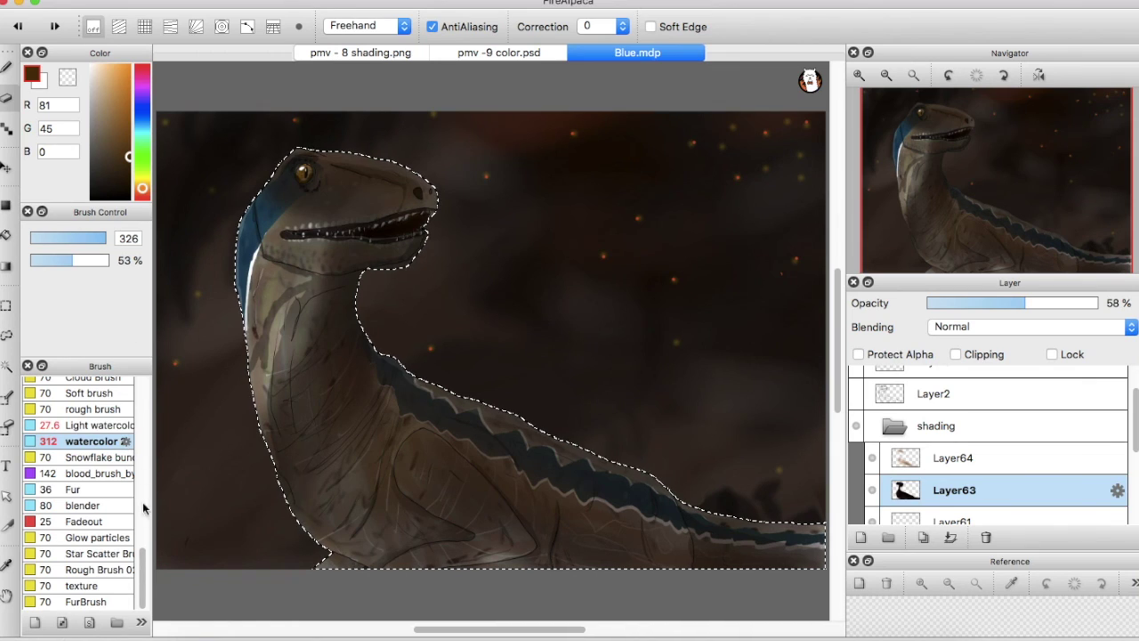
{"action": "scroll", "coordinate": [143, 508], "scroll_direction": "up", "scroll_amount": 10}
{"action": "double_click", "coordinate": [89, 434]}
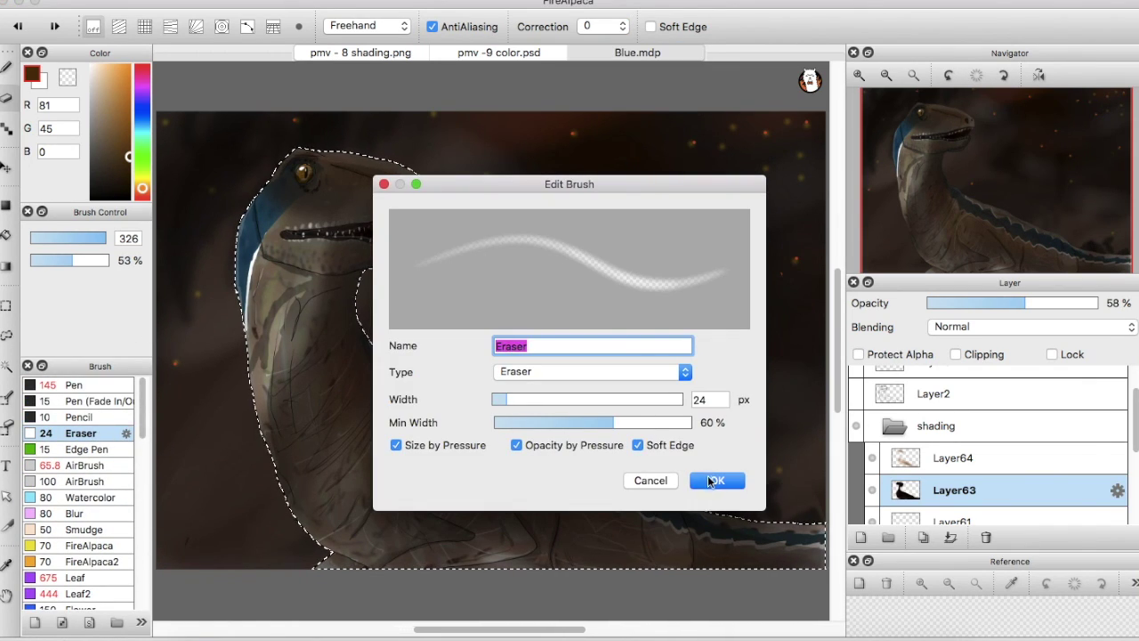
{"action": "left_click", "coordinate": [717, 481]}
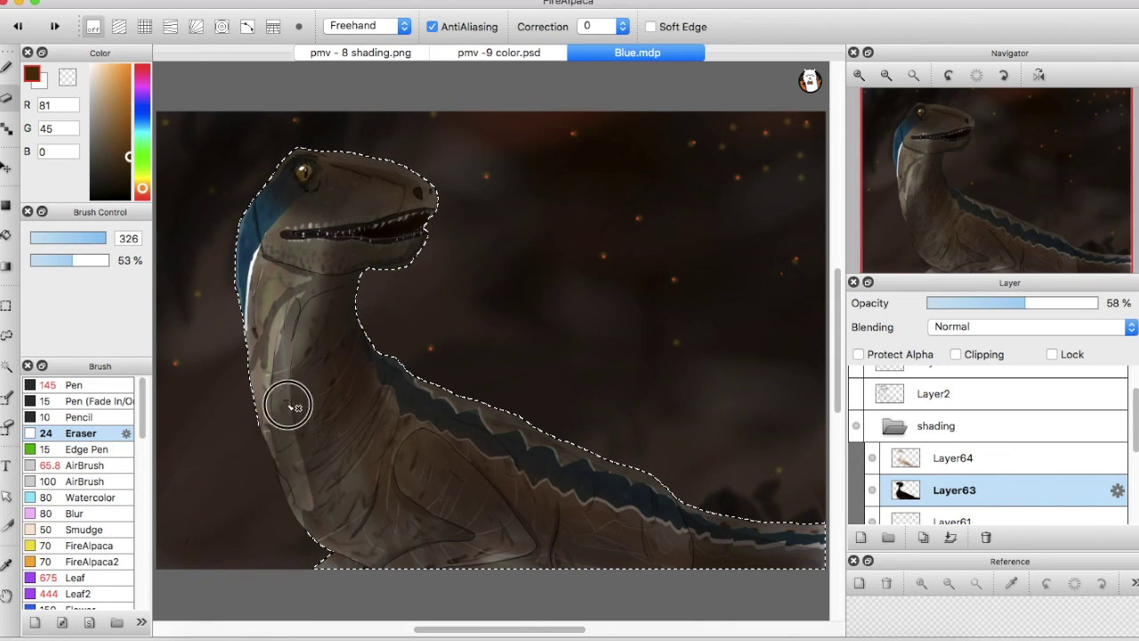
Undo the last erasing on the chest and lighten the Layer63 shadow along the lower neck and chest edge with the eraser
{"action": "left_click_drag", "start_coordinate": [314, 510], "coordinate": [331, 529]}
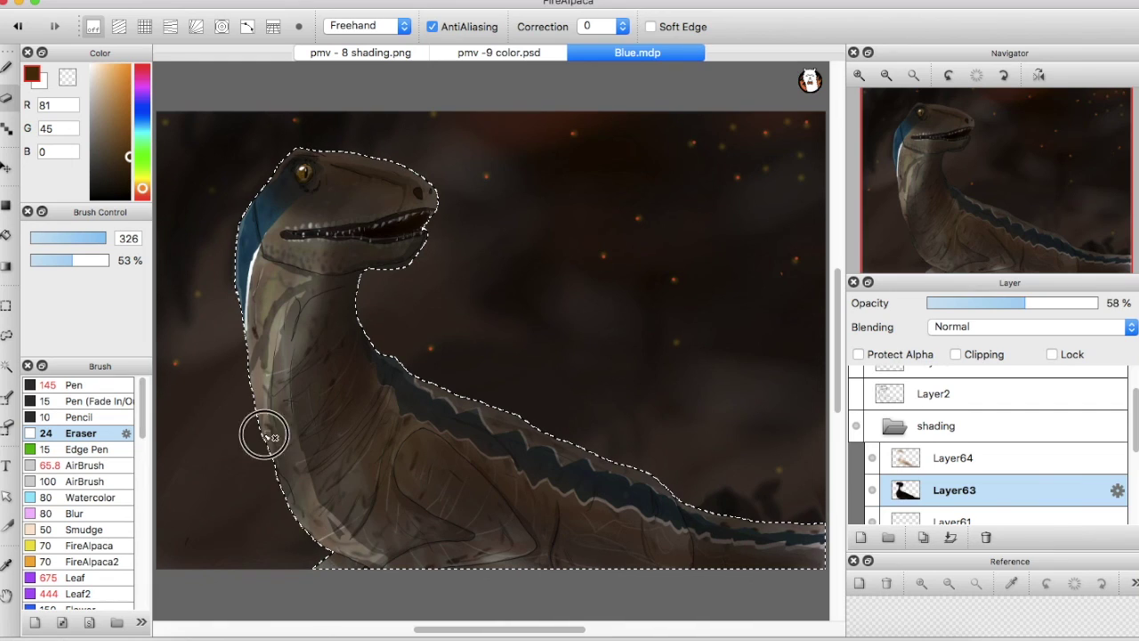
{"action": "key", "text": "super+z"}
{"action": "key", "text": "b"}
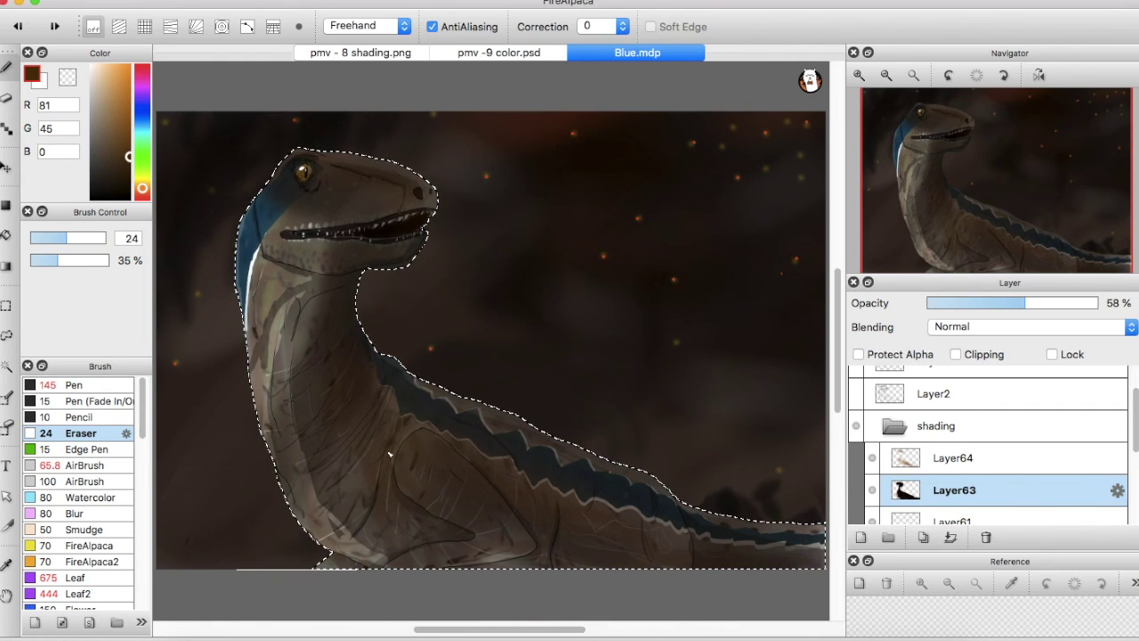
{"action": "key", "text": "e"}
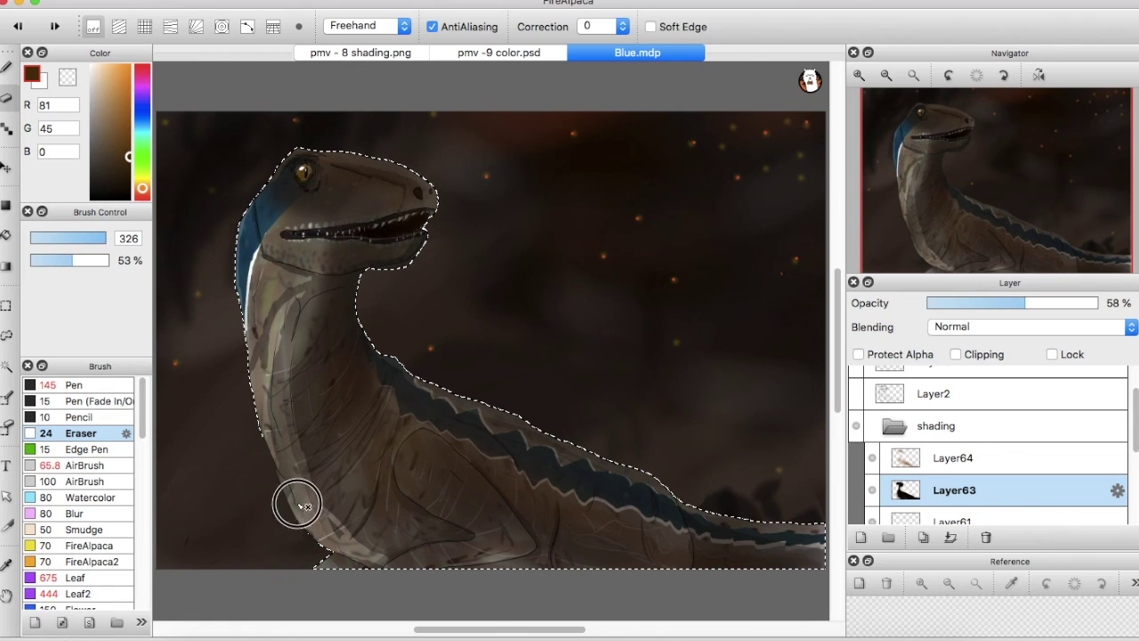
{"action": "left_click_drag", "start_coordinate": [293, 457], "coordinate": [375, 559]}
{"action": "key", "text": "b"}
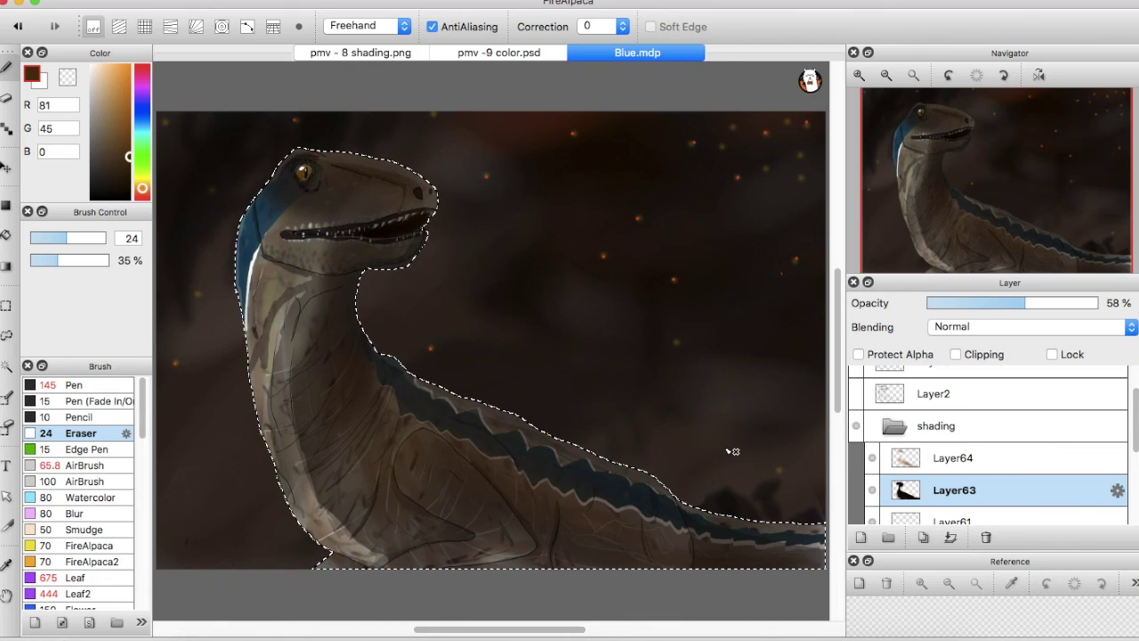
{"action": "key", "text": "e"}
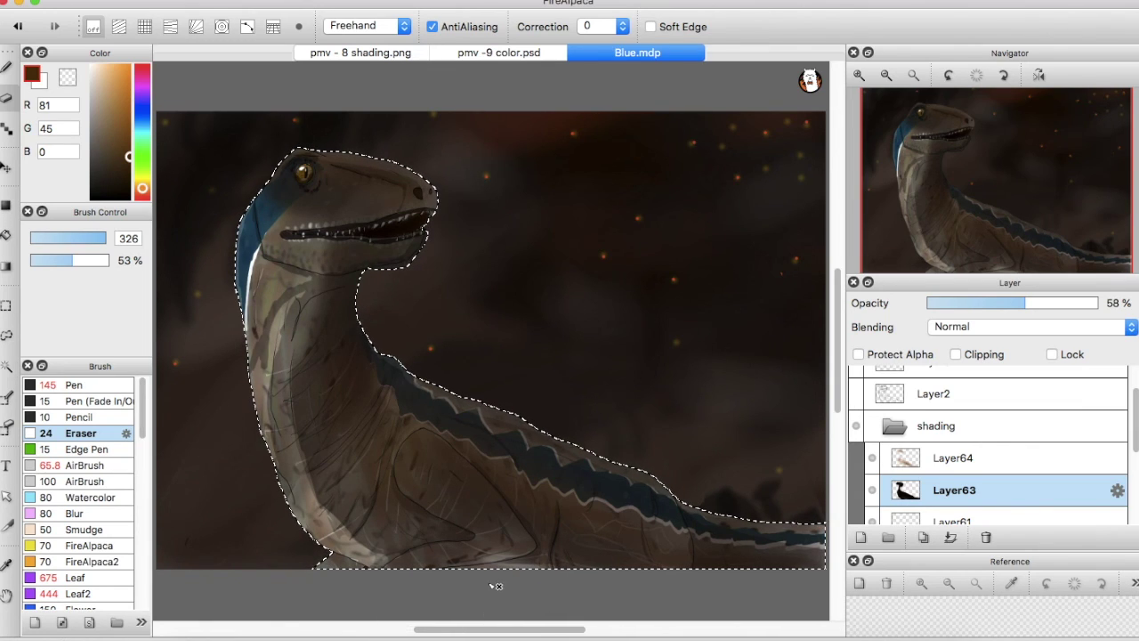
Soften the Layer63 shadow around the lower chest with the Smudge brush at size 50 and 29%
{"action": "left_click", "coordinate": [99, 513]}
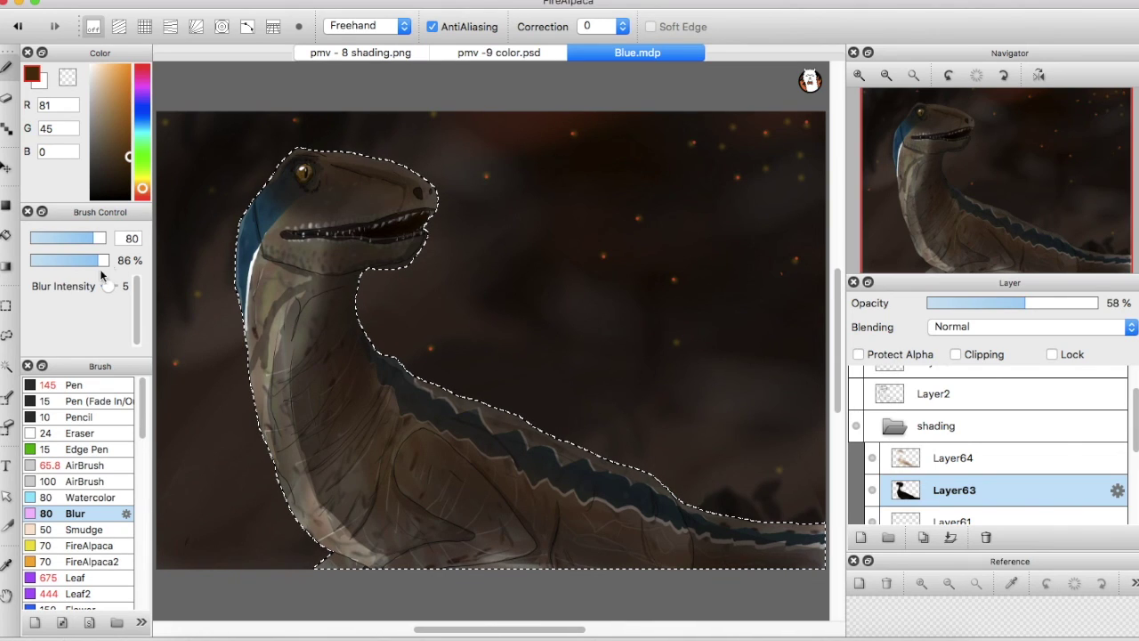
{"action": "mouse_move", "coordinate": [144, 409]}
{"action": "left_mouse_down"}
{"action": "mouse_move", "coordinate": [148, 583]}
{"action": "mouse_move", "coordinate": [153, 358]}
{"action": "left_mouse_up"}
{"action": "left_click", "coordinate": [107, 531]}
{"action": "key", "text": "super+d"}
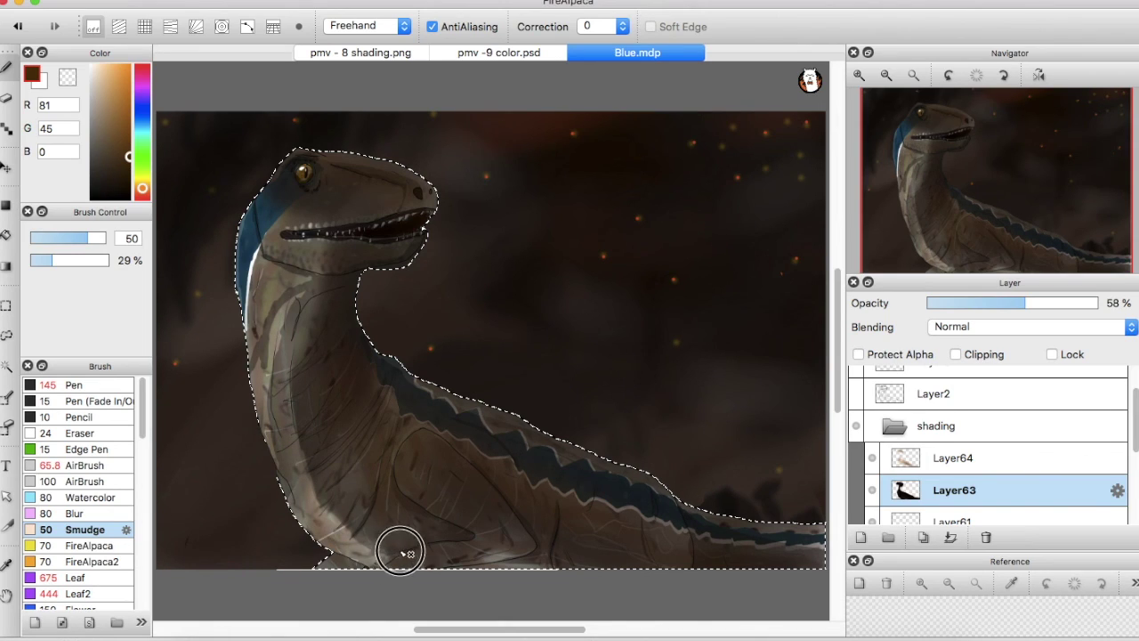
{"action": "left_click_drag", "start_coordinate": [313, 498], "coordinate": [348, 568]}
Smudge the shading along the front edge of the neck and clear the selection around the raptor
{"action": "scroll", "coordinate": [1122, 460], "scroll_direction": "down", "scroll_amount": 3}
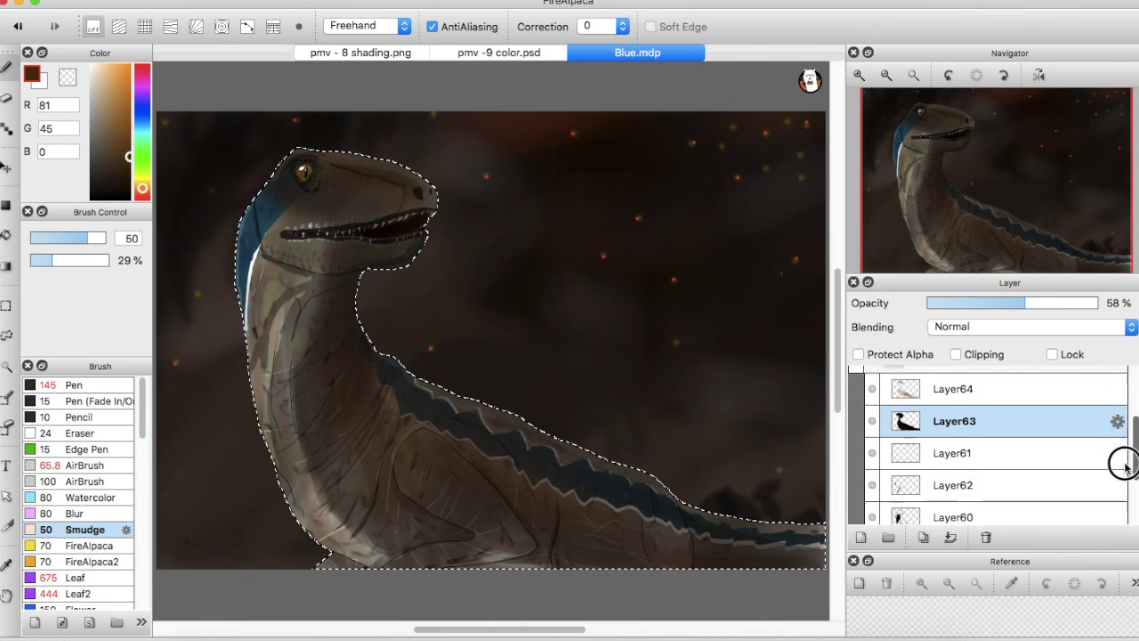
{"action": "left_click", "coordinate": [868, 508]}
{"action": "mouse_move", "coordinate": [275, 344]}
{"action": "left_mouse_down"}
{"action": "mouse_move", "coordinate": [259, 383]}
{"action": "mouse_move", "coordinate": [261, 356]}
{"action": "left_mouse_up"}
{"action": "mouse_move", "coordinate": [282, 294]}
{"action": "left_mouse_down"}
{"action": "mouse_move", "coordinate": [253, 351]}
{"action": "mouse_move", "coordinate": [306, 282]}
{"action": "mouse_move", "coordinate": [251, 369]}
{"action": "left_mouse_up"}
{"action": "mouse_move", "coordinate": [266, 455]}
{"action": "left_mouse_down"}
{"action": "mouse_move", "coordinate": [274, 371]}
{"action": "mouse_move", "coordinate": [270, 382]}
{"action": "left_mouse_up"}
{"action": "left_click", "coordinate": [6, 305]}
{"action": "left_click", "coordinate": [191, 437]}
{"action": "left_click", "coordinate": [7, 68]}
Collapse the shading folder and toggle its visibility to compare the raptor with and without shading
{"action": "scroll", "coordinate": [1069, 445], "scroll_direction": "down", "scroll_amount": 3}
{"action": "left_click", "coordinate": [896, 437]}
{"action": "left_click", "coordinate": [857, 431]}
{"action": "left_click", "coordinate": [857, 434]}
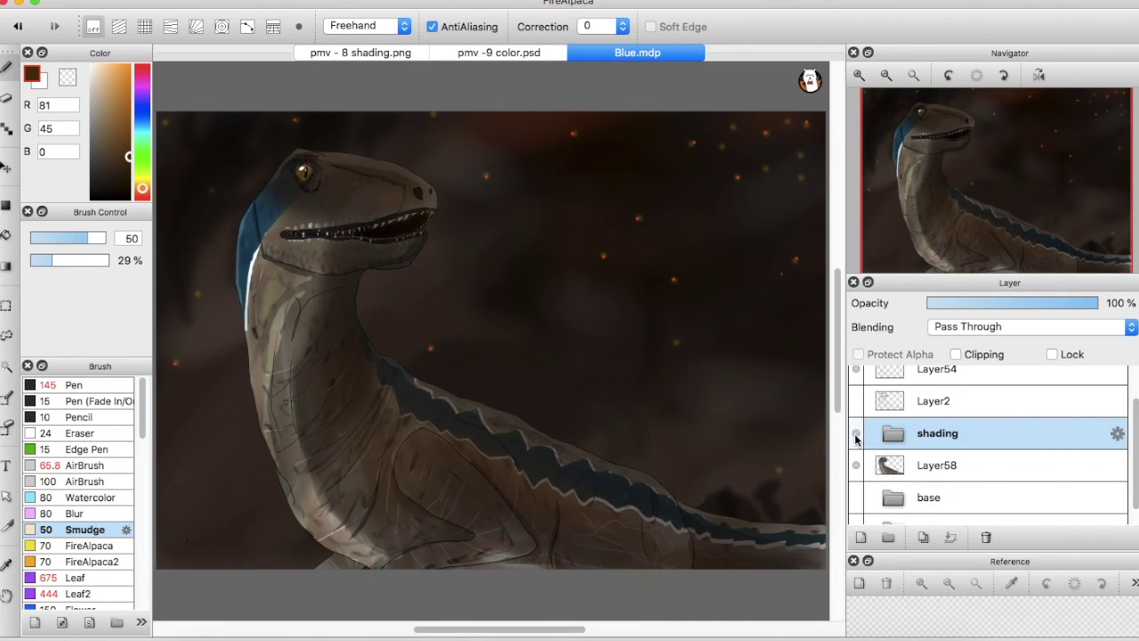
{"action": "left_click", "coordinate": [857, 434]}
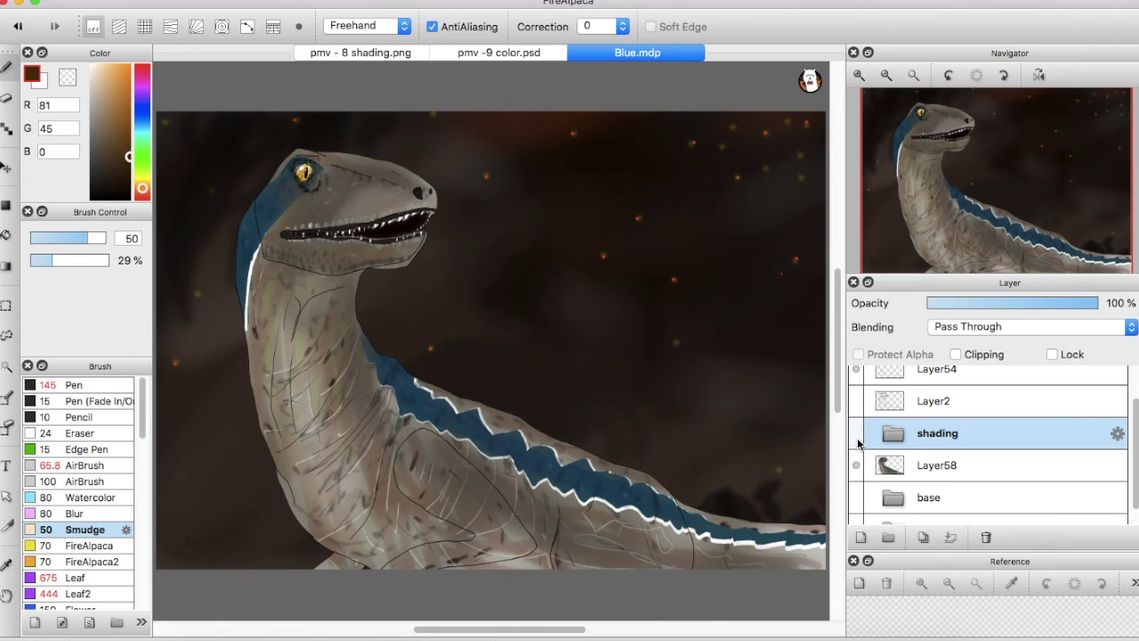
{"action": "left_click", "coordinate": [857, 436]}
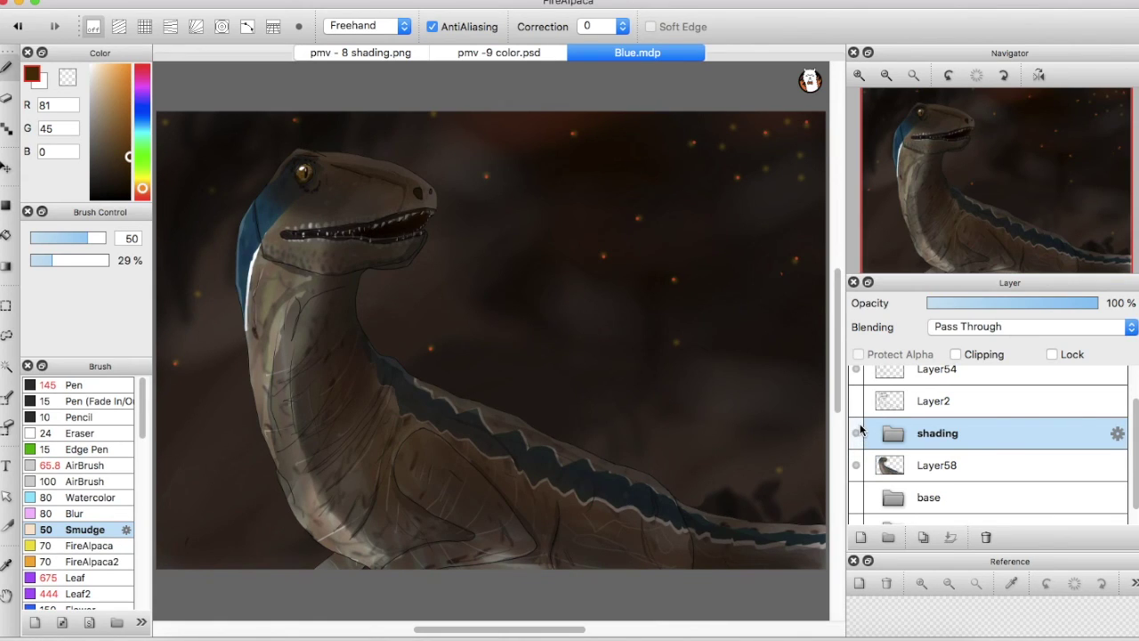
Expand the shading folder and fine-tune the opacity of the Layer63 shadow
{"action": "left_click", "coordinate": [895, 433]}
{"action": "left_click", "coordinate": [954, 497]}
{"action": "left_click_drag", "start_coordinate": [1018, 306], "coordinate": [1007, 303]}
{"action": "left_click", "coordinate": [954, 464]}
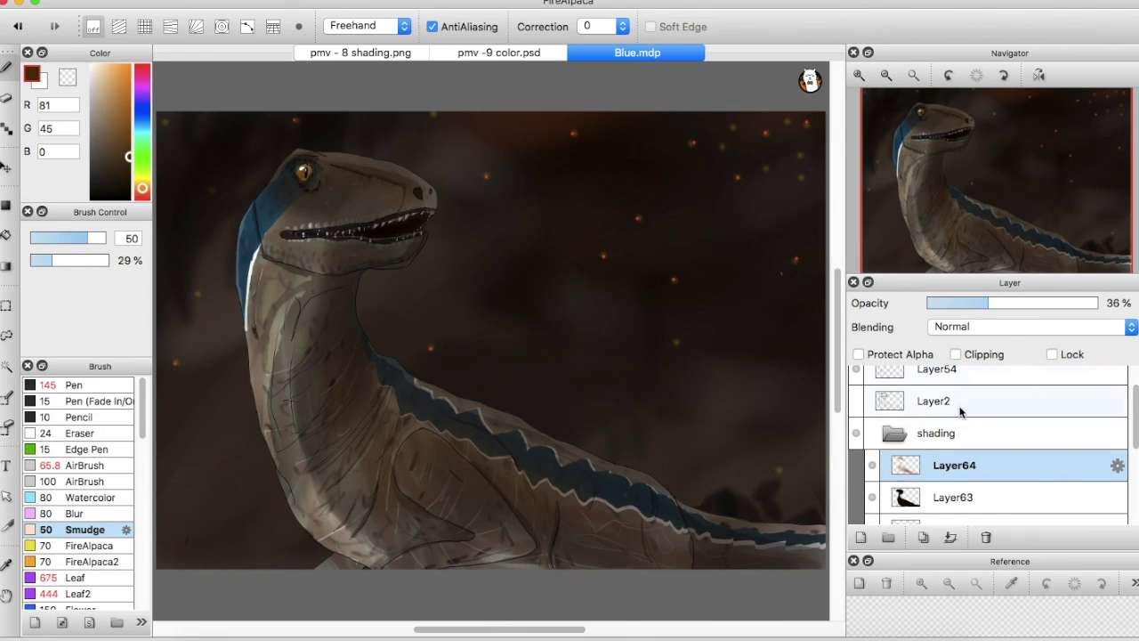
Add a layer above Layer57 and paint near-black smoke across the back and body with the watercolor 2 brush at size 312 and 31%
{"action": "scroll", "coordinate": [878, 481], "scroll_direction": "up", "scroll_amount": 2}
{"action": "left_click", "coordinate": [860, 382]}
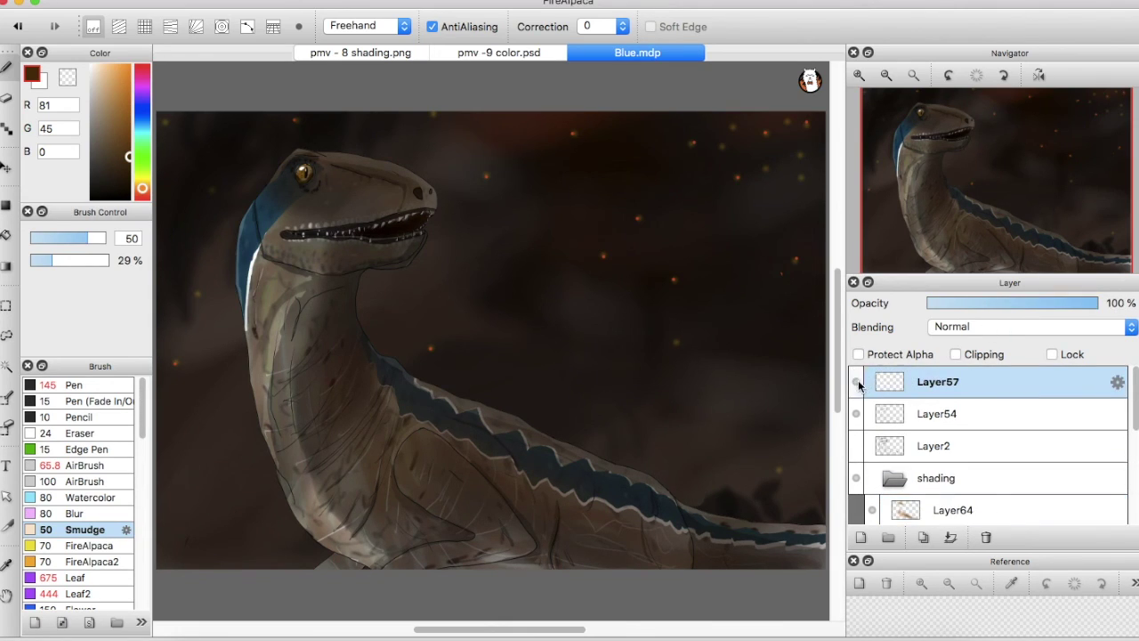
{"action": "left_click", "coordinate": [861, 538]}
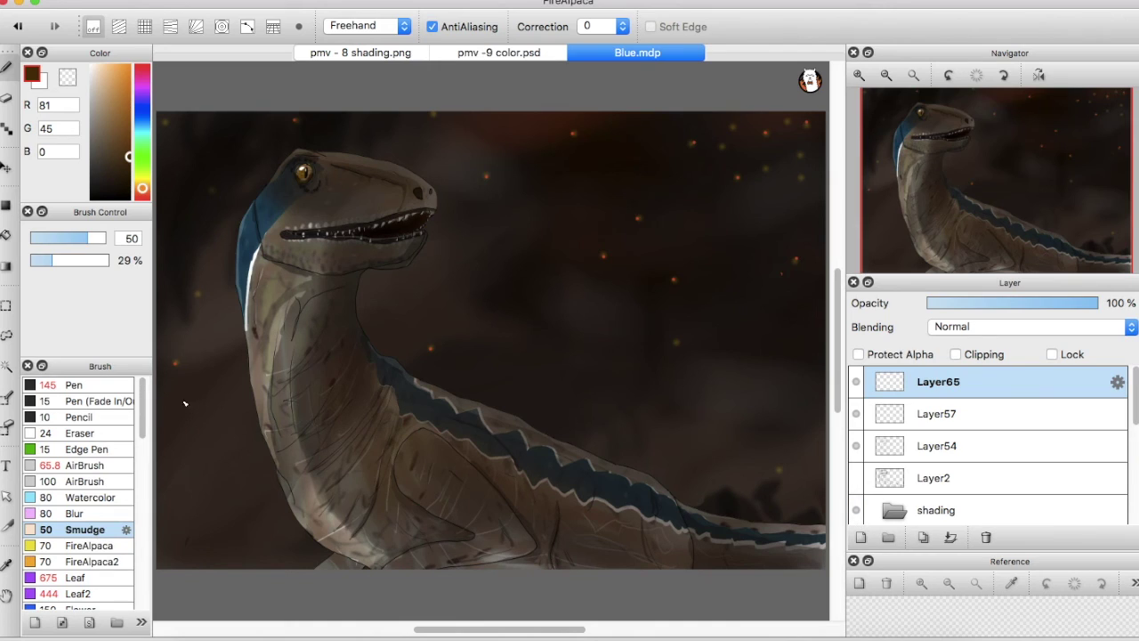
{"action": "left_click_drag", "start_coordinate": [140, 414], "coordinate": [142, 598]}
{"action": "left_click", "coordinate": [143, 445]}
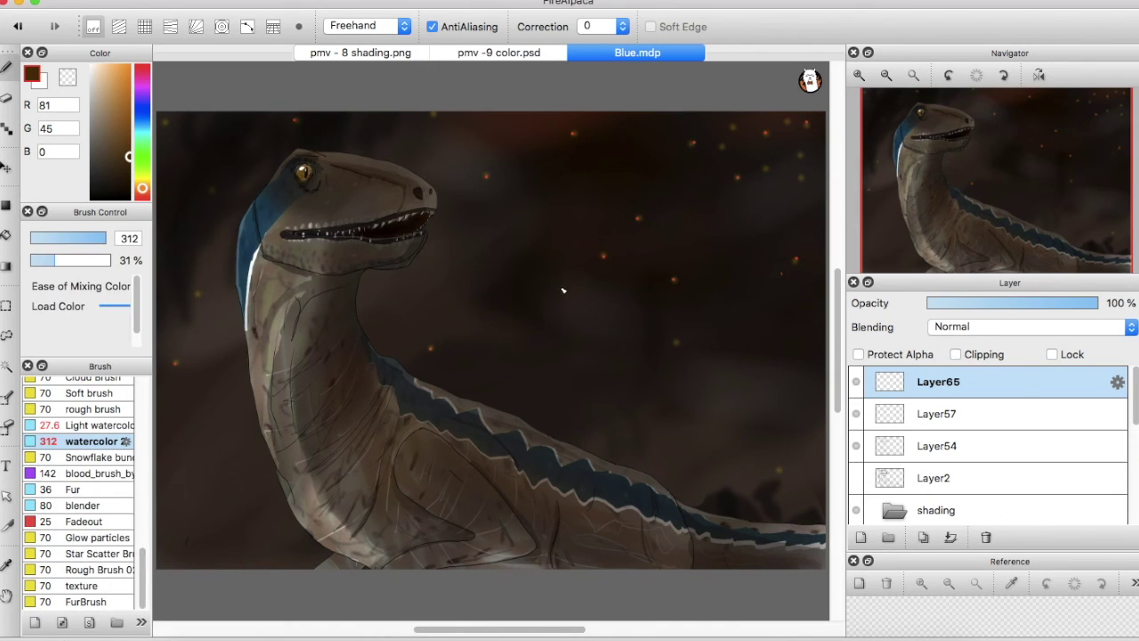
{"action": "left_click", "coordinate": [122, 198]}
{"action": "mouse_move", "coordinate": [614, 398]}
{"action": "left_mouse_down"}
{"action": "mouse_move", "coordinate": [519, 401]}
{"action": "mouse_move", "coordinate": [775, 557]}
{"action": "mouse_move", "coordinate": [731, 451]}
{"action": "mouse_move", "coordinate": [806, 516]}
{"action": "mouse_move", "coordinate": [480, 382]}
{"action": "mouse_move", "coordinate": [460, 414]}
{"action": "left_mouse_up"}
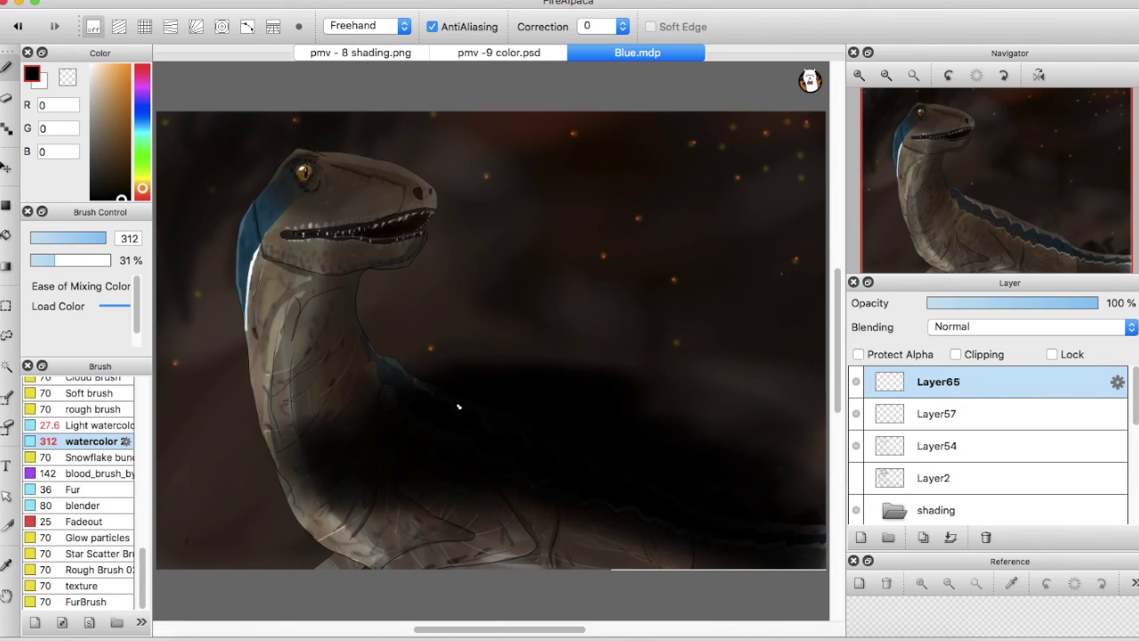
{"action": "left_click", "coordinate": [580, 199], "text": "alt"}
{"action": "mouse_move", "coordinate": [548, 376]}
{"action": "left_mouse_down"}
{"action": "mouse_move", "coordinate": [437, 430]}
{"action": "mouse_move", "coordinate": [508, 471]}
{"action": "left_mouse_up"}
{"action": "left_click", "coordinate": [681, 431], "text": "alt"}
{"action": "mouse_move", "coordinate": [732, 437]}
{"action": "left_mouse_down"}
{"action": "mouse_move", "coordinate": [758, 501]}
{"action": "mouse_move", "coordinate": [308, 452]}
{"action": "mouse_move", "coordinate": [738, 504]}
{"action": "mouse_move", "coordinate": [813, 545]}
{"action": "left_mouse_up"}
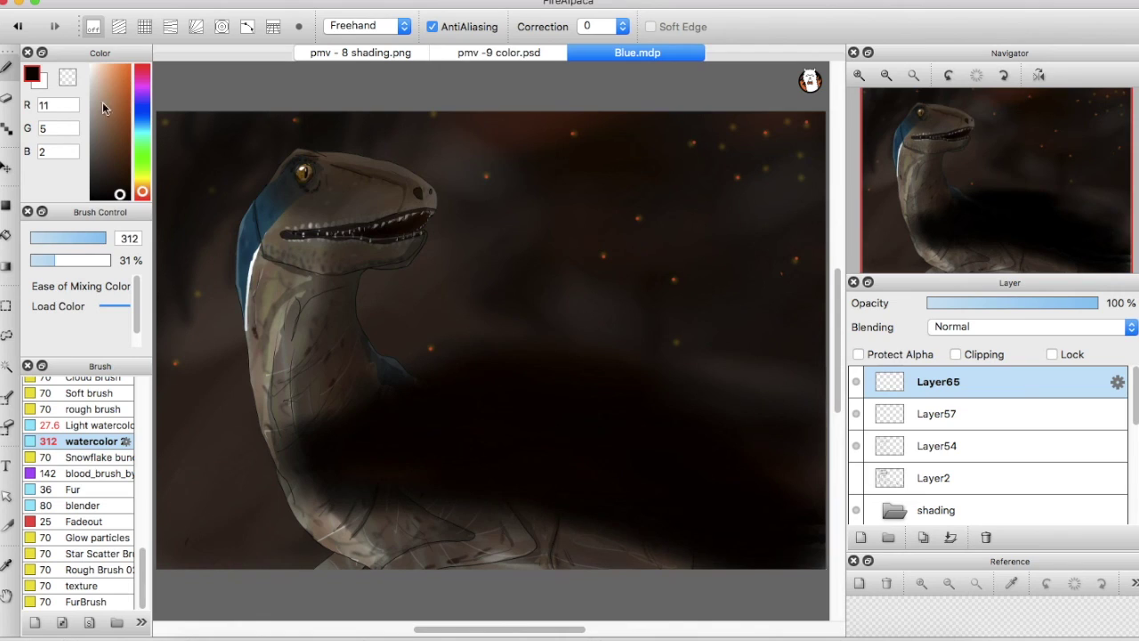
Add another layer, paint white streaks over the dark smoke and tone them down with sampled near-black
{"action": "left_click", "coordinate": [91, 66]}
{"action": "left_click", "coordinate": [861, 537]}
{"action": "left_click_drag", "start_coordinate": [383, 472], "coordinate": [730, 514]}
{"action": "left_click_drag", "start_coordinate": [365, 401], "coordinate": [720, 407]}
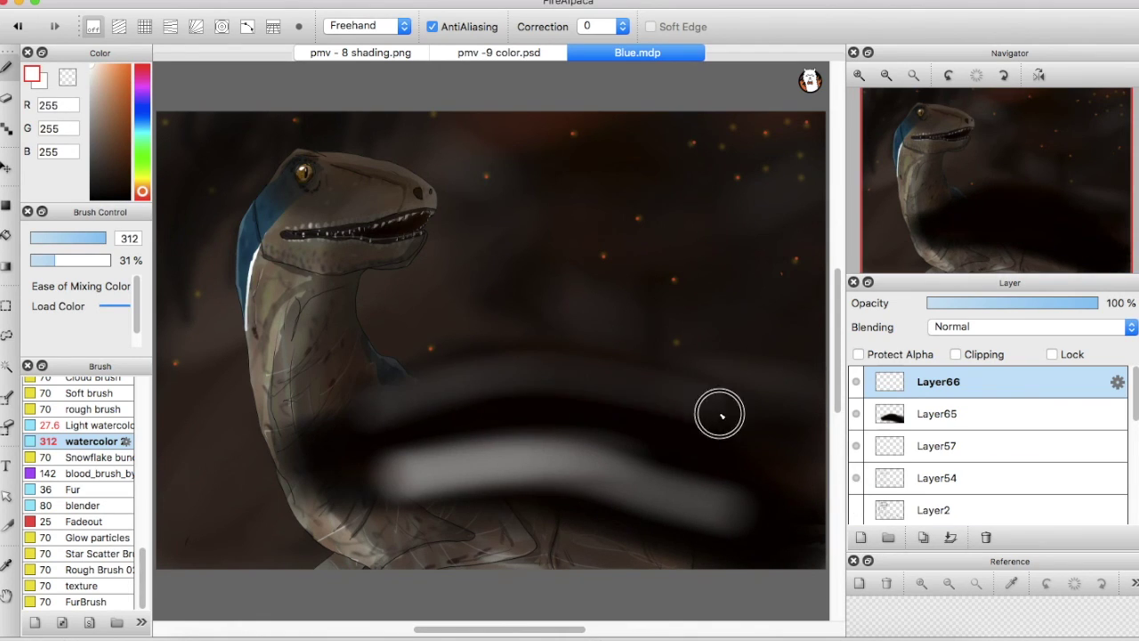
{"action": "left_click", "coordinate": [568, 397], "text": "alt"}
{"action": "mouse_move", "coordinate": [392, 401]}
{"action": "left_mouse_down"}
{"action": "mouse_move", "coordinate": [679, 407]}
{"action": "mouse_move", "coordinate": [386, 460]}
{"action": "left_mouse_up"}
Blur the pale streaks on Layer66 with a filter and lower the layer's opacity to 54%
{"action": "left_click", "coordinate": [264, 2]}
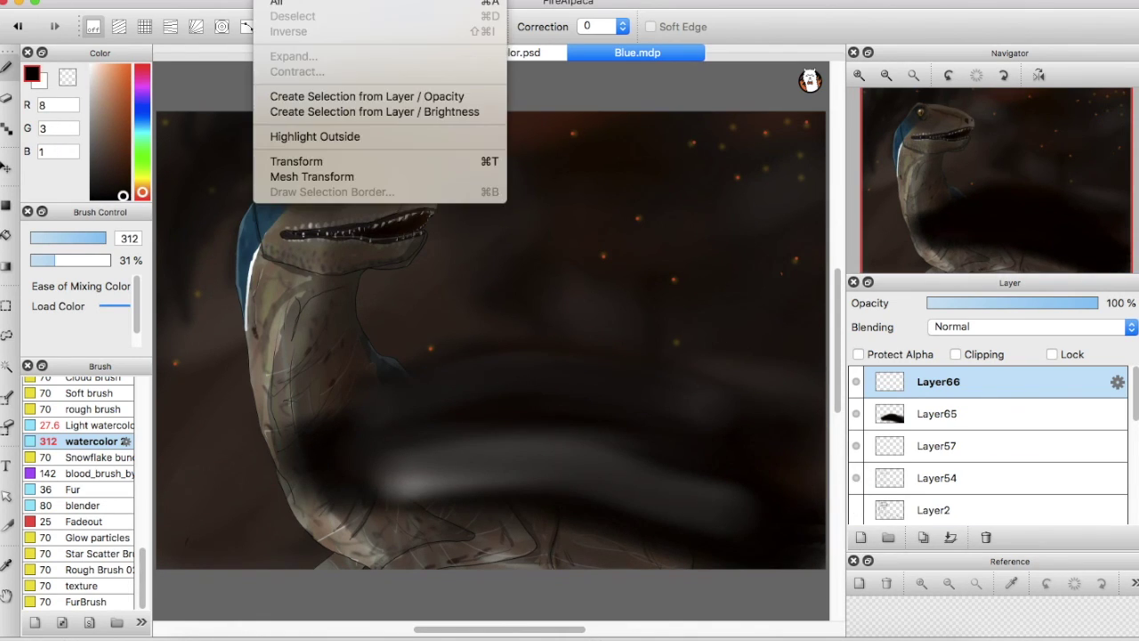
{"action": "mouse_move", "coordinate": [230, 2]}
{"action": "left_click", "coordinate": [248, 105]}
{"action": "left_click", "coordinate": [1009, 276]}
{"action": "left_click_drag", "start_coordinate": [1021, 300], "coordinate": [995, 298]}
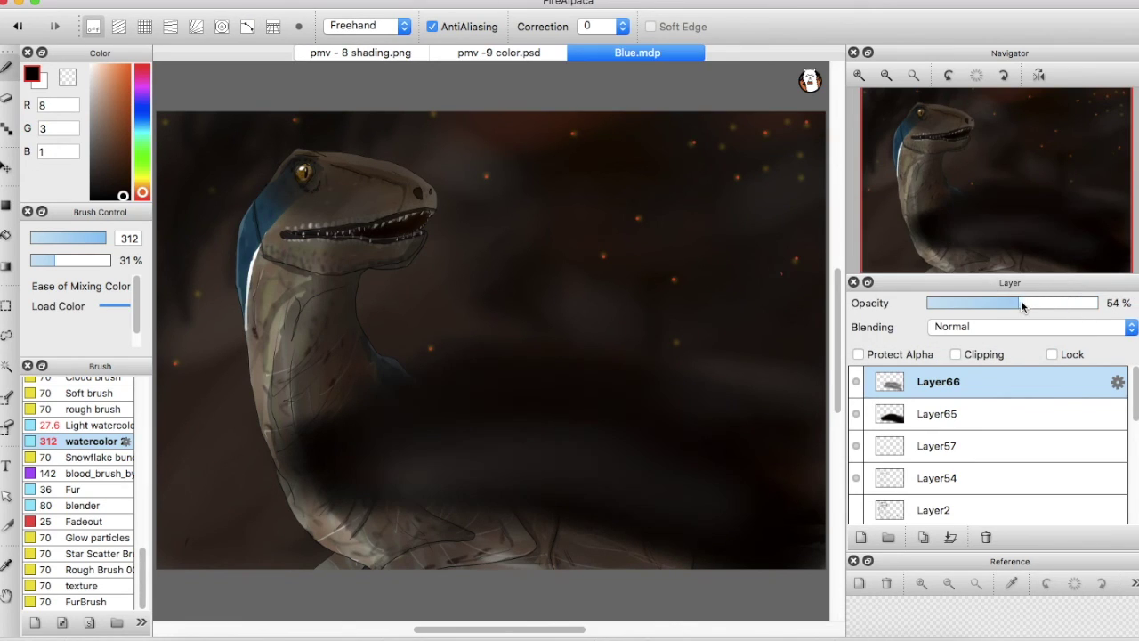
Add a layer and paint sampled reddish-brown and near-black smoke over the lower neck, body and bottom of the canvas
{"action": "left_click", "coordinate": [860, 537]}
{"action": "left_click", "coordinate": [537, 196], "text": "alt"}
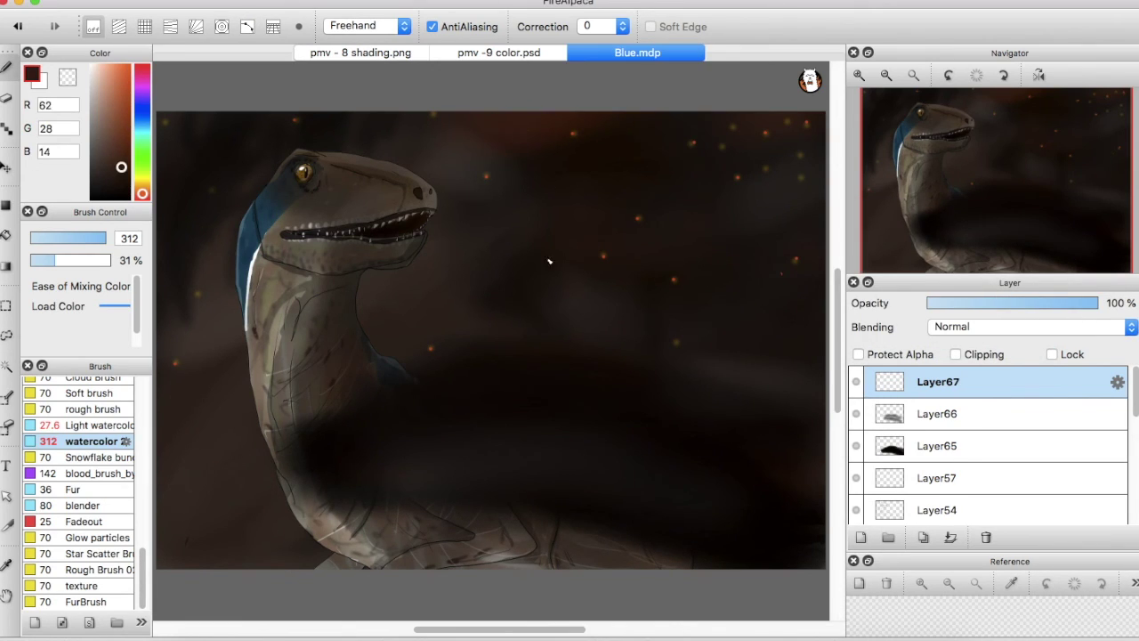
{"action": "mouse_move", "coordinate": [356, 410]}
{"action": "left_mouse_down"}
{"action": "mouse_move", "coordinate": [718, 537]}
{"action": "mouse_move", "coordinate": [491, 531]}
{"action": "mouse_move", "coordinate": [395, 504]}
{"action": "mouse_move", "coordinate": [632, 561]}
{"action": "mouse_move", "coordinate": [184, 472]}
{"action": "left_mouse_up"}
{"action": "mouse_move", "coordinate": [469, 348]}
{"action": "left_mouse_down"}
{"action": "mouse_move", "coordinate": [337, 386]}
{"action": "mouse_move", "coordinate": [210, 509]}
{"action": "mouse_move", "coordinate": [237, 504]}
{"action": "left_mouse_up"}
{"action": "left_click", "coordinate": [536, 399], "text": "alt"}
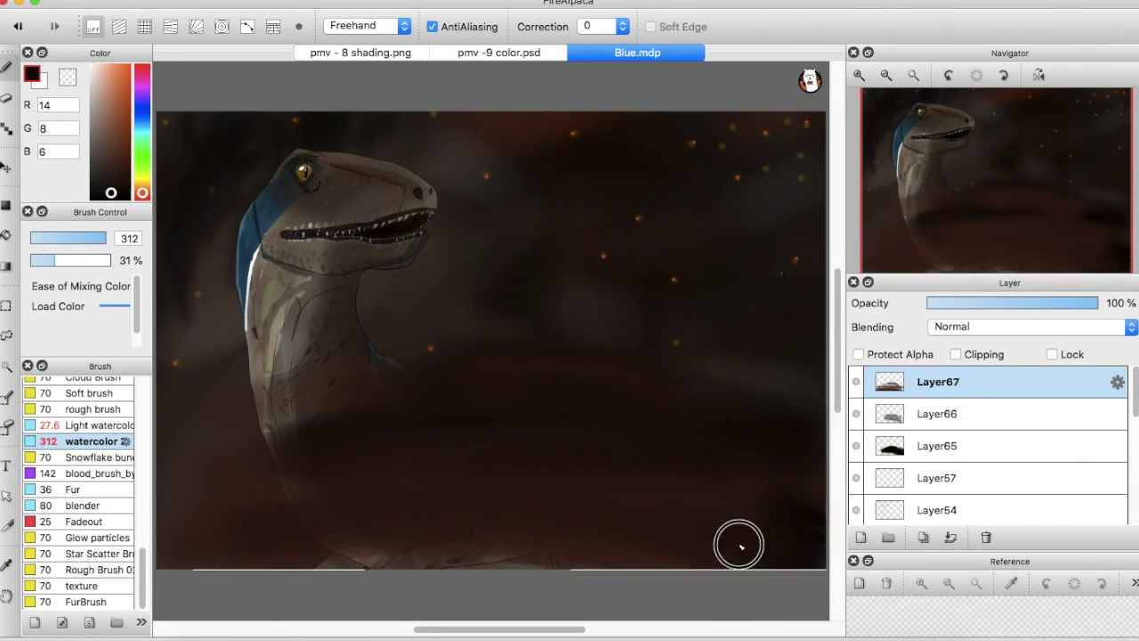
{"action": "left_click_drag", "start_coordinate": [319, 414], "coordinate": [811, 526]}
Move Layer67 below Layer66 and merge both smoke layers down into Layer65
{"action": "left_click_drag", "start_coordinate": [931, 393], "coordinate": [916, 434]}
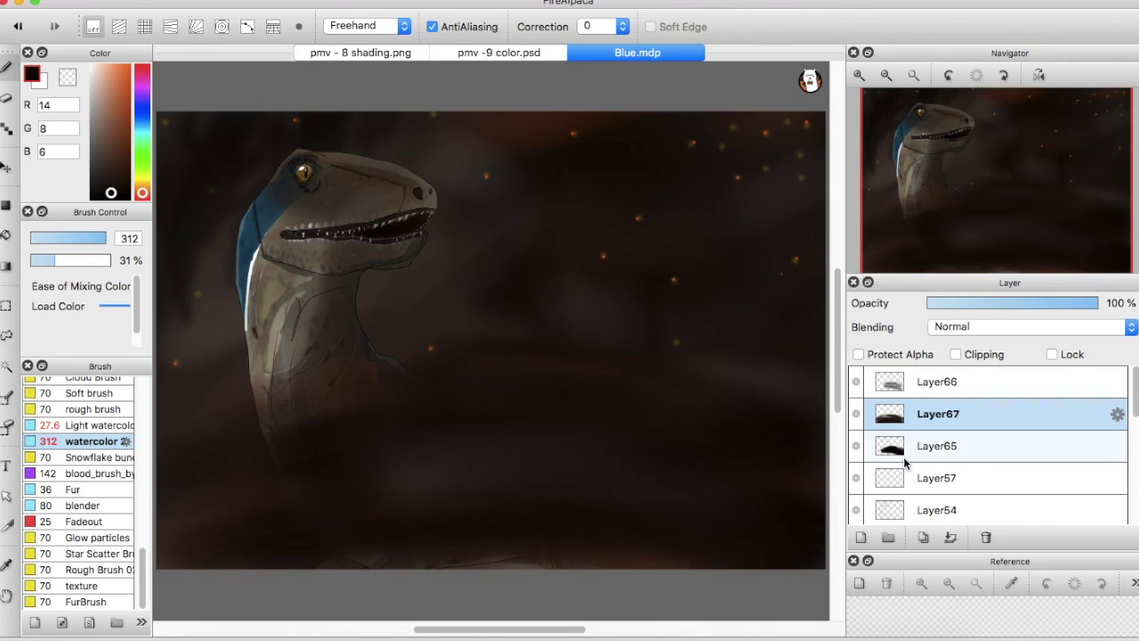
{"action": "left_click", "coordinate": [945, 389]}
{"action": "left_click", "coordinate": [951, 537]}
{"action": "left_click", "coordinate": [951, 537]}
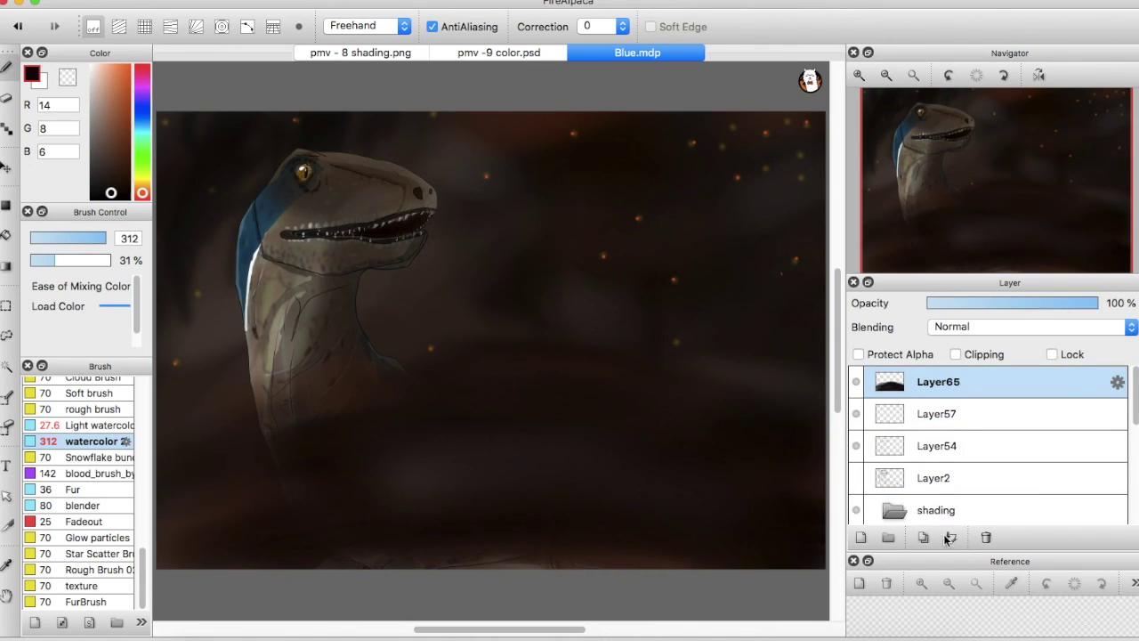
Shift the merged smoke on Layer65 downward, set its opacity to 67%, and toggle its visibility to compare
{"action": "mouse_move", "coordinate": [1059, 301]}
{"action": "left_mouse_down"}
{"action": "mouse_move", "coordinate": [1020, 303]}
{"action": "mouse_move", "coordinate": [1045, 304]}
{"action": "left_mouse_up"}
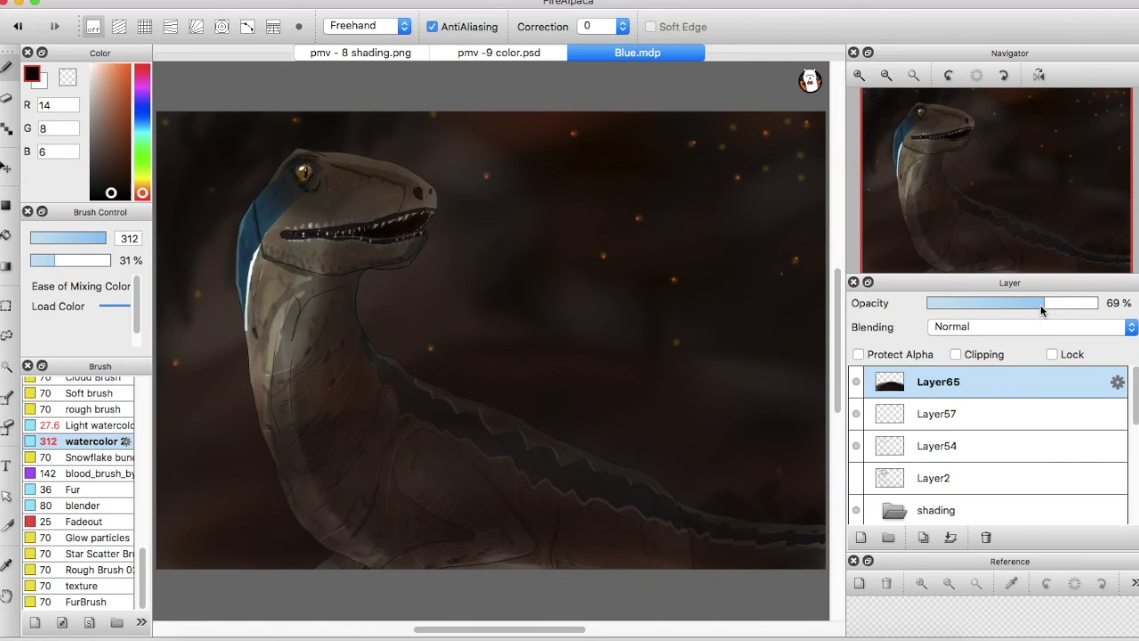
{"action": "left_click", "coordinate": [8, 167]}
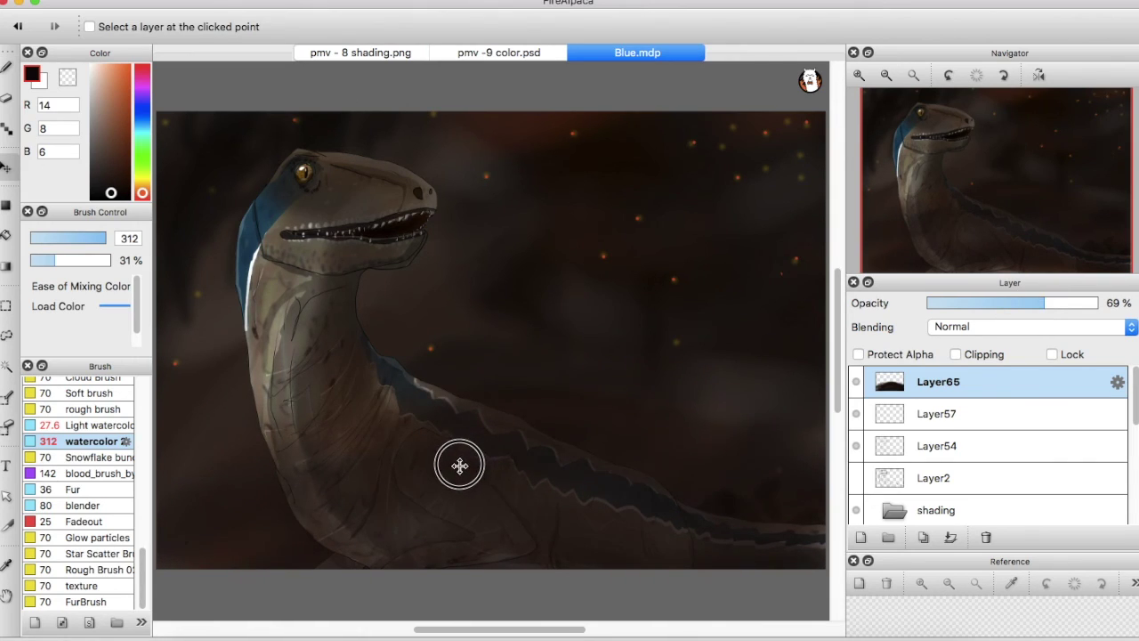
{"action": "left_click_drag", "start_coordinate": [1026, 307], "coordinate": [1042, 307]}
{"action": "left_click", "coordinate": [857, 384]}
{"action": "left_click", "coordinate": [858, 384]}
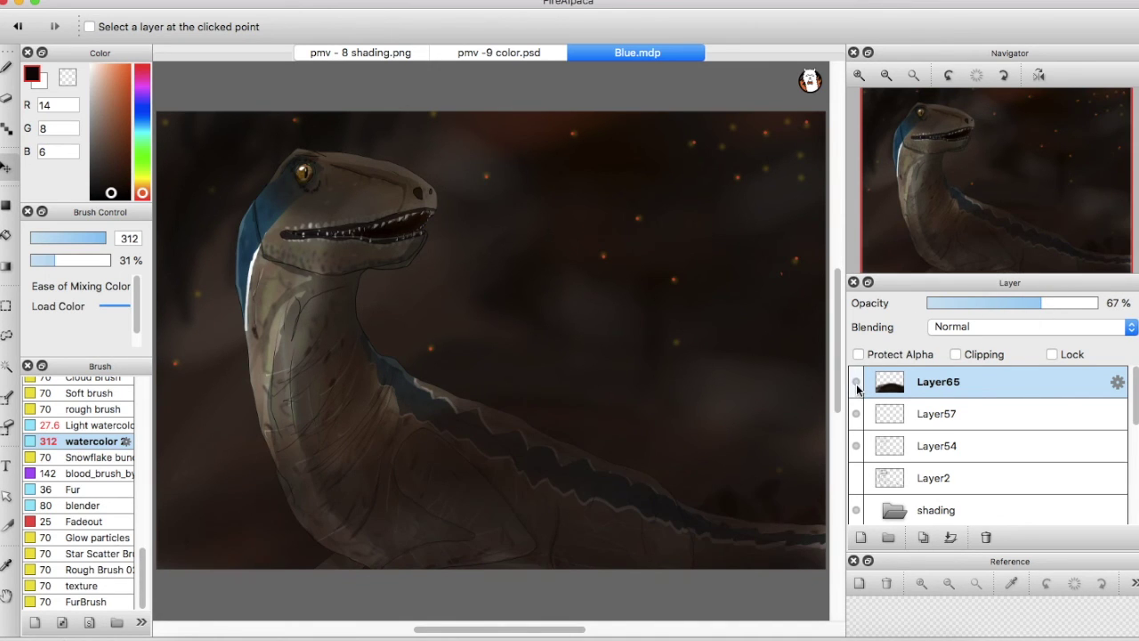